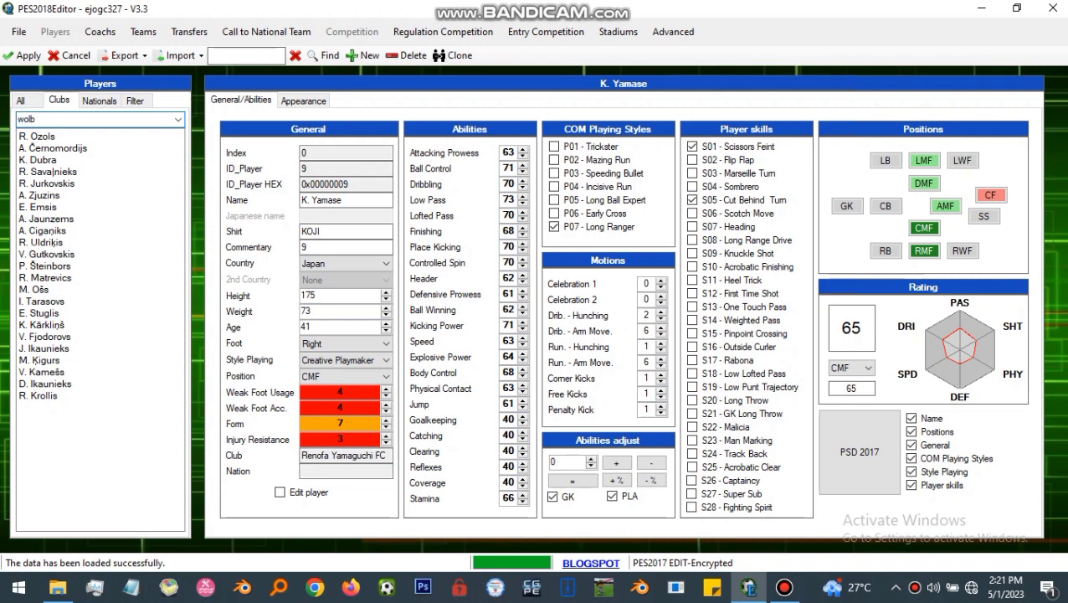
Step: List the Wolverhampton Wanderers FC squad and select J. Hodge to get the player's ID
text(v)
key(Down)
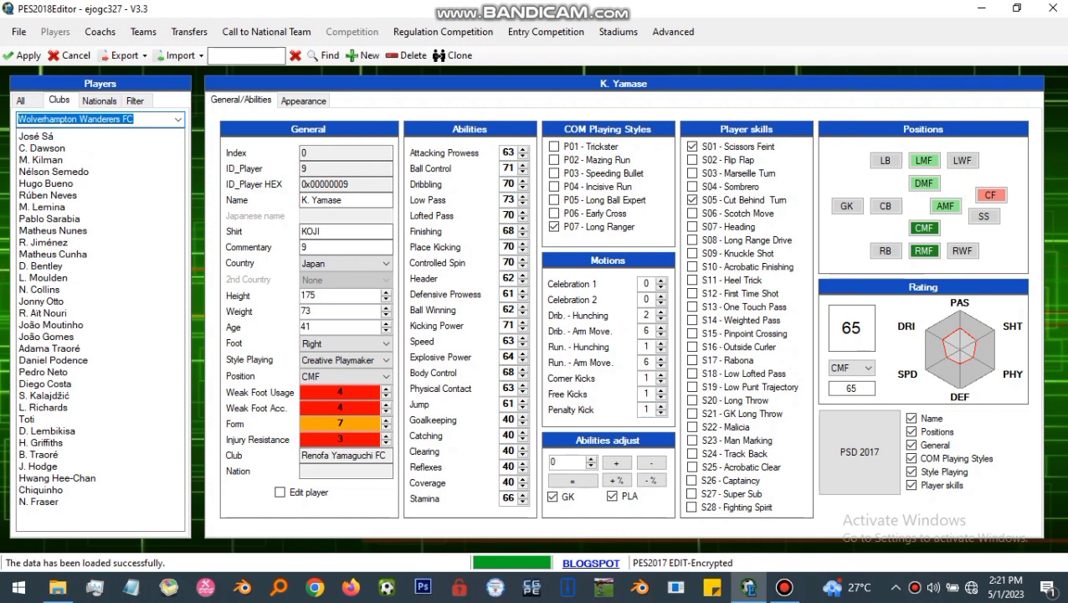
click(39, 466)
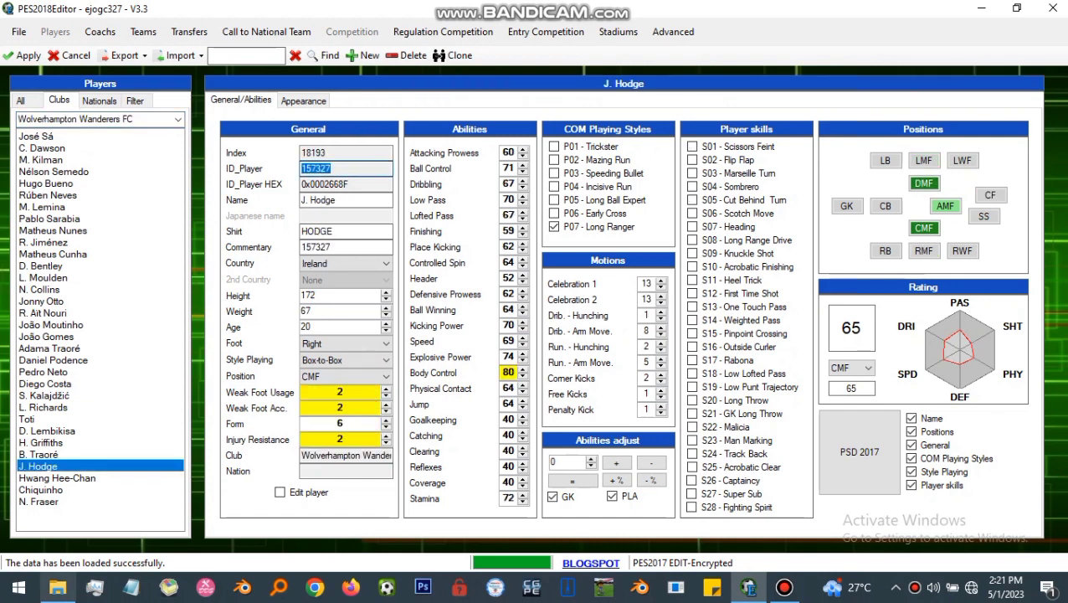
Step: Switch to File Explorer and rename the CPK file in the Joe Hodge folder as 157327
click(58, 588)
right_click(182, 177)
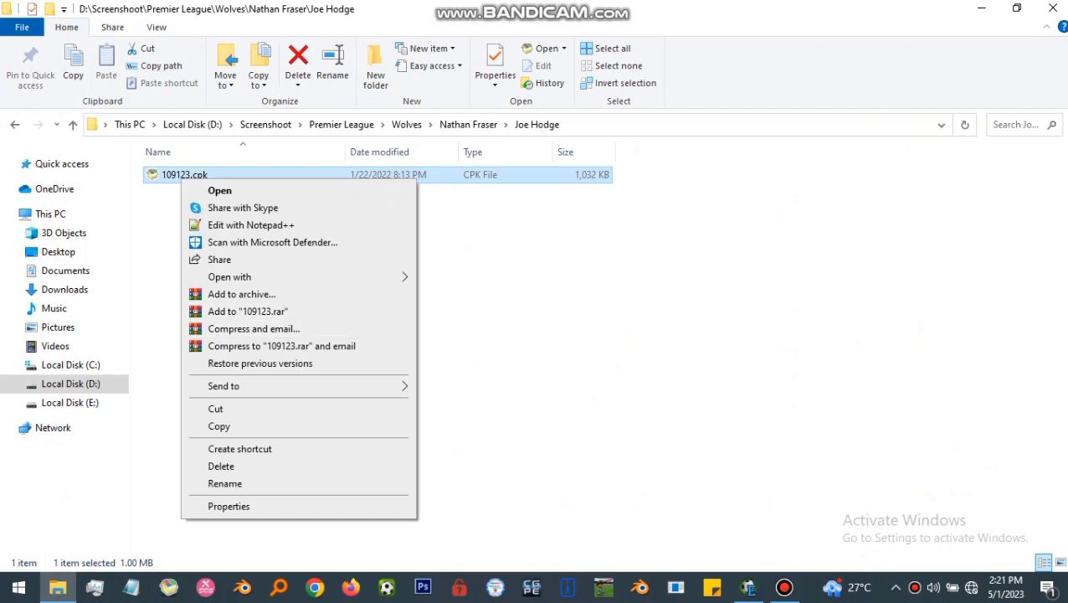
click(224, 483)
text(157327)
key(Return)
Step: Unpack 157327.cpk with PES CPK TOOL and close the tool
click(675, 586)
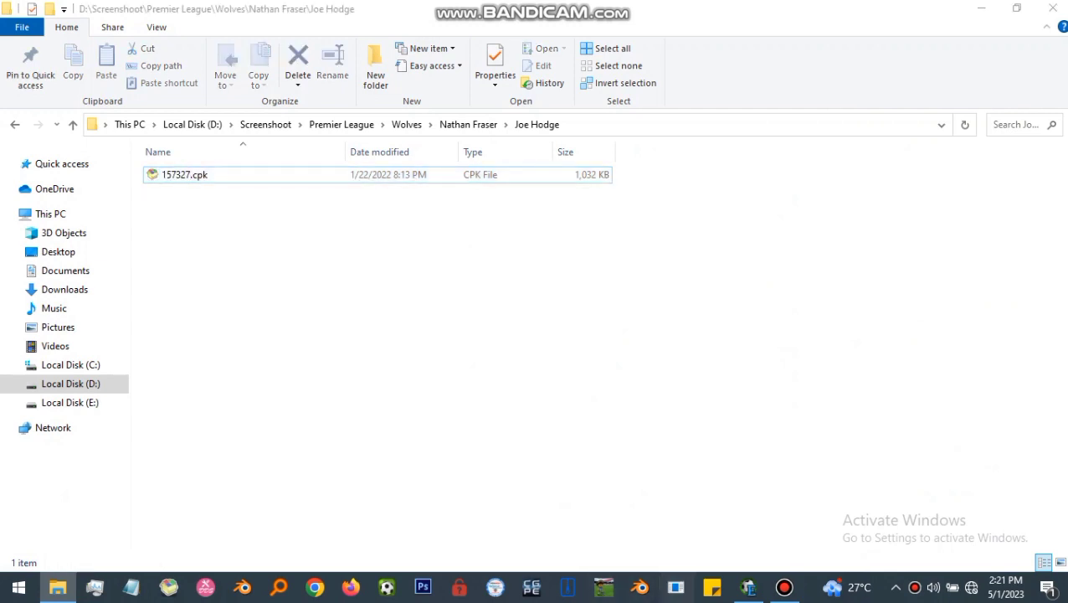
drag(184, 175, 519, 187)
key(Return)
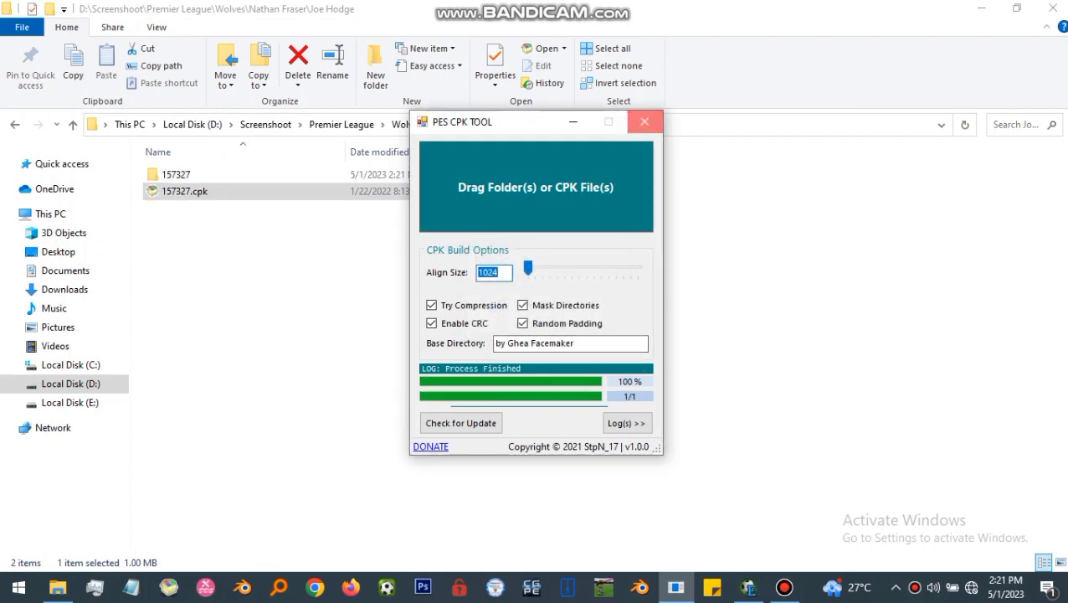
click(645, 122)
Step: Open the unpacked 157327 folder down to common\character0\model\character\face\real
double_click(180, 172)
key(Return)
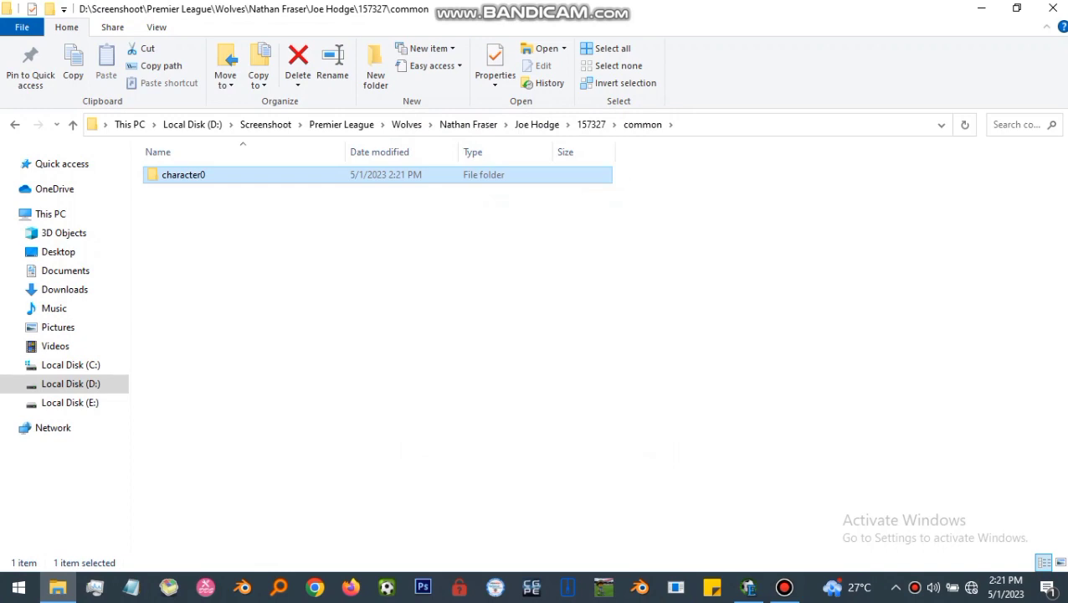
key(Return)
key(Return)
key(Return)
key(Return)
key(Return)
Step: Rename the subfolder inside real as 157327 and open it
right_click(498, 174)
click(544, 536)
text(157327)
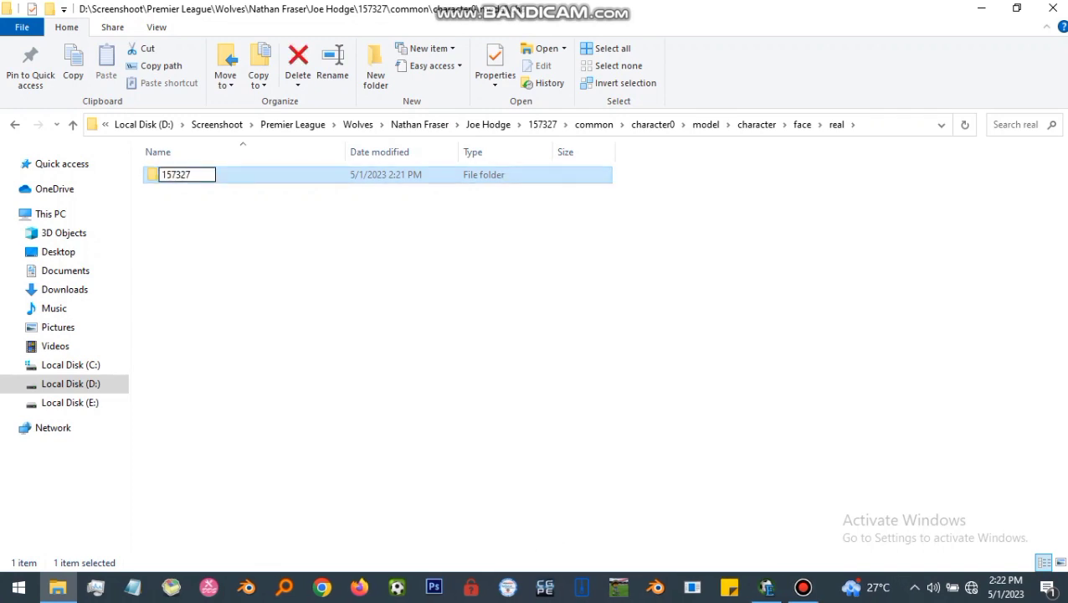
key(Return)
key(Return)
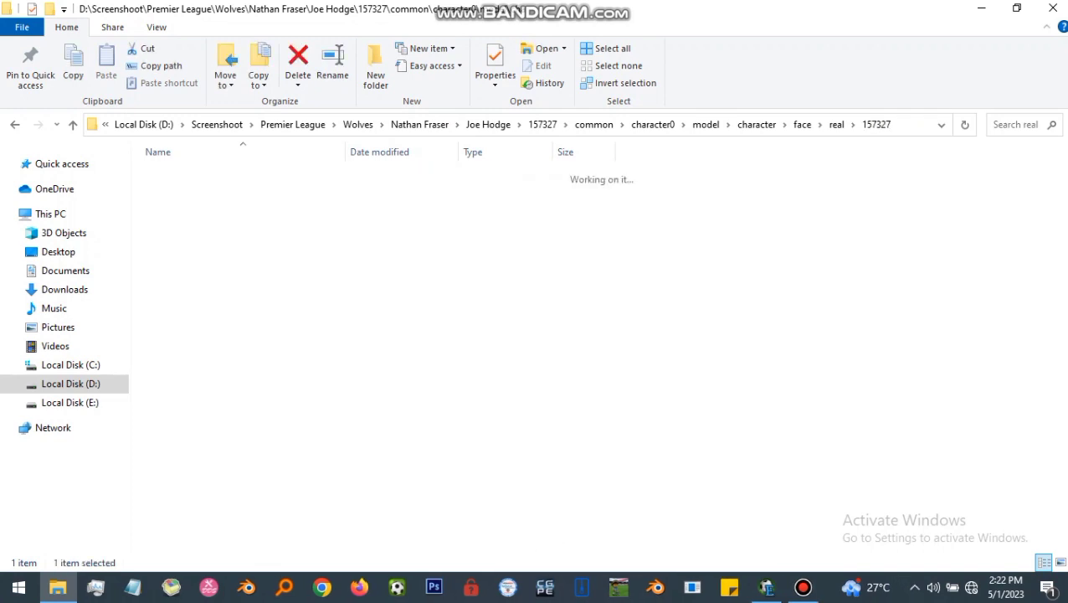
Step: Show the face files as large icons, decompress them all with Multi Zlib/Unzlib Tools, and refresh the folder
key(Menu)
key(e)
key(ctrl+a)
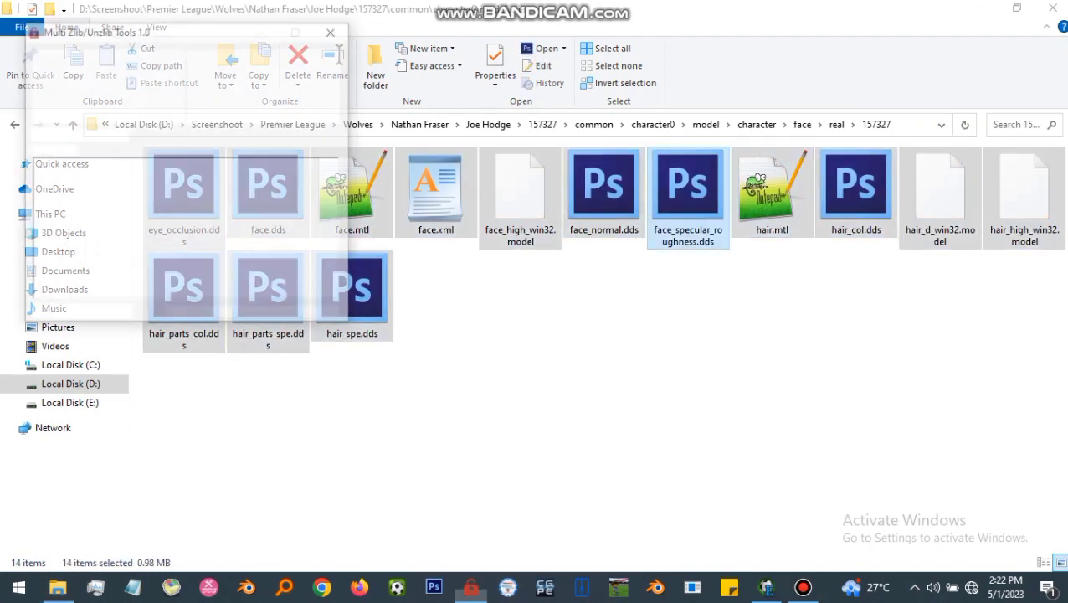
drag(688, 198, 117, 90)
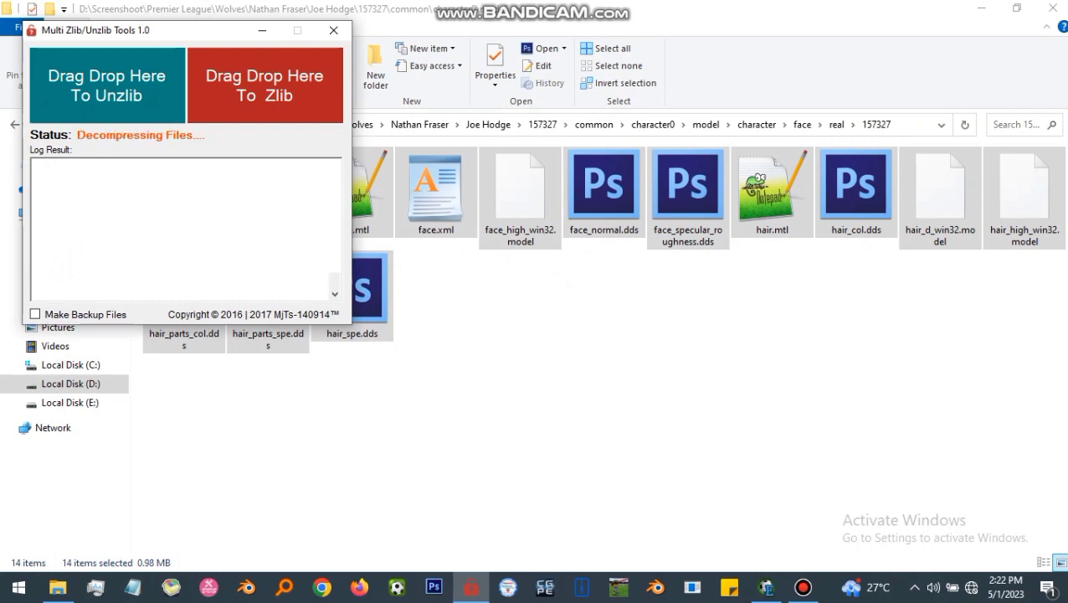
click(333, 30)
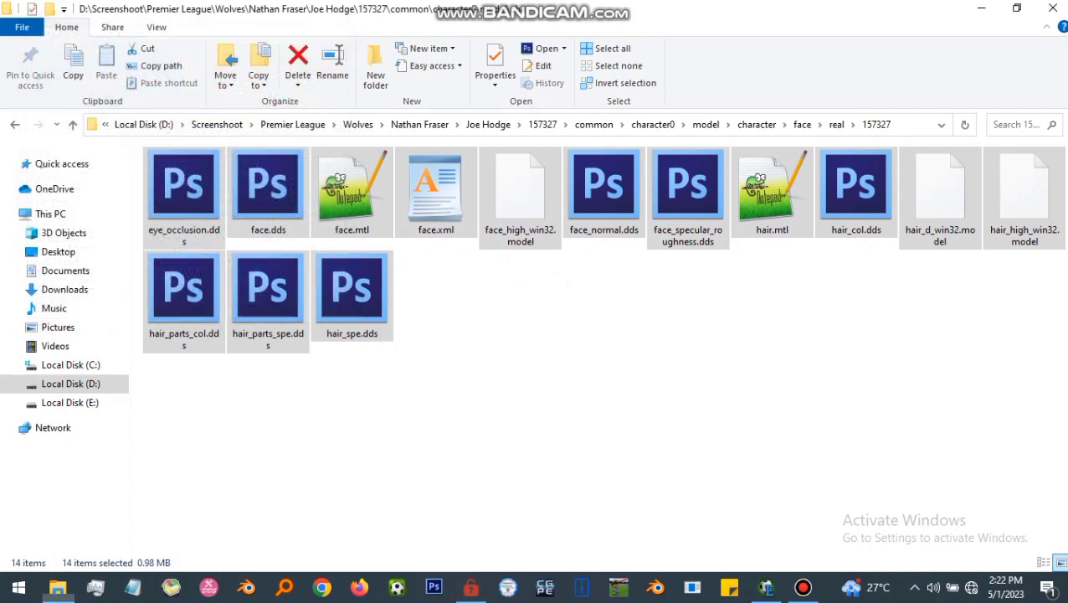
right_click(518, 394)
click(575, 214)
right_click(627, 372)
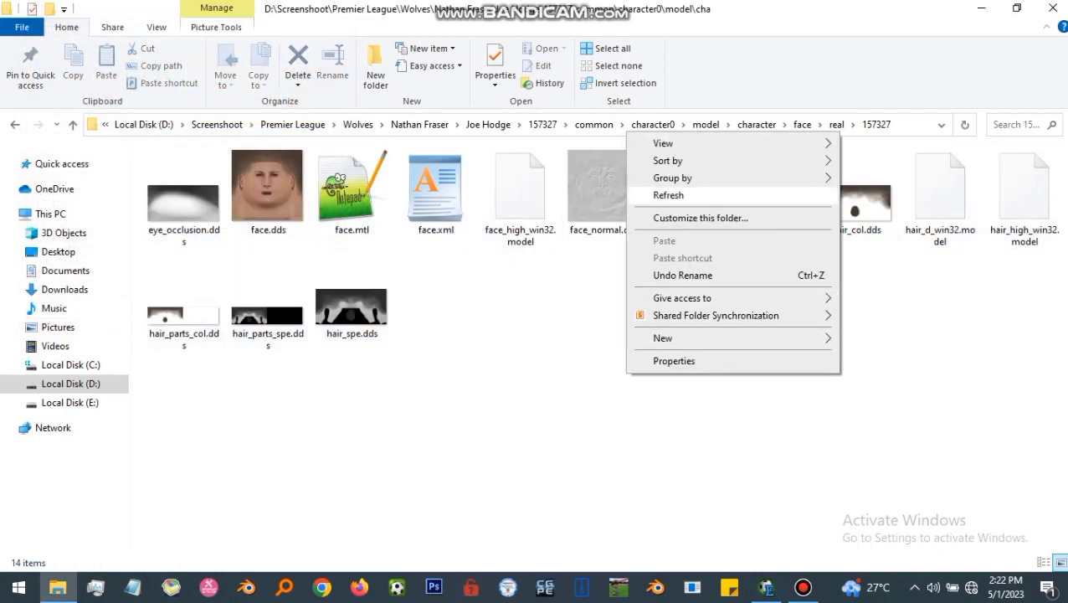
click(669, 195)
Step: Copy the path of the inner 157327 face folder and launch Blender
click(915, 125)
click(553, 376)
click(246, 588)
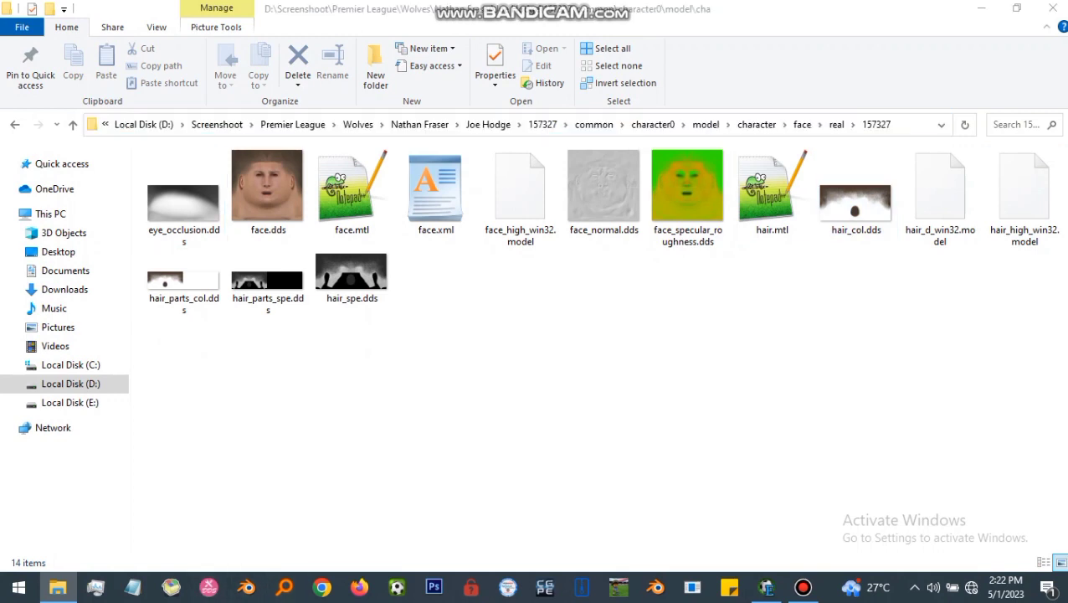
Step: Switch to PES2018Editor, check J. Hodge's face appearance settings, and exit the editor
click(766, 587)
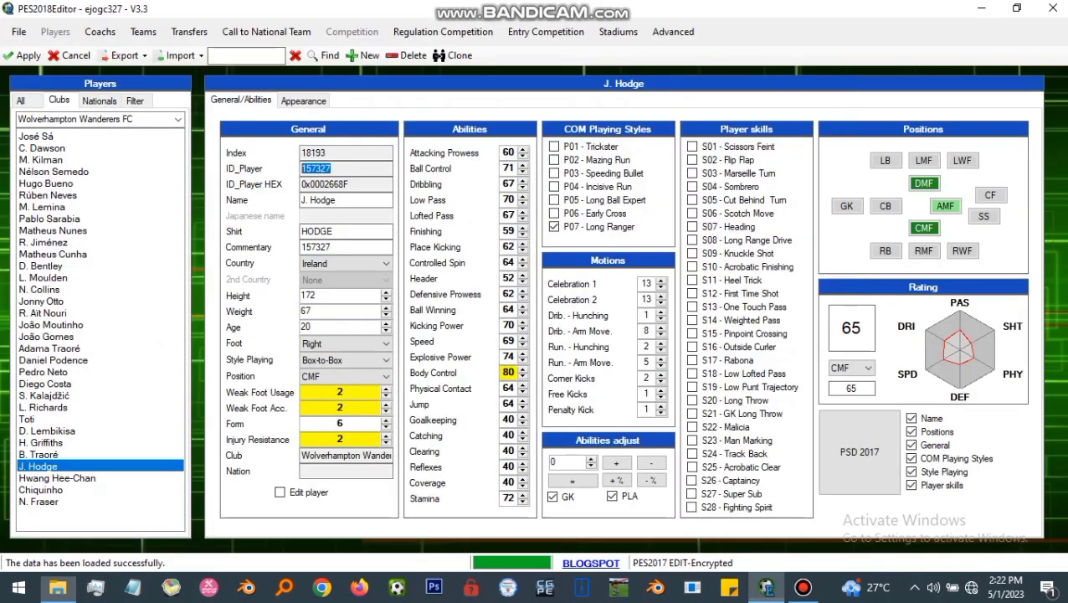
click(1047, 9)
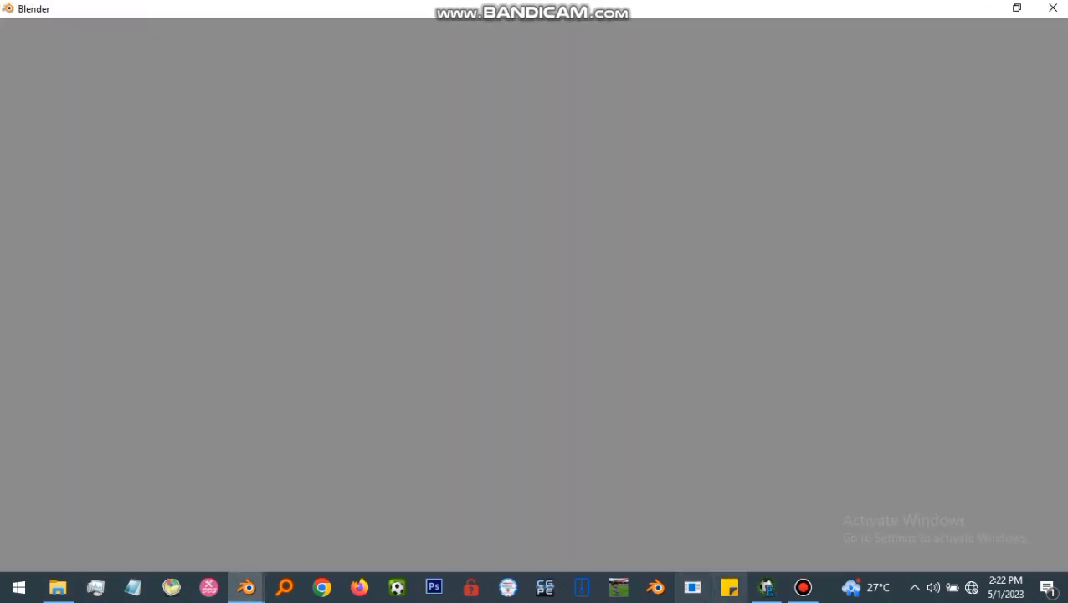
click(767, 587)
click(576, 345)
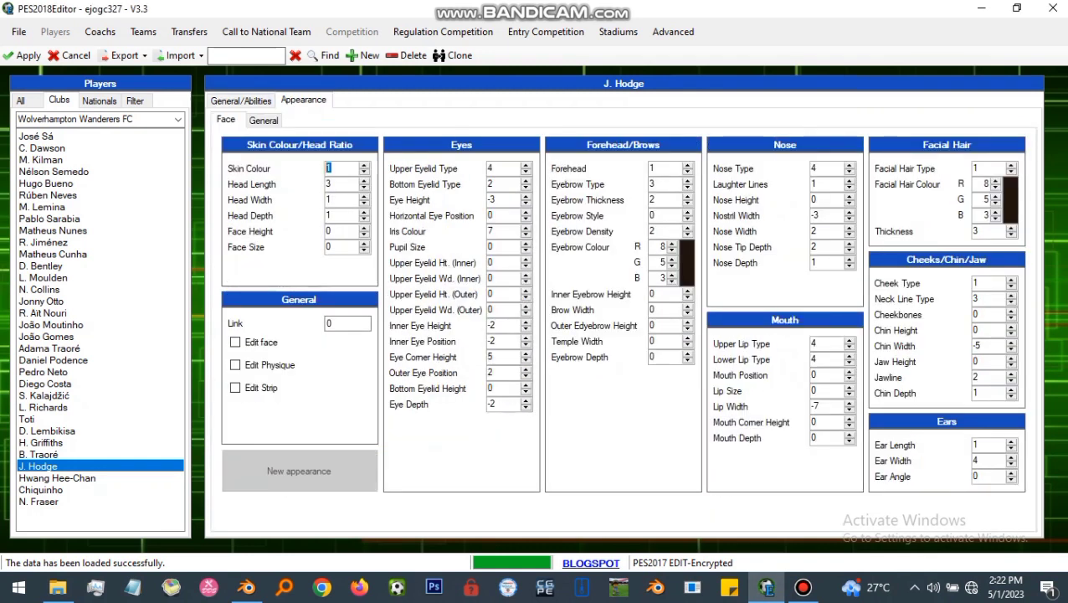
click(1048, 9)
click(510, 344)
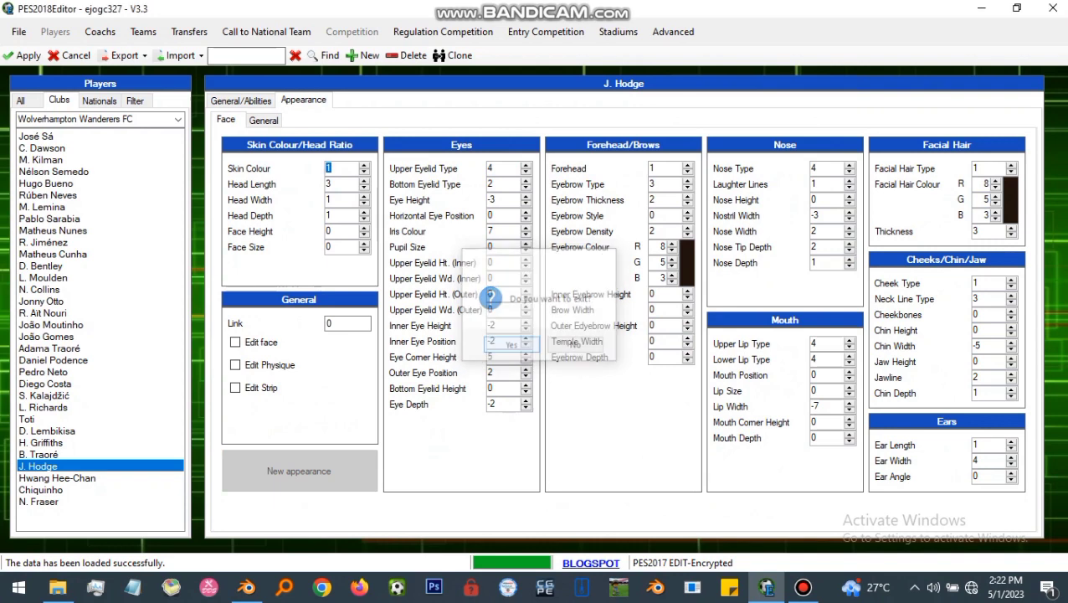
Step: In Blender, choose face_high_win32.model from the 157327 real-face folder and import the face and hair models
click(1040, 491)
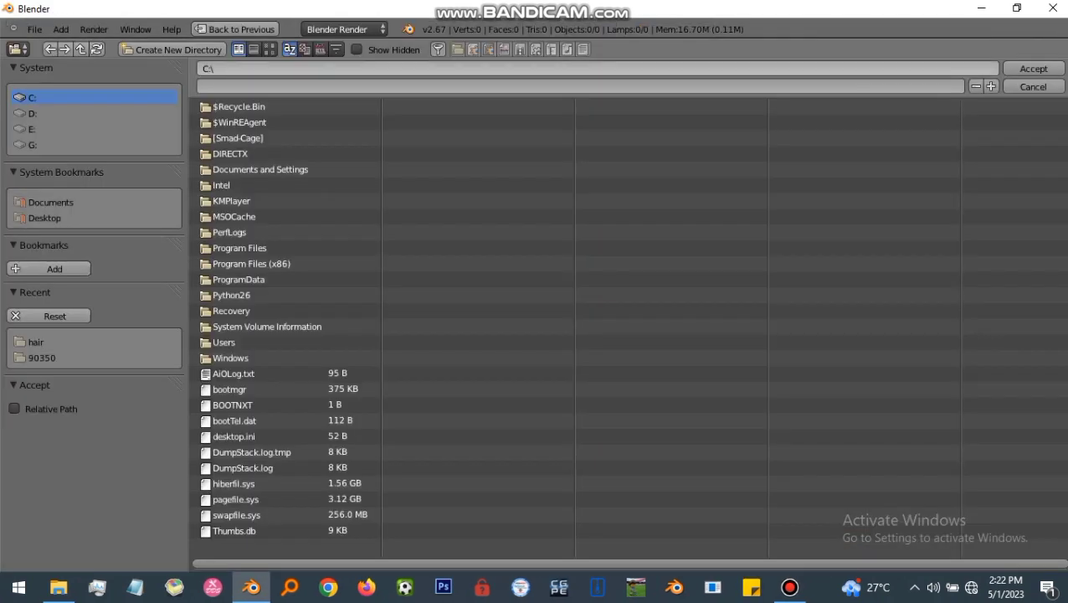
click(469, 69)
text(D:\Screenshot\Premier League\Wolves\Nathan Fraser\Joe Hodge\157327\common\character0\model\character\face\real\157327)
key(Return)
click(54, 316)
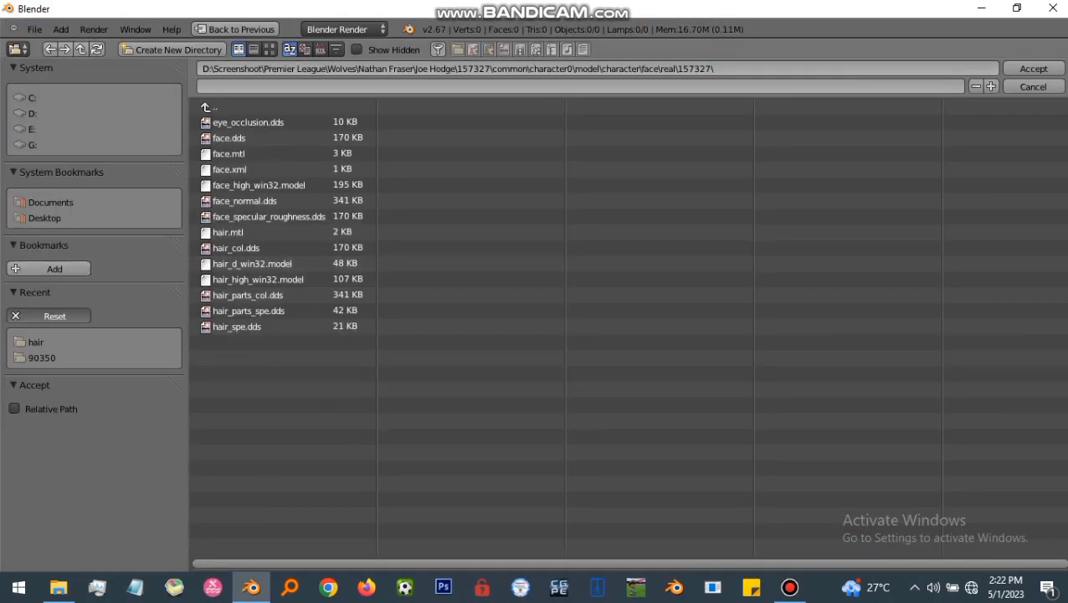
double_click(259, 185)
scroll(962, 368, down, 4)
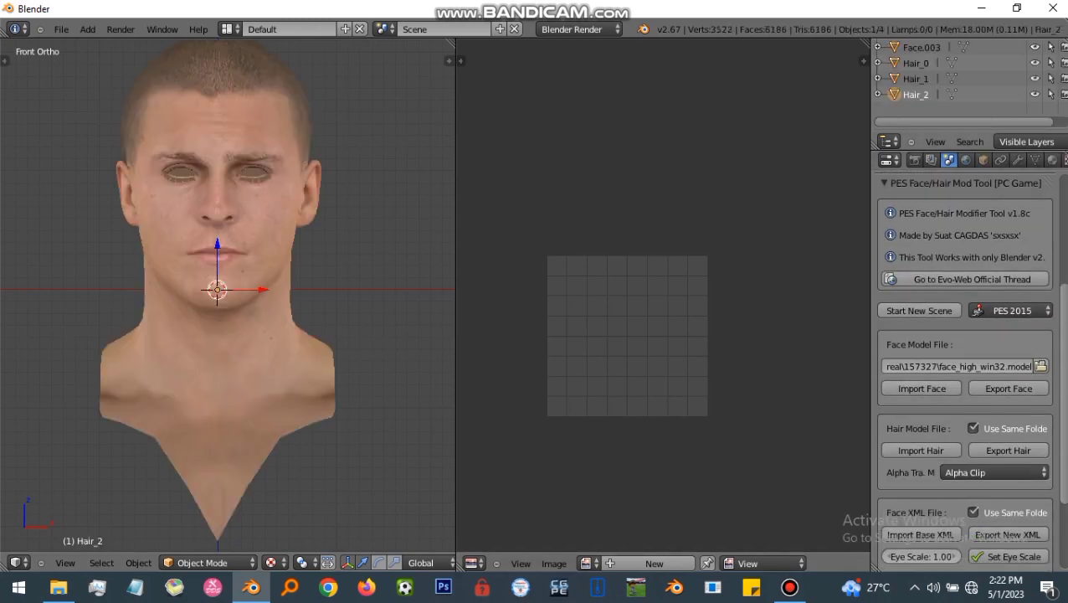
Step: Open the Hair_0 mesh in Edit Mode and start the Screencast Keys display
right_click(281, 94)
key(Tab)
key(s)
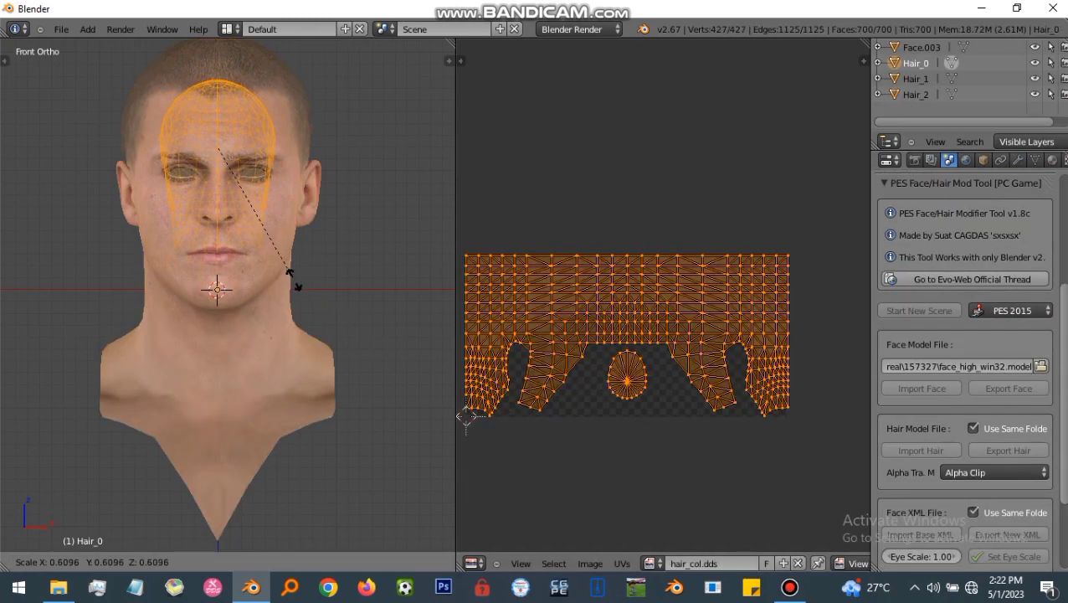
right_click(293, 281)
key(n)
scroll(361, 293, down, 15)
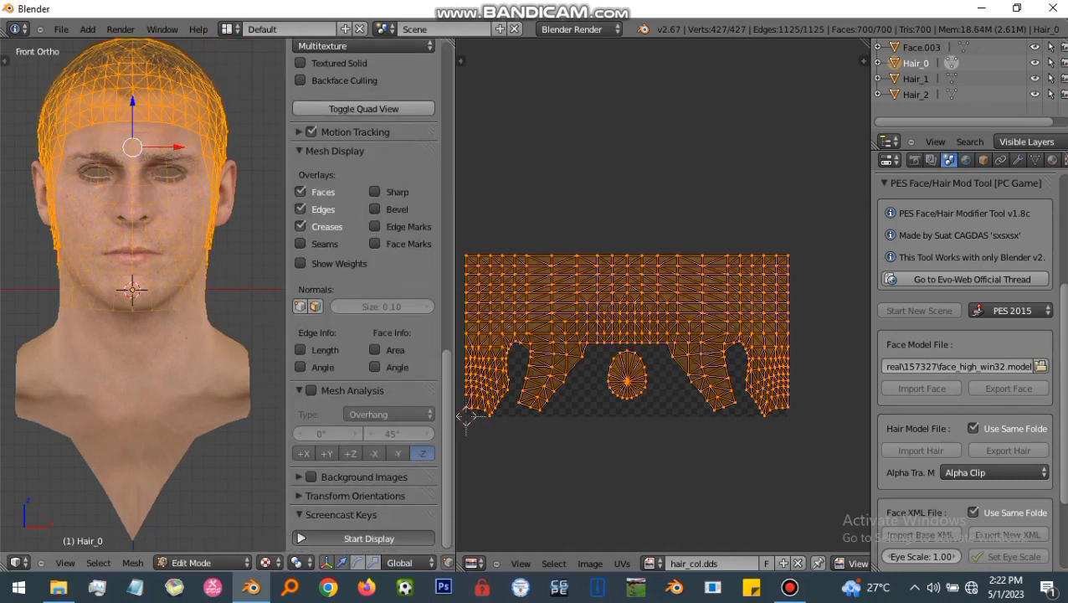
click(368, 538)
key(n)
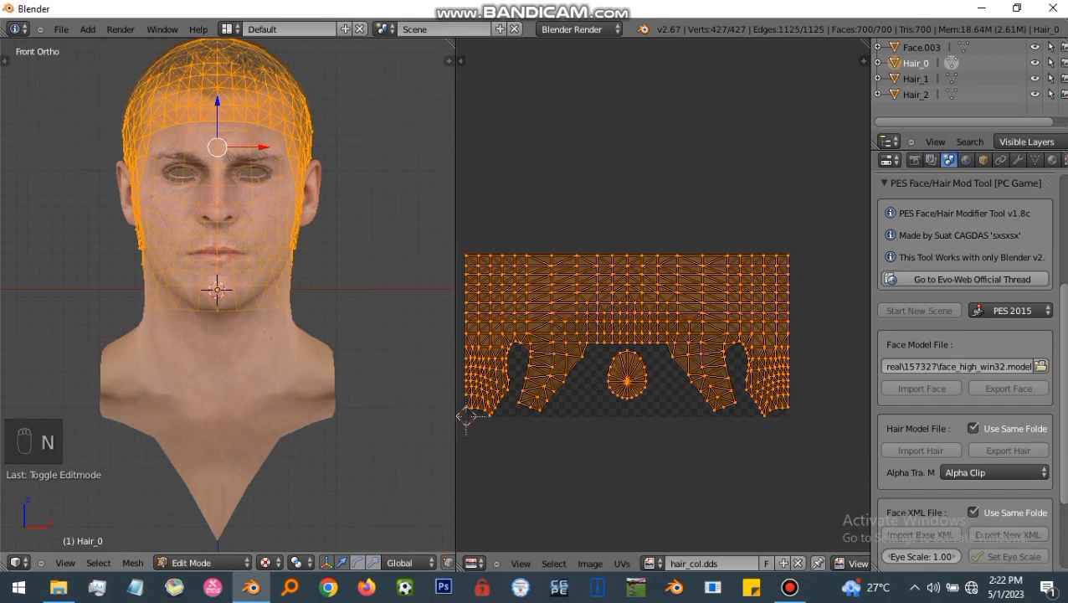
Step: Scale the whole Hair_0 mesh down inside the head and leave Edit Mode in the right side view
key(s)
click(289, 282)
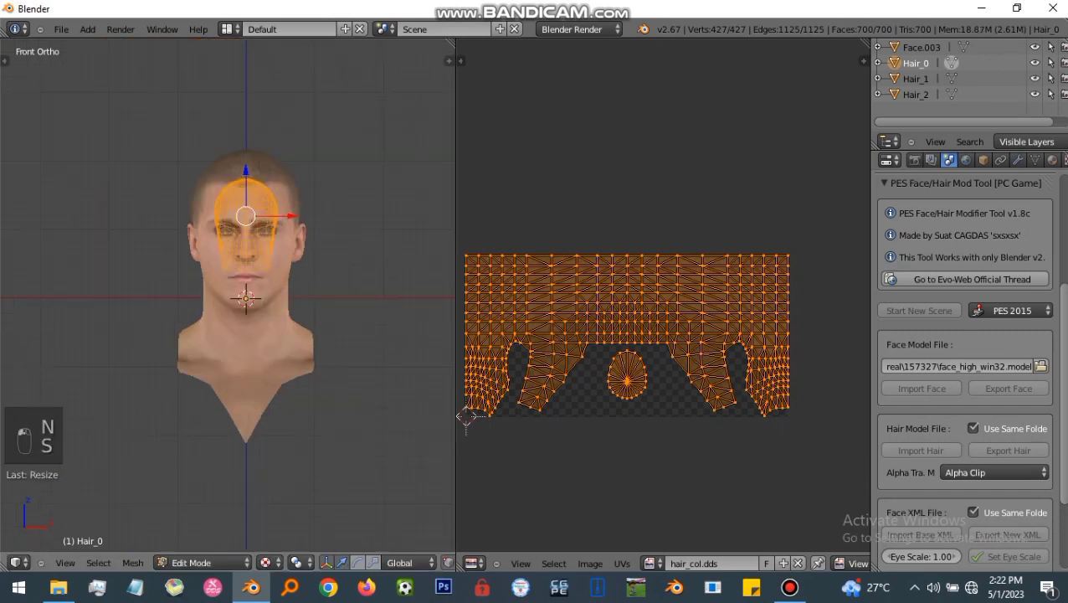
key(KP_3)
key(Tab)
Step: Examine the Hair_1 and Hair_2 meshes and their UV layouts in Edit Mode
scroll(171, 201, up, 3)
click(951, 78)
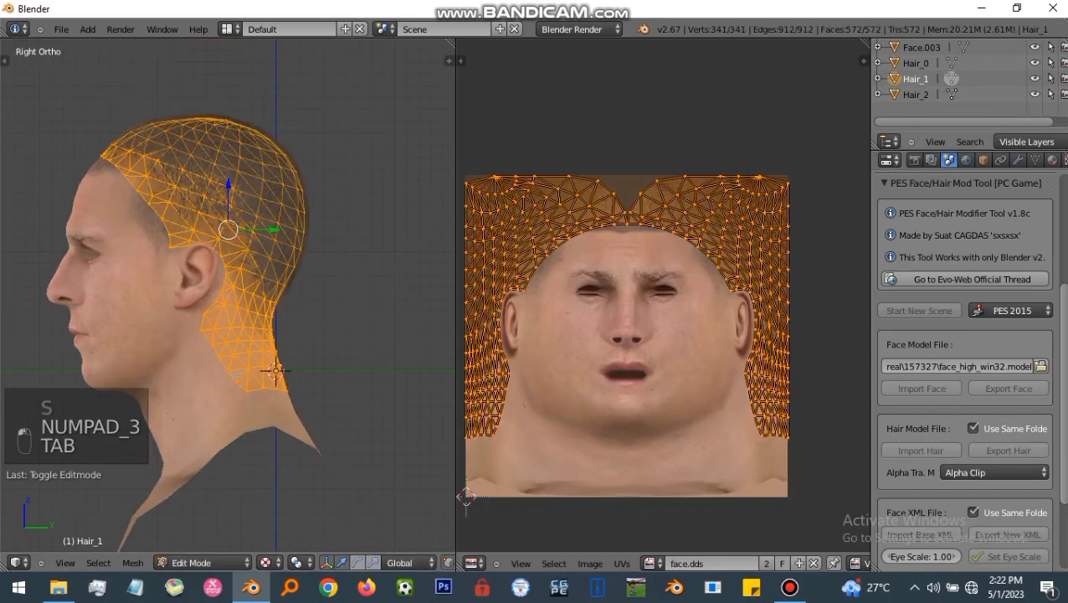
click(951, 95)
key(Tab)
Step: Combine Face.003, Hair_1 and Hair_2 into one MultiEdit object and return to Object Mode in front view
click(921, 47)
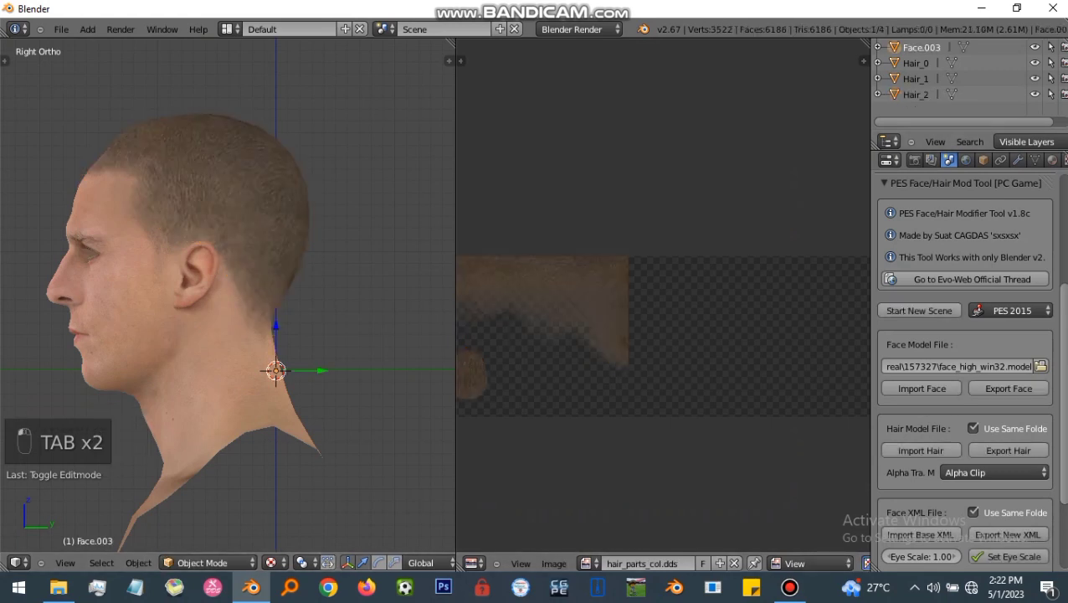
key(t)
scroll(67, 179, down, 8)
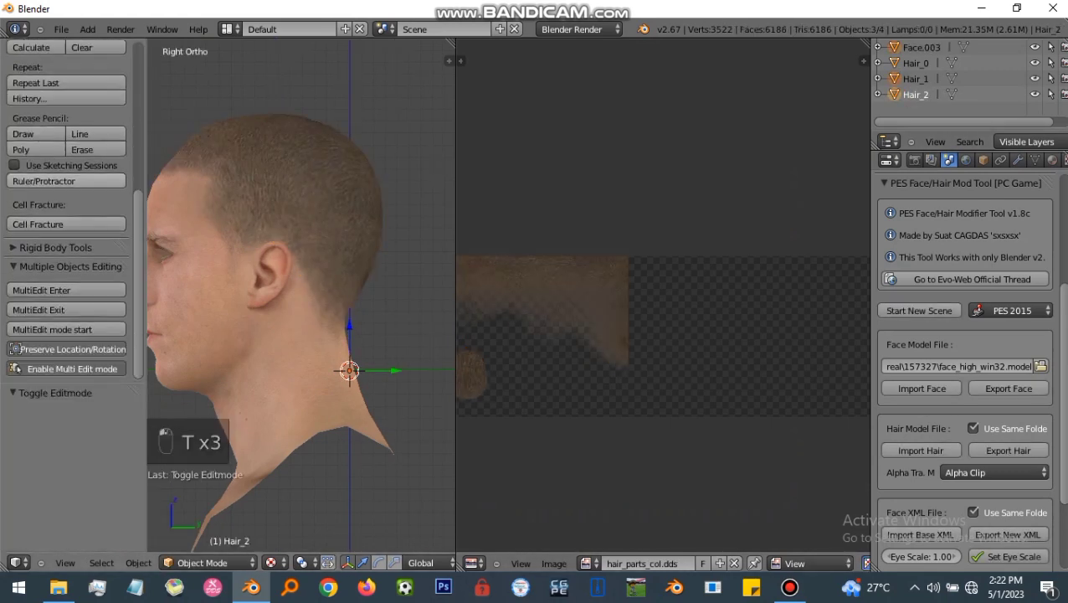
click(67, 289)
key(KP_1)
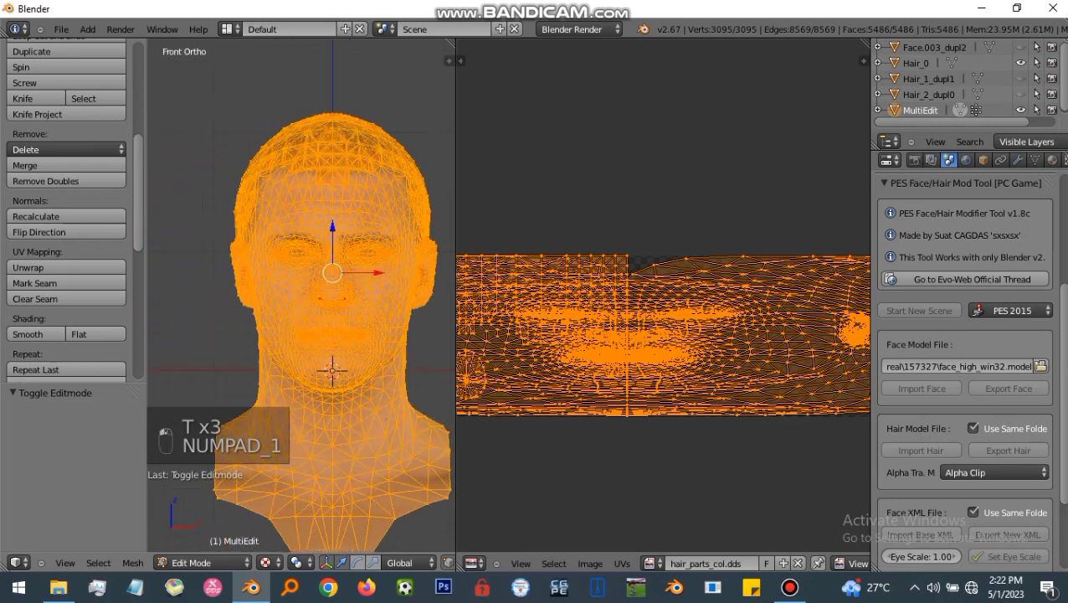
key(Tab)
Step: Maximize the 3D viewport and add the photo 1682925347719.jpg from the player photo folder as its background image
key(ctrl+Up)
scroll(544, 293, down, 6)
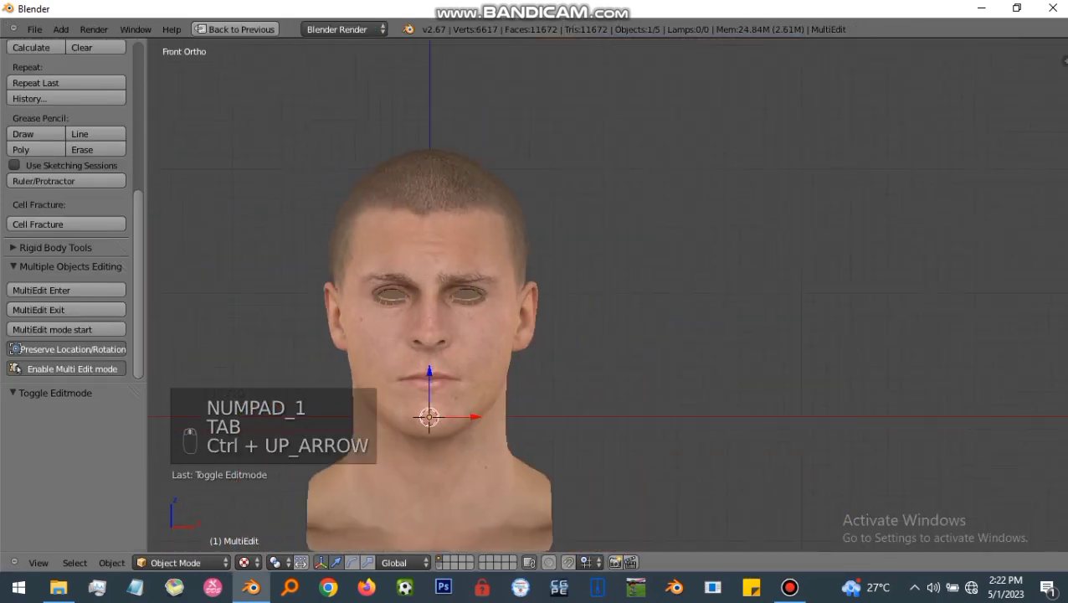
shift+scroll(544, 293, down, 3)
ctrl+scroll(544, 293, up, 1)
ctrl+scroll(544, 293, down, 2)
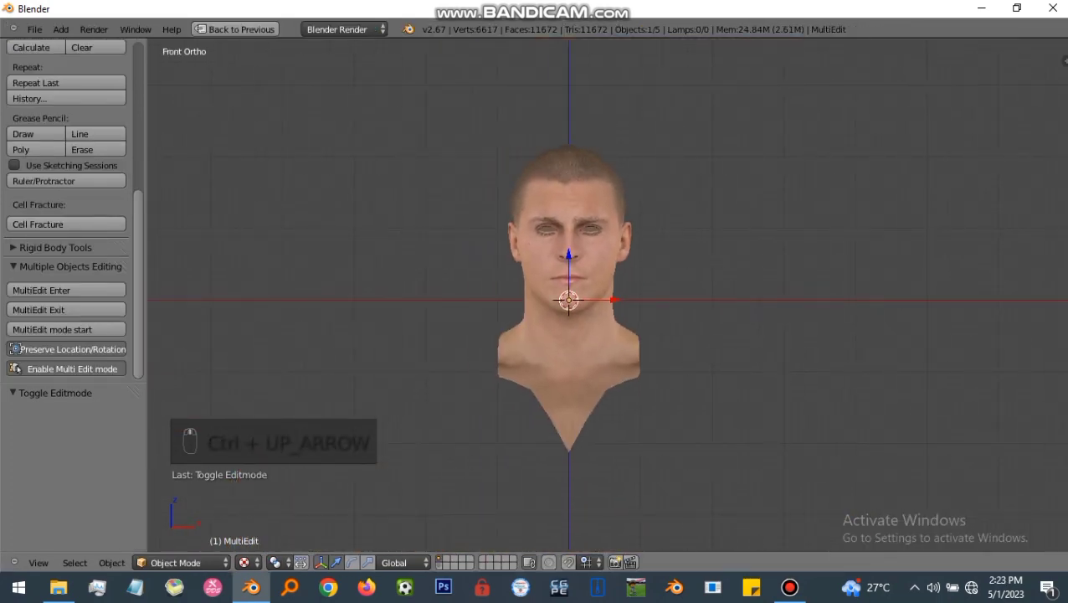
click(59, 587)
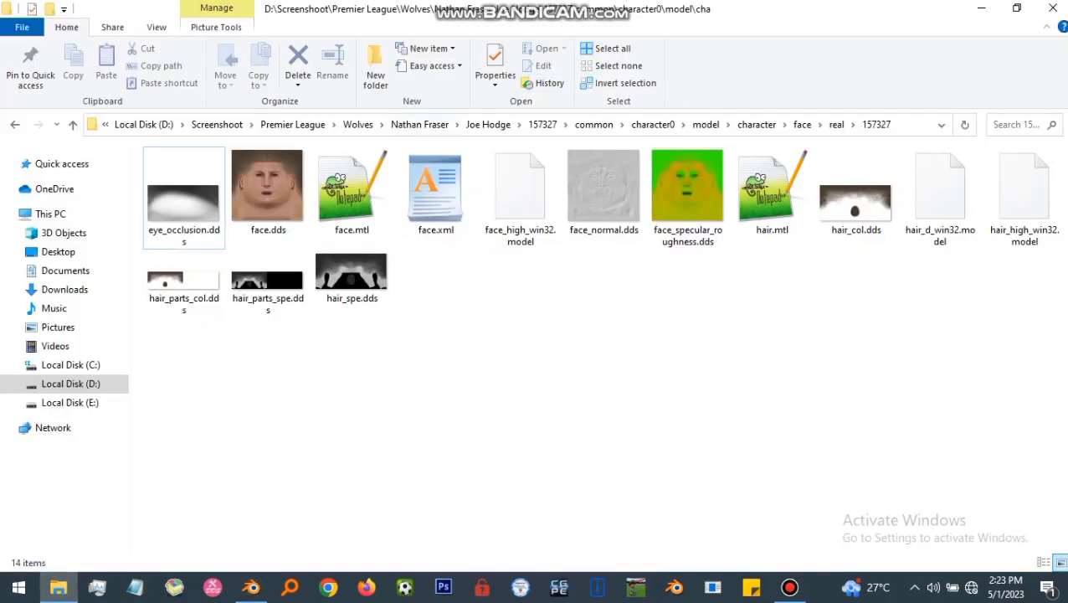
click(419, 124)
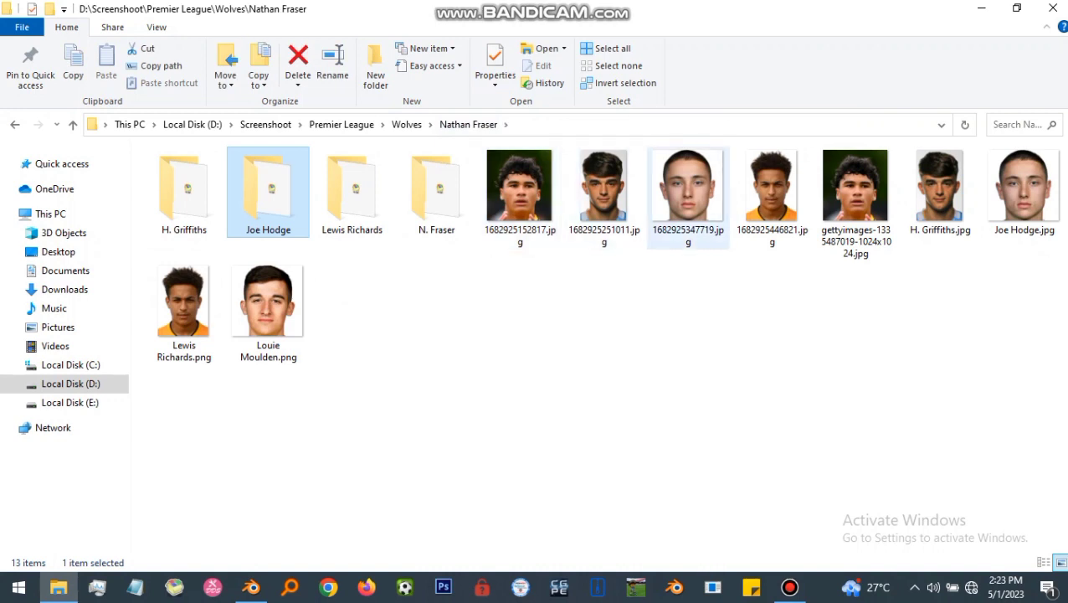
drag(688, 189, 285, 514)
scroll(568, 299, down, 4)
Step: Set the viewport's background photo to display in front of the head model
key(n)
scroll(981, 292, down, 4)
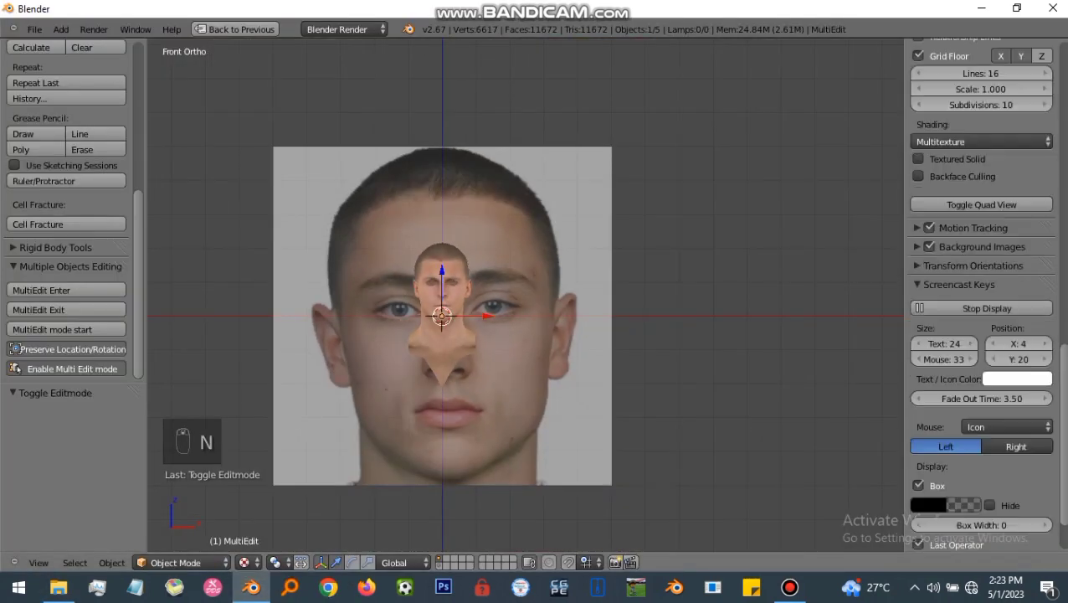
scroll(981, 293, up, 3)
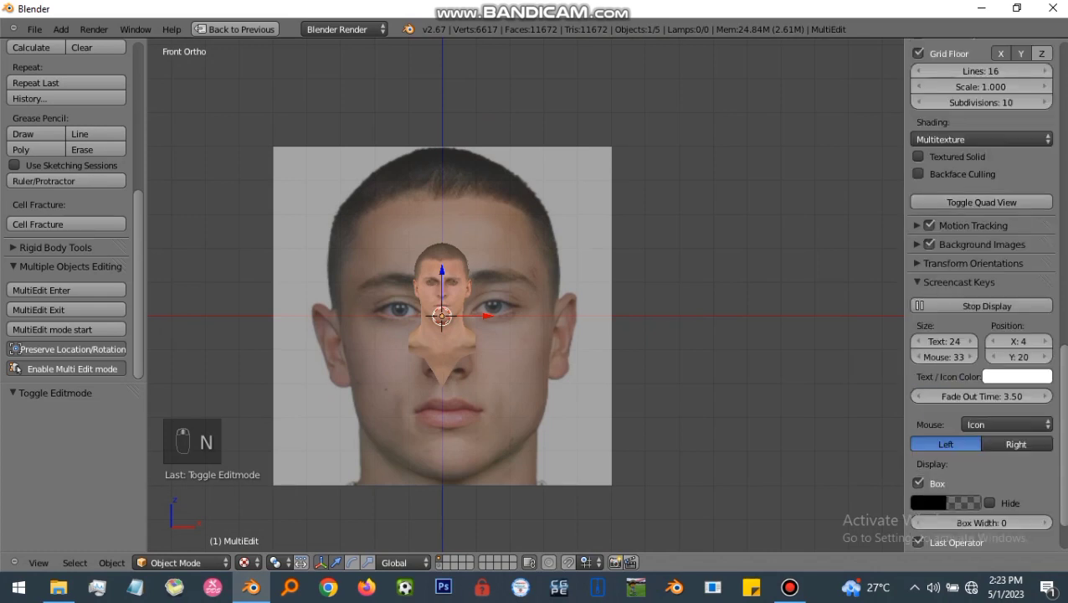
click(918, 282)
click(917, 244)
scroll(917, 245, down, 2)
click(1015, 445)
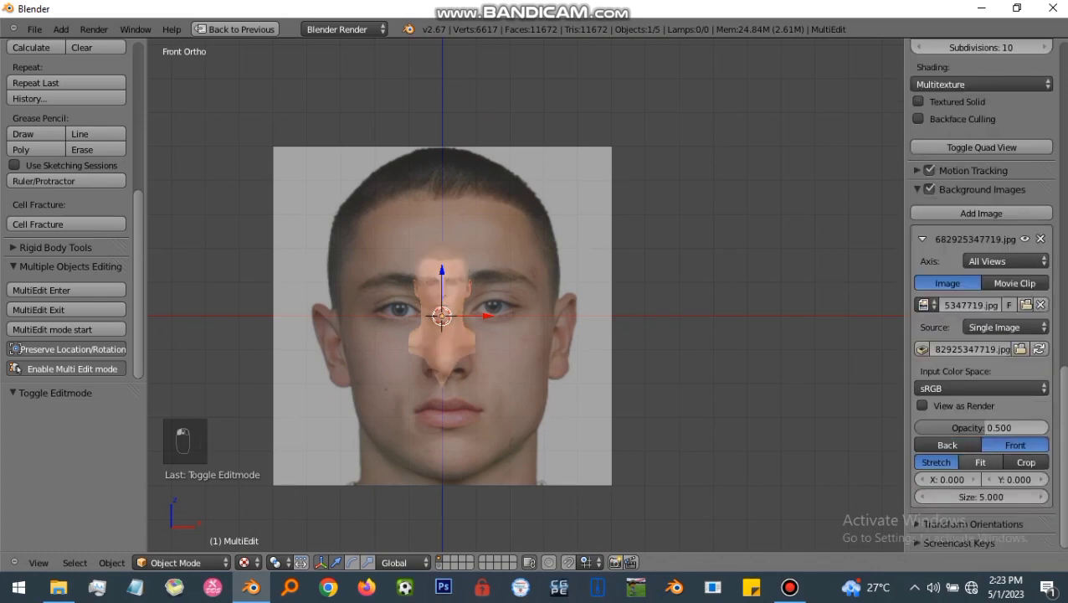
Step: Scale the background photo to size 1.13 and set its vertical offset to 0.9
text(1)
key(Return)
scroll(453, 359, up, 5)
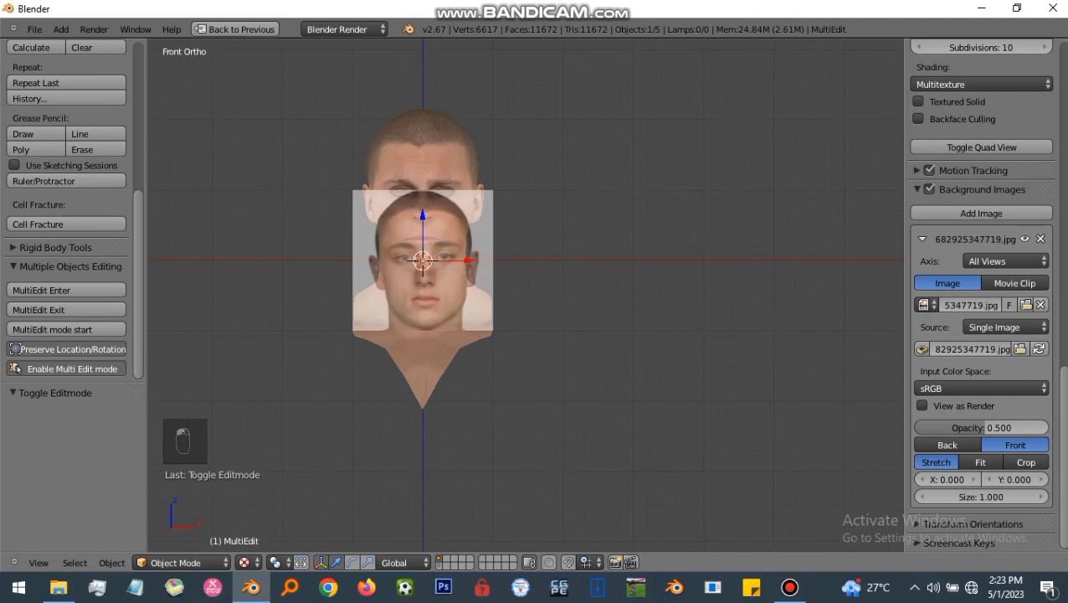
click(1040, 497)
drag(1018, 479, 1055, 478)
scroll(412, 174, up, 4)
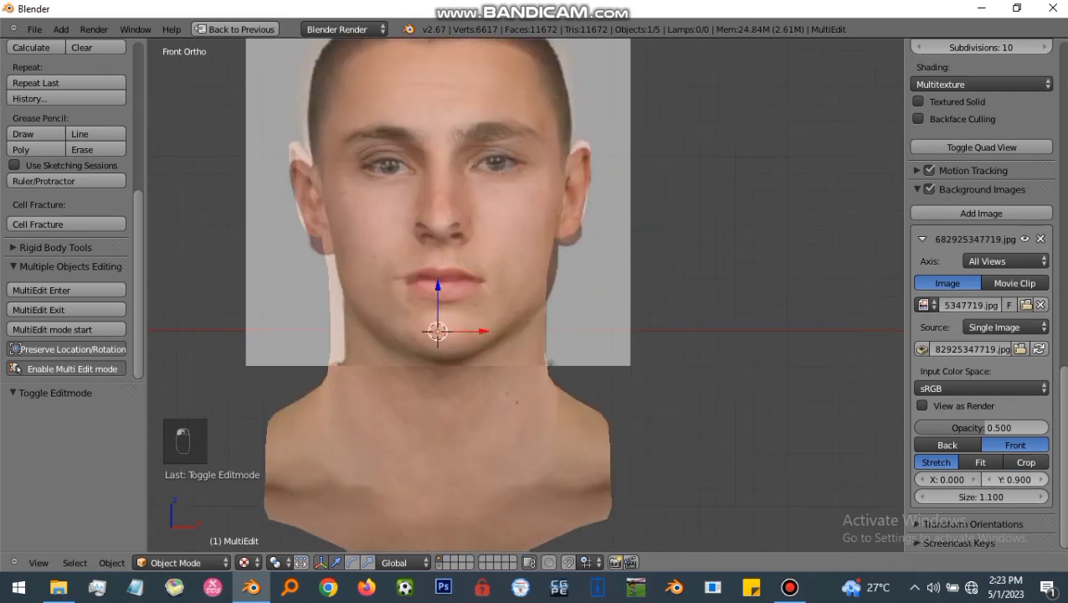
text(1.13)
key(Return)
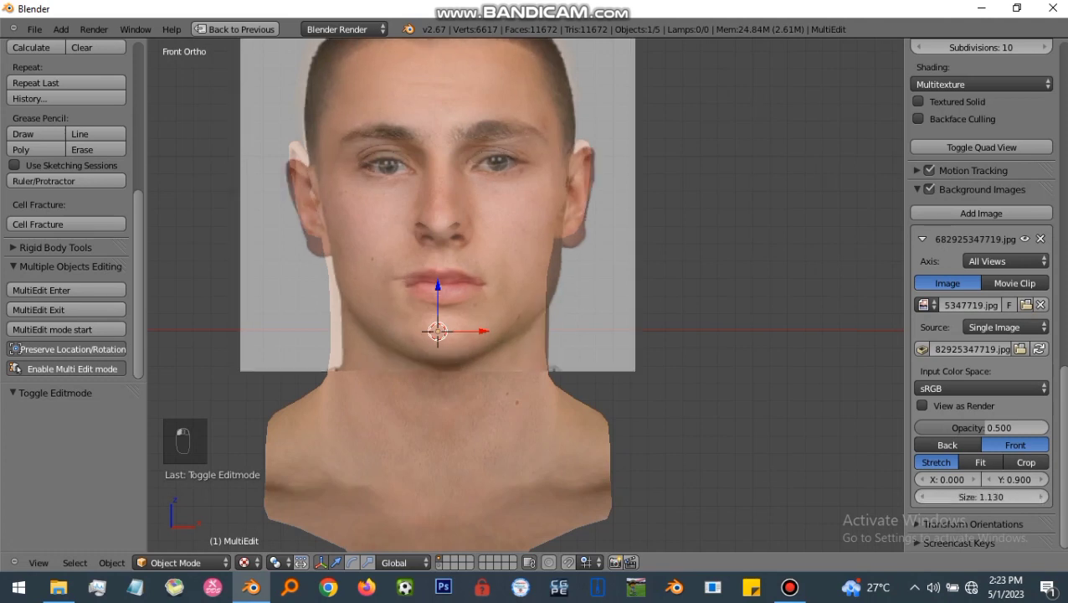
Step: Set the background photo's X offset to -0.05 and its Y offset to 0.94
double_click(923, 480)
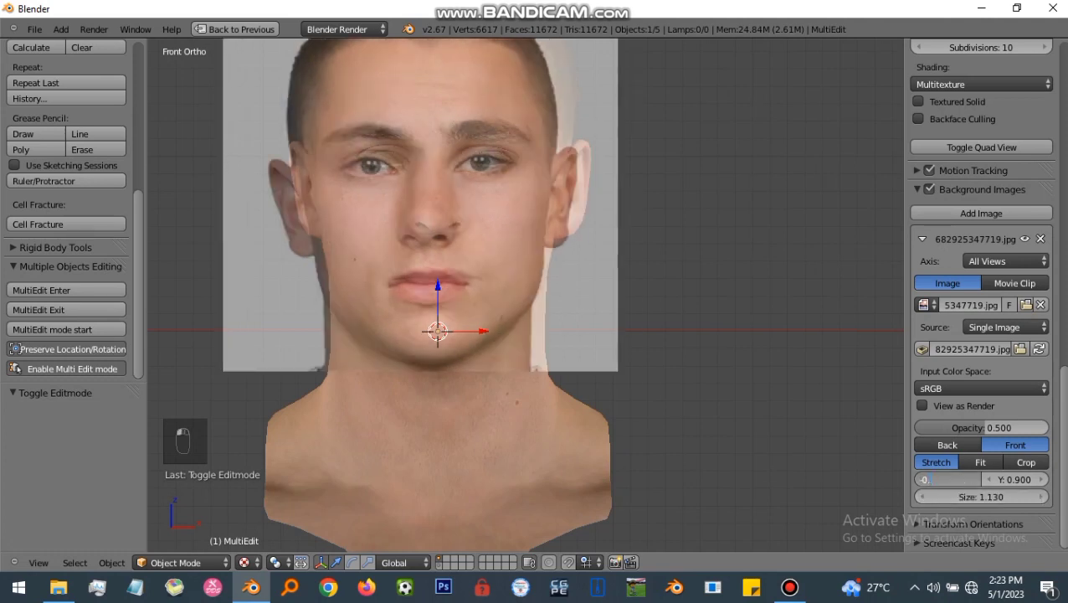
text(-0.05)
key(Return)
scroll(435, 293, up, 2)
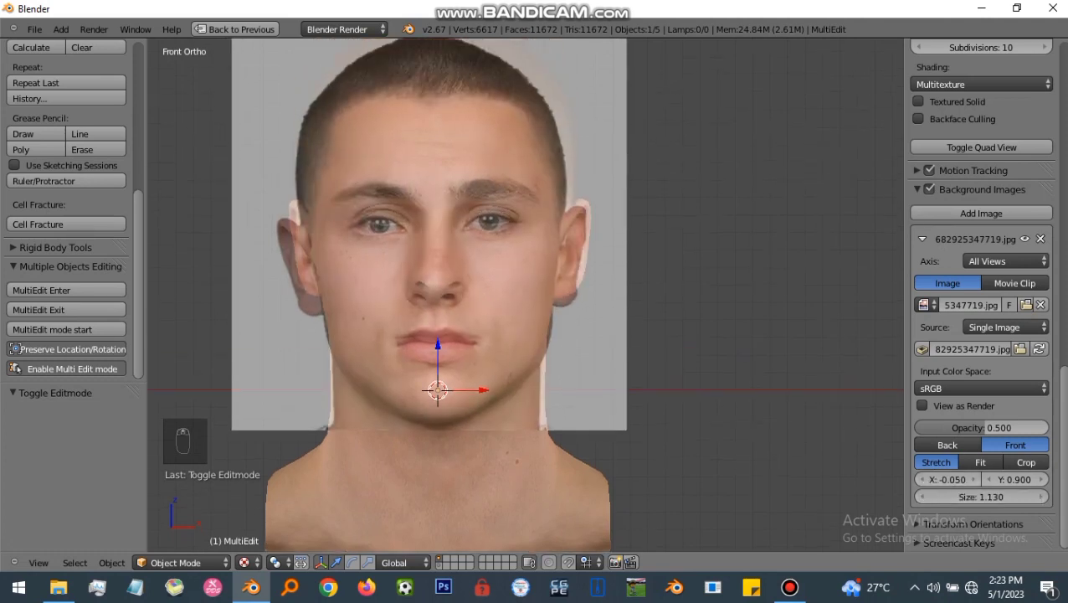
text(0.94)
key(Return)
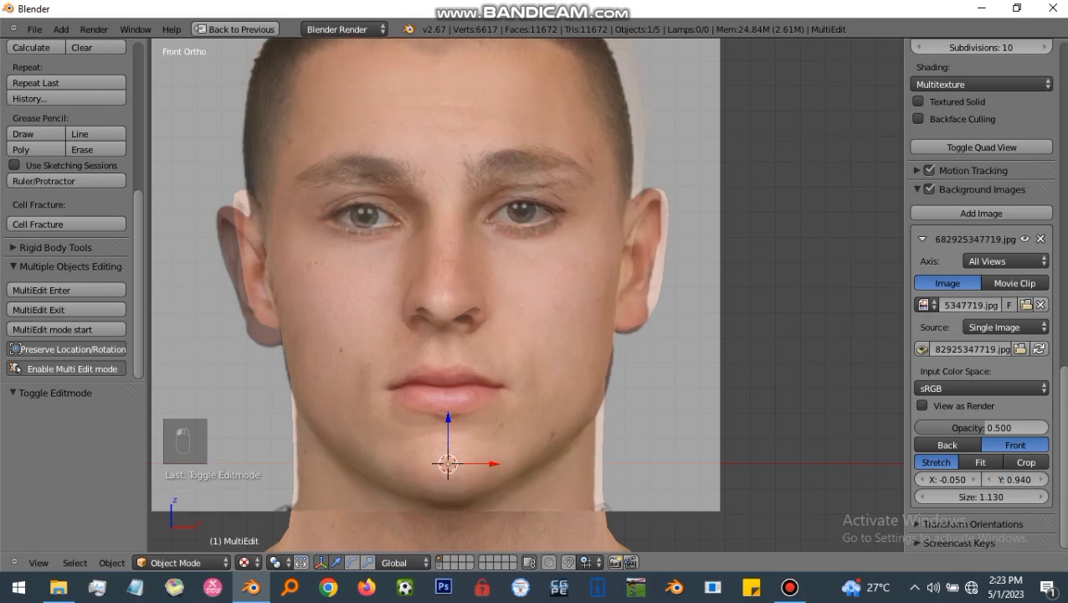
Step: Compare the head mesh's fit with the photo by switching in and out of Edit Mode and checking the side view
key(Tab)
key(Tab)
key(Tab)
key(Tab)
key(Tab)
key(Tab)
key(Tab)
scroll(498, 353, down, 2)
key(Tab)
key(KP_3)
key(KP_1)
key(Tab)
scroll(502, 335, up, 1)
key(Tab)
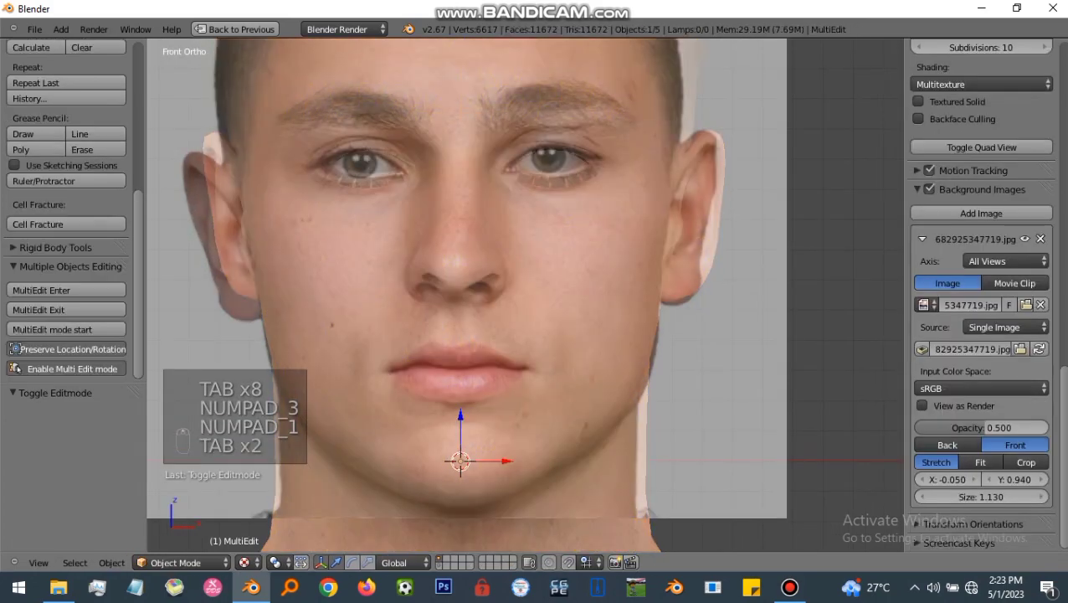
Step: Set the background photo's size to 1.15 and its Y offset to 0.95
click(981, 496)
text(1.15)
key(Return)
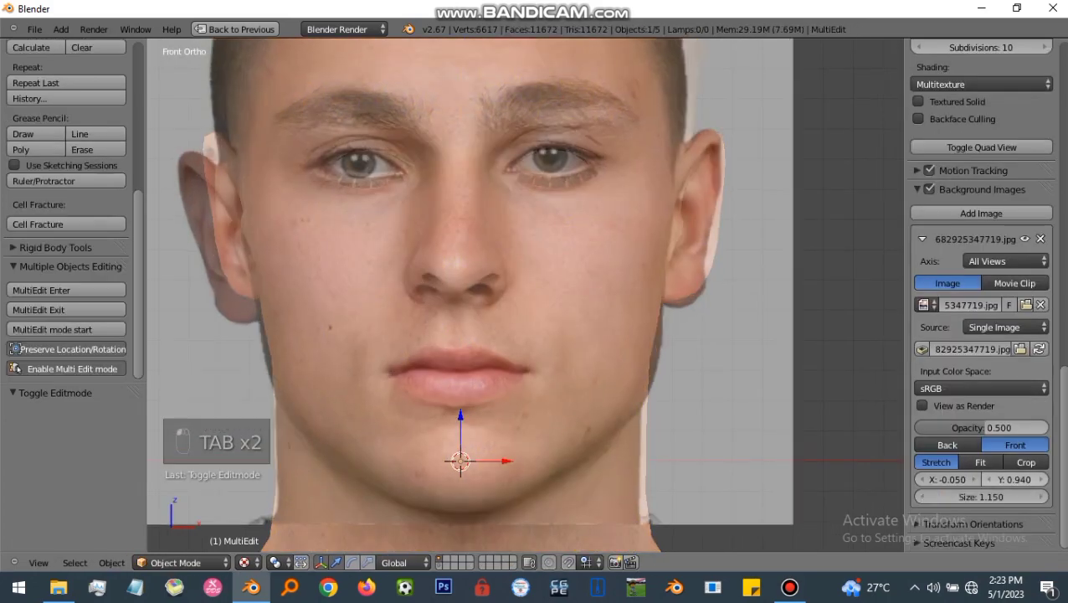
click(1014, 478)
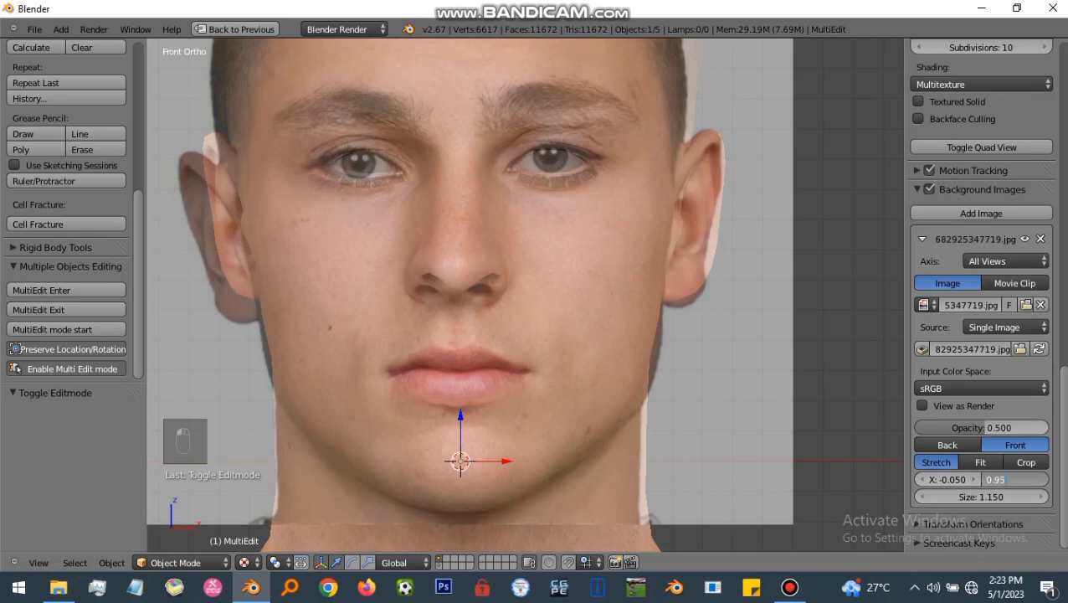
text(5)
key(Return)
Step: Check the photo in the side view and restrict the background image to the Front view only
scroll(469, 293, down, 3)
key(KP_3)
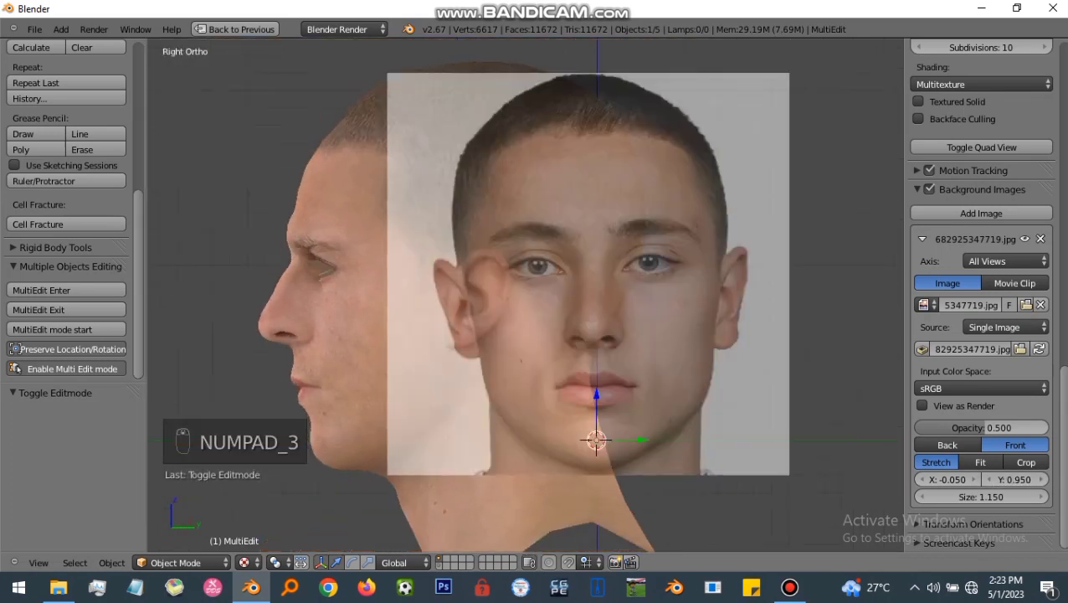
key(KP_1)
click(1006, 261)
click(842, 245)
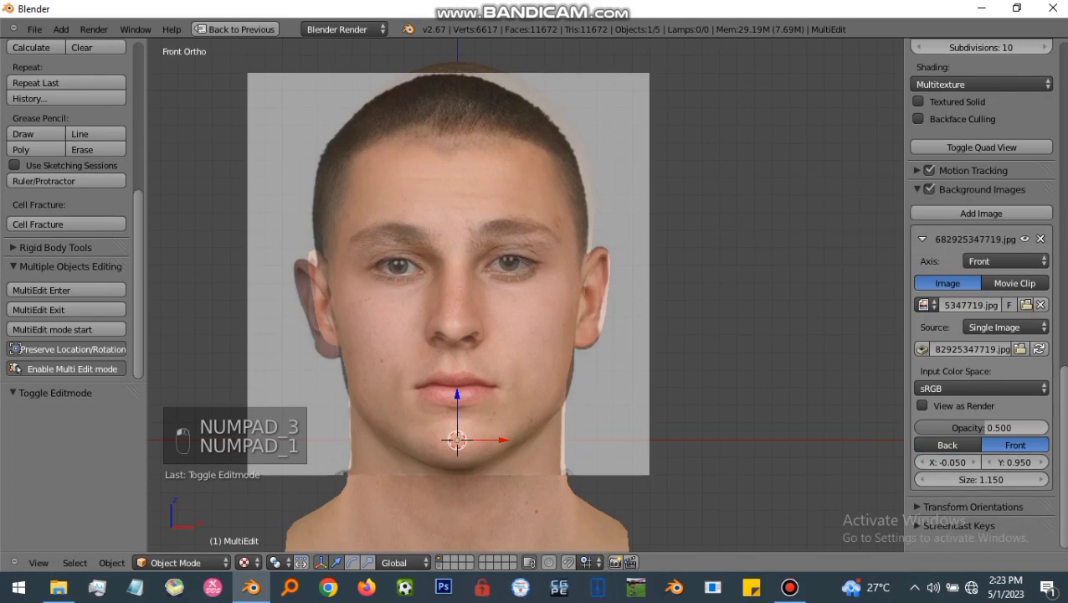
Step: Enter Edit Mode on the combined head mesh, clear the selection and enable proportional editing
key(Tab)
key(a)
key(a)
key(a)
key(a)
key(a)
key(a)
scroll(458, 293, up, 4)
click(499, 562)
click(517, 547)
scroll(468, 293, up, 3)
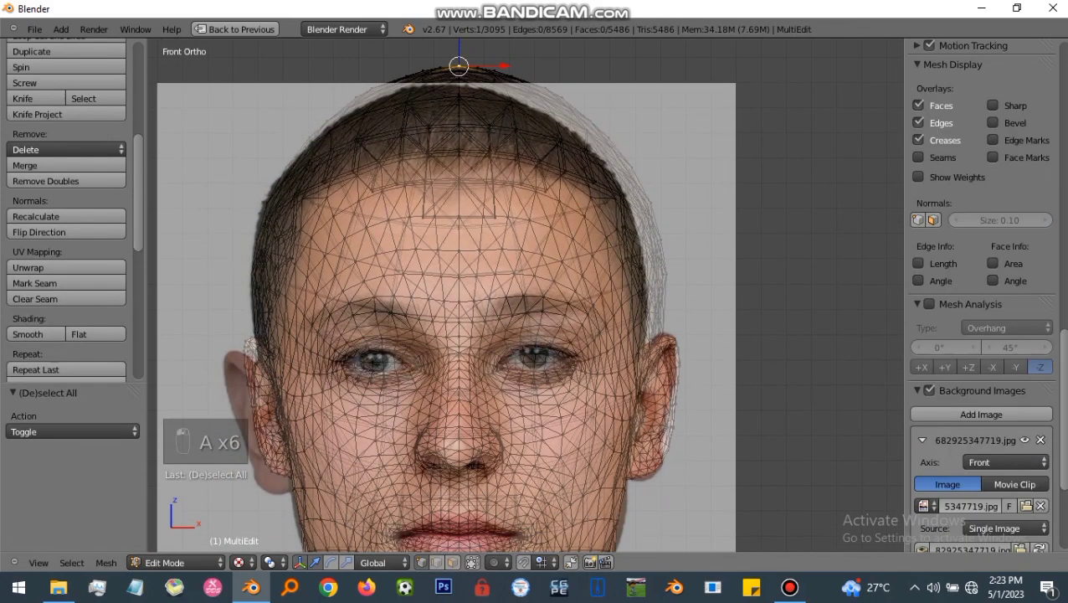
key(a)
key(a)
key(a)
key(a)
key(a)
click(498, 562)
click(517, 530)
Step: Lower the top-centre vertex of the head by about 0.07 in Z with smooth proportional falloff to match the photo's hairline
scroll(479, 261, down, 3)
scroll(469, 142, up, 2)
drag(457, 109, 459, 130)
right_click(457, 130)
key(g)
scroll(457, 131, down, 5)
right_click(457, 132)
scroll(460, 131, down, 3)
shift+middle_drag(460, 131, 461, 91)
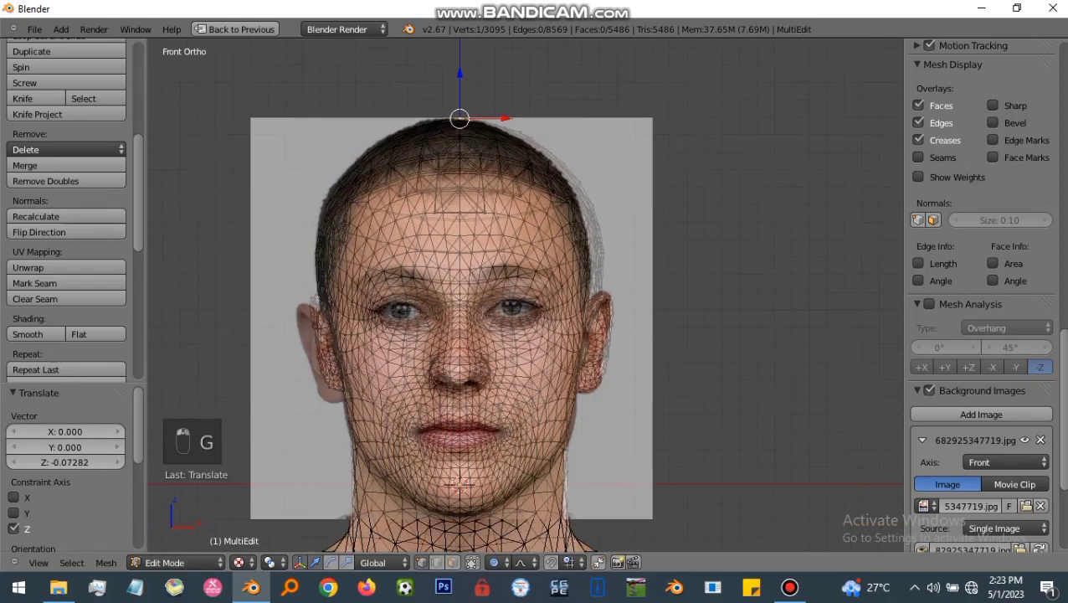
Step: Clear the selection and circle-select all the ear's vertices in the right side view
key(Tab)
key(Tab)
key(a)
key(a)
key(a)
key(a)
key(a)
key(a)
key(a)
key(KP_3)
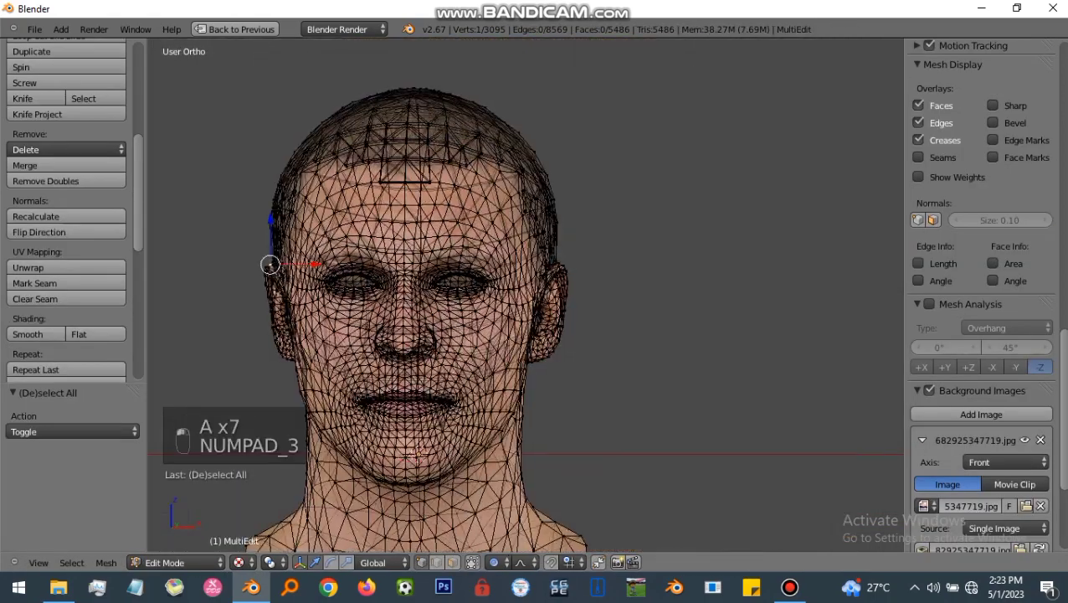
scroll(473, 284, up, 3)
scroll(979, 293, down, 4)
key(a)
key(a)
key(a)
key(a)
key(a)
key(a)
key(c)
mouse_move(464, 274)
mouse_down()
mouse_move(452, 275)
mouse_move(494, 274)
mouse_up()
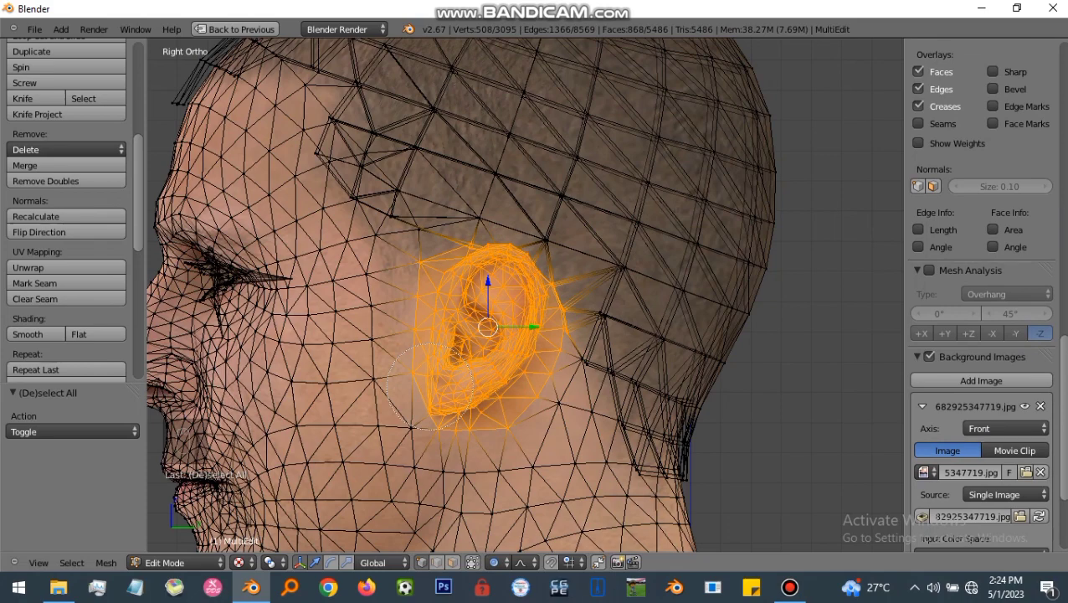
Step: Move the selected ear geometry slightly down in front view with proportional editing to match the photo's ears
key(KP_1)
key(g)
ctrl+scroll(525, 295, down, 3)
drag(412, 283, 412, 299)
scroll(446, 267, down, 2)
key(KP_3)
scroll(446, 267, down, 1)
key(KP_1)
key(Tab)
key(Tab)
Step: Lower the vertex at the base of the nose by about 0.03 in Z with proportional editing
scroll(411, 343, up, 8)
key(a)
key(a)
key(a)
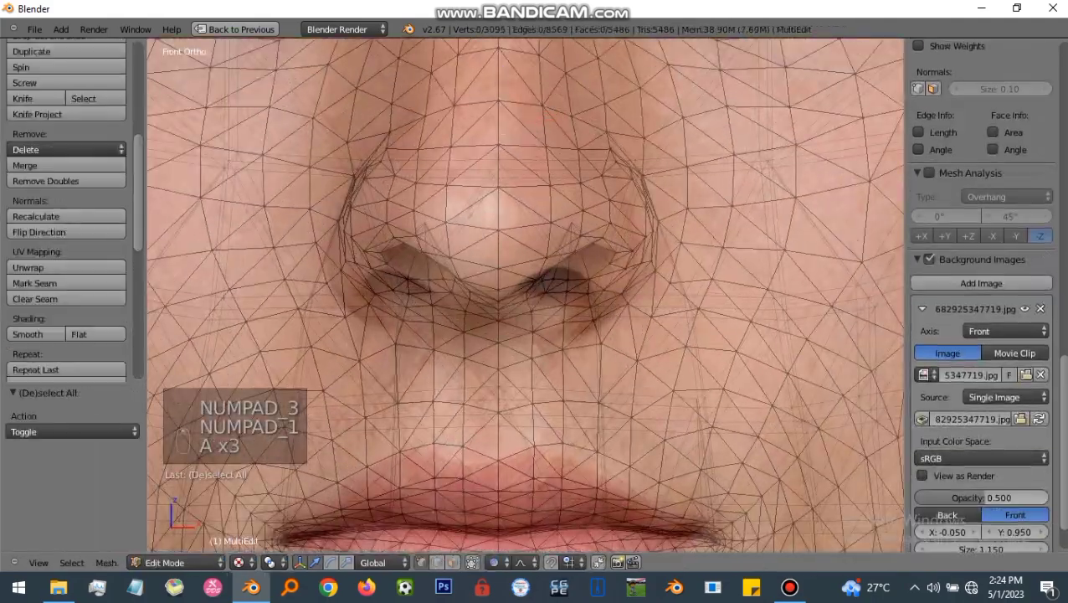
scroll(525, 293, down, 3)
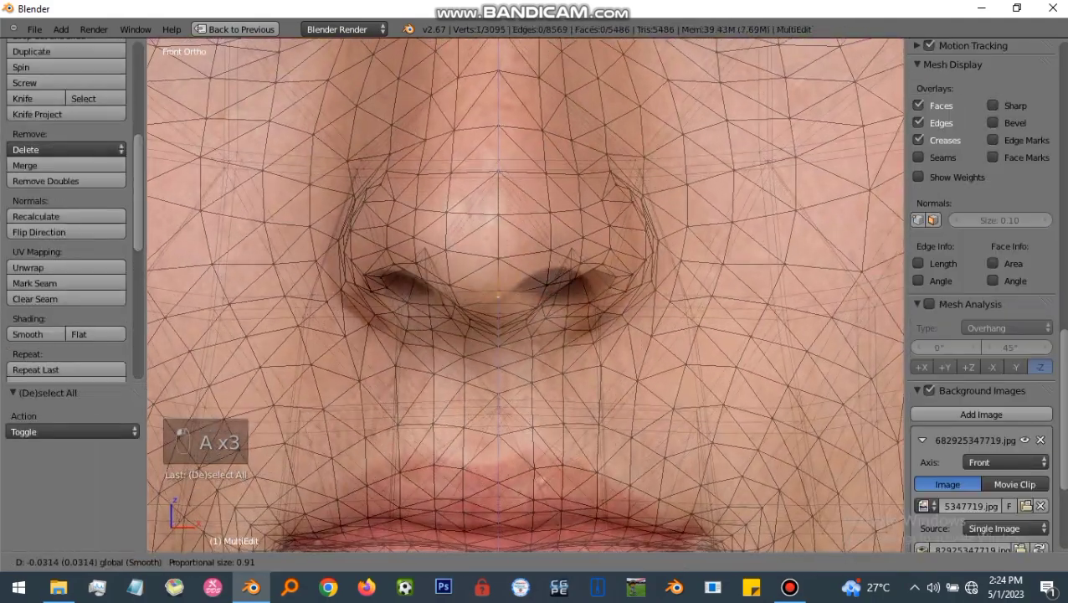
key(Tab)
key(Tab)
Step: Raise the centre of the mouth slightly with proportional editing to match the photo, and return to Object Mode
shift+middle_drag(493, 452, 507, 368)
scroll(507, 368, up, 2)
key(a)
key(a)
key(a)
right_click(507, 357)
key(g)
scroll(507, 347, up, 4)
right_click(507, 345)
drag(508, 313, 507, 291)
scroll(502, 358, down, 6)
key(Tab)
shift+middle_drag(493, 285, 494, 323)
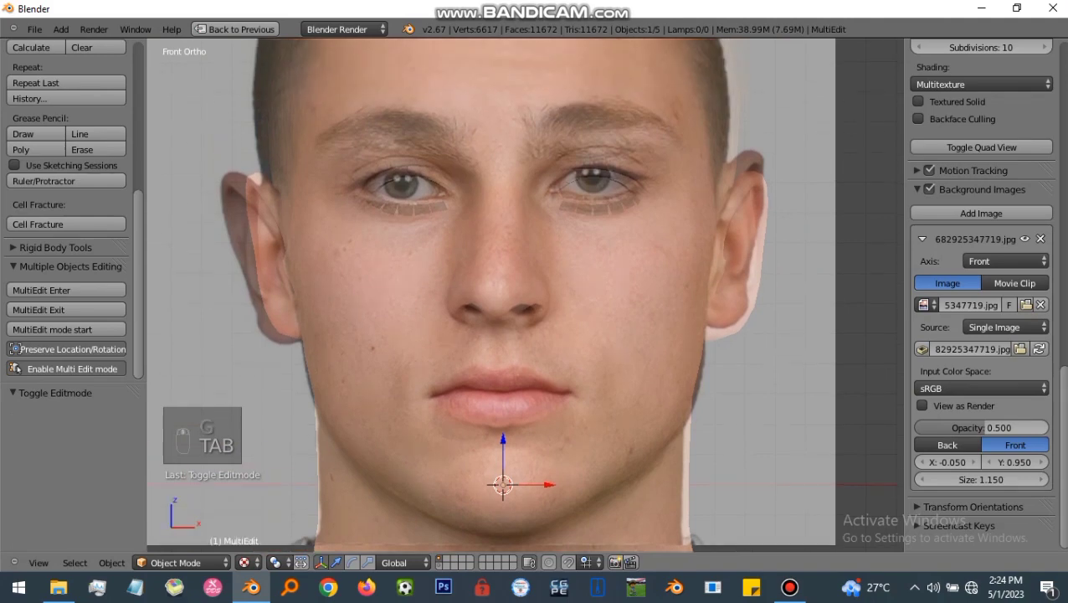
Step: In Edit Mode, lower the outer part of the image-left eye slightly, about 0.006 in Z, using a small proportional radius
scroll(406, 179, up, 4)
key(Tab)
scroll(406, 179, up, 2)
key(a)
key(a)
key(a)
scroll(979, 335, down, 4)
key(a)
key(a)
key(a)
key(a)
right_click(353, 194)
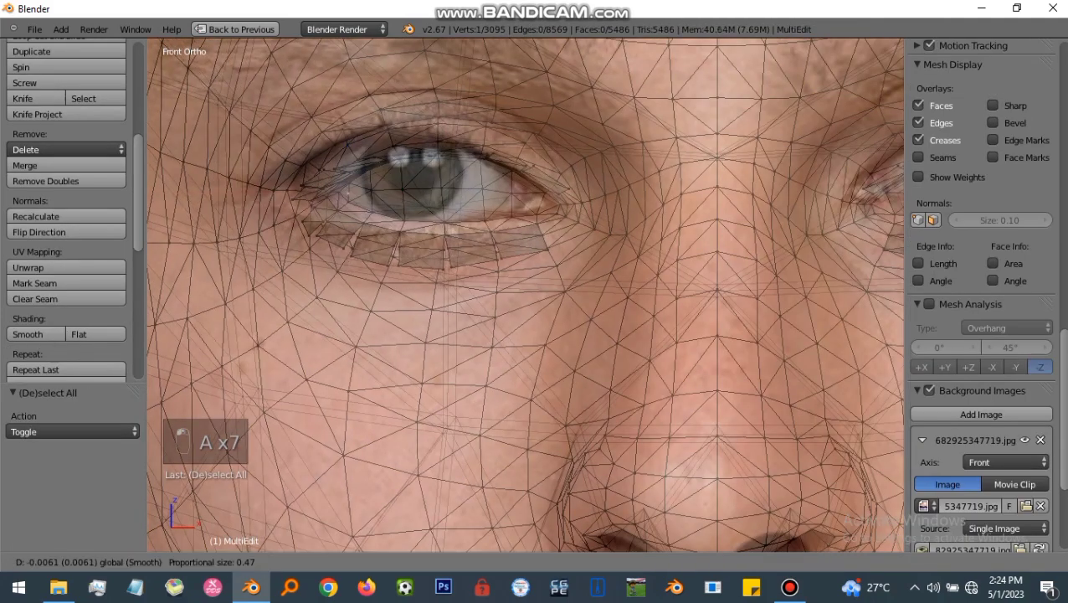
drag(353, 154, 353, 157)
Step: Shift the outer part of the image-left eye slightly outward along X to match the photo
key(a)
scroll(350, 195, up, 2)
right_click(355, 193)
key(a)
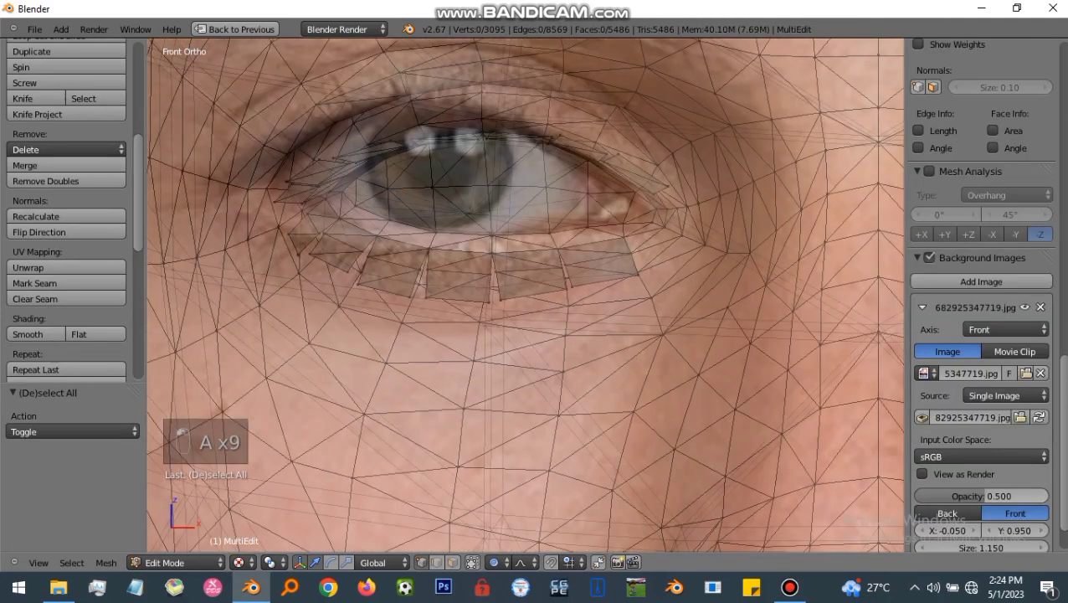
right_click(343, 191)
scroll(358, 199, down, 3)
key(g)
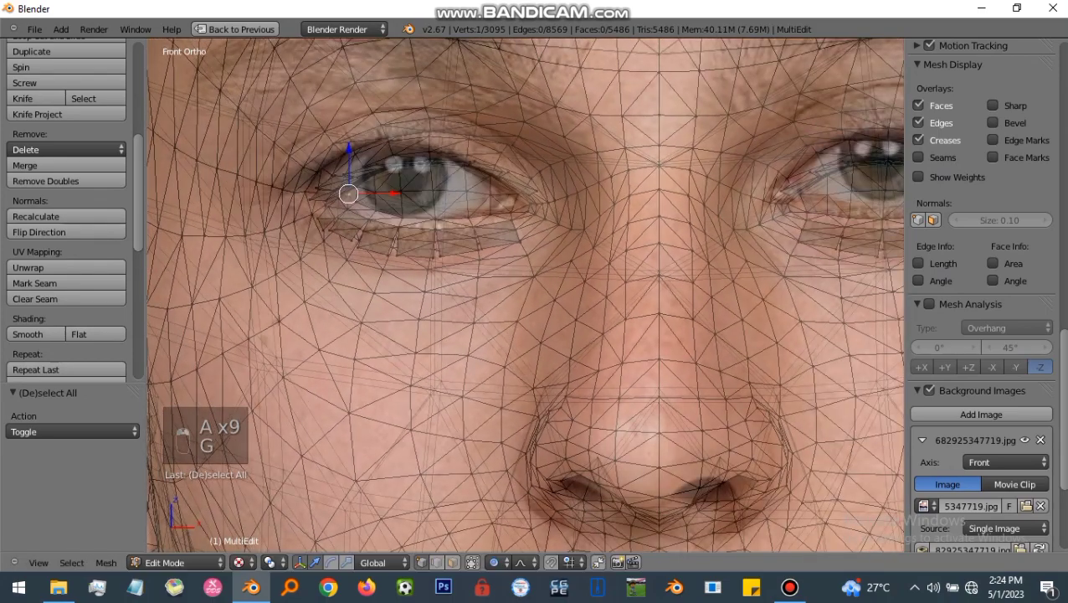
drag(371, 195, 367, 195)
scroll(352, 186, down, 3)
scroll(702, 183, up, 4)
Step: Shift the outer part of the image-right eye slightly outward along X with proportional editing
key(a)
key(a)
key(a)
key(a)
key(a)
right_click(711, 190)
key(a)
right_click(711, 190)
scroll(674, 196, up, 1)
drag(765, 189, 774, 188)
Step: Raise the middle of the image-right eye by about 0.02 in Z with proportional editing
key(a)
right_click(605, 184)
drag(605, 139, 605, 118)
scroll(663, 135, down, 3)
scroll(589, 161, down, 1)
scroll(211, 160, up, 3)
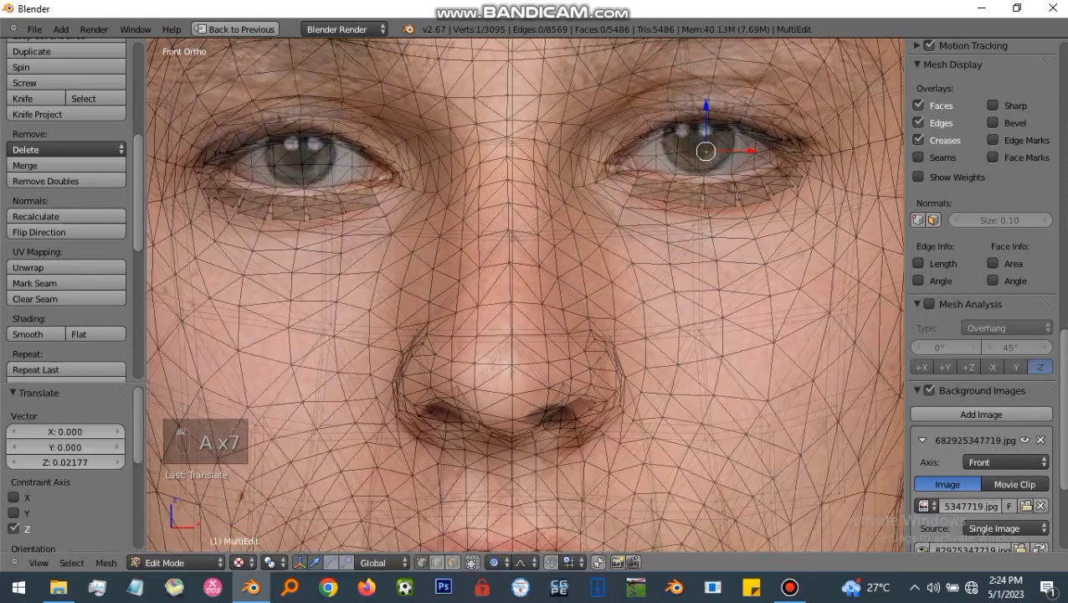
Step: Raise the middle of the image-left eye slightly in Z and shift it slightly outward along X with proportional editing
key(a)
right_click(301, 165)
drag(300, 120, 301, 115)
drag(345, 159, 340, 160)
Step: Compare the eyes with the reference photo in front view, with and without the mesh overlay of Edit Mode
key(Tab)
scroll(525, 293, down, 5)
key(KP_3)
key(KP_1)
scroll(353, 167, up, 8)
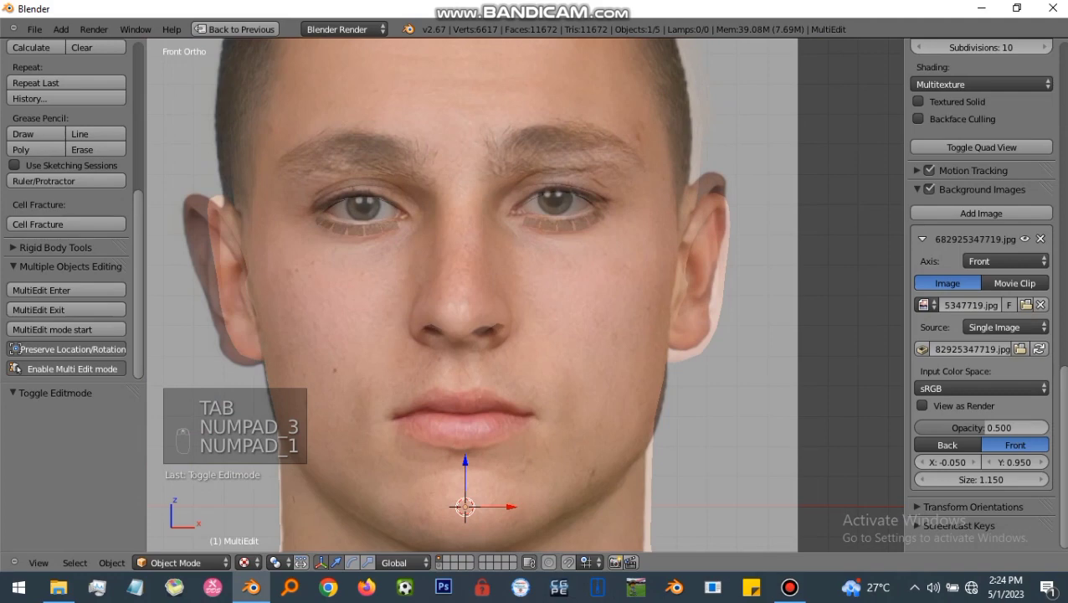
key(Tab)
key(Tab)
key(Tab)
key(Tab)
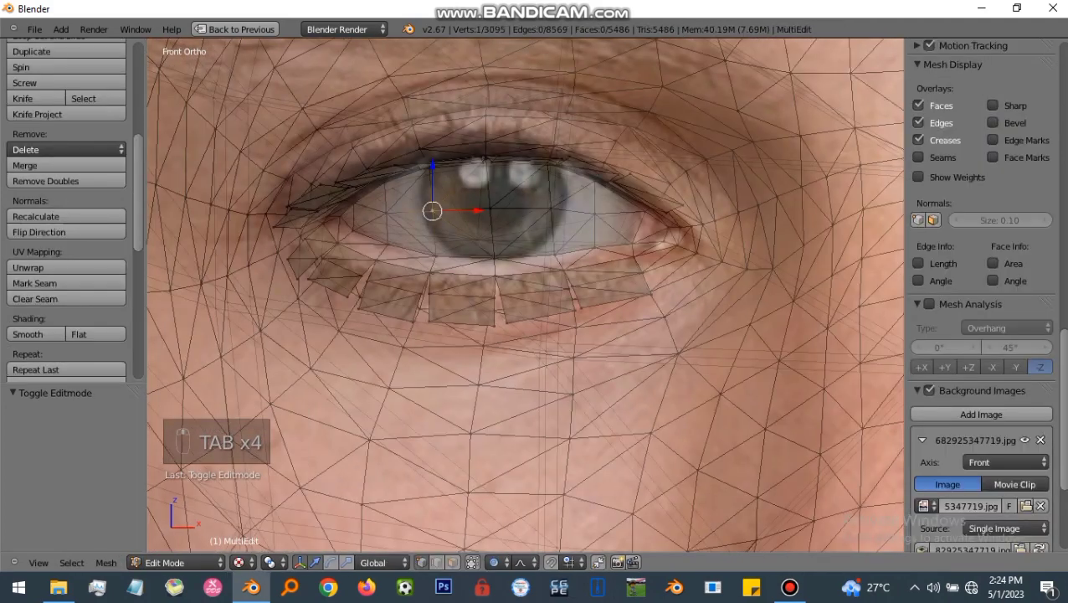
scroll(525, 293, down, 2)
key(Tab)
key(Tab)
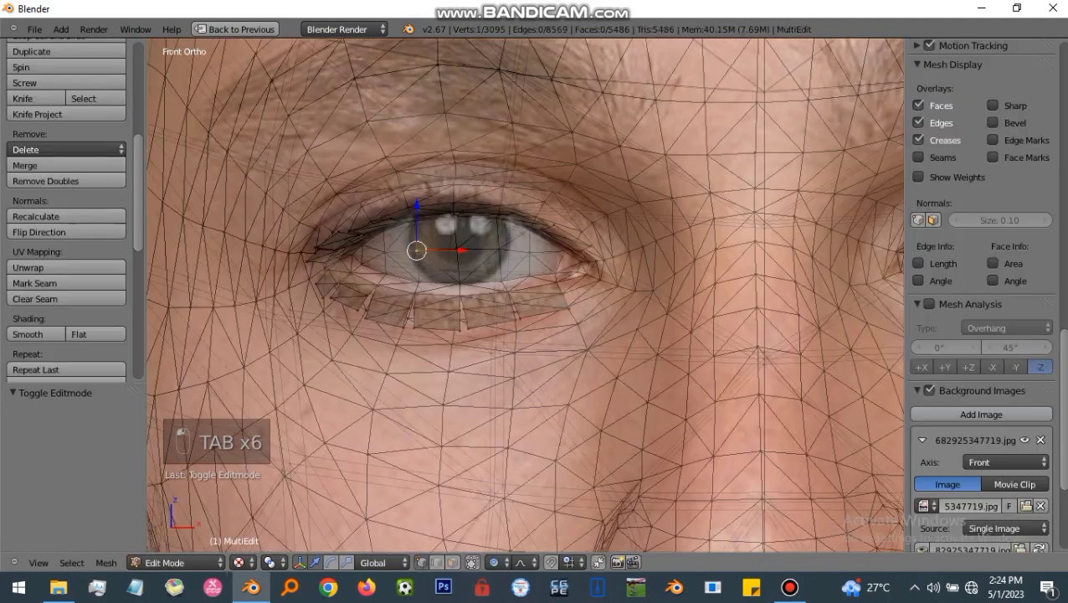
key(Tab)
key(Tab)
key(Tab)
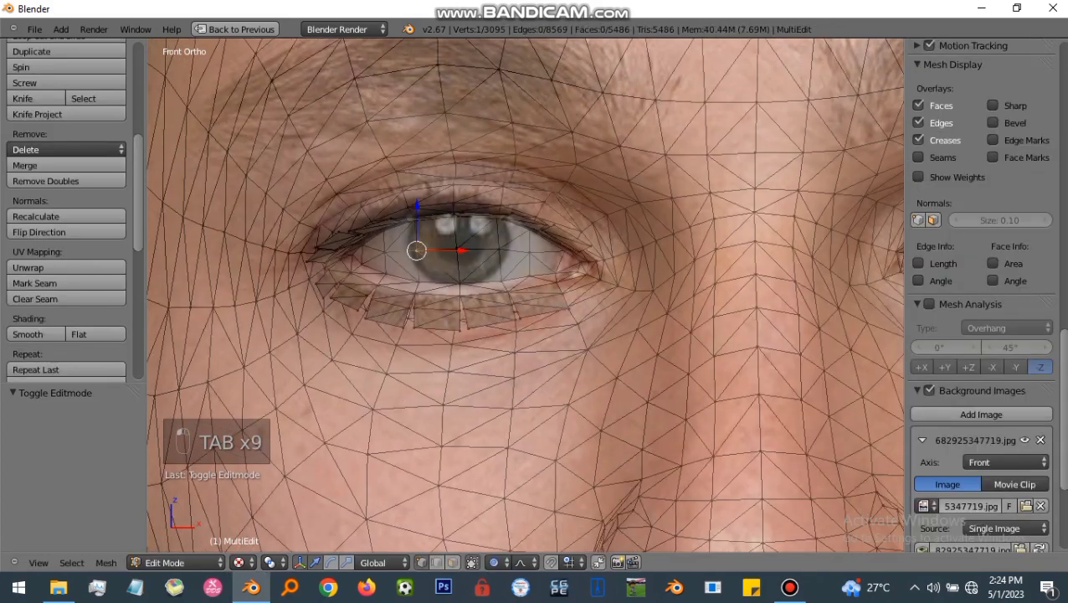
key(g)
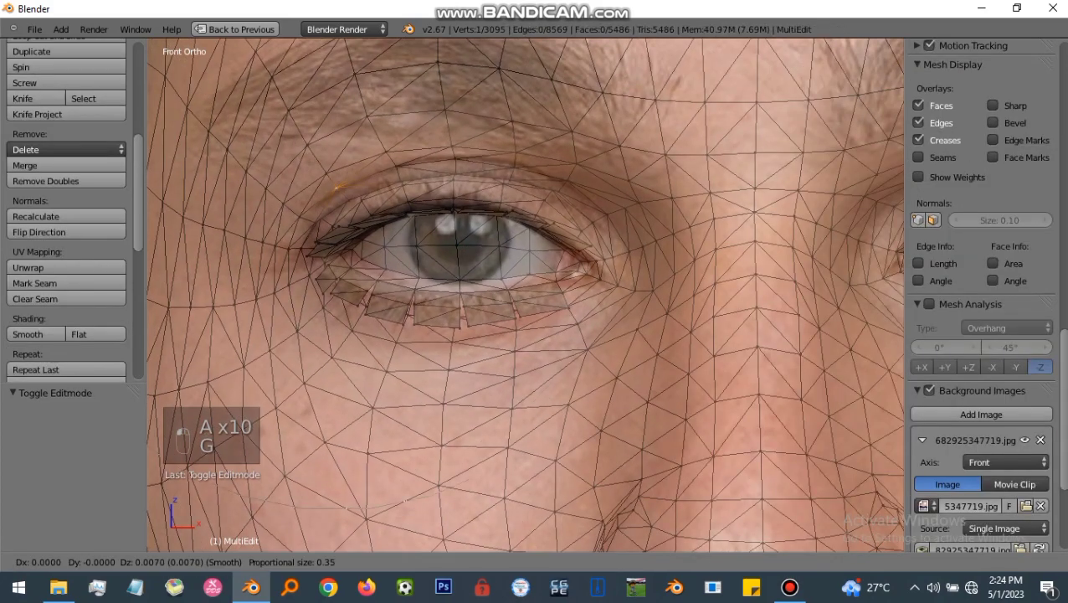
click(337, 186)
key(a)
key(a)
key(a)
key(a)
key(a)
key(a)
key(a)
key(a)
key(a)
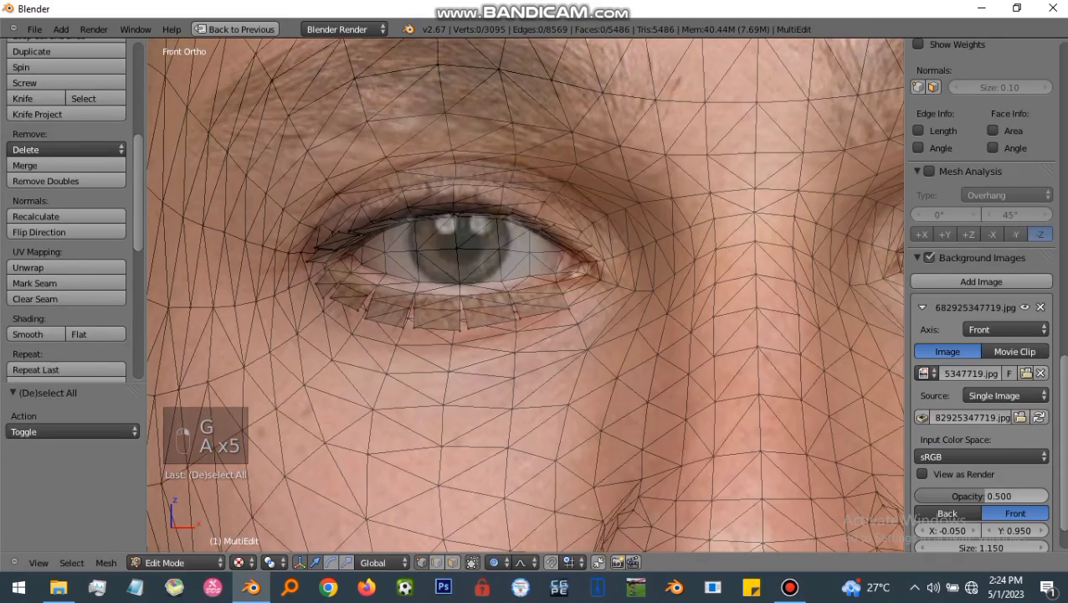
Step: Shift the area just outside the image-left eye's outer corner outward about 0.017 in X with proportional editing
right_click(255, 300)
key(g)
key(Escape)
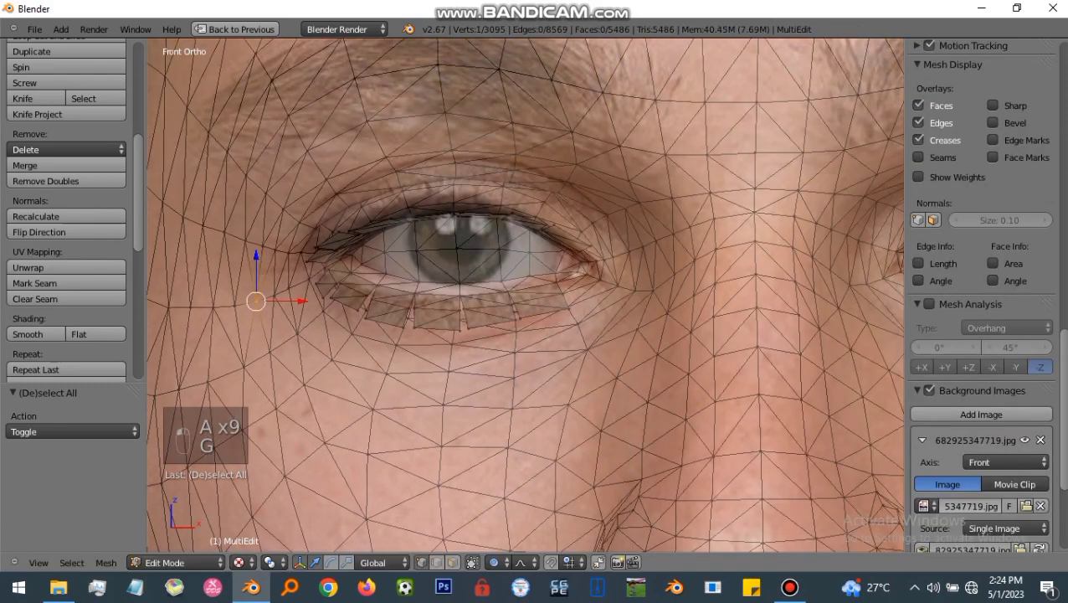
drag(302, 301, 289, 300)
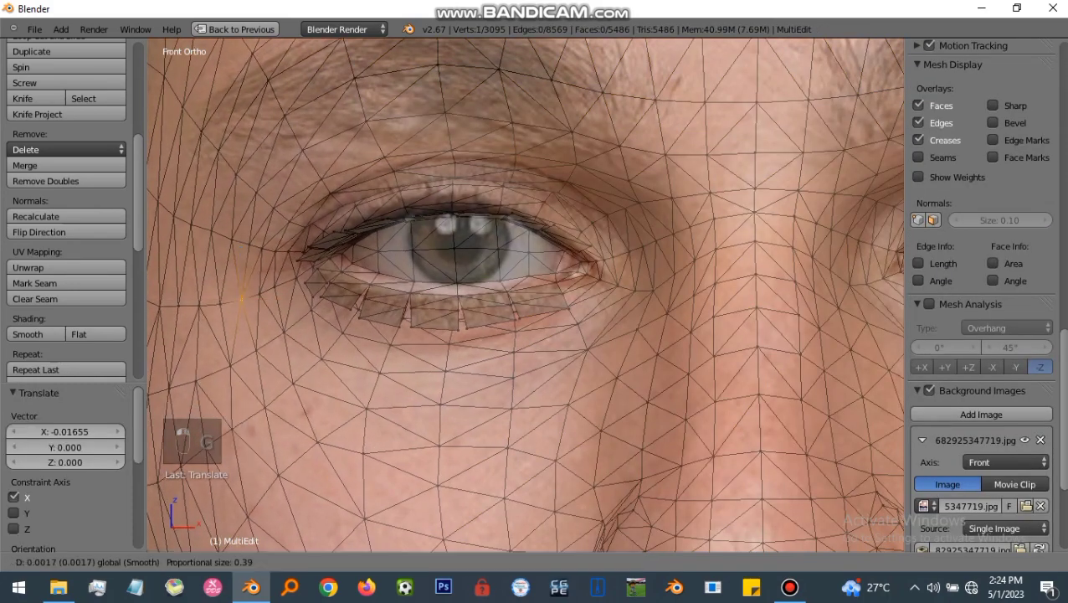
key(a)
scroll(289, 159, up, 4)
key(g)
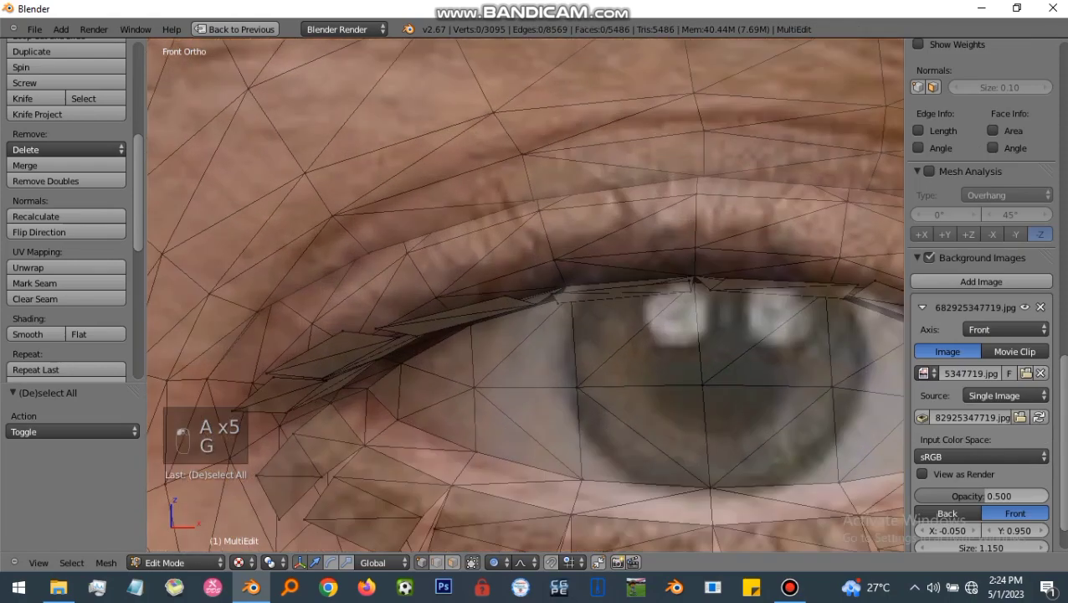
key(a)
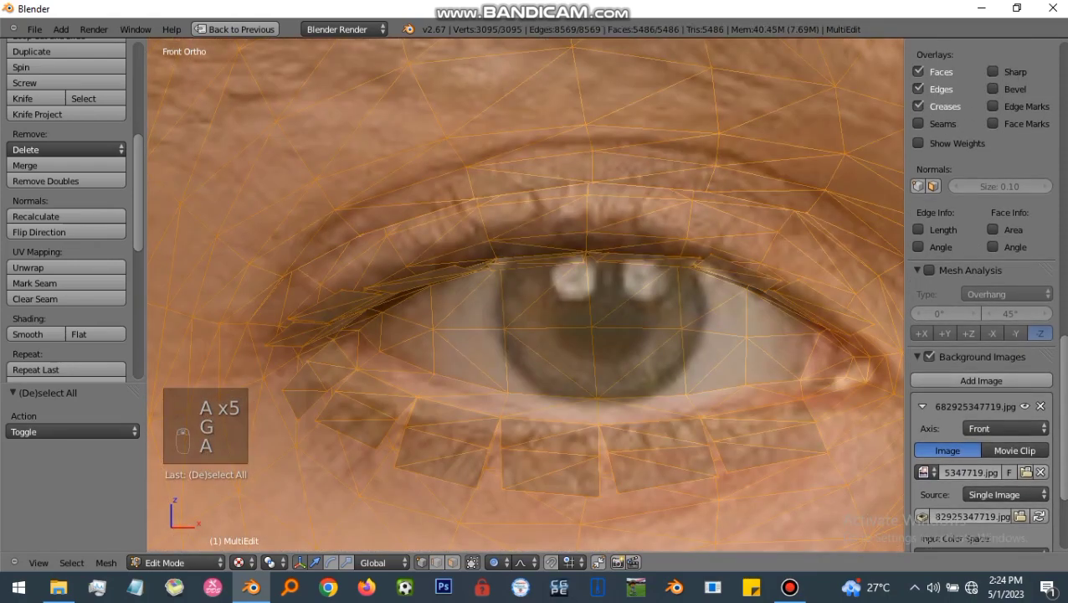
scroll(356, 198, down, 1)
key(a)
key(a)
key(a)
key(a)
key(a)
key(a)
key(a)
key(g)
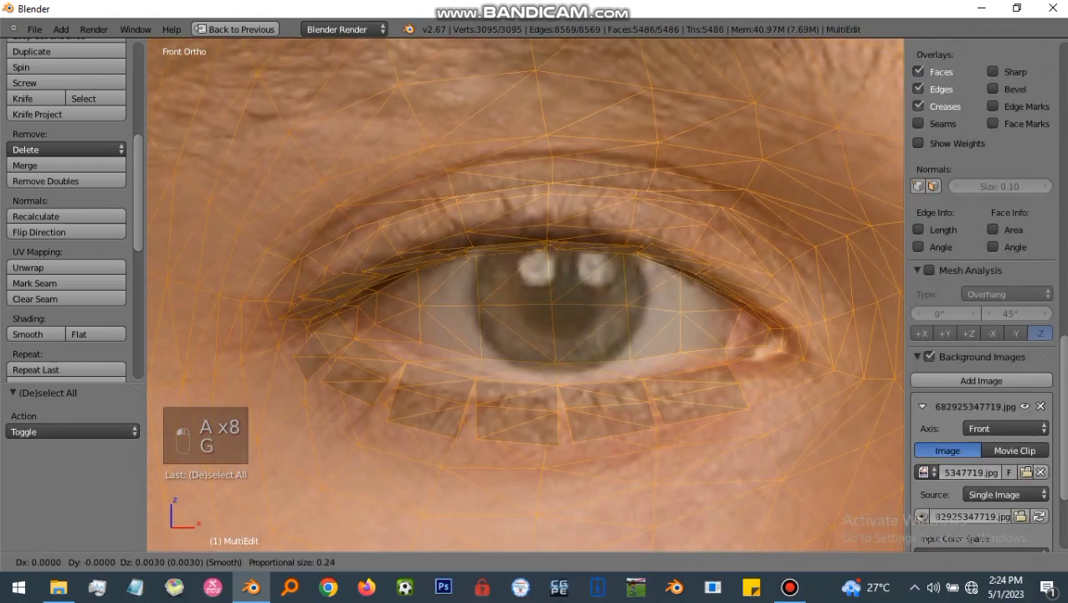
click(334, 198)
key(a)
key(ctrl+z)
key(ctrl+z)
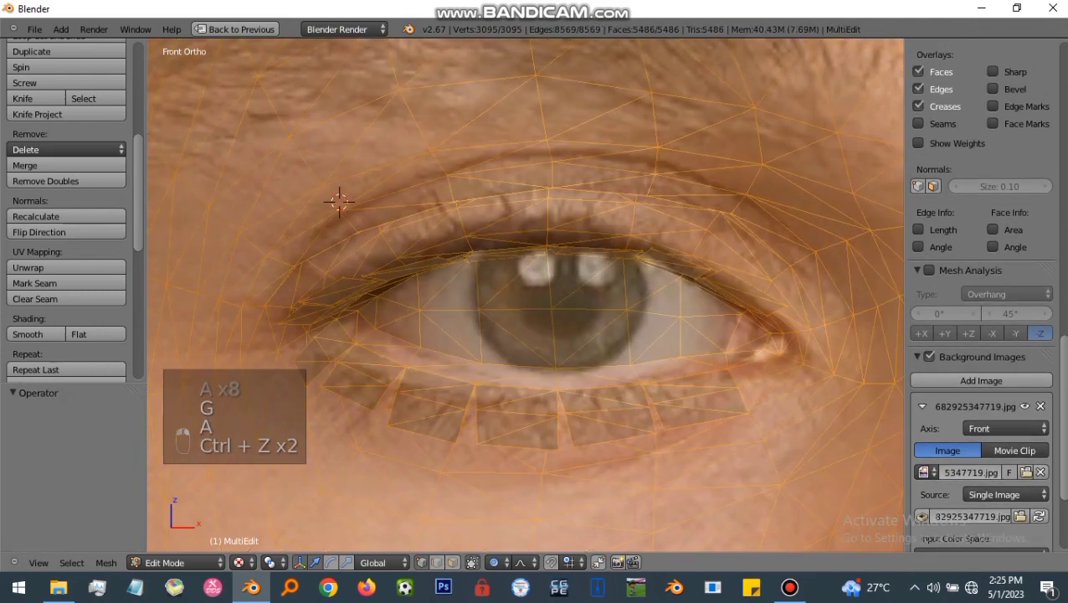
Step: Raise the outer end of the image-left eye's upper-eyelid crease with a small proportional radius
key(a)
right_click(339, 201)
key(g)
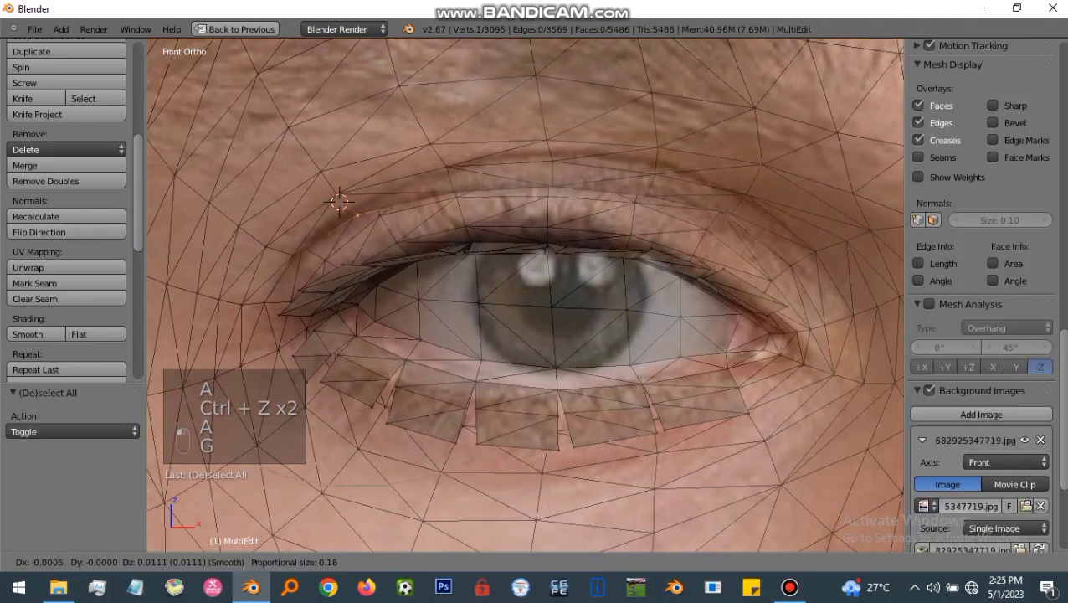
scroll(358, 214, up, 5)
right_click(357, 211)
click(357, 202)
key(a)
Step: Raise four points along the image-left eye's upper eyelid, from the outer to the inner side, to match the photo
scroll(981, 352, down, 4)
right_click(454, 197)
drag(454, 185, 454, 162)
key(a)
right_click(550, 182)
drag(551, 164, 550, 148)
key(a)
right_click(646, 189)
drag(646, 163, 646, 142)
key(a)
right_click(731, 204)
drag(730, 159, 731, 158)
key(Tab)
scroll(437, 284, up, 2)
key(Tab)
Step: Lower two points at the outer part of the image-left eye slightly and shift the outer eye area inward about 0.002 in X
right_click(410, 250)
drag(409, 209, 409, 214)
key(a)
right_click(413, 373)
drag(413, 328, 413, 333)
key(a)
right_click(411, 317)
drag(458, 317, 465, 317)
scroll(427, 319, down, 3)
ctrl+scroll(526, 294, up, 2)
scroll(526, 294, down, 3)
ctrl+scroll(526, 295, up, 11)
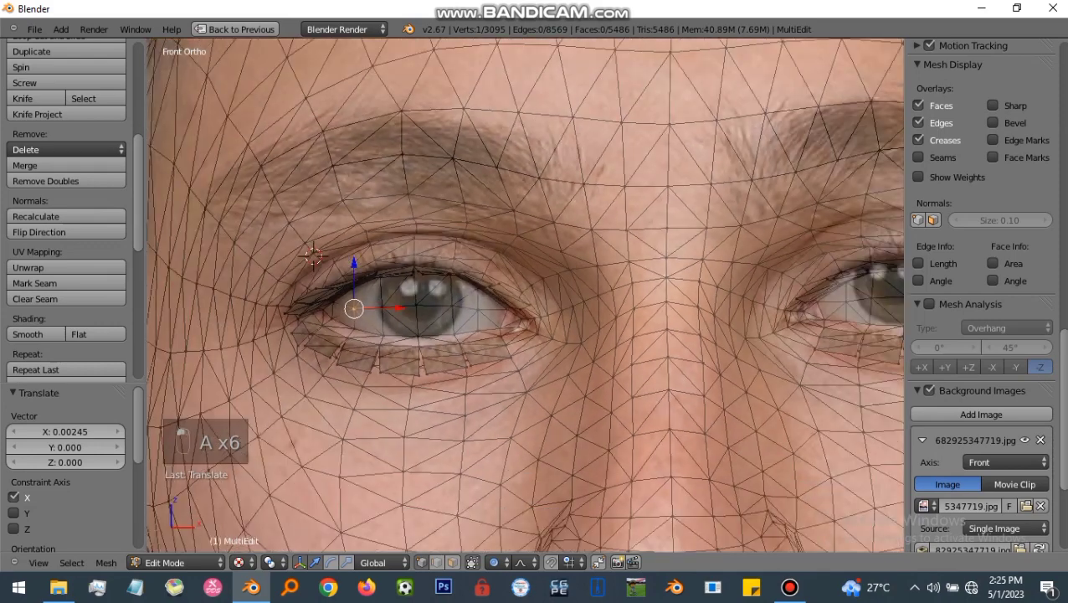
scroll(723, 315, up, 3)
key(Tab)
key(Tab)
key(a)
scroll(723, 316, up, 1)
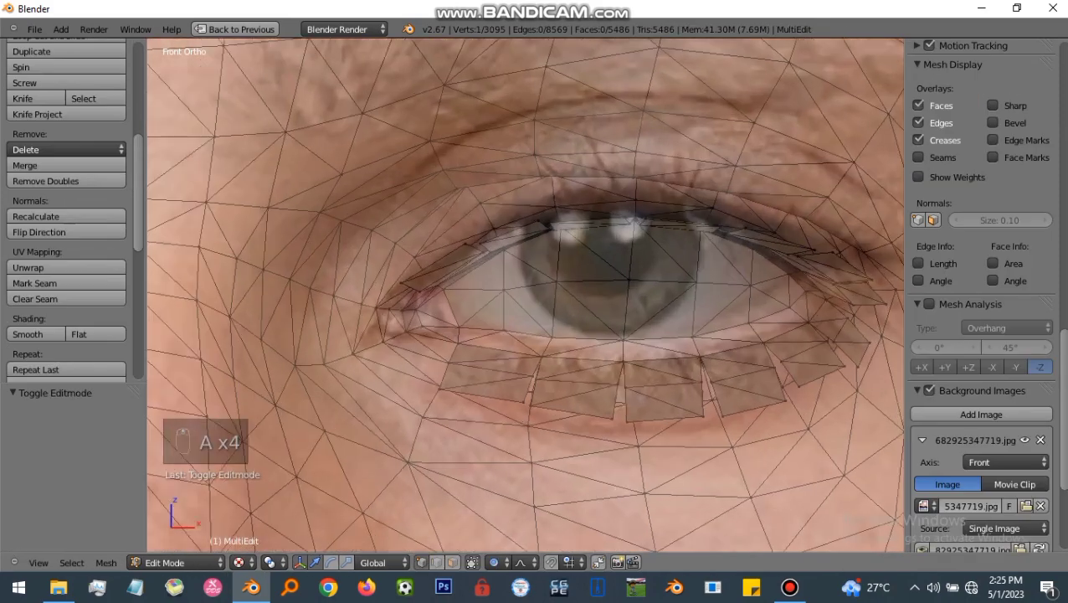
right_click(805, 293)
key(g)
scroll(807, 289, down, 7)
click(806, 284)
scroll(806, 284, down, 2)
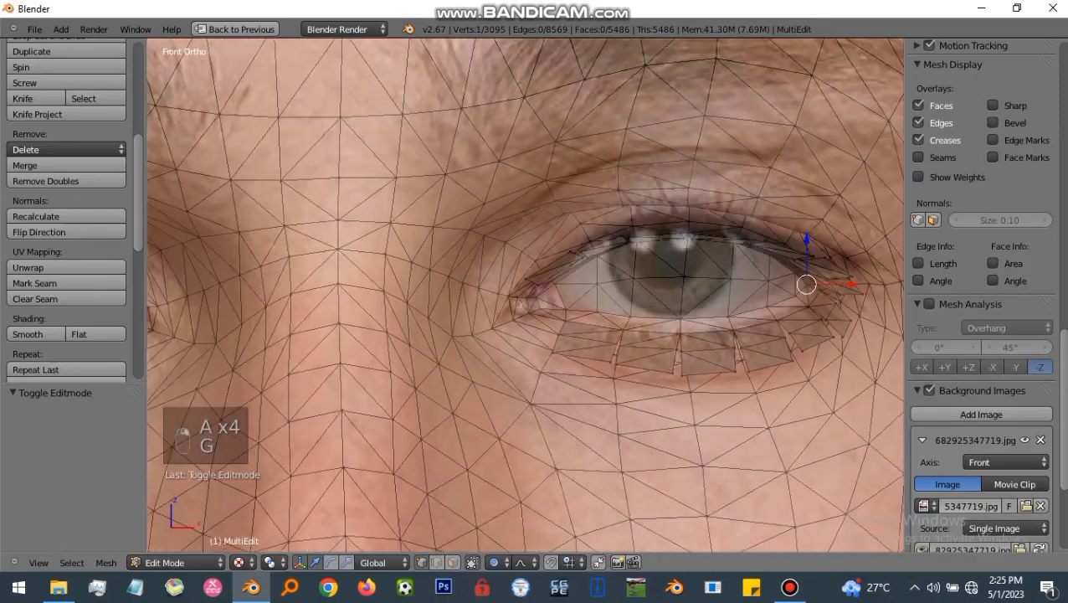
ctrl+scroll(805, 285, up, 4)
Step: Raise the area just outside the image-right eye's outer corner in Z with proportional editing
key(a)
right_click(825, 345)
key(g)
scroll(825, 328, down, 4)
right_click(825, 323)
drag(826, 300, 826, 277)
key(Tab)
key(Tab)
key(Tab)
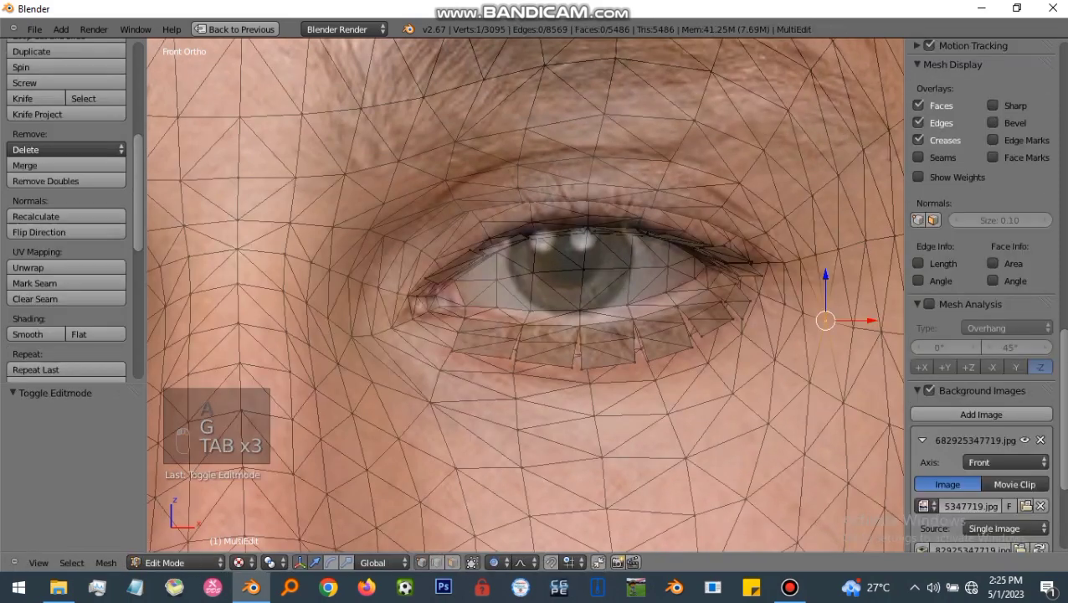
Step: Raise points along the image-right eye's upper-eyelid crease, working from the inner toward the outer side
key(g)
right_click(453, 191)
drag(453, 155, 452, 149)
key(a)
right_click(588, 182)
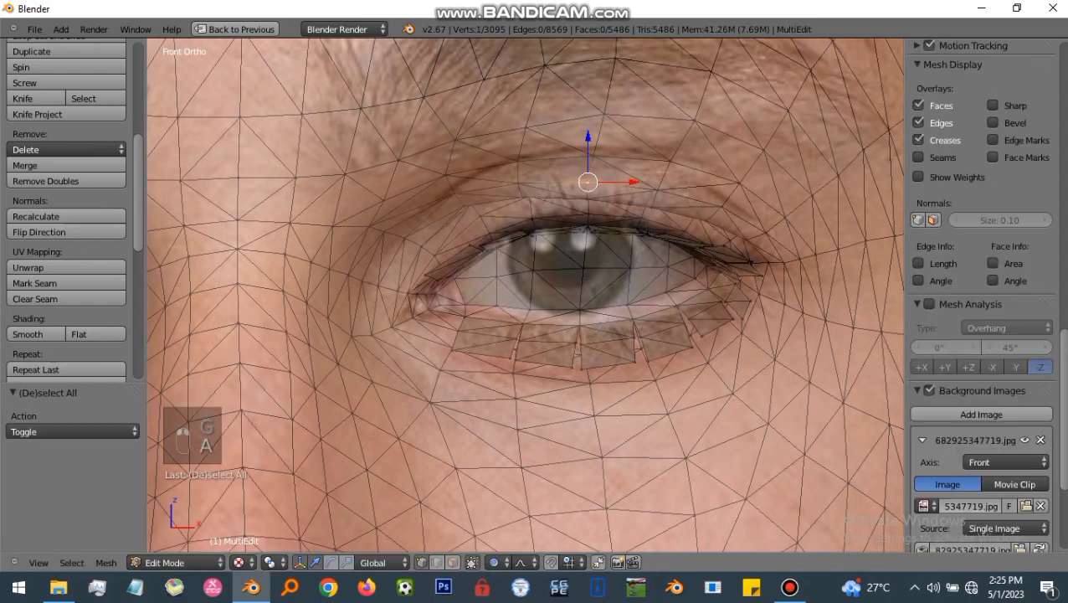
key(a)
key(a)
drag(517, 126, 517, 115)
key(a)
right_click(670, 148)
drag(669, 104, 670, 91)
Step: Raise the outer end of the image-right eye's upper eyelid slightly to match the photo
key(a)
key(a)
scroll(981, 351, up, 4)
drag(785, 160, 785, 149)
key(a)
key(a)
key(a)
key(a)
key(a)
Step: Raise two points on the inner half of the image-right eye's upper-eyelid crease with a proportional size of about 0.18
right_click(522, 176)
key(g)
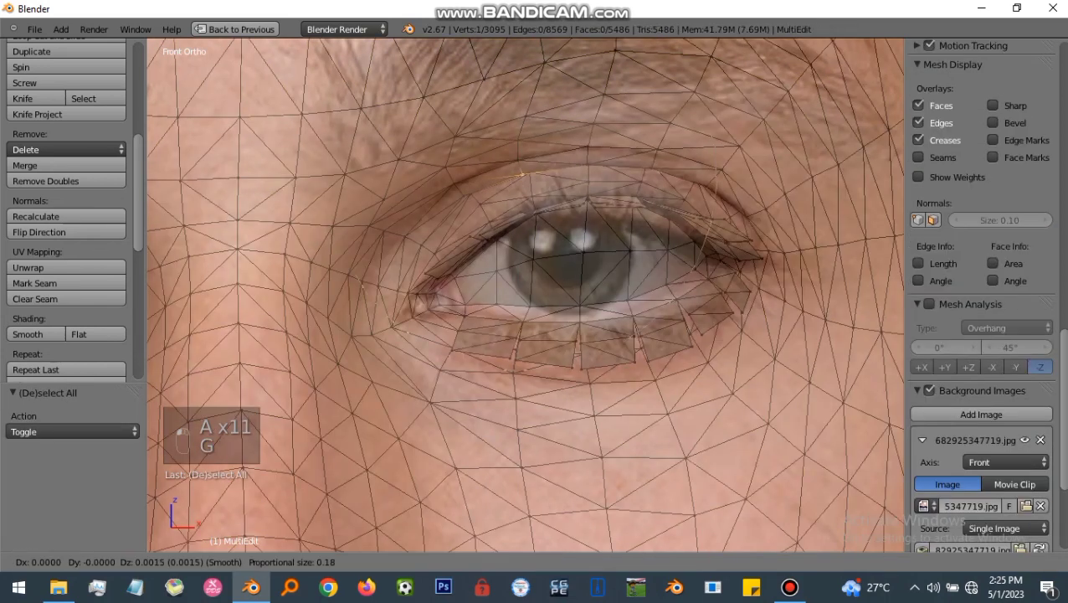
click(522, 171)
drag(522, 131, 523, 118)
key(a)
right_click(464, 192)
drag(464, 148, 463, 141)
key(a)
Step: Compare the reshaped image-right upper eyelid with the reference photo, with and without the mesh overlay
right_click(587, 144)
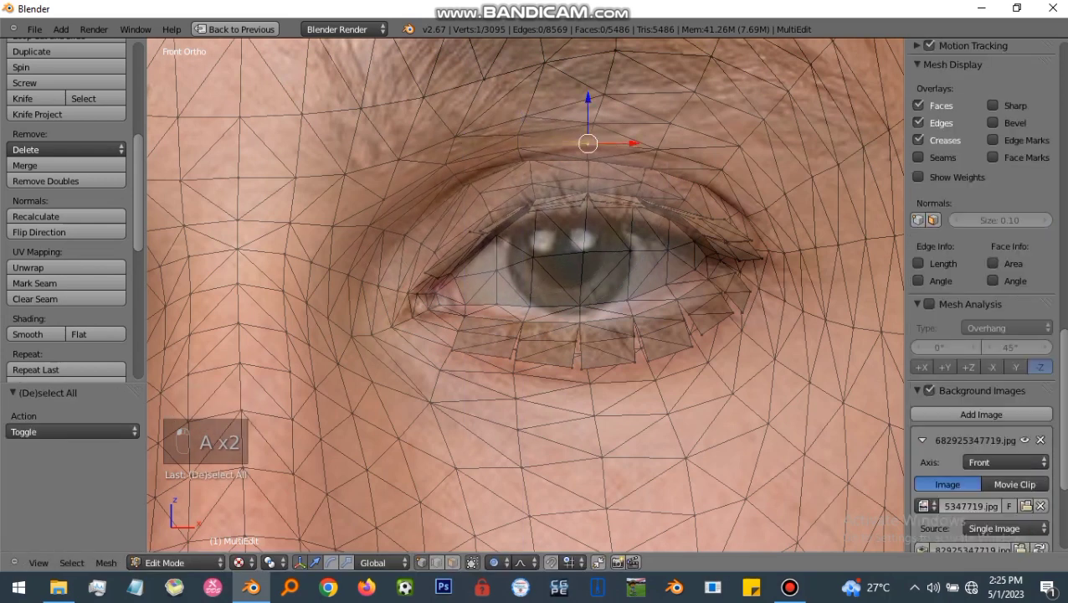
key(a)
scroll(980, 360, down, 4)
scroll(980, 360, up, 4)
key(a)
scroll(981, 360, down, 4)
right_click(705, 180)
key(Tab)
scroll(600, 215, up, 3)
key(Tab)
key(Tab)
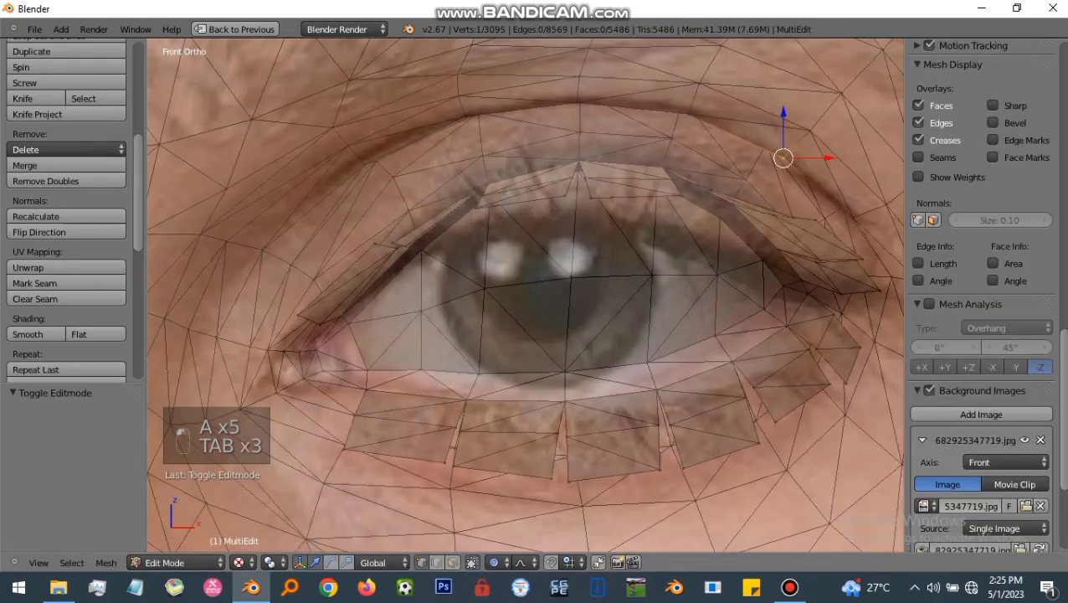
Step: Lower the four points along the top edge of the image-right eyeball surface with a proportional size of 0.08
scroll(536, 288, down, 5)
middle_drag(535, 289, 536, 226)
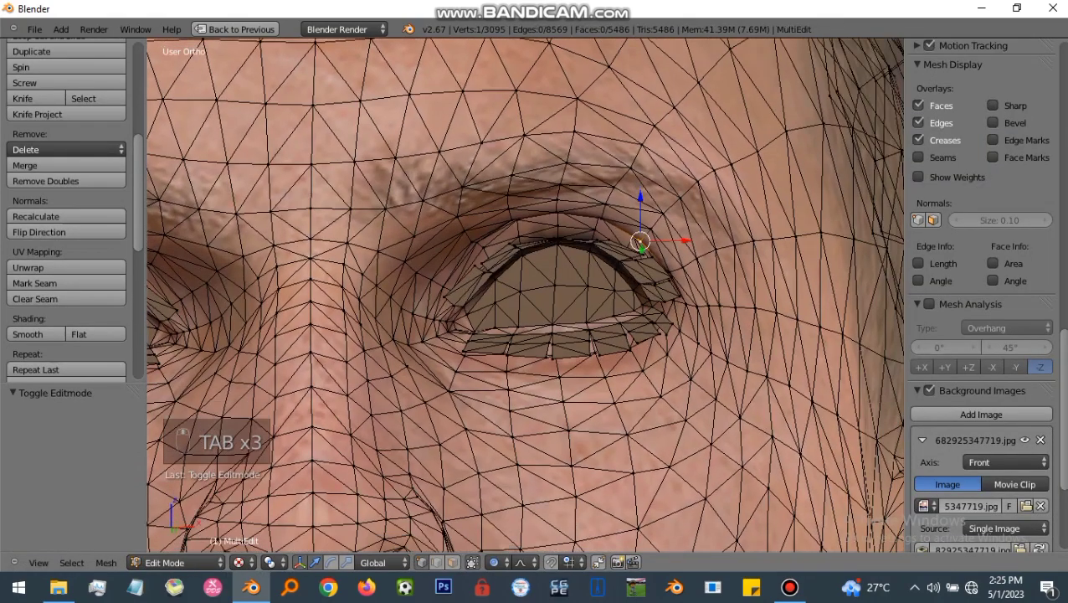
scroll(552, 260, up, 3)
key(a)
key(a)
key(a)
scroll(552, 259, up, 2)
key(a)
key(a)
scroll(981, 359, up, 3)
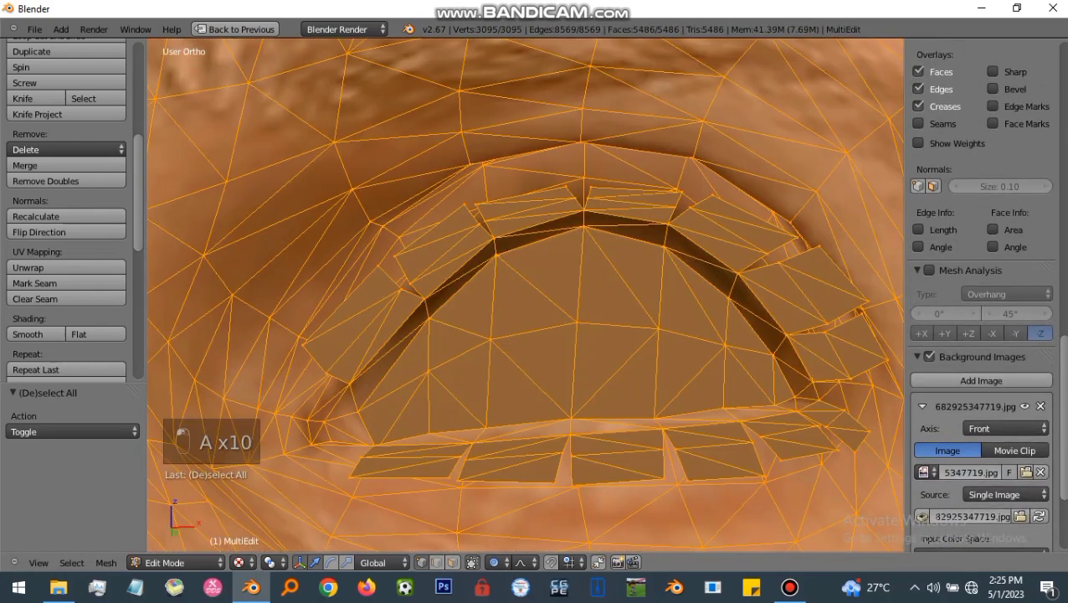
key(a)
right_click(497, 255)
shift+right_click(583, 226)
shift+right_click(664, 247)
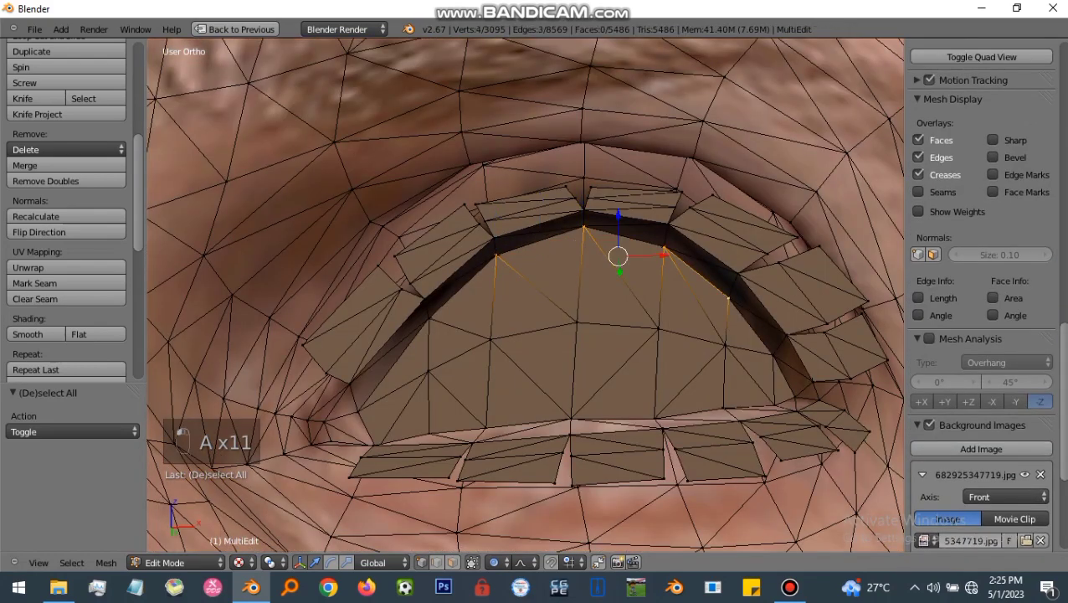
key(KP_1)
scroll(525, 293, up, 5)
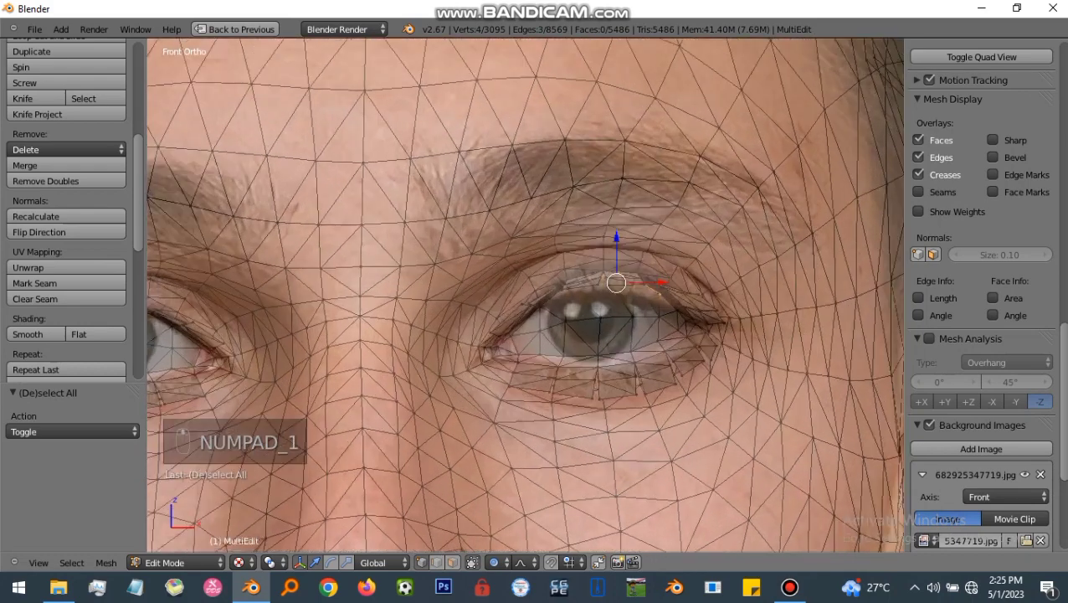
scroll(525, 293, up, 2)
key(g)
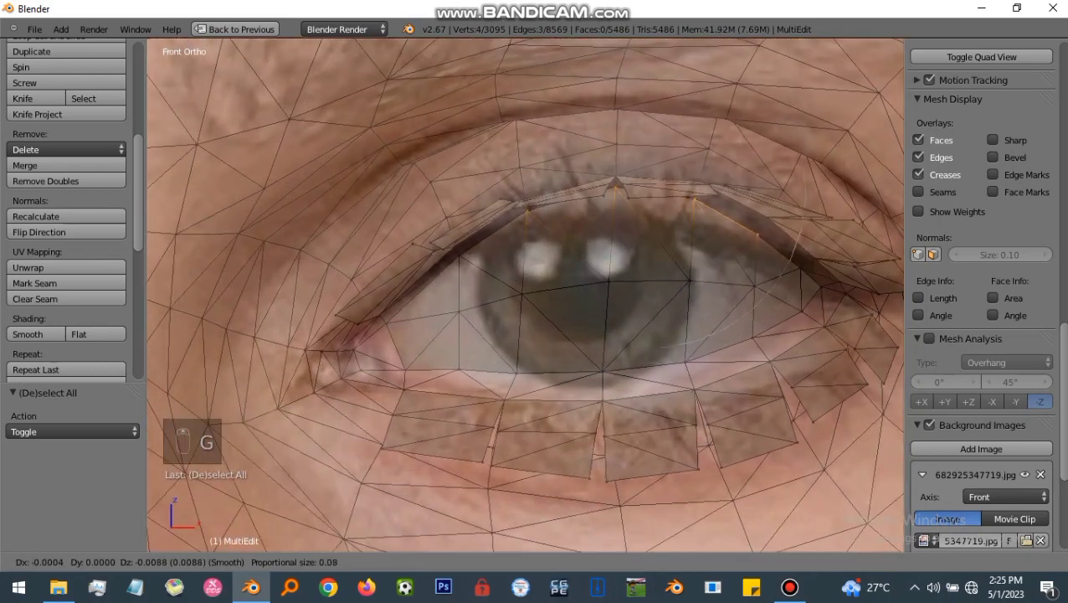
right_click(619, 243)
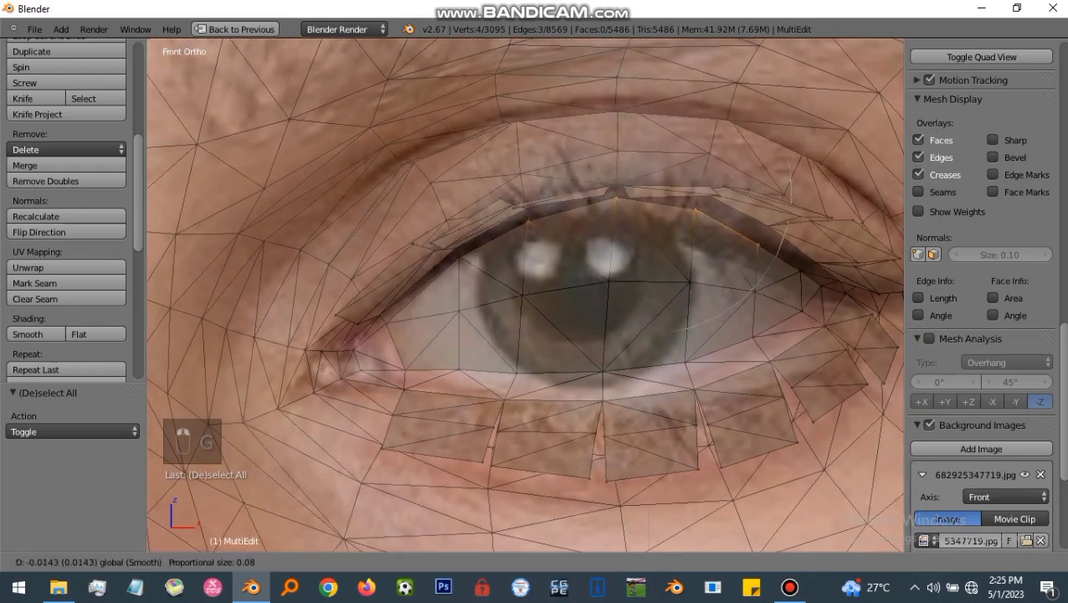
click(695, 243)
Step: Adjust individual middle and outer points along the image-right eyeball's top edge to follow the upper lid line in the photo
key(a)
right_drag(695, 213, 695, 222)
click(694, 223)
key(a)
right_click(613, 203)
key(a)
right_click(821, 284)
key(g)
key(Return)
Step: Lower the middle of the image-right eye's lower eyelid with a proportional size of 0.24 to match the photo
key(a)
key(a)
key(a)
key(a)
key(a)
right_click(603, 401)
key(g)
right_click(602, 401)
drag(603, 358, 603, 368)
scroll(602, 364, down, 4)
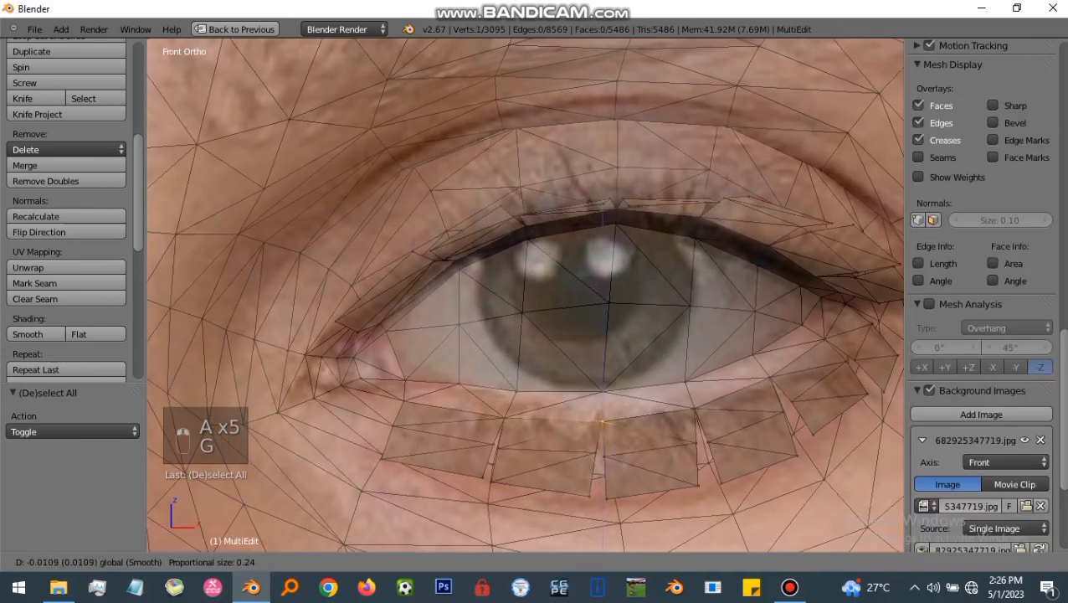
click(603, 423)
key(Tab)
key(Tab)
key(Tab)
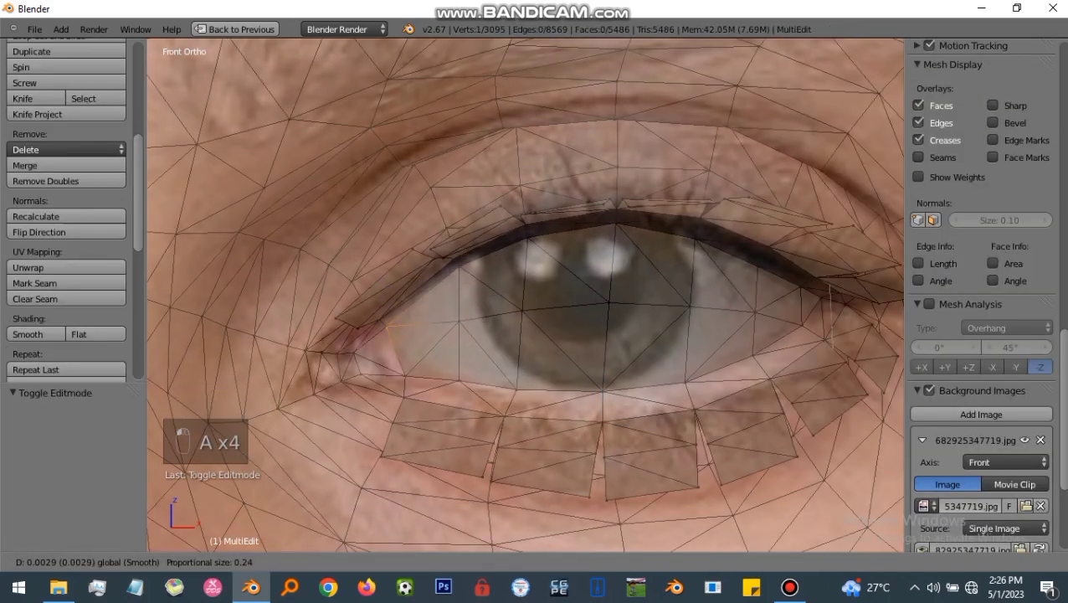
Step: Shift the inner half of the image-right eye's upper lid edge slightly toward the nose and upward
key(a)
key(g)
right_click(526, 234)
drag(567, 238, 560, 238)
drag(520, 199, 519, 197)
key(Escape)
key(a)
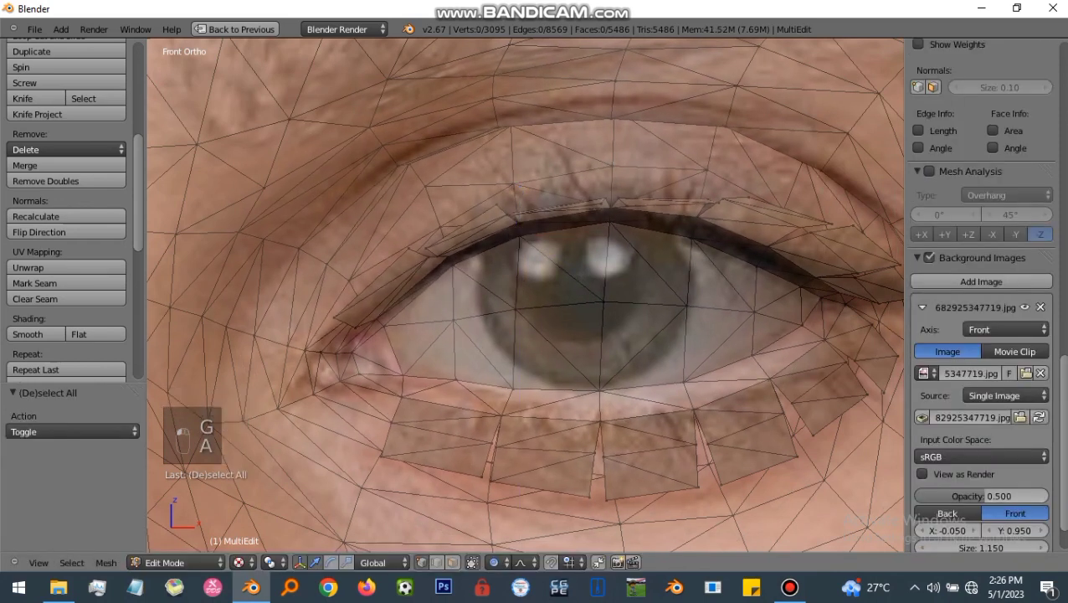
key(a)
key(a)
scroll(981, 360, down, 4)
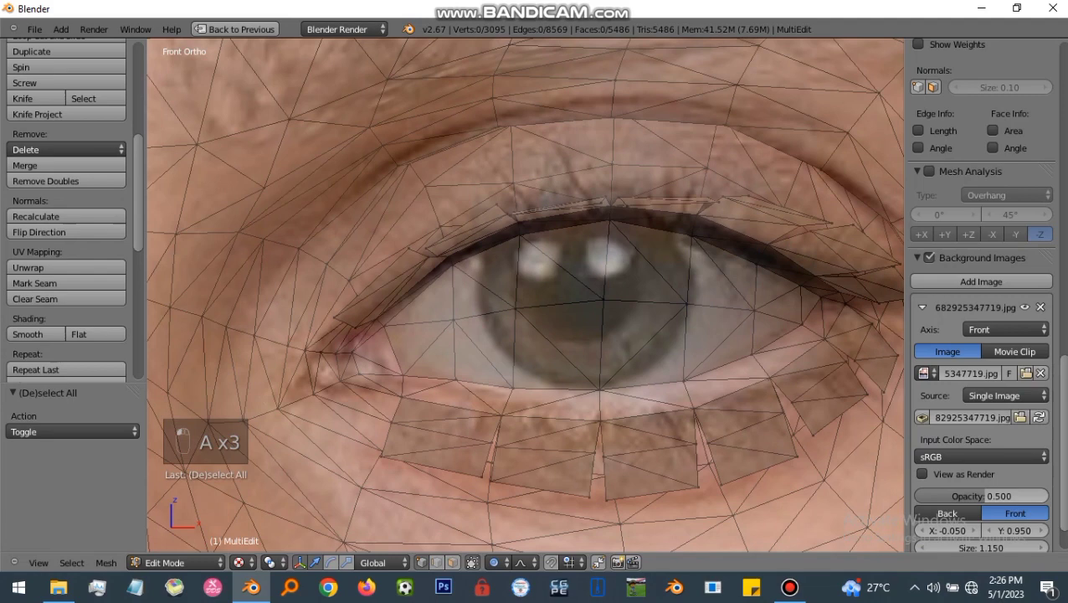
Step: Shift the outermost point of the image-right eyeball surface slightly inward and check the eye against the photo
scroll(981, 360, up, 4)
right_click(801, 325)
drag(849, 325, 844, 325)
scroll(787, 321, down, 3)
key(Tab)
key(Tab)
key(Tab)
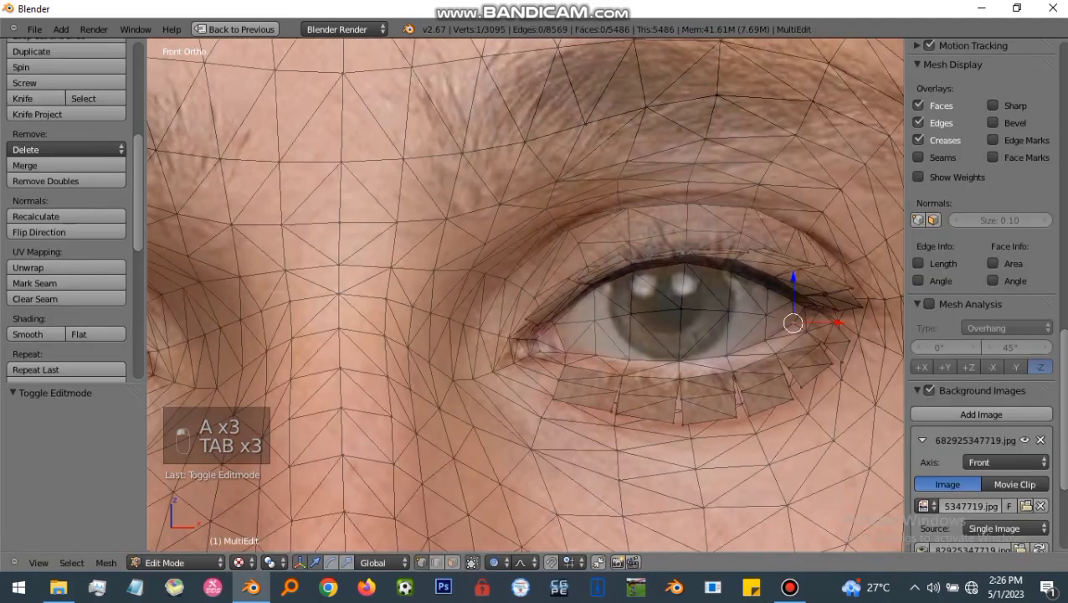
key(g)
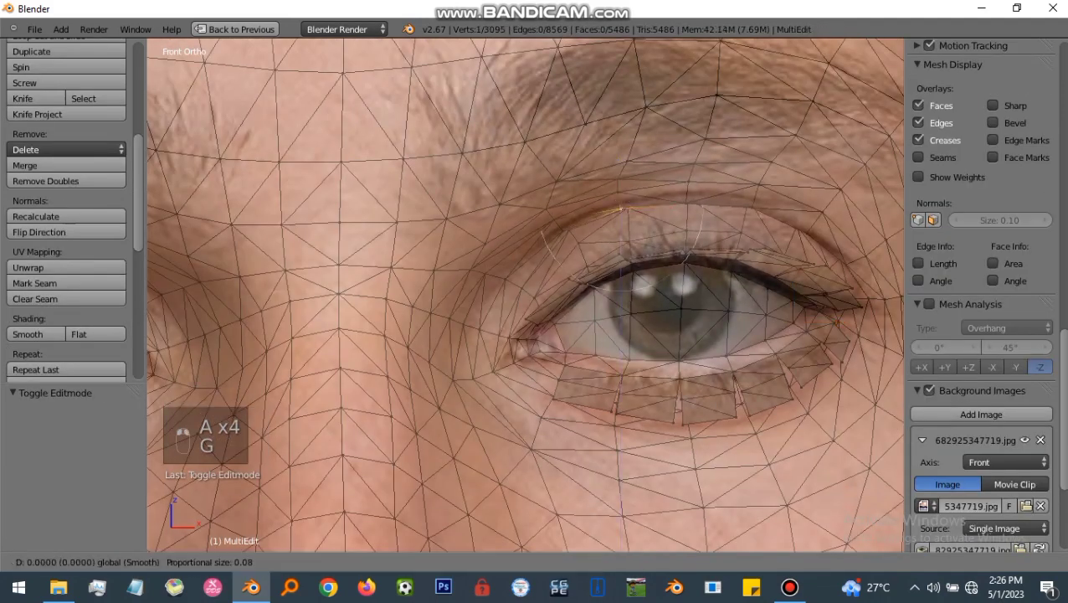
key(Escape)
key(a)
key(a)
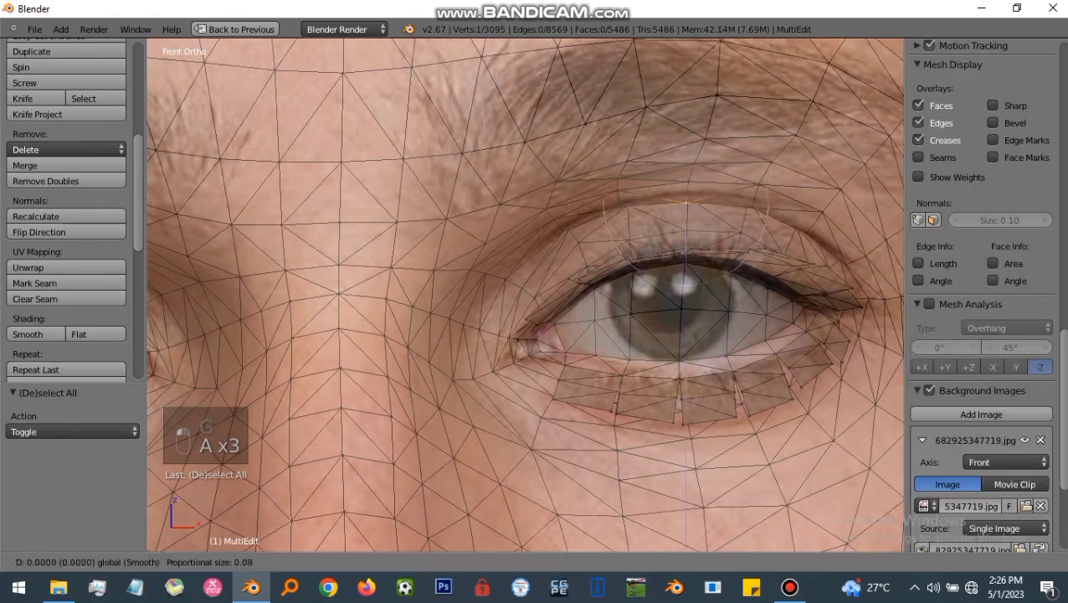
key(Escape)
Step: Compare both reshaped eyes and the whole face with the front reference photo, with and without the mesh overlay
scroll(525, 293, down, 6)
key(Tab)
key(Tab)
key(Tab)
key(Tab)
key(Tab)
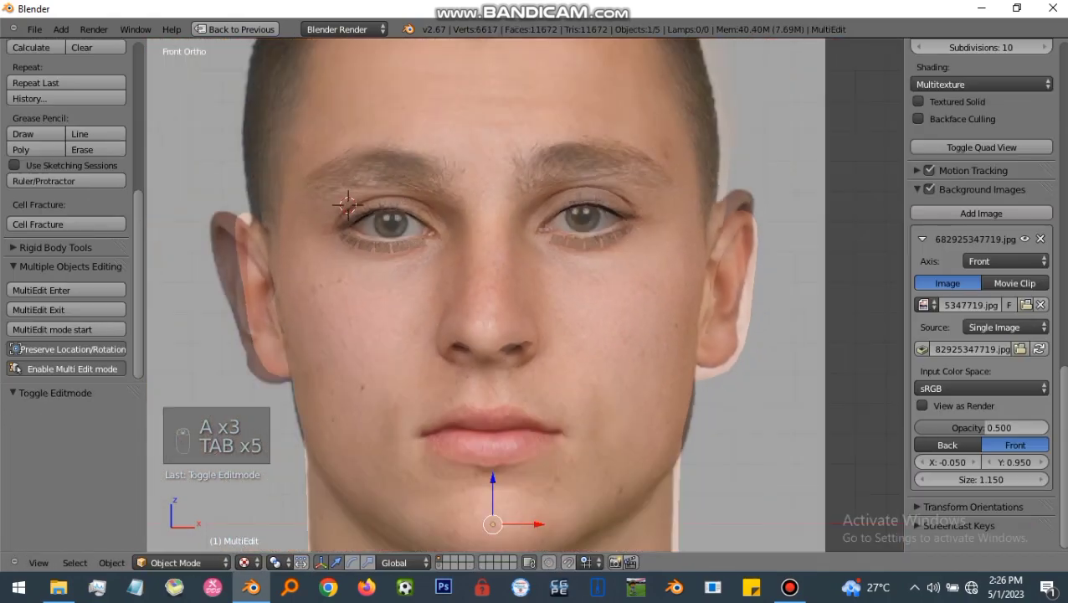
key(KP_1)
key(Tab)
scroll(246, 193, up, 3)
key(a)
key(a)
key(a)
key(a)
key(a)
key(a)
key(a)
key(a)
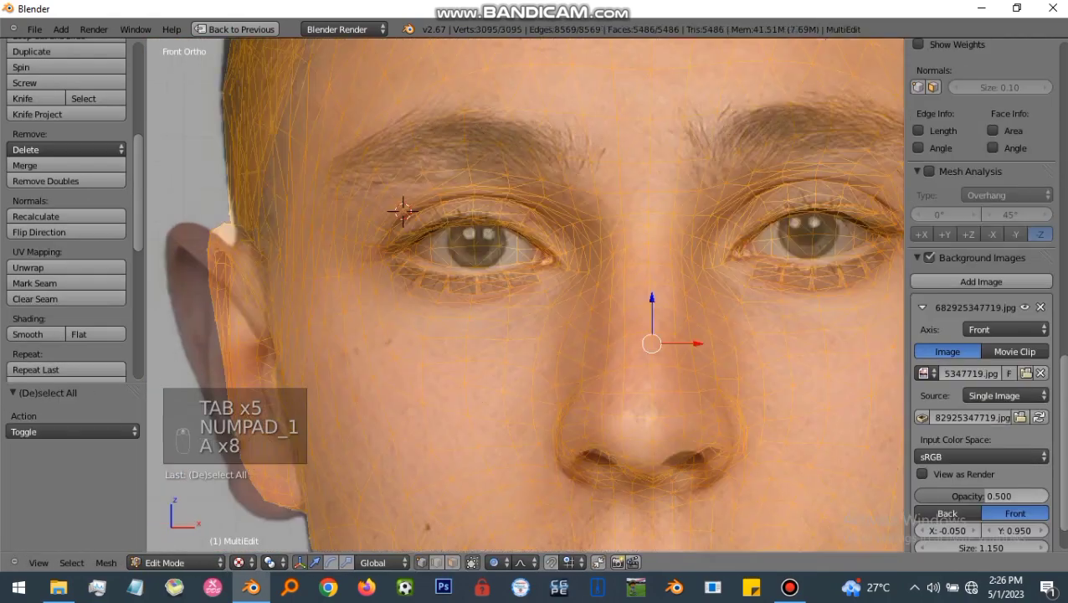
Step: Move the point beyond the outer end of the image-left eyebrow outward along X with a proportional size of 0.42
key(a)
key(a)
key(g)
scroll(322, 177, down, 5)
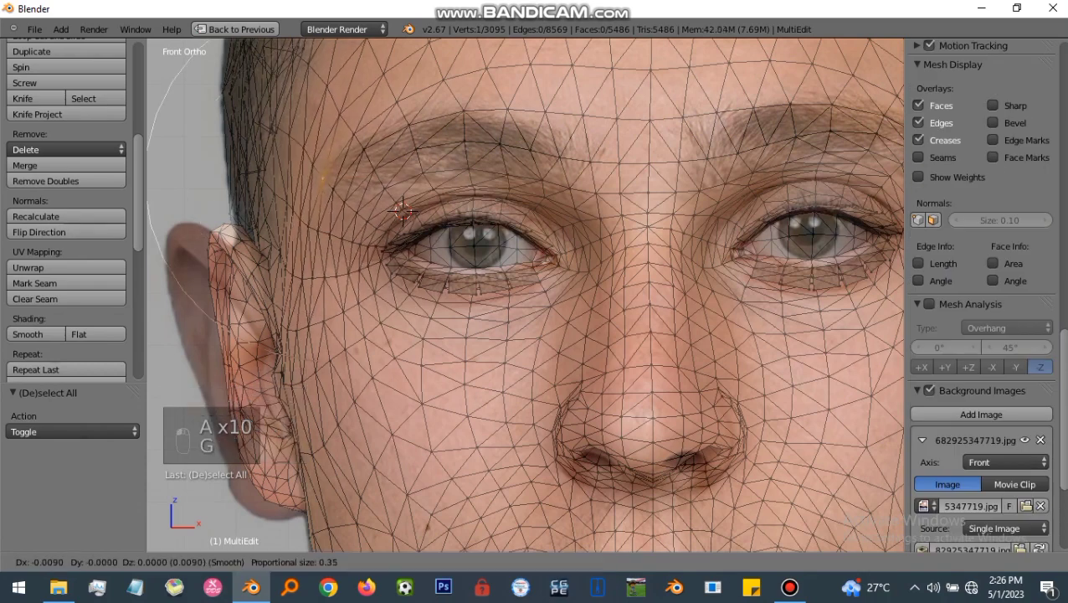
key(Escape)
key(g)
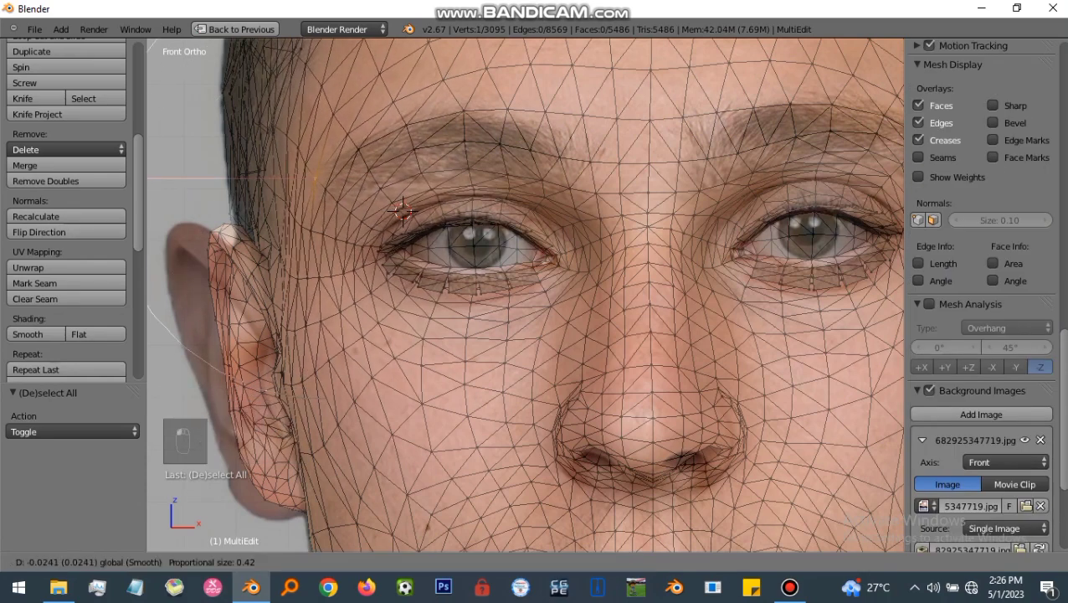
click(322, 177)
Step: Move the point at the outer end of the image-right eyebrow slightly outward along X
scroll(334, 173, down, 2)
shift+middle_drag(787, 163, 663, 166)
scroll(667, 161, up, 1)
key(a)
key(a)
key(a)
key(a)
key(a)
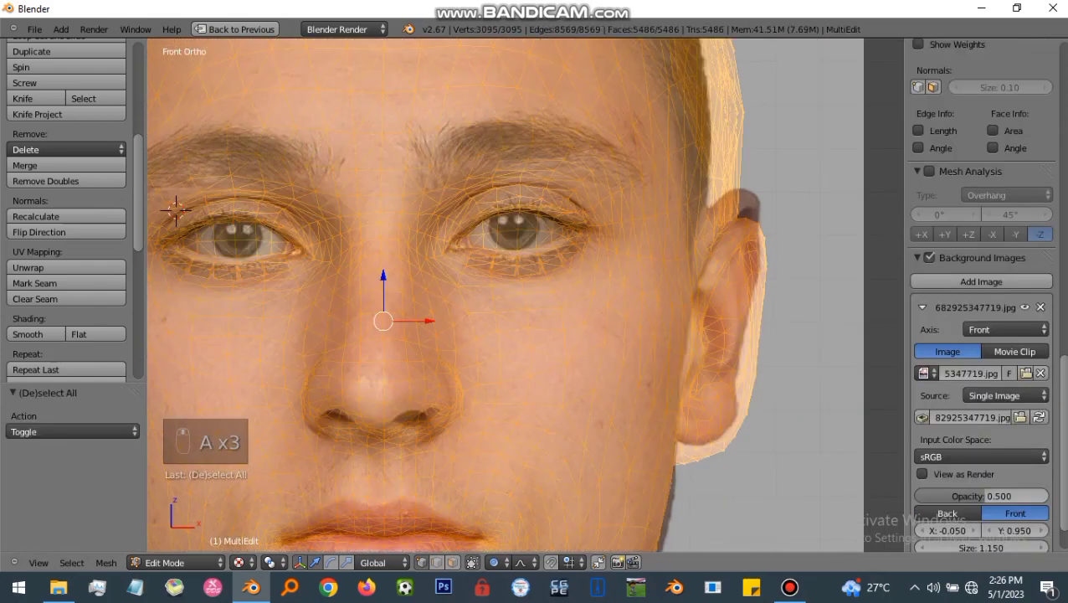
right_click(655, 167)
key(a)
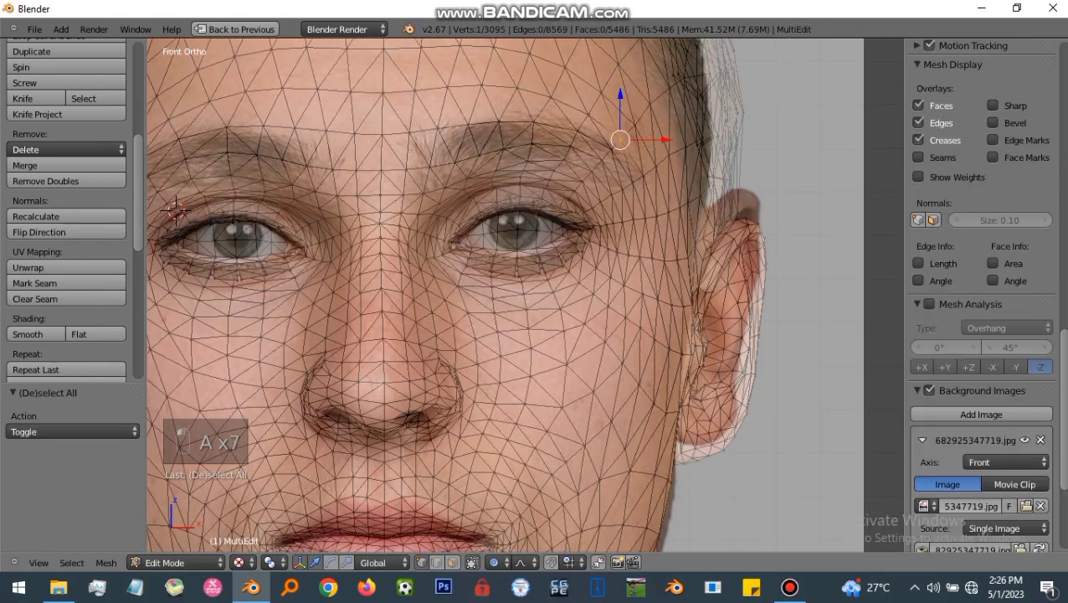
drag(653, 140, 662, 139)
Step: Raise the row of 13 forehead points above both eyebrows along Z with a proportional size of 0.42
scroll(632, 138, down, 2)
ctrl+scroll(632, 138, down, 1)
scroll(979, 335, down, 2)
scroll(377, 129, up, 2)
key(a)
key(a)
key(a)
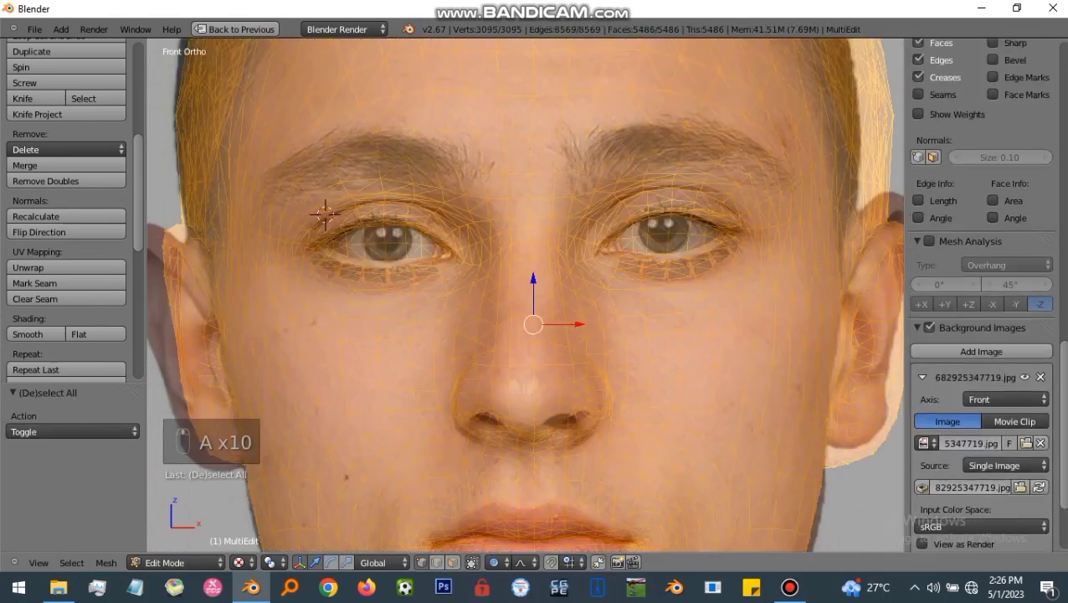
scroll(979, 334, down, 2)
key(a)
key(a)
key(c)
drag(319, 124, 469, 94)
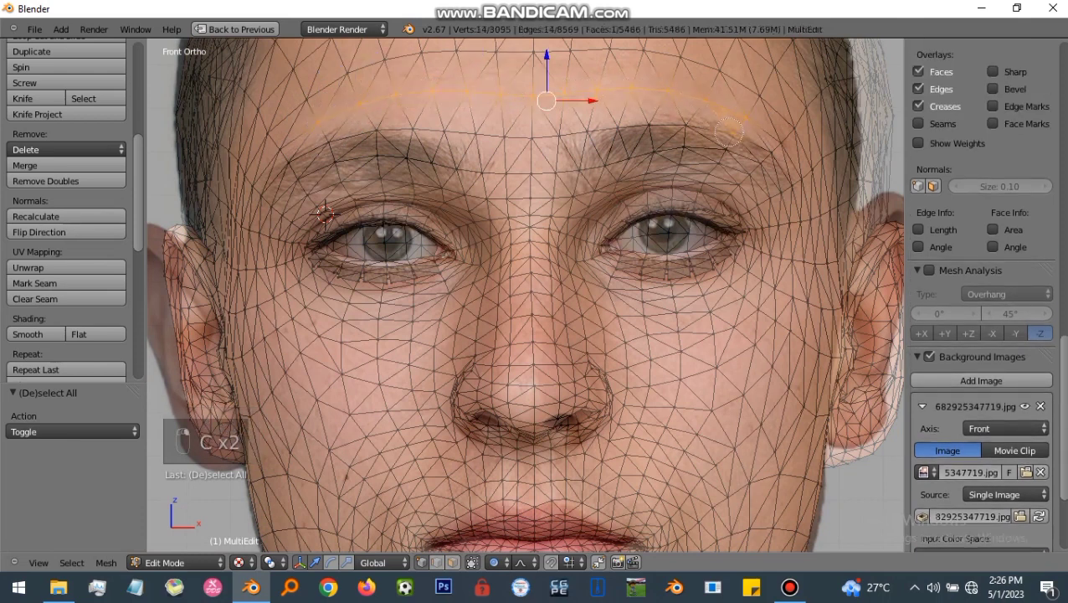
key(g)
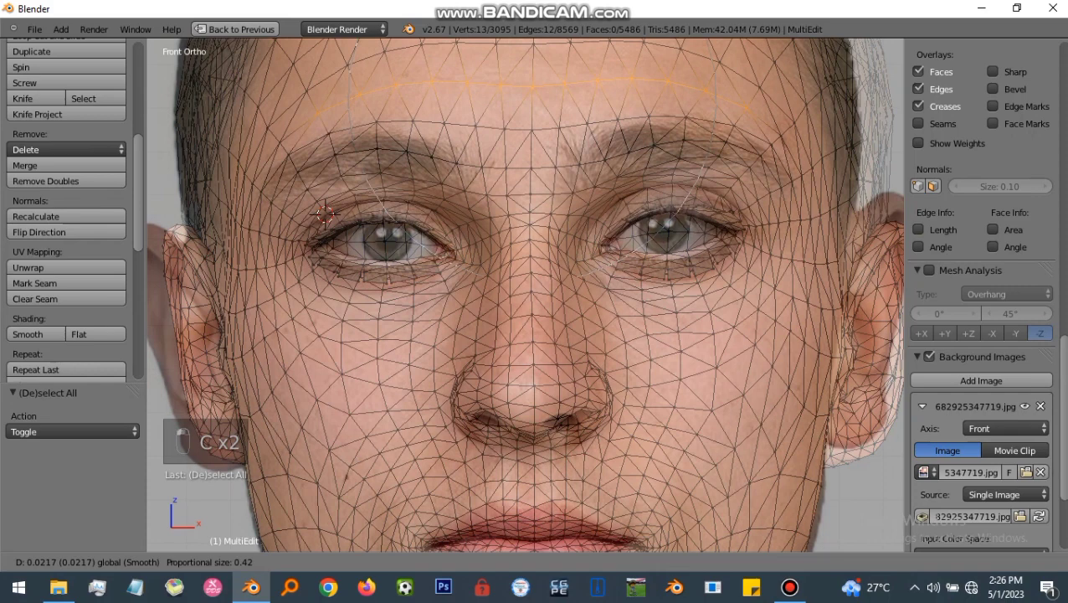
click(325, 215)
Step: Compare the raised forehead and eyebrows with the reference photo across the whole face
key(Tab)
key(Tab)
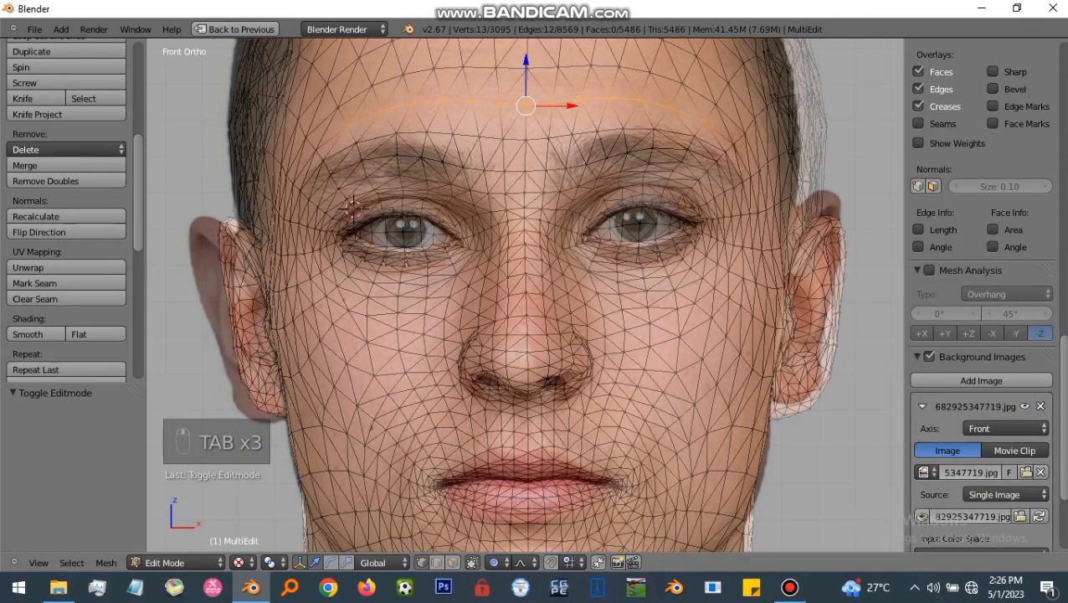
key(a)
key(a)
key(a)
key(a)
key(a)
key(a)
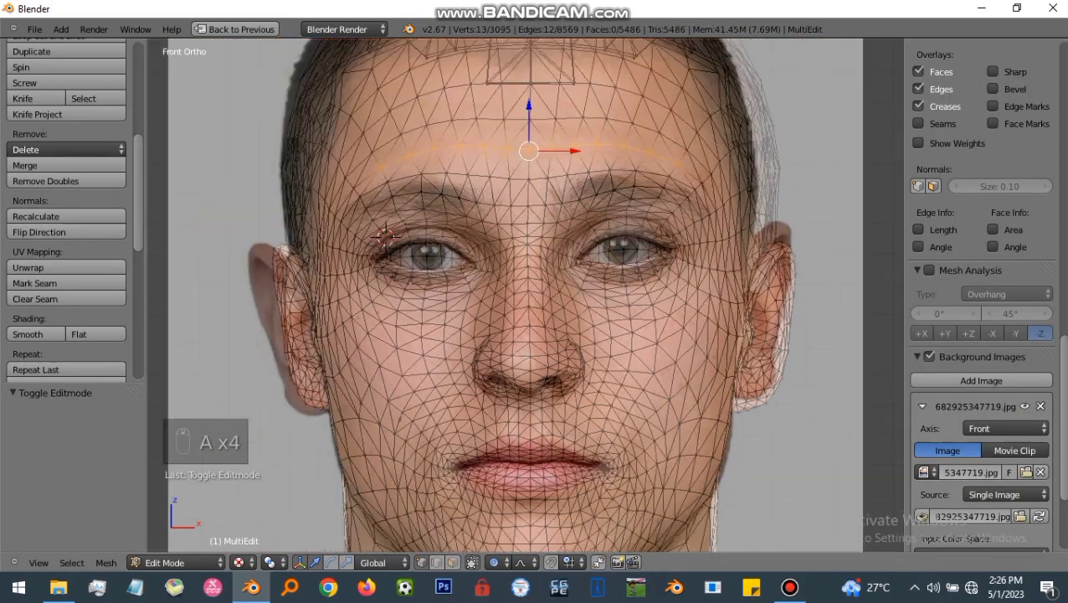
key(a)
key(a)
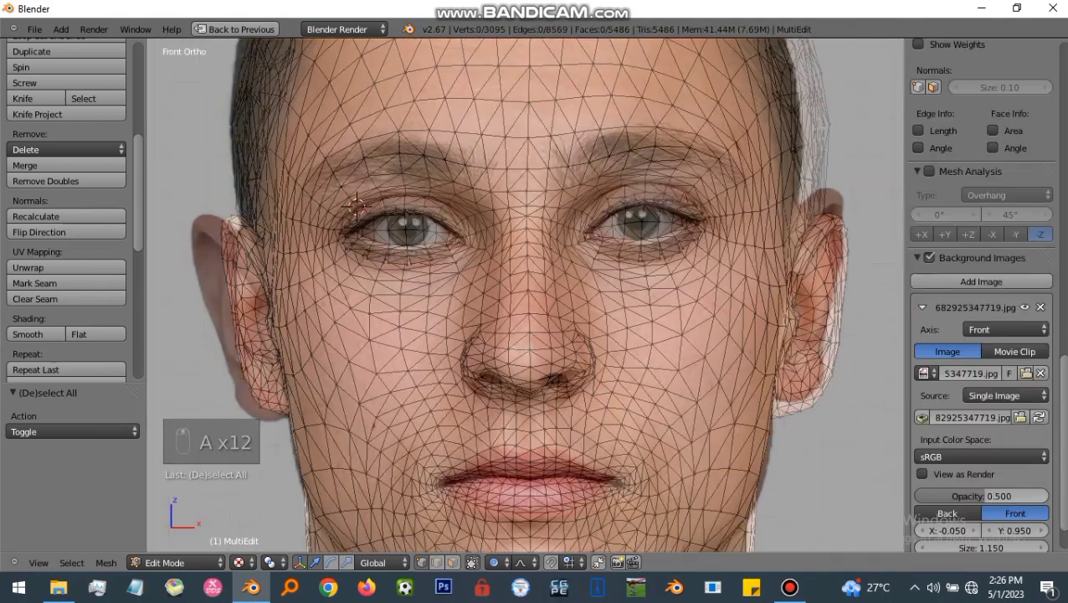
click(790, 586)
click(789, 587)
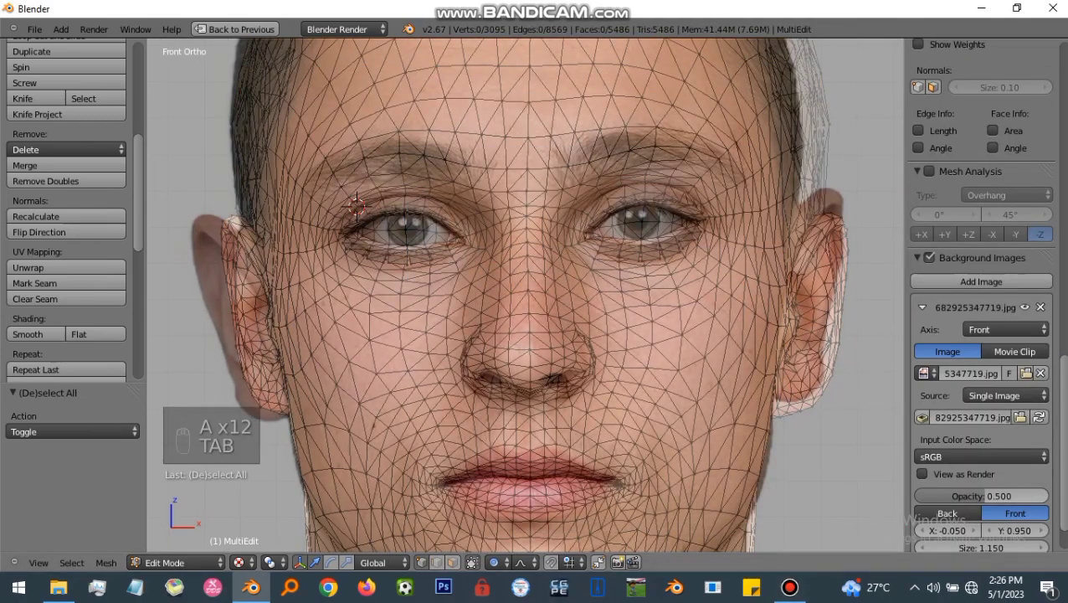
key(Tab)
Step: Compare the nose's outline, wings and nostrils with the reference photo using the mesh overlay
scroll(559, 389, up, 3)
key(a)
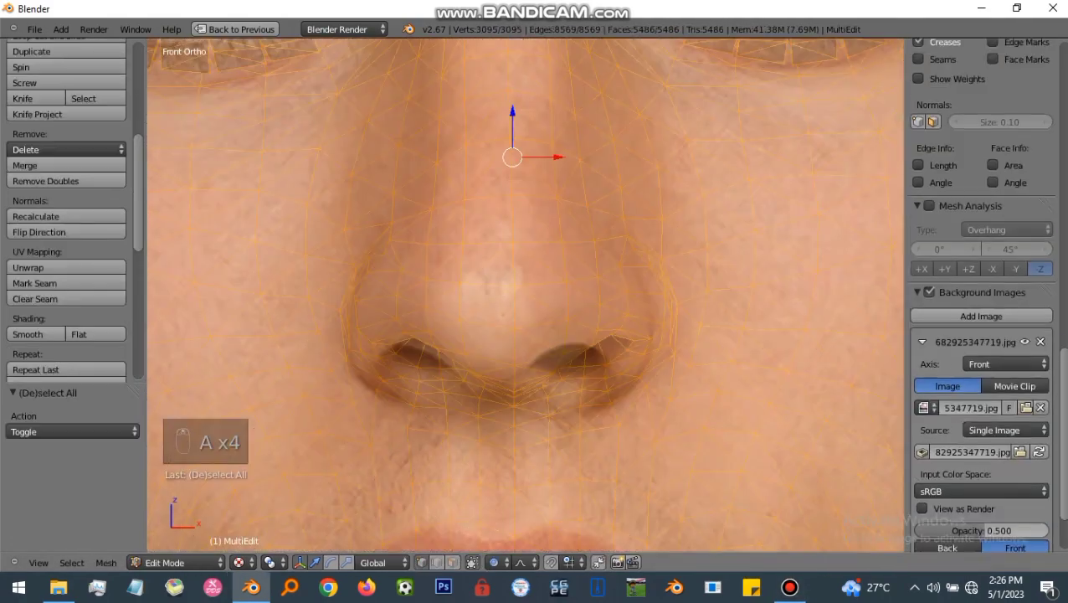
key(a)
key(a)
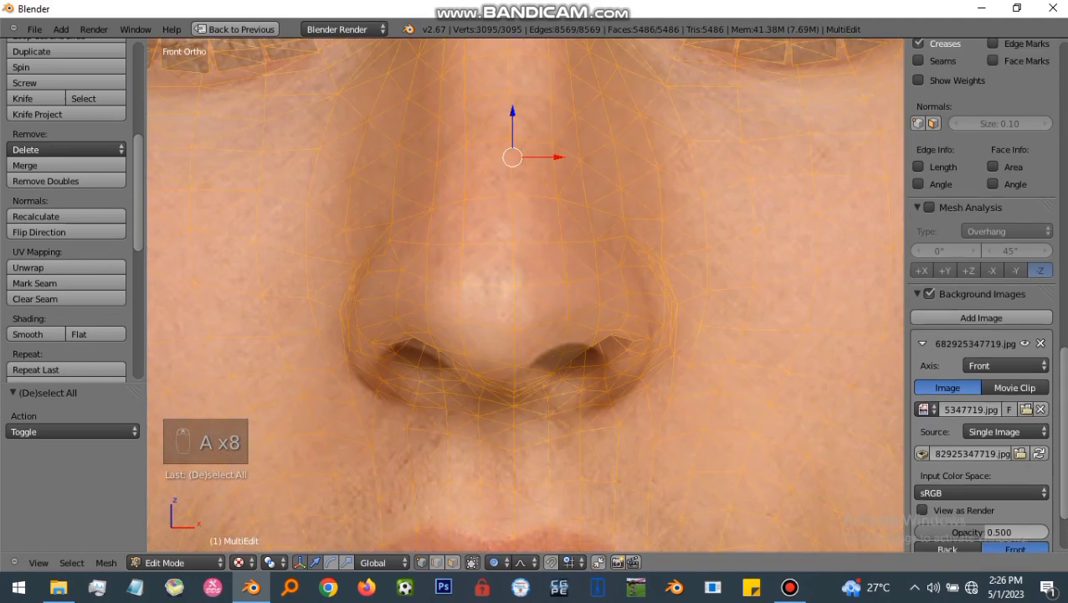
key(a)
key(a)
key(a)
key(a)
key(a)
key(a)
key(a)
key(a)
key(a)
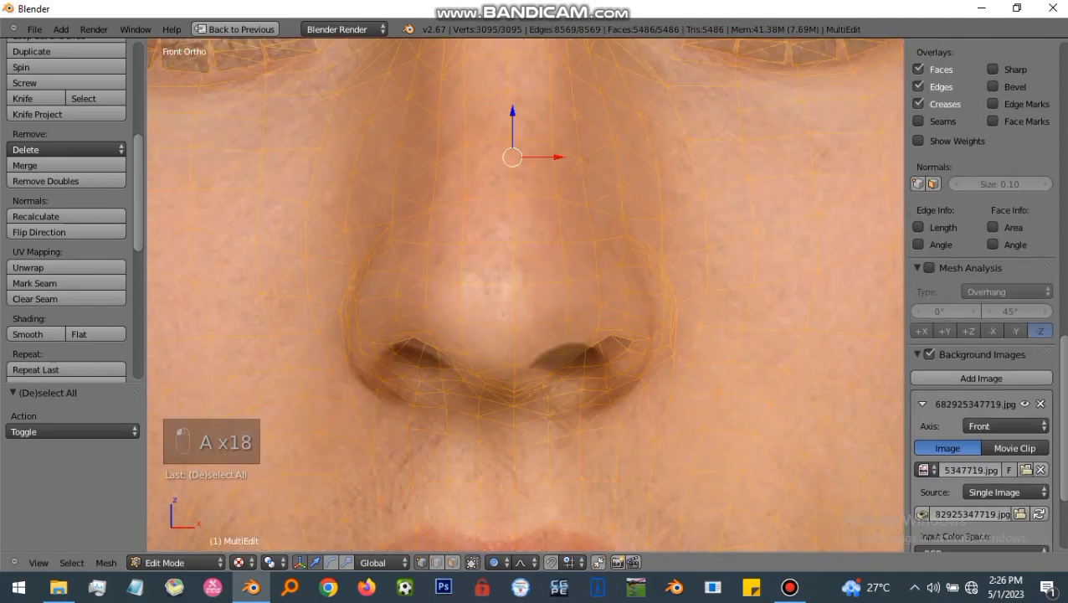
Step: Lower the two points above the nose wings by about 0.023 along Z with a proportional size of 0.42
key(a)
right_click(392, 222)
key(g)
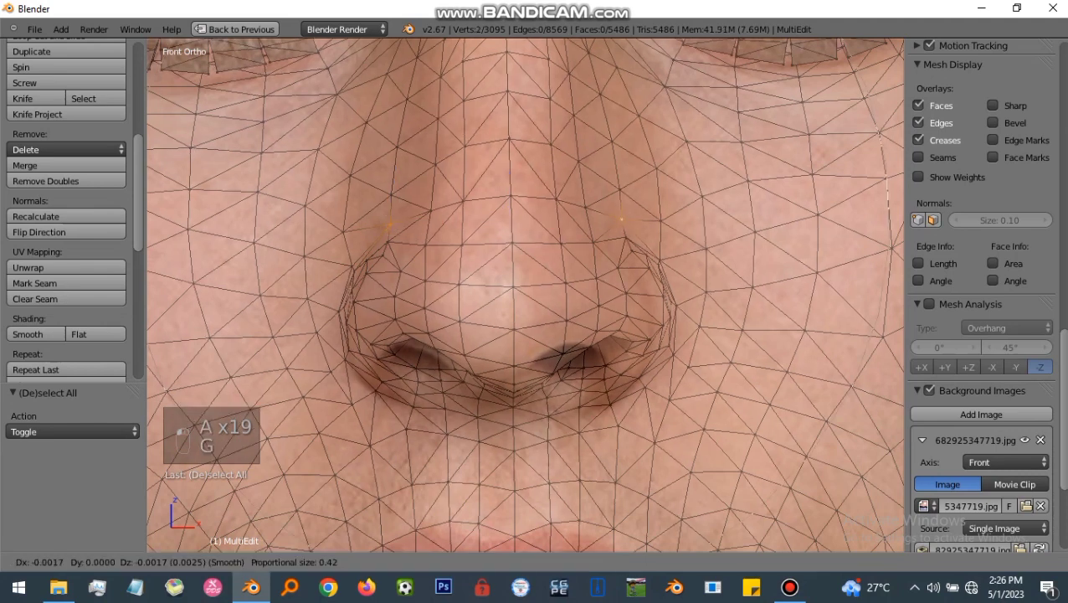
right_click(388, 237)
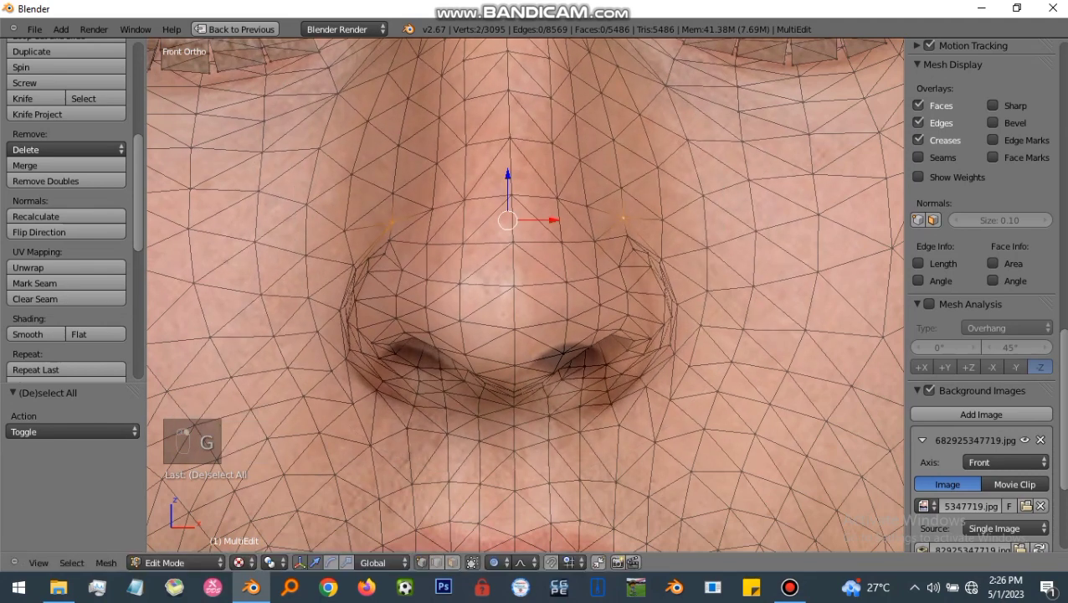
drag(507, 175, 507, 197)
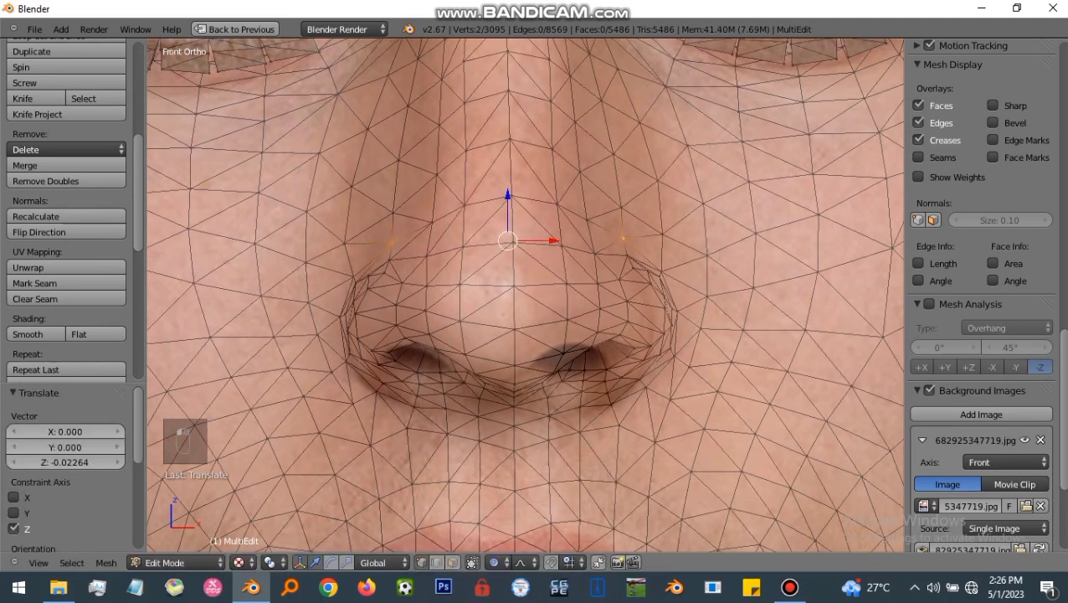
key(Tab)
key(Tab)
scroll(654, 335, up, 1)
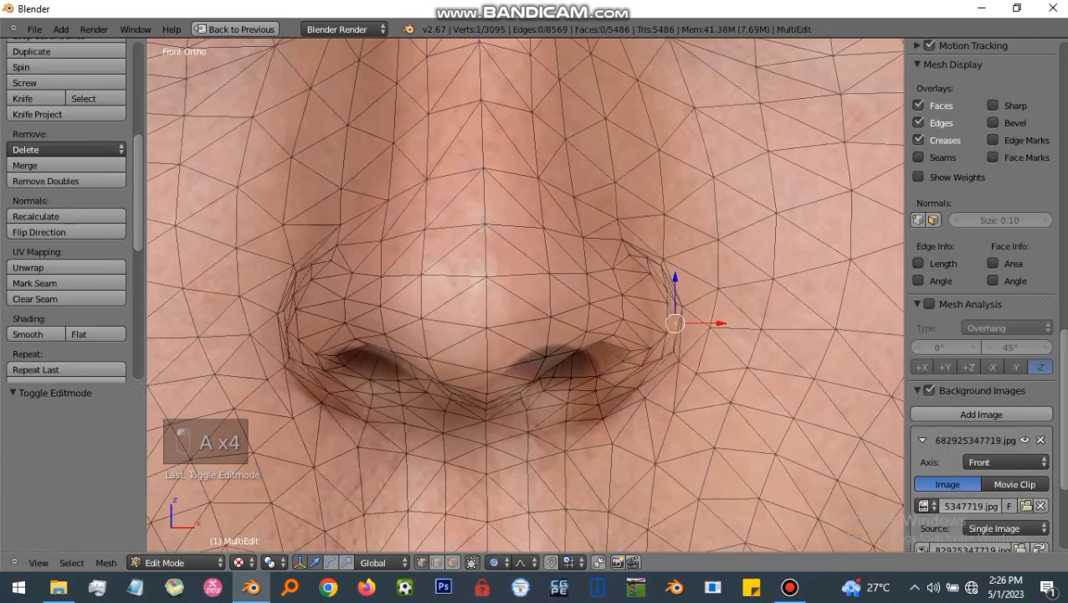
Step: Shift the image-right nose wing inward along X toward the nose's centre to match the photo
key(g)
right_click(675, 322)
key(a)
right_click(630, 350)
drag(674, 350, 647, 350)
key(Tab)
key(Tab)
key(Tab)
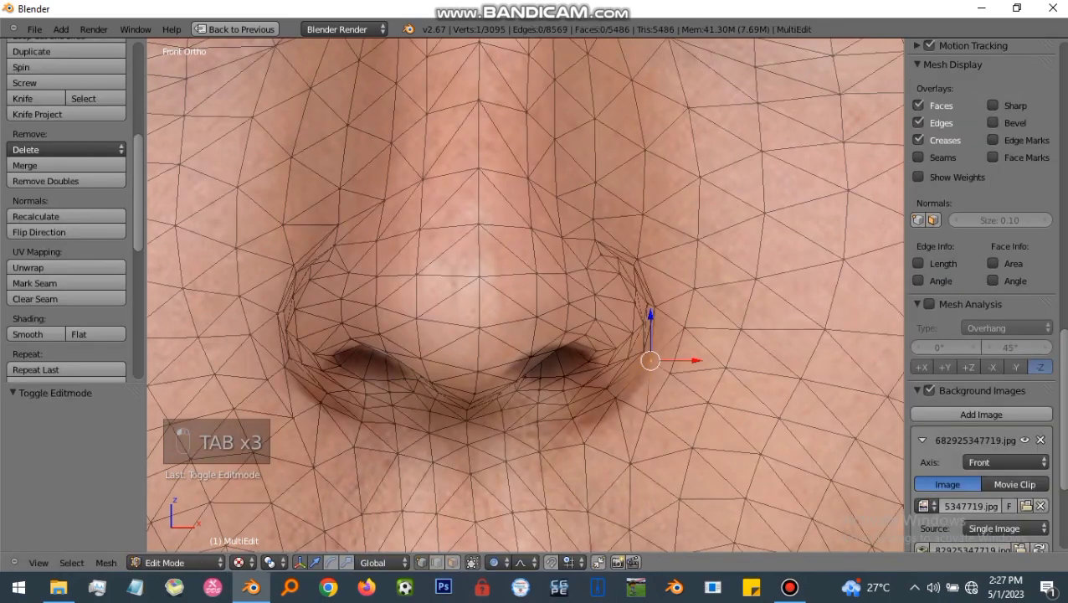
Step: Adjust the point at the centre of the nose's base to fit the reference photo
key(a)
key(a)
key(a)
key(a)
drag(468, 354, 506, 374)
key(a)
right_click(467, 428)
key(a)
Step: Nudge the nose tip point slightly along X toward the image-left side
right_click(478, 375)
scroll(493, 370, down, 2)
shift+middle_drag(493, 369, 495, 410)
key(Tab)
key(Tab)
key(a)
drag(524, 223, 521, 224)
scroll(516, 225, down, 2)
Step: Raise the point on the image-right side of the nose bridge slightly along Z
shift+middle_drag(516, 224, 516, 266)
scroll(515, 266, up, 1)
key(a)
scroll(979, 377, down, 4)
key(a)
key(a)
key(a)
key(a)
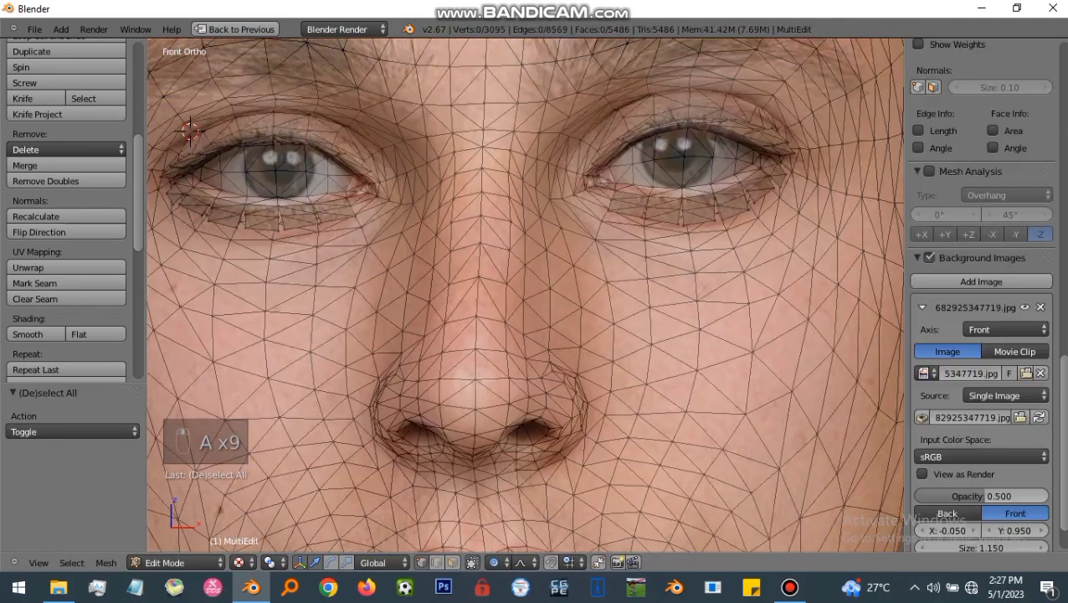
right_click(522, 209)
drag(523, 169, 522, 167)
key(a)
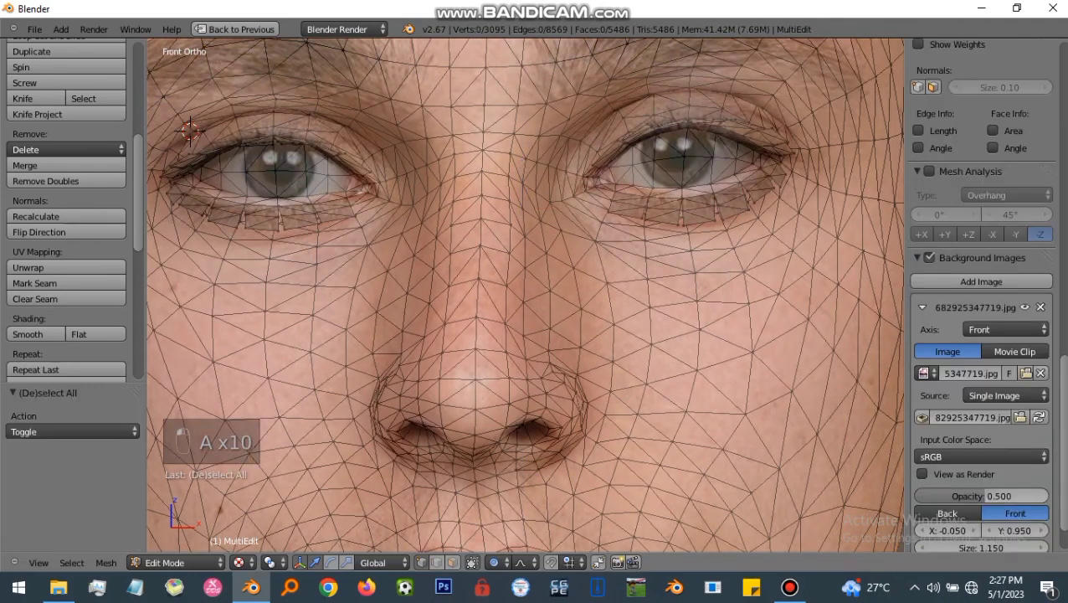
Step: Shift the nose bridge's centre point by about -0.001 along X and compare the result with the photo
right_click(482, 218)
drag(525, 218, 525, 218)
click(483, 219)
scroll(484, 223, down, 2)
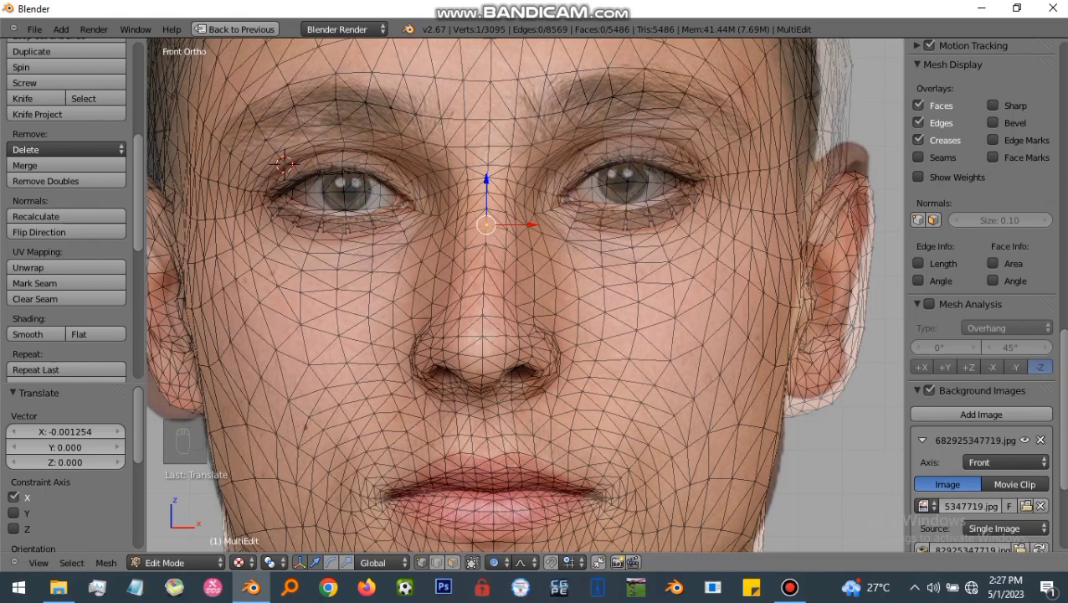
key(Tab)
key(Tab)
key(a)
key(a)
key(a)
key(a)
scroll(546, 288, up, 3)
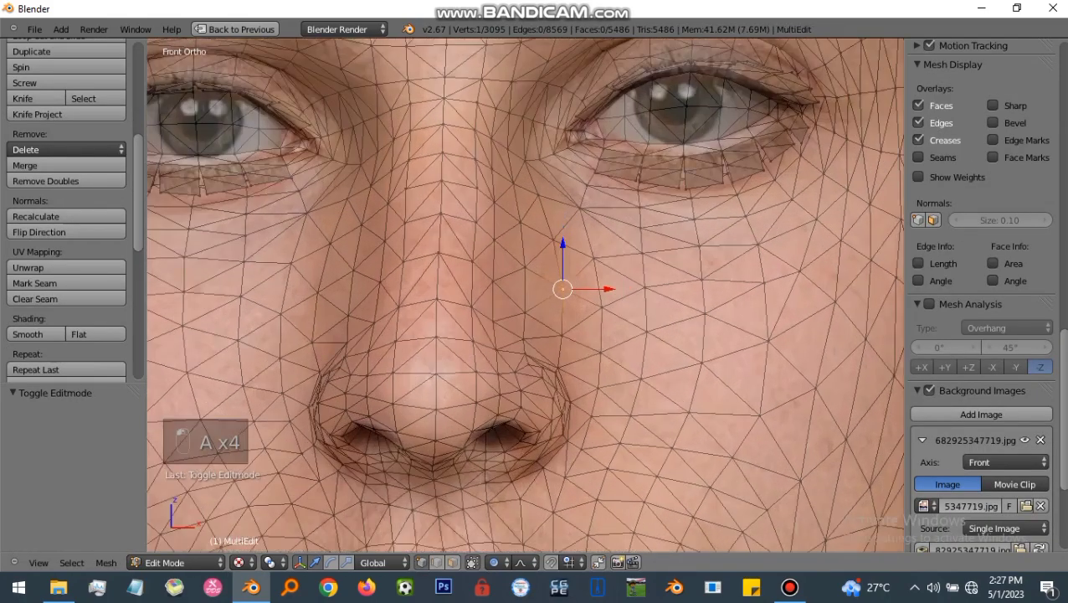
key(a)
scroll(981, 293, down, 4)
right_click(563, 289)
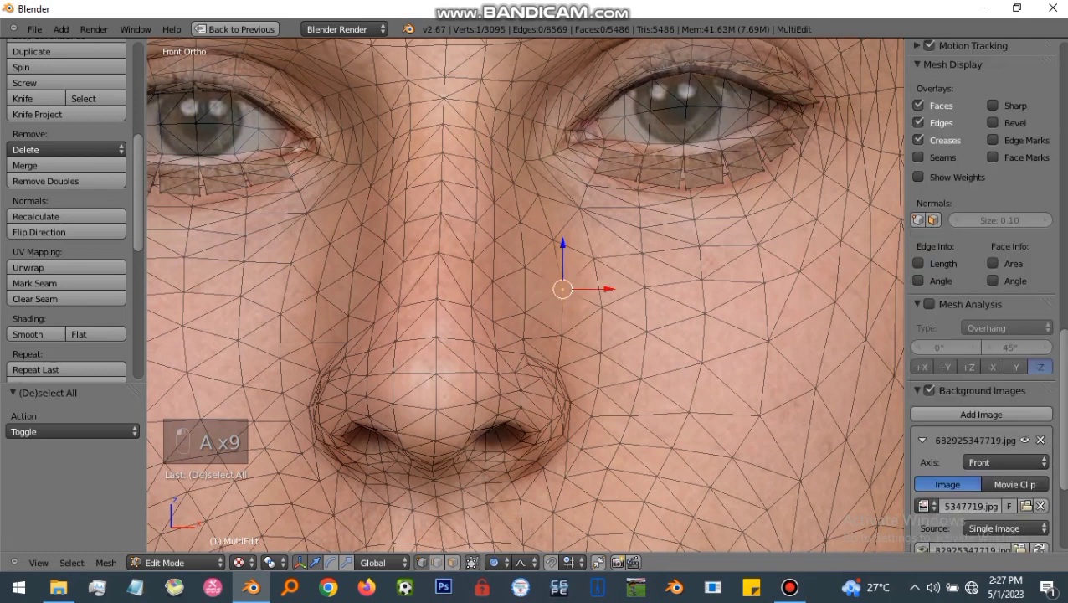
key(g)
key(Escape)
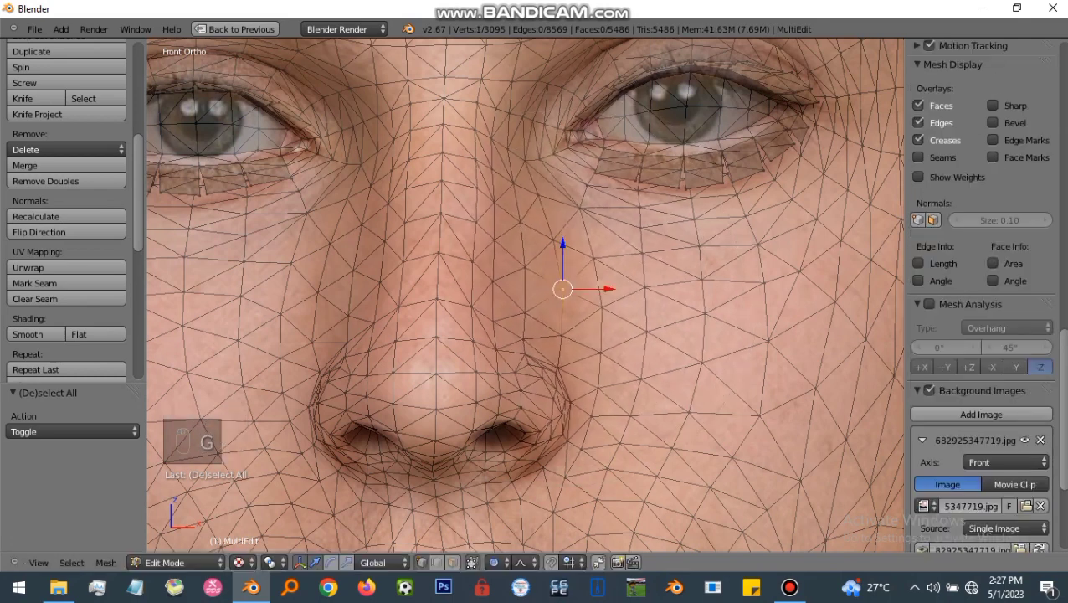
Step: Move the two points above the nose wings by about 0.004 with a proportional size of 0.26
key(Tab)
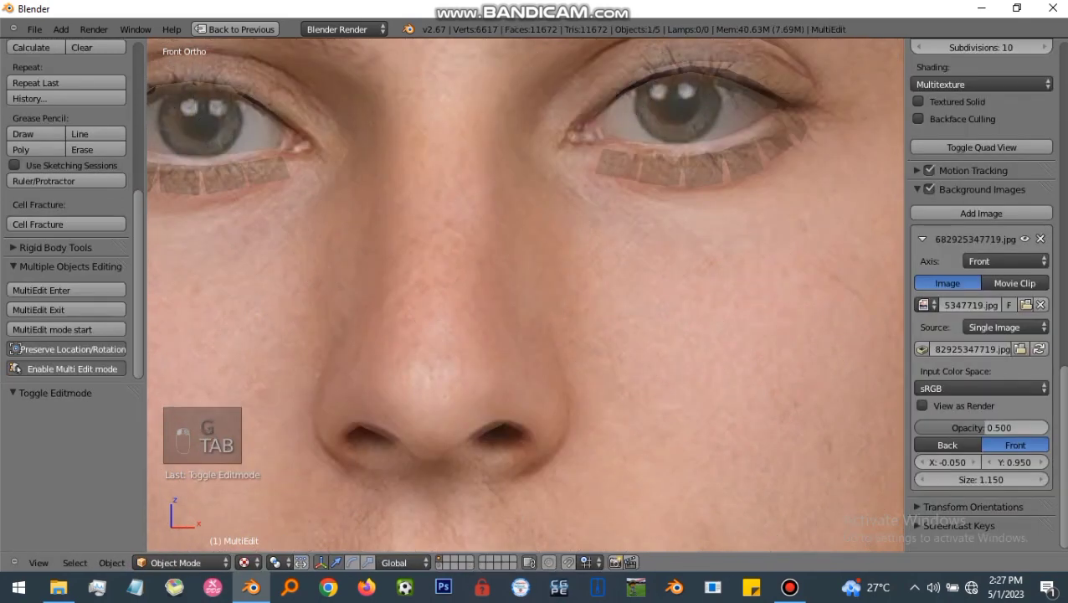
key(Tab)
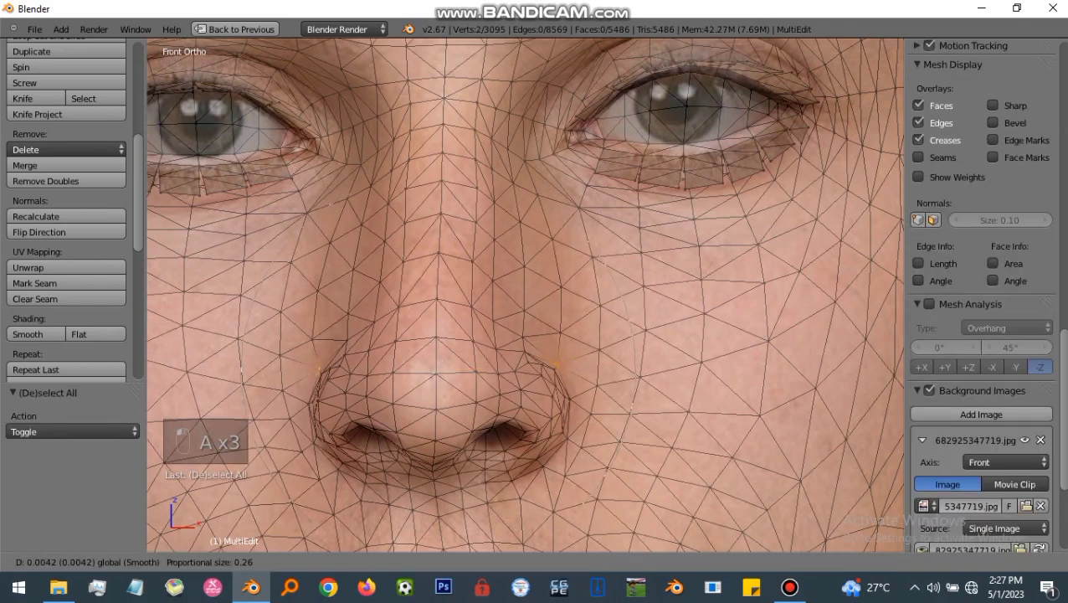
key(Tab)
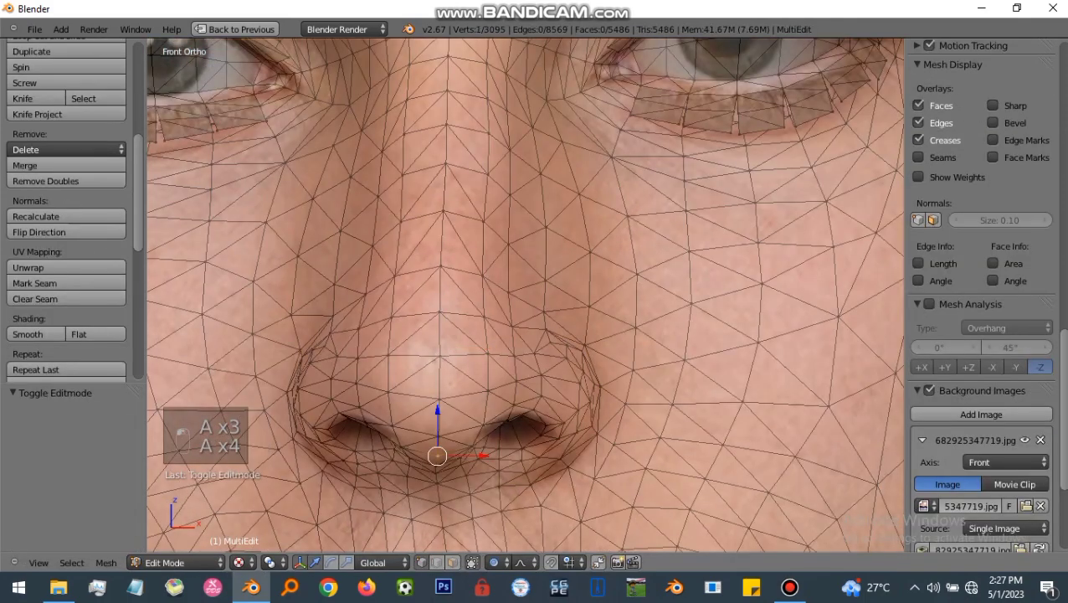
Step: Raise the centre point of the nose's base slightly along Z and check the whole face
key(g)
drag(438, 406, 438, 402)
key(Tab)
scroll(434, 351, down, 7)
scroll(431, 410, up, 1)
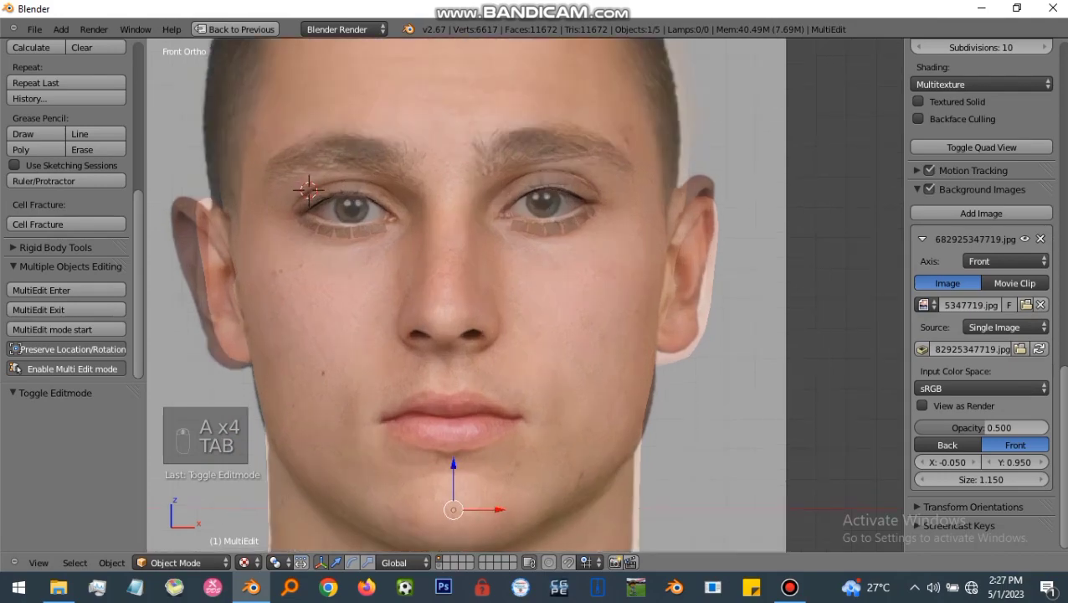
Step: Shift the image-left mouth corner inward along X to match the photo's lips
scroll(381, 422, up, 5)
key(Tab)
scroll(387, 422, up, 2)
key(a)
key(a)
key(a)
key(a)
key(a)
key(a)
key(a)
key(a)
key(a)
right_click(391, 408)
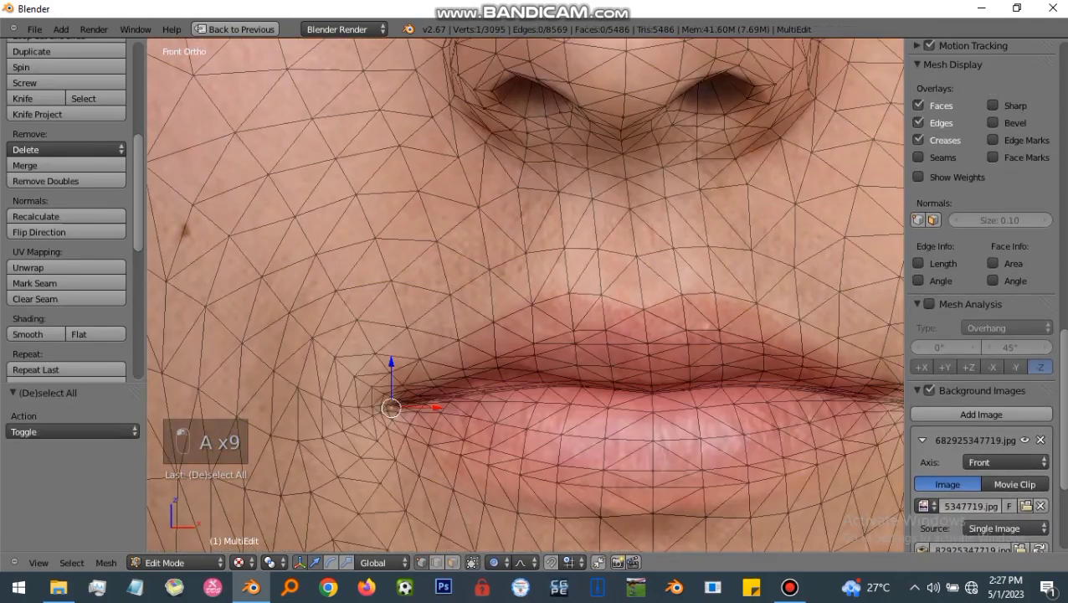
key(a)
right_click(359, 407)
drag(405, 407, 413, 406)
scroll(402, 408, down, 4)
scroll(627, 411, up, 3)
Step: Shift the image-right mouth corner inward along X to match the photo's lips
key(Tab)
key(Tab)
key(a)
key(a)
key(a)
key(a)
right_click(657, 409)
key(g)
key(Escape)
drag(733, 426, 712, 425)
Step: Raise the point near the image-right mouth corner slightly along Z
key(a)
right_click(689, 432)
drag(689, 386, 689, 375)
scroll(688, 377, down, 1)
shift+middle_drag(689, 377, 787, 250)
scroll(707, 379, down, 1)
scroll(787, 249, up, 2)
Step: Lower the centre point beneath the lower lip by about 0.005 along Z with a proportional size of 0.39
key(a)
key(a)
key(a)
key(a)
key(a)
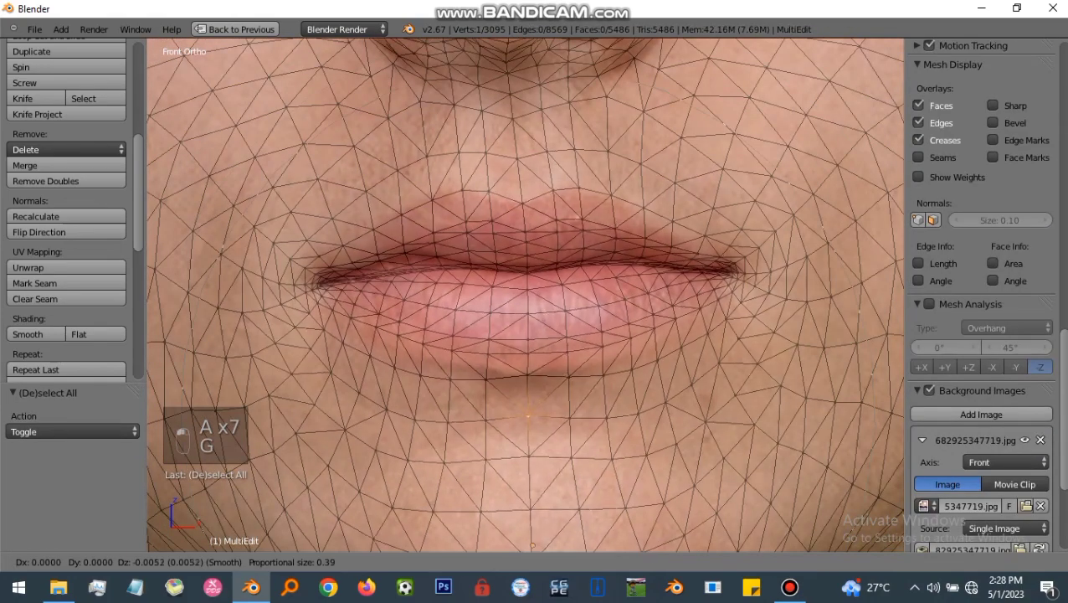
click(528, 432)
key(a)
key(a)
key(a)
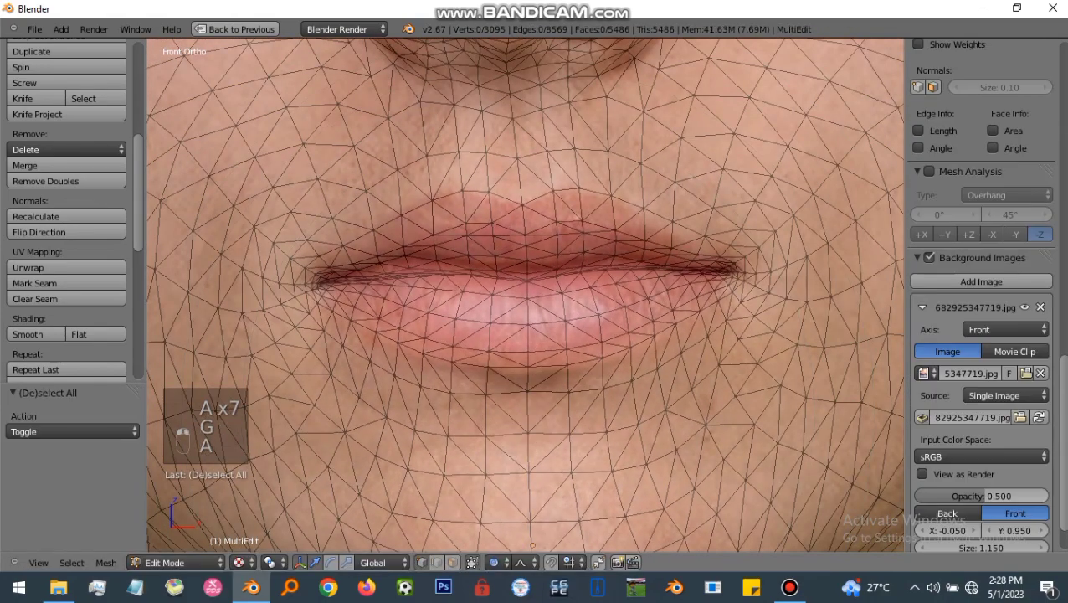
Step: Circle-select the vertices along the lower lip's bottom edge and move them to match the photo
key(c)
scroll(386, 328, down, 1)
scroll(383, 336, up, 2)
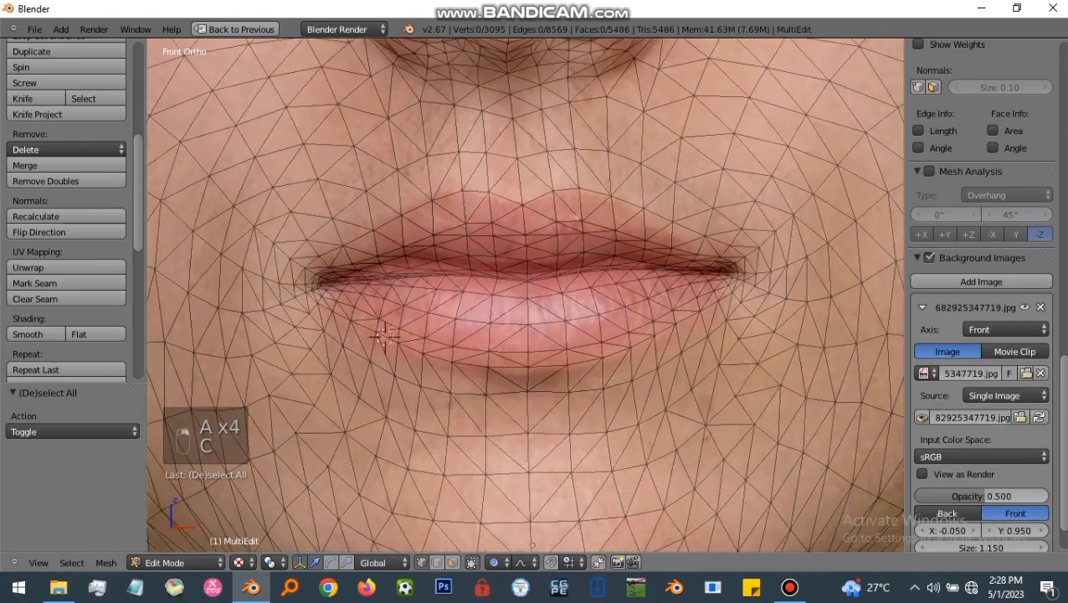
key(a)
key(a)
key(a)
key(a)
key(a)
key(a)
key(c)
drag(382, 334, 418, 341)
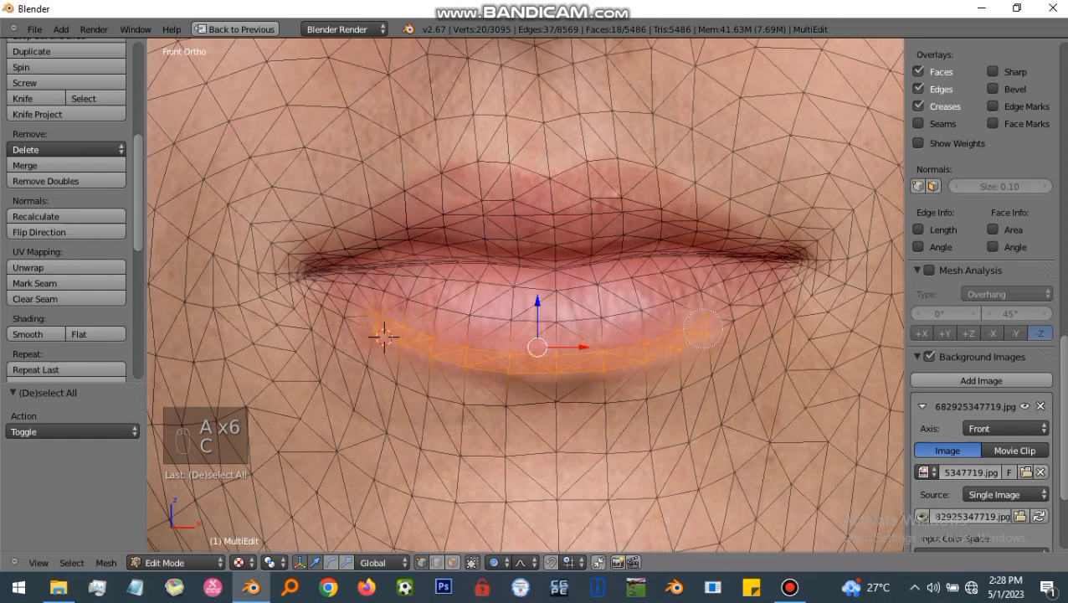
key(g)
right_click(384, 336)
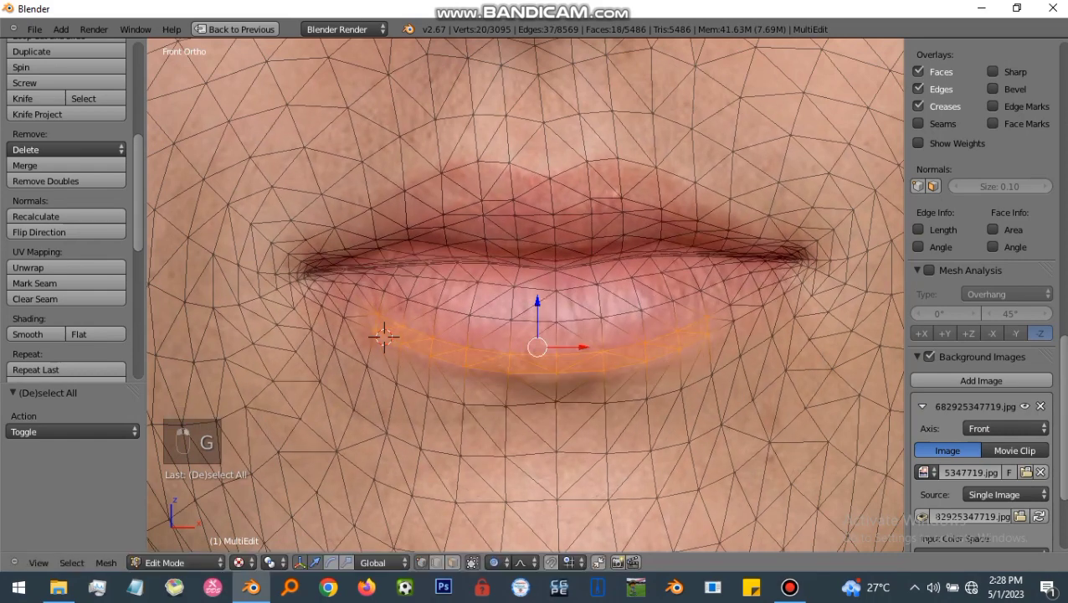
click(385, 336)
key(a)
key(a)
key(a)
key(a)
key(a)
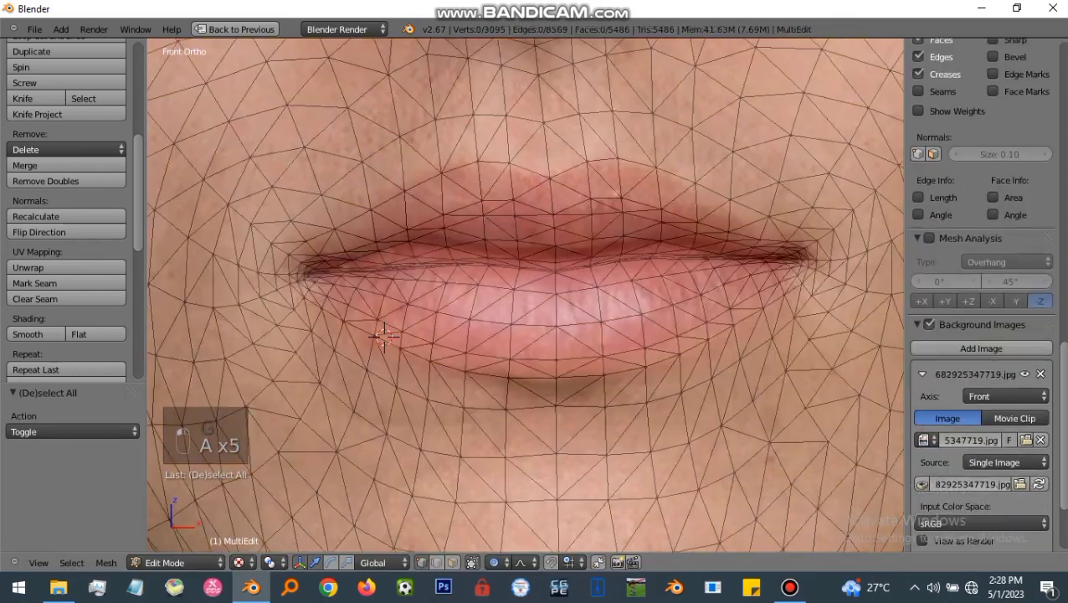
Step: Circle-select the middle row of upper lip vertices and move it slightly with a proportional size of 0.18
key(c)
scroll(390, 355, up, 1)
drag(373, 243, 551, 199)
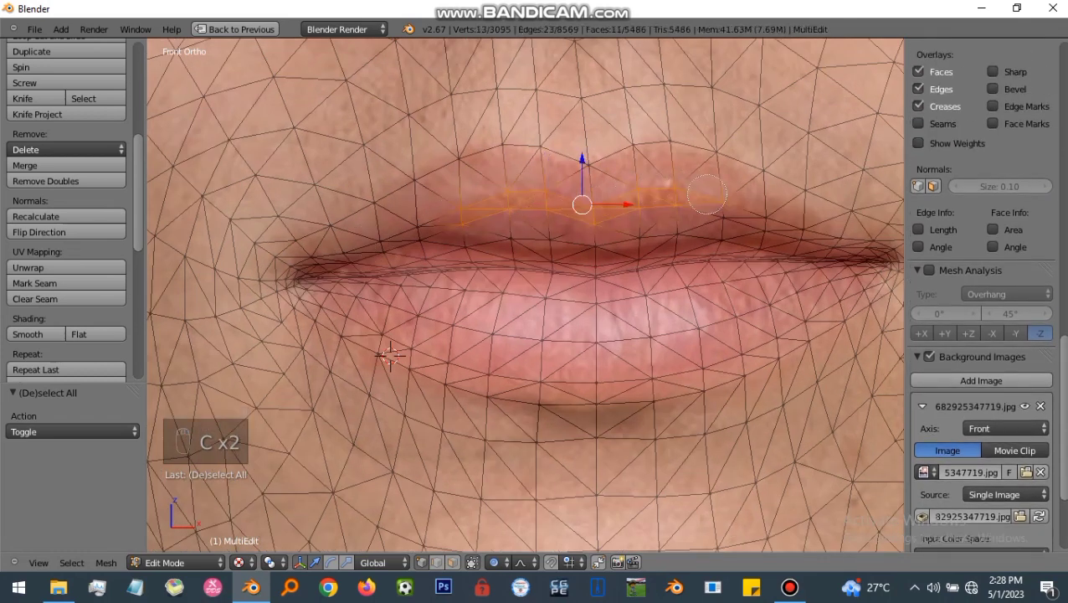
key(g)
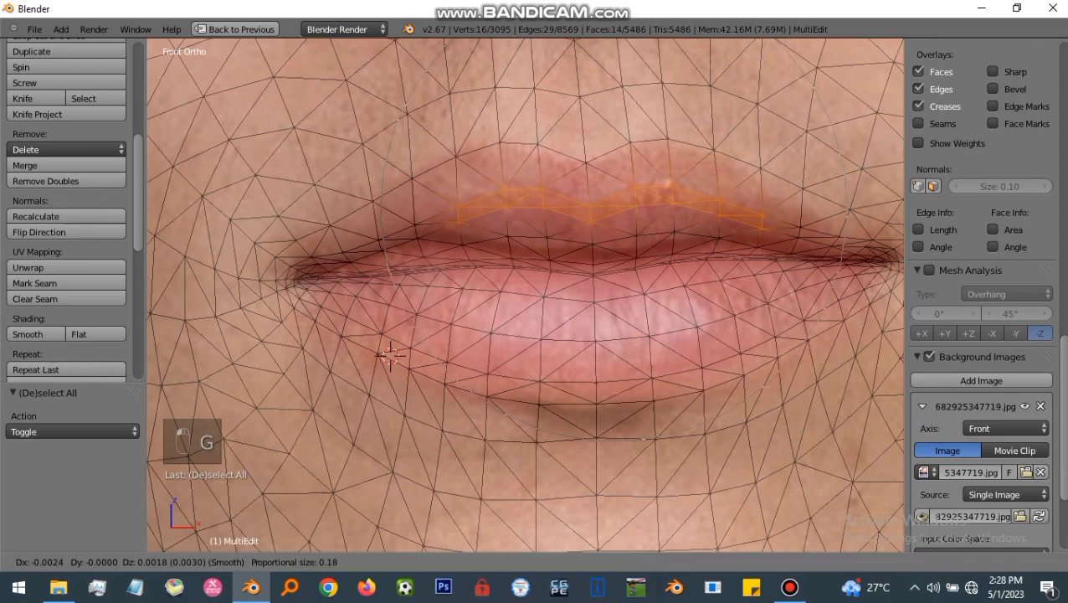
click(390, 355)
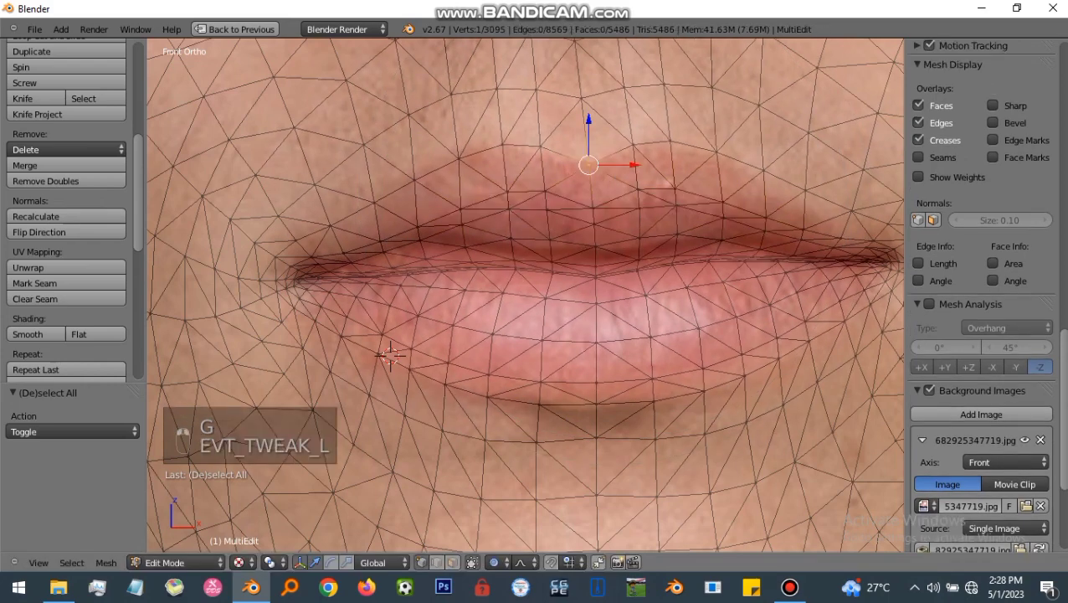
Step: Undo the last tweak and raise the upper lip's centre point along Z
key(ctrl+z)
drag(614, 163, 614, 100)
key(Tab)
key(Tab)
Step: Lower the centre point of the line between the lips along Z with a proportional size of 0.20
key(a)
key(a)
key(a)
key(a)
key(g)
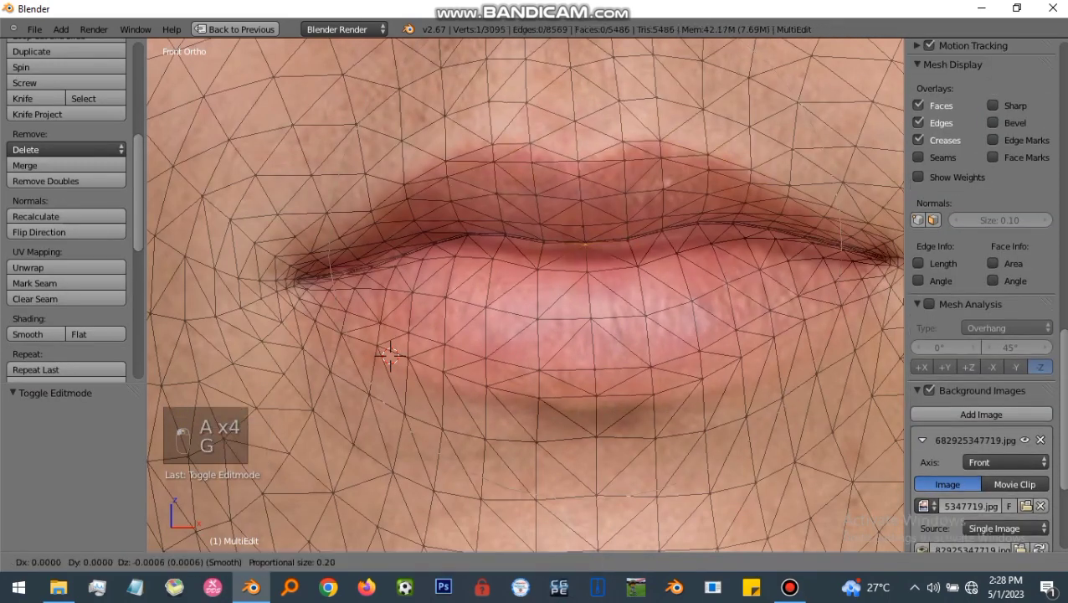
click(390, 355)
key(a)
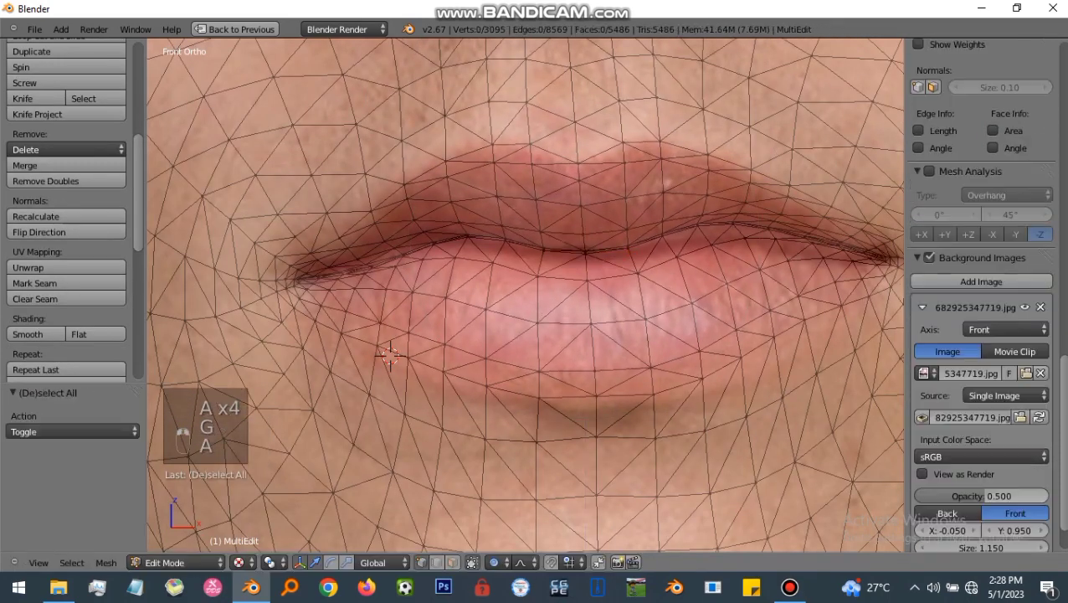
Step: Raise the image-left part of the line between the lips slightly along Z
right_click(402, 250)
drag(402, 206, 452, 199)
ctrl+scroll(403, 200, up, 2)
key(a)
right_click(453, 237)
key(a)
Step: Lower the image-right peak of the line between the lips slightly along Z and compare it with the photo
right_click(647, 226)
drag(647, 183, 647, 188)
key(a)
right_click(761, 244)
key(g)
right_click(761, 242)
key(Tab)
key(Tab)
key(Tab)
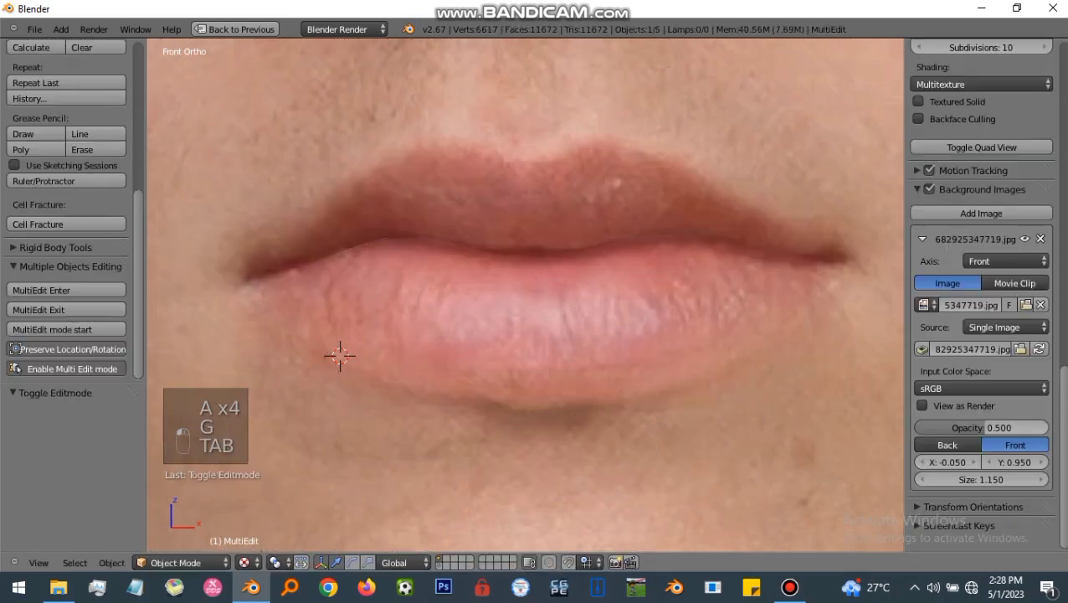
Step: Lower the image-right part of the line between the lips further along Z to follow the photo
key(a)
right_click(661, 252)
drag(660, 223, 661, 230)
scroll(660, 230, down, 2)
key(Tab)
key(Tab)
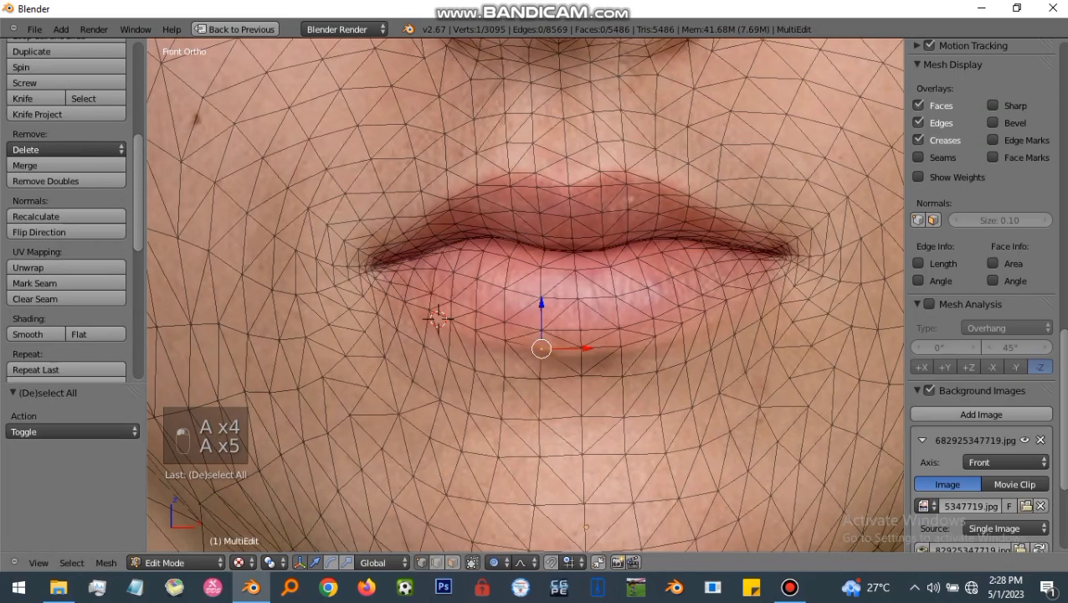
Step: Nudge the point near the centre of the lower lip's bottom edge slightly down along Z
key(g)
right_click(582, 307)
drag(582, 302, 582, 305)
key(a)
Step: Nudge the two side points on the lower lip's bottom edge slightly along Z and check the lips without the mesh
scroll(979, 360, down, 4)
right_click(471, 329)
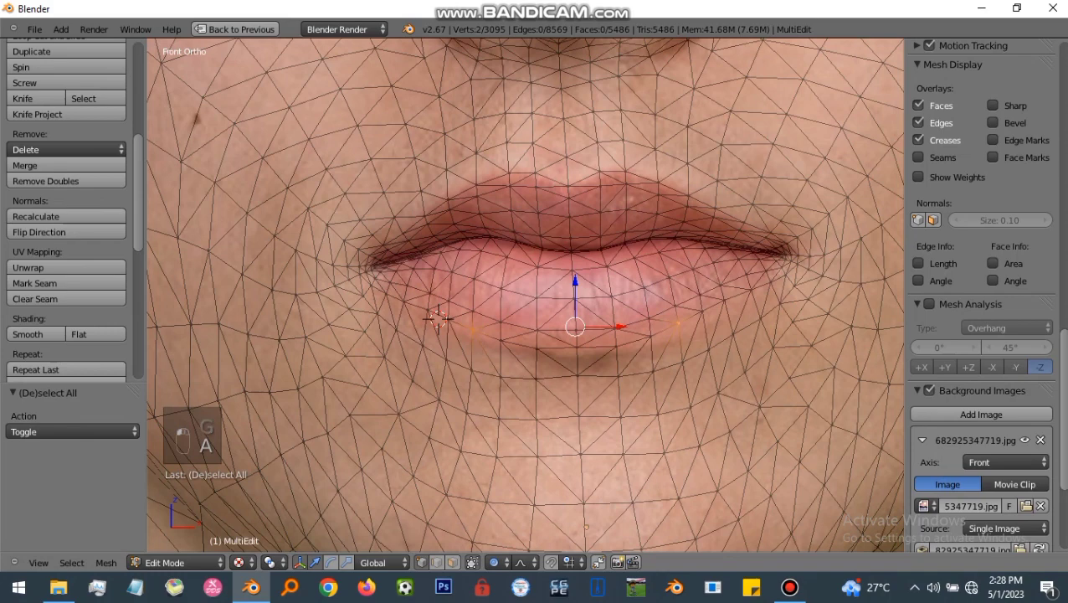
key(g)
drag(578, 293, 577, 294)
key(Tab)
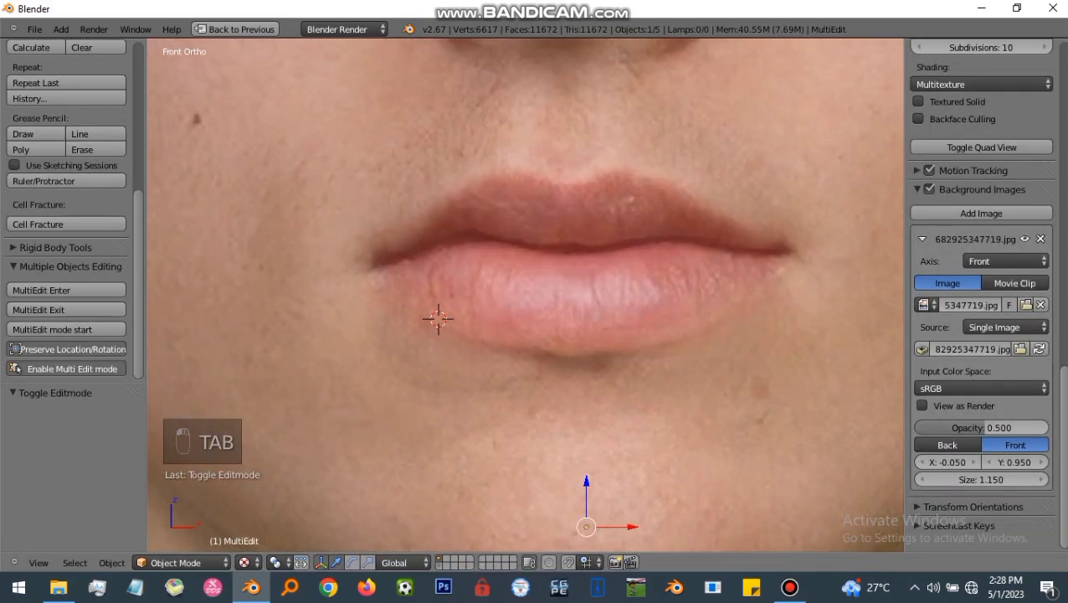
Step: Nudge the point on the image-left part of the line between the lips slightly up along Z and check the face
key(Tab)
scroll(572, 251, up, 2)
key(Tab)
key(Tab)
key(a)
right_click(393, 246)
key(g)
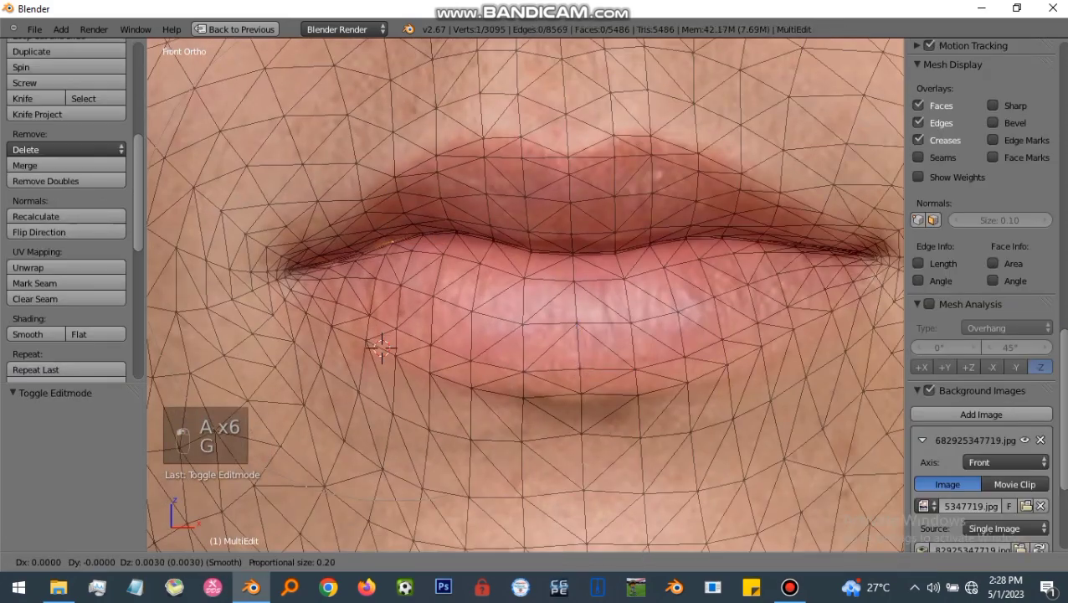
drag(392, 196, 392, 194)
scroll(335, 216, down, 2)
key(Tab)
scroll(479, 251, down, 7)
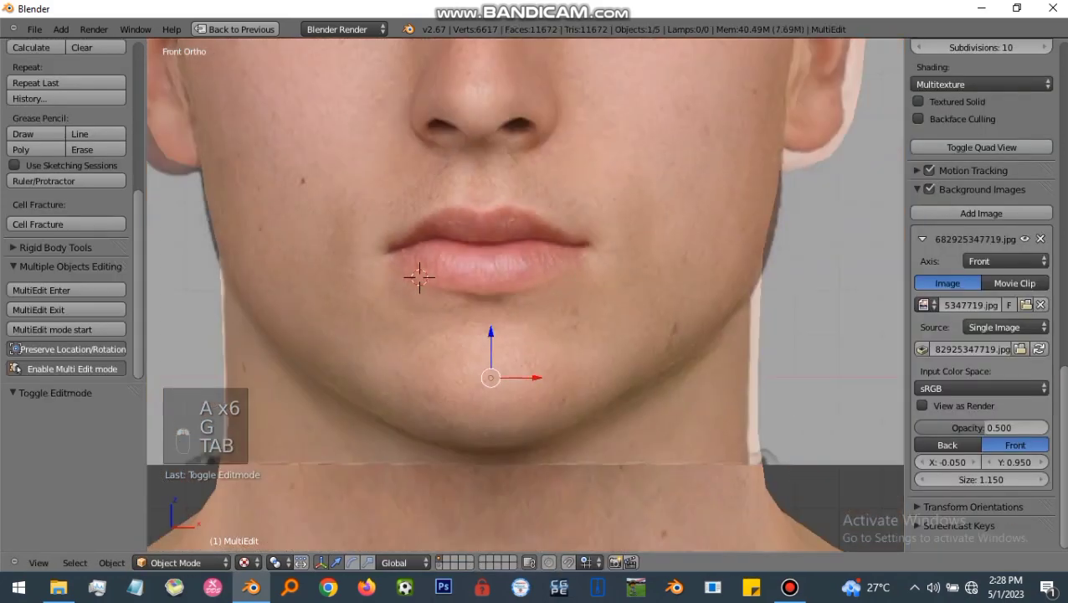
middle_drag(498, 261, 447, 261)
key(KP_1)
scroll(527, 293, down, 4)
key(KP_3)
key(KP_1)
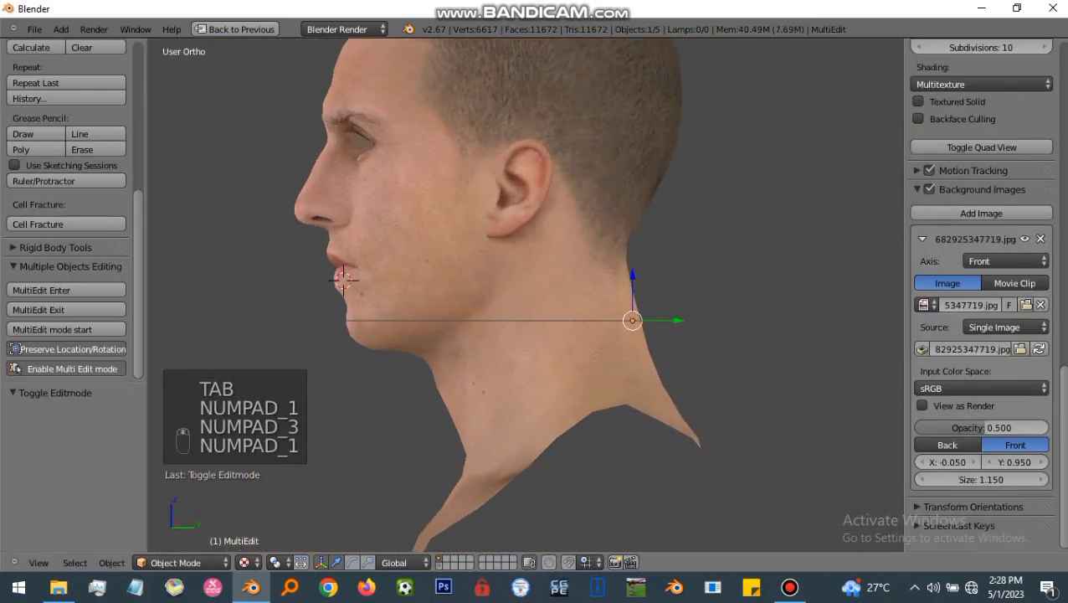
Step: Move the image-left jaw edge point outward about 0.007 along X to follow the photo's face outline
scroll(528, 292, up, 5)
key(Tab)
scroll(433, 256, up, 6)
key(a)
key(a)
key(a)
key(a)
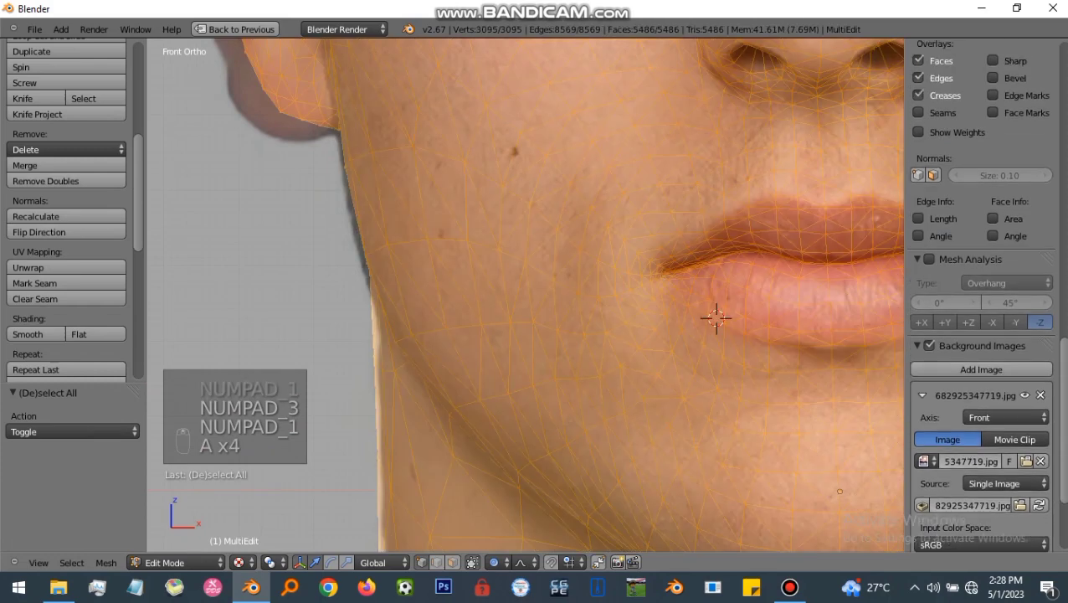
key(a)
key(a)
key(g)
key(Escape)
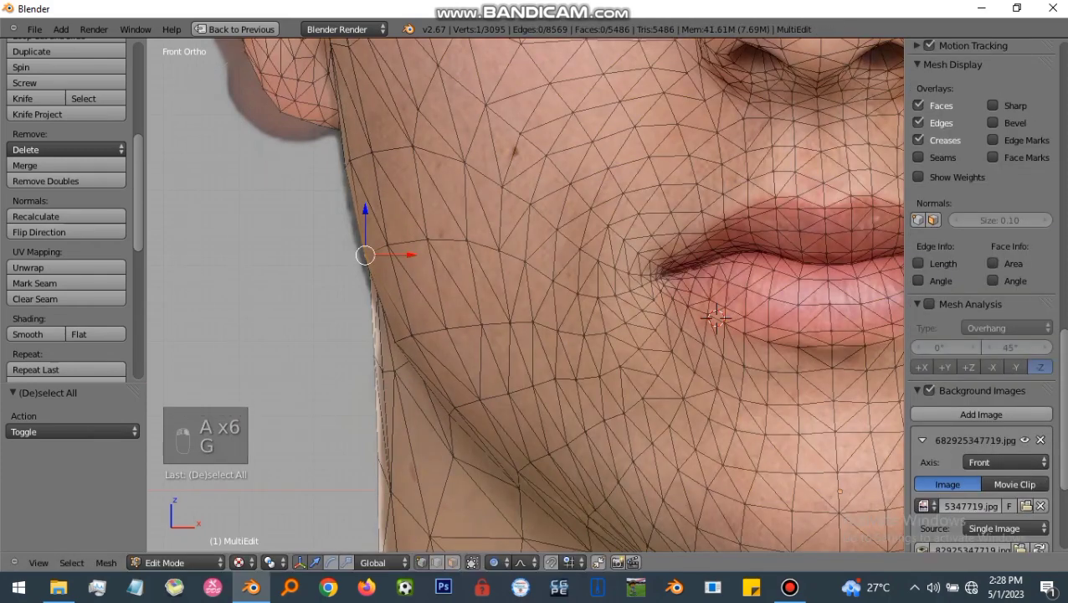
drag(411, 255, 406, 255)
scroll(407, 255, down, 2)
Step: Pull the image-right jaw edge point slightly outward along X with proportional editing to follow the photo's outline
shift+middle_drag(407, 255, 173, 255)
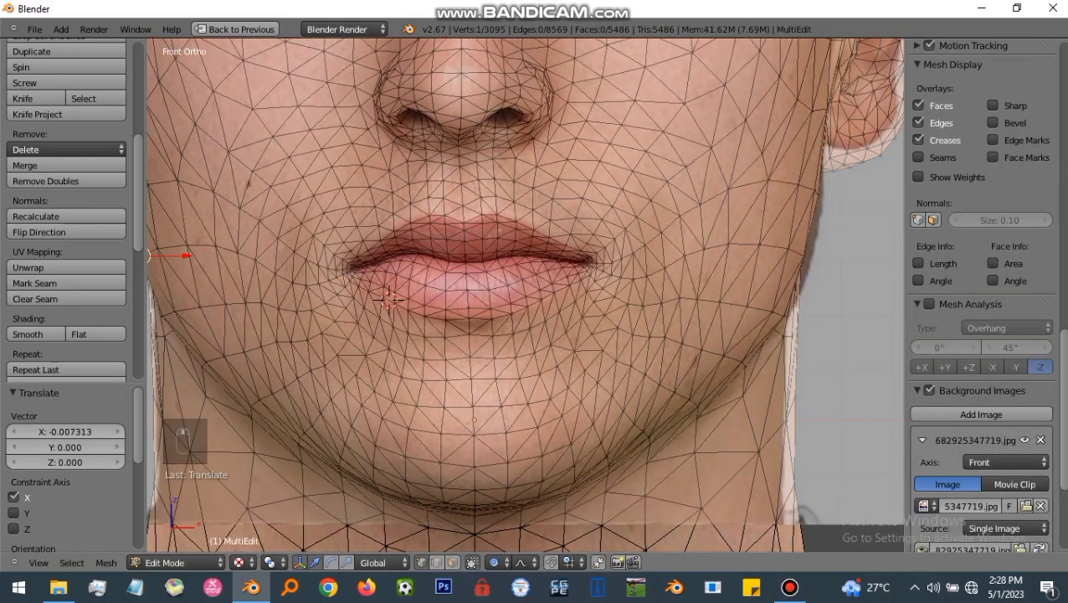
key(a)
key(a)
key(a)
key(a)
key(a)
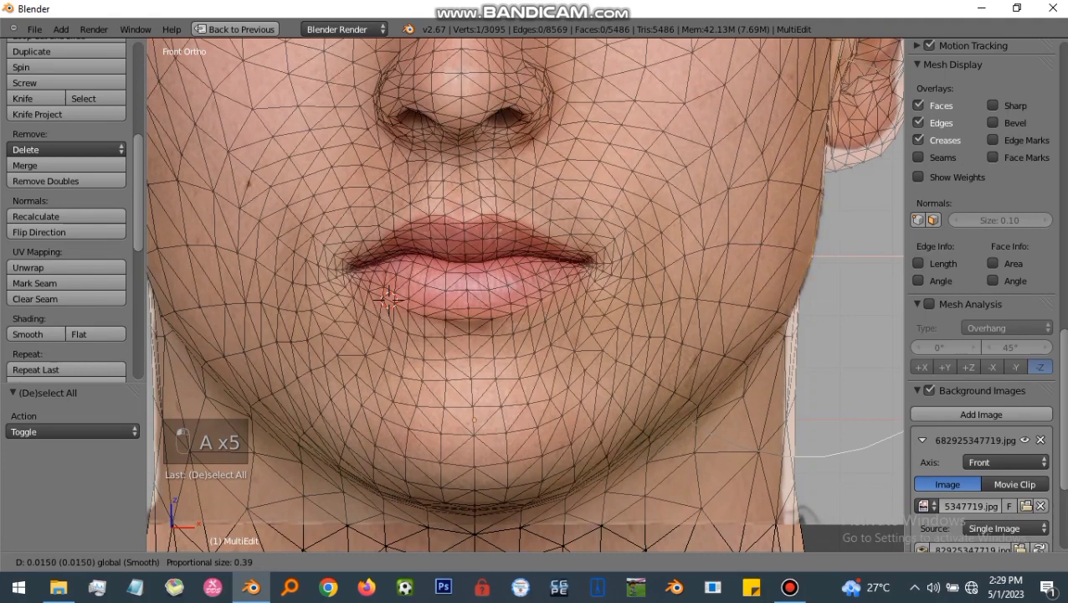
scroll(526, 293, down, 3)
scroll(526, 293, up, 2)
Step: Compare the head with the front photo, with and without the mesh, and examine both side profiles
key(Tab)
scroll(525, 293, up, 3)
key(Tab)
key(Tab)
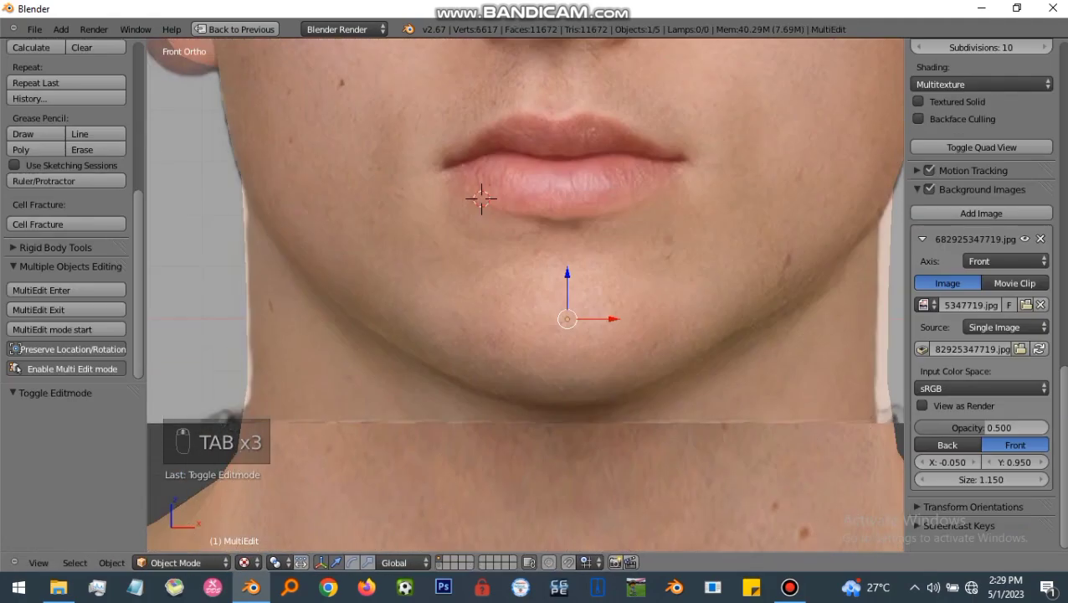
scroll(518, 540, down, 4)
key(Tab)
scroll(360, 201, up, 2)
key(Tab)
key(Tab)
scroll(293, 435, down, 2)
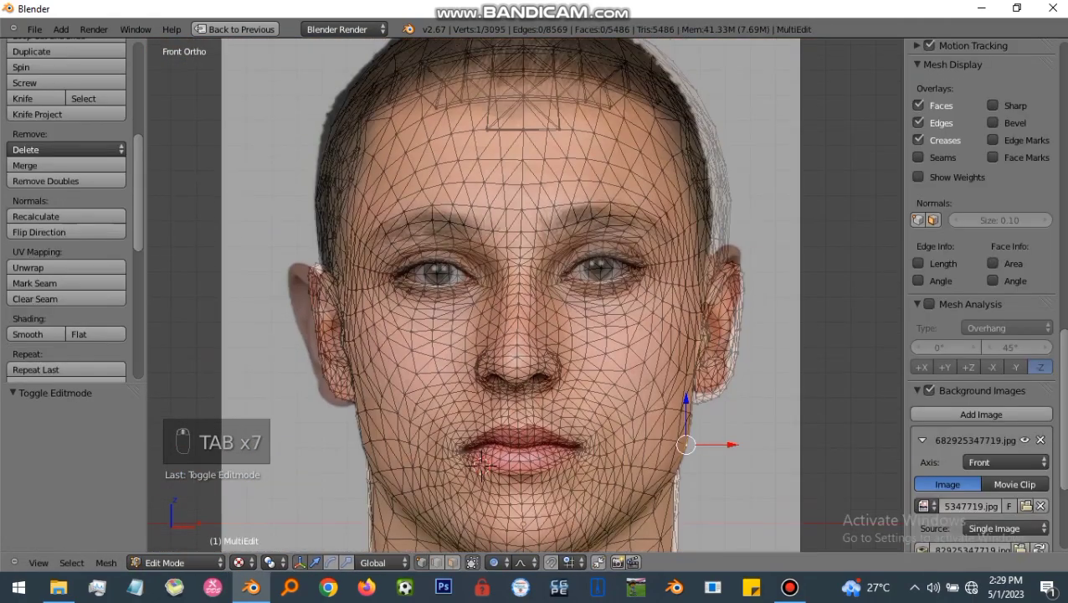
scroll(525, 293, down, 1)
key(Tab)
key(Tab)
key(Tab)
key(Tab)
key(Tab)
key(KP_3)
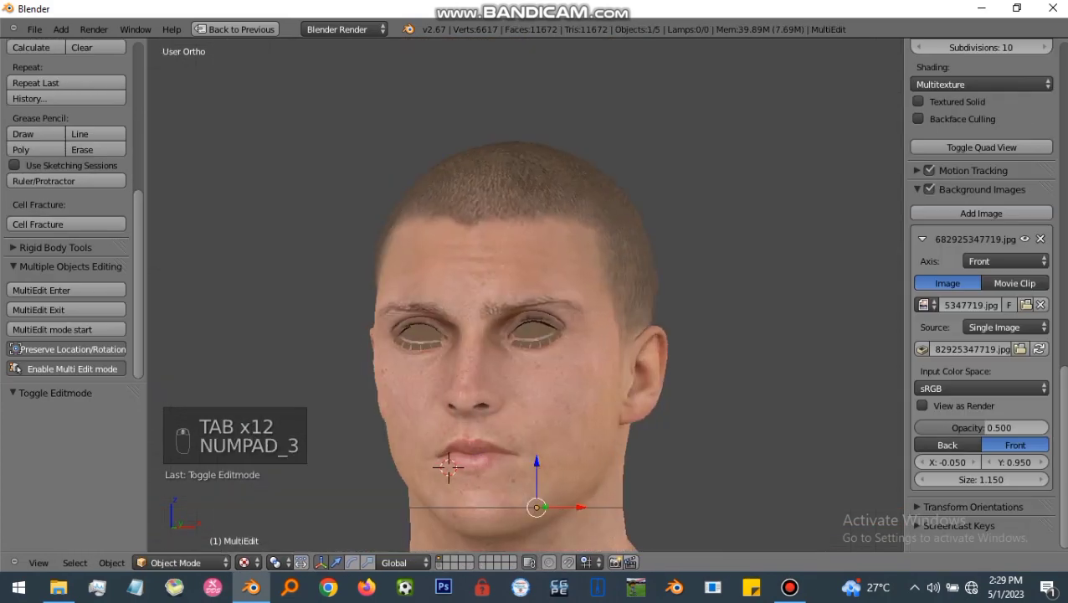
key(KP_1)
key(ctrl+KP_3)
key(KP_1)
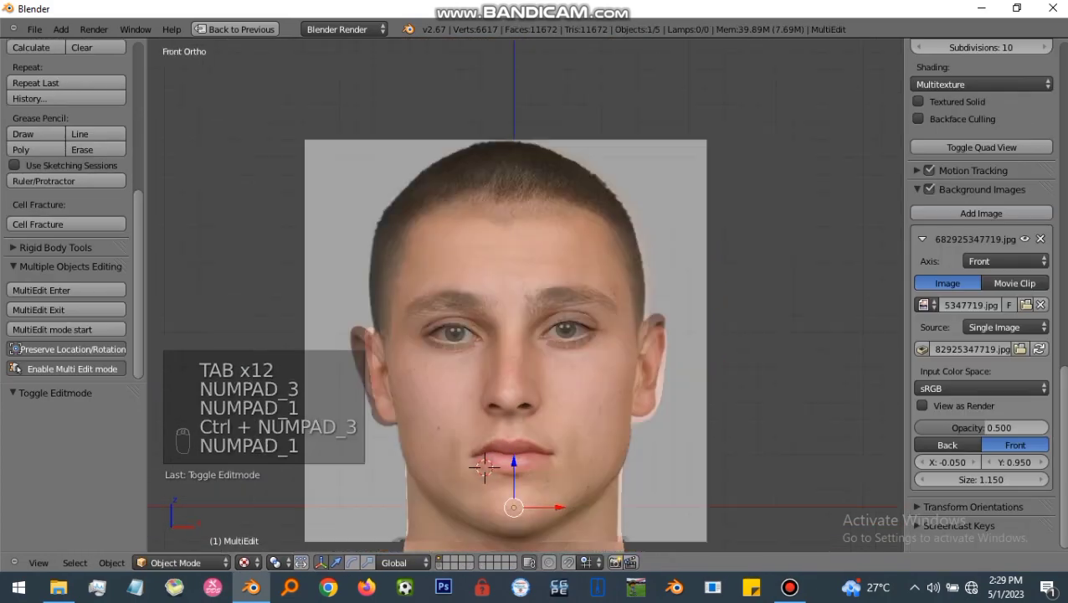
Step: Circle-select the chin's front vertices in the side view and pull them slightly forward along Y with proportional editing
key(KP_3)
key(Tab)
scroll(526, 293, up, 5)
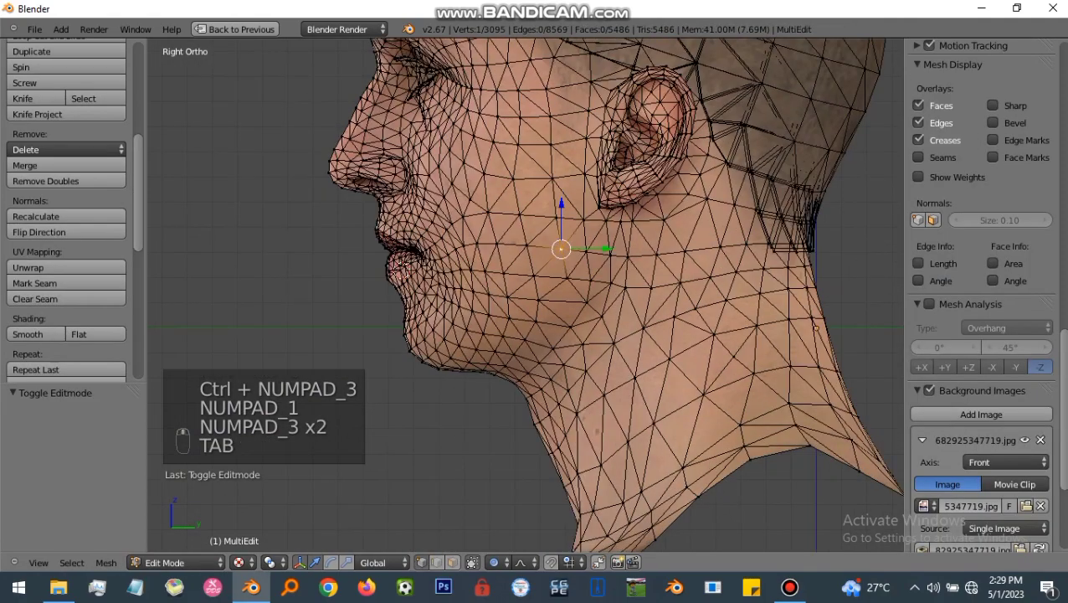
key(a)
key(a)
key(a)
key(a)
key(a)
key(a)
key(a)
key(a)
key(a)
key(a)
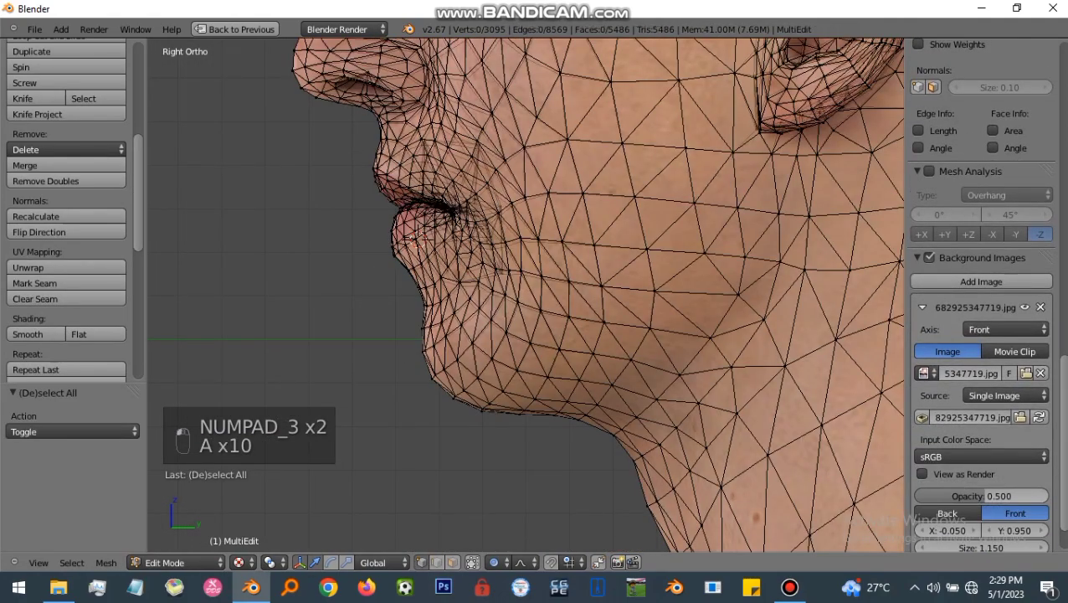
key(a)
key(a)
key(a)
key(a)
scroll(423, 363, down, 2)
key(c)
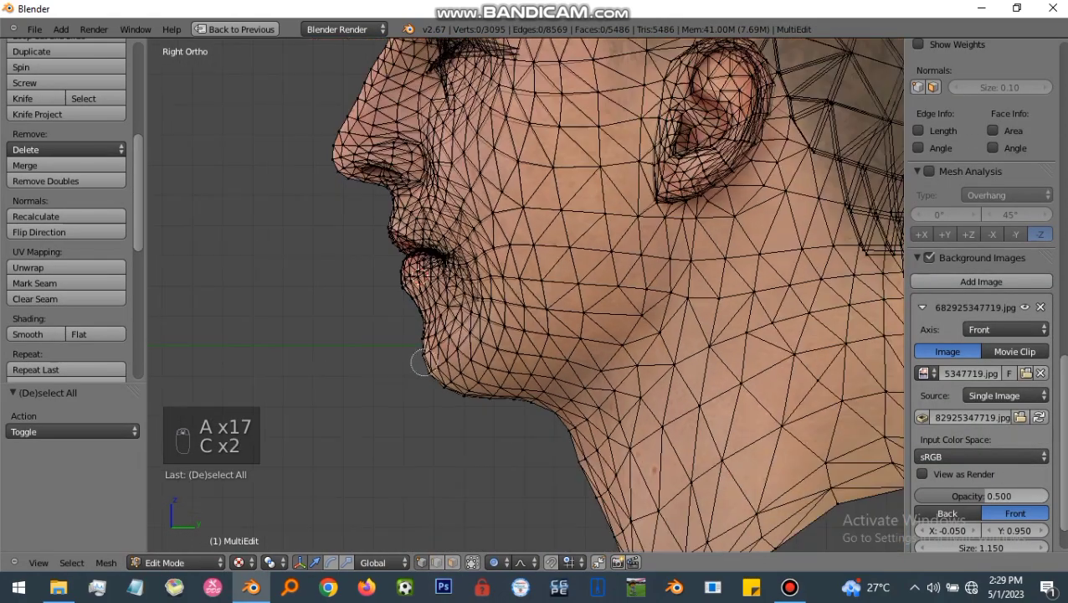
scroll(421, 361, up, 2)
key(c)
mouse_move(421, 361)
mouse_down()
mouse_move(417, 380)
mouse_move(471, 408)
mouse_up()
key(g)
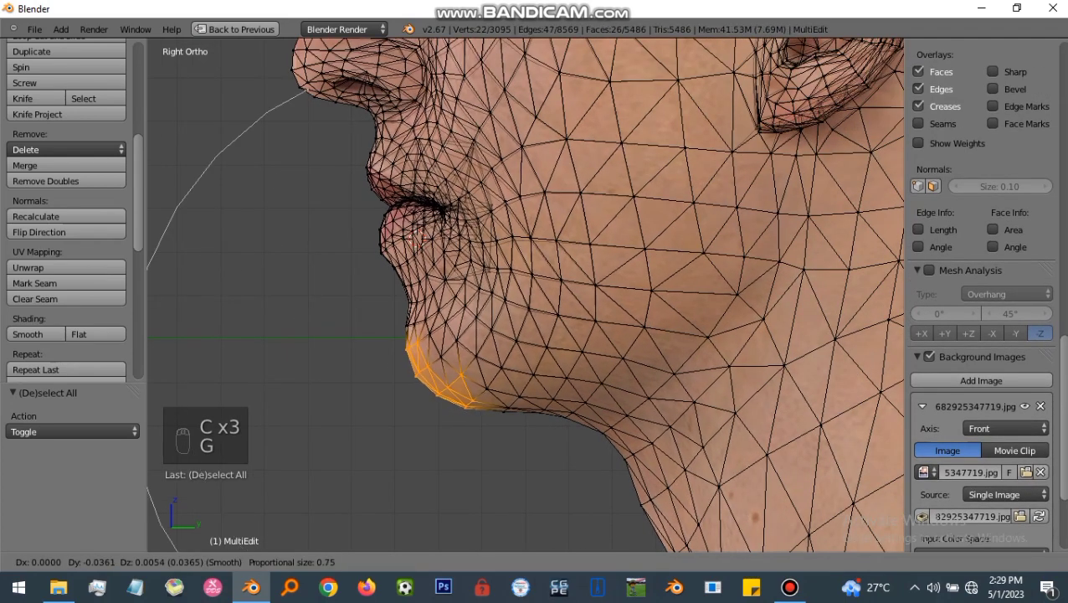
scroll(454, 402, down, 1)
scroll(454, 402, up, 1)
key(Escape)
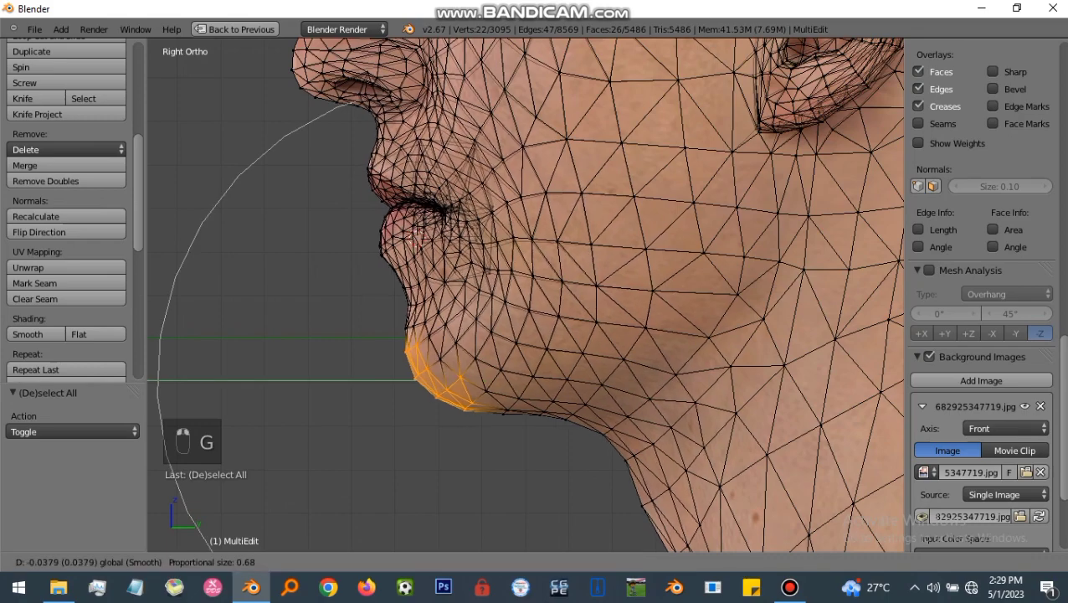
drag(483, 380, 478, 380)
scroll(467, 394, down, 4)
key(Tab)
shift+middle_drag(467, 360, 467, 418)
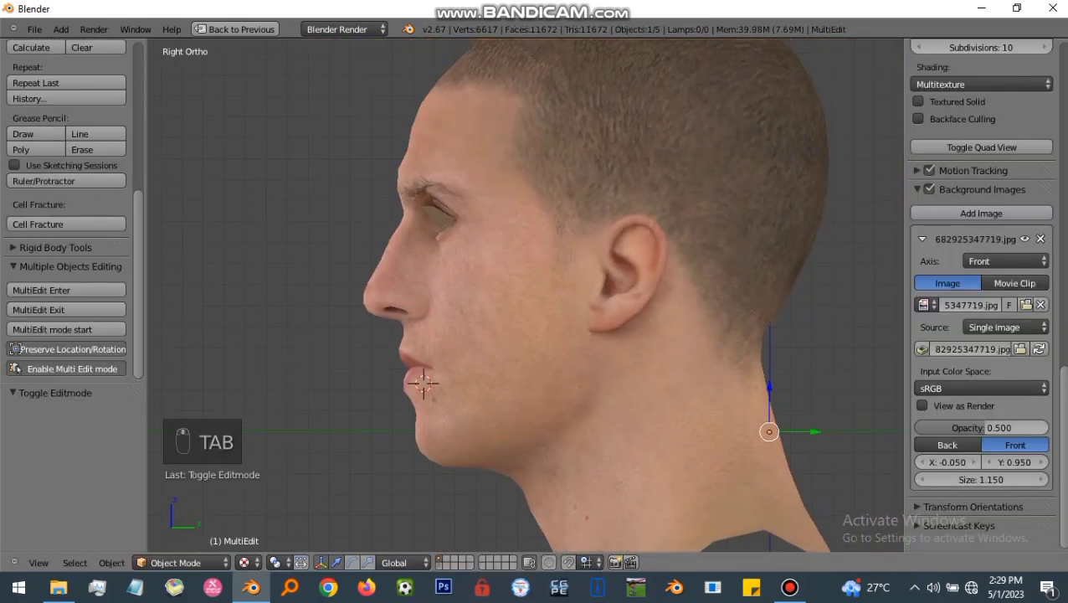
Step: Circle-select the vertices around the brow and forehead in profile, shift them back along Y and check the profile
key(Tab)
key(a)
key(a)
key(a)
scroll(527, 293, up, 3)
key(a)
key(a)
key(a)
key(a)
scroll(527, 292, up, 2)
key(c)
scroll(469, 151, down, 4)
key(Escape)
drag(462, 113, 490, 113)
scroll(438, 173, down, 5)
key(Tab)
key(Tab)
scroll(527, 293, up, 2)
Step: Nudge the selected brow and forehead vertices slightly forward along Y and clear the selection
key(g)
drag(474, 149, 470, 149)
scroll(464, 150, down, 2)
key(a)
key(a)
key(a)
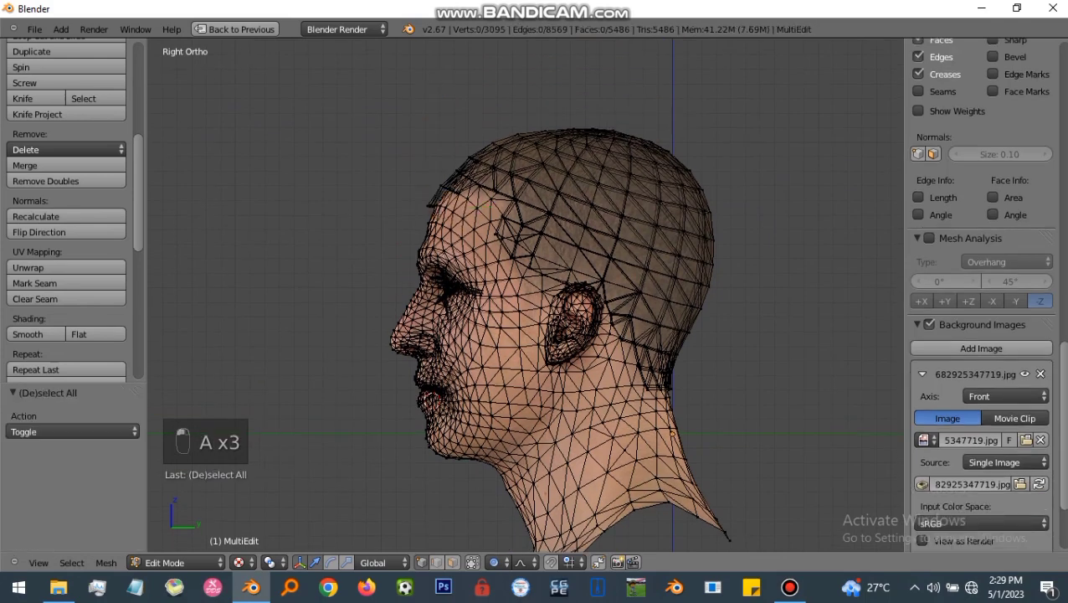
Step: Examine the reshaped head from the front and in profile without the mesh
scroll(492, 142, up, 2)
key(a)
key(a)
key(a)
key(a)
key(c)
click(507, 149)
key(Return)
key(Tab)
key(KP_1)
key(KP_3)
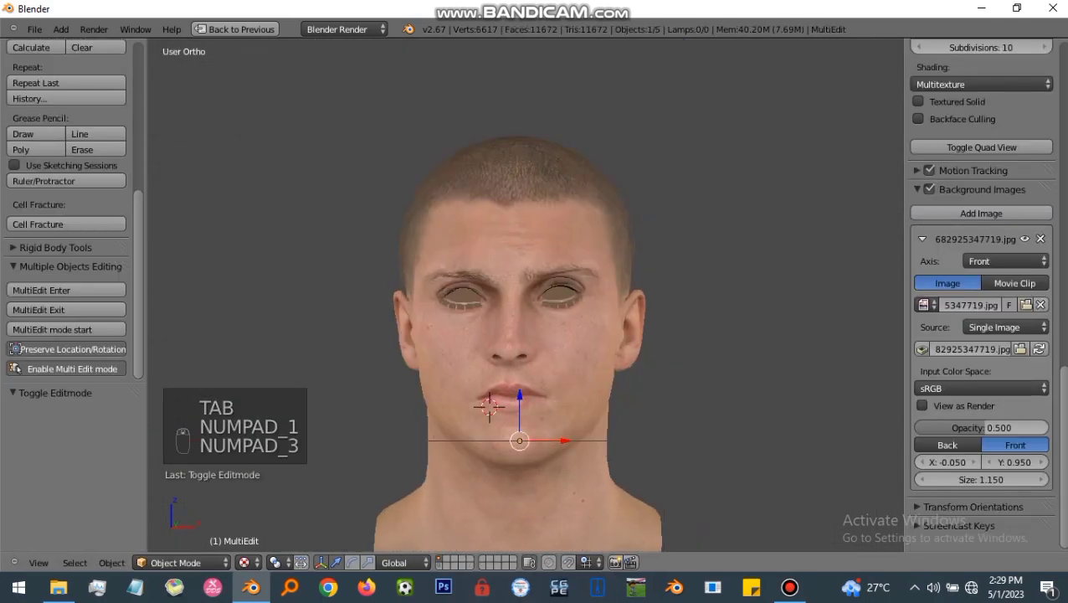
Step: Move the point under the nose slightly along Y with proportional editing and check both side profiles
key(Tab)
scroll(528, 293, up, 4)
key(a)
key(a)
key(a)
key(a)
key(a)
key(a)
key(g)
scroll(527, 293, up, 6)
key(Escape)
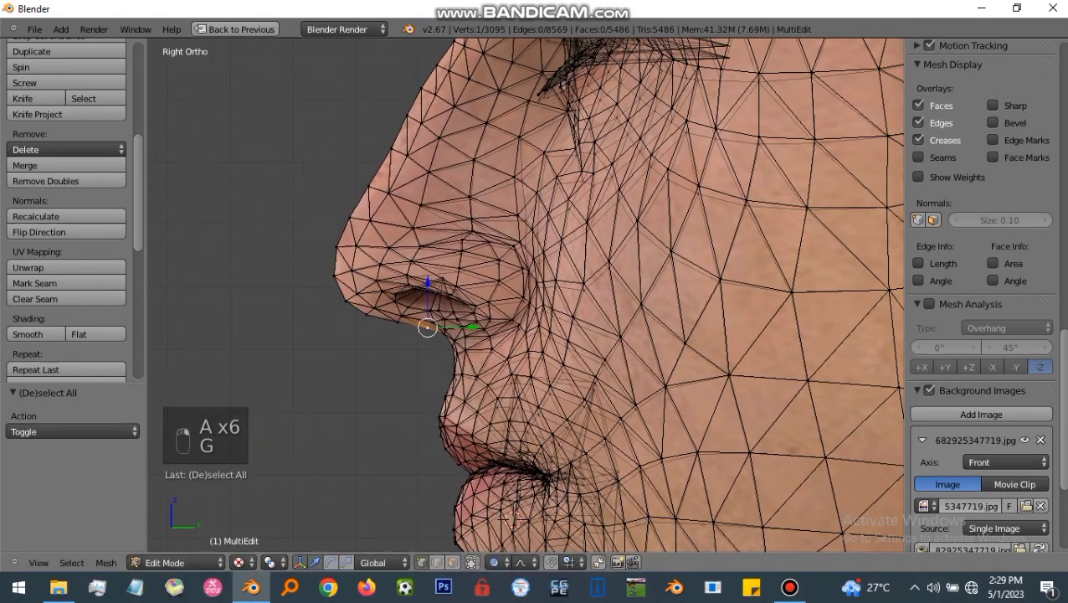
key(g)
key(y)
scroll(410, 327, up, 7)
click(405, 327)
key(Tab)
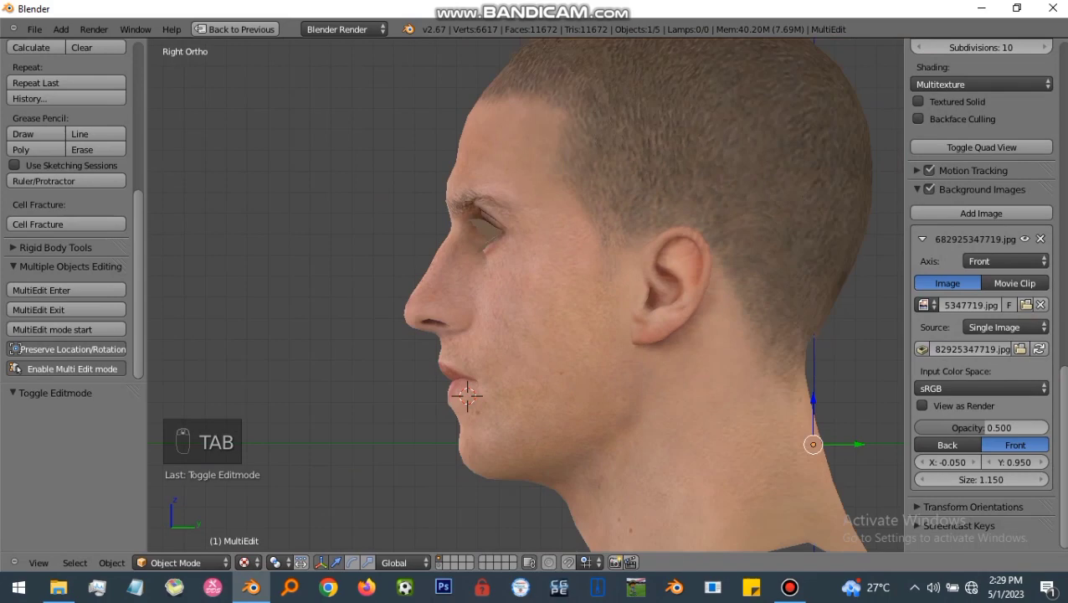
key(KP_1)
key(ctrl+KP_3)
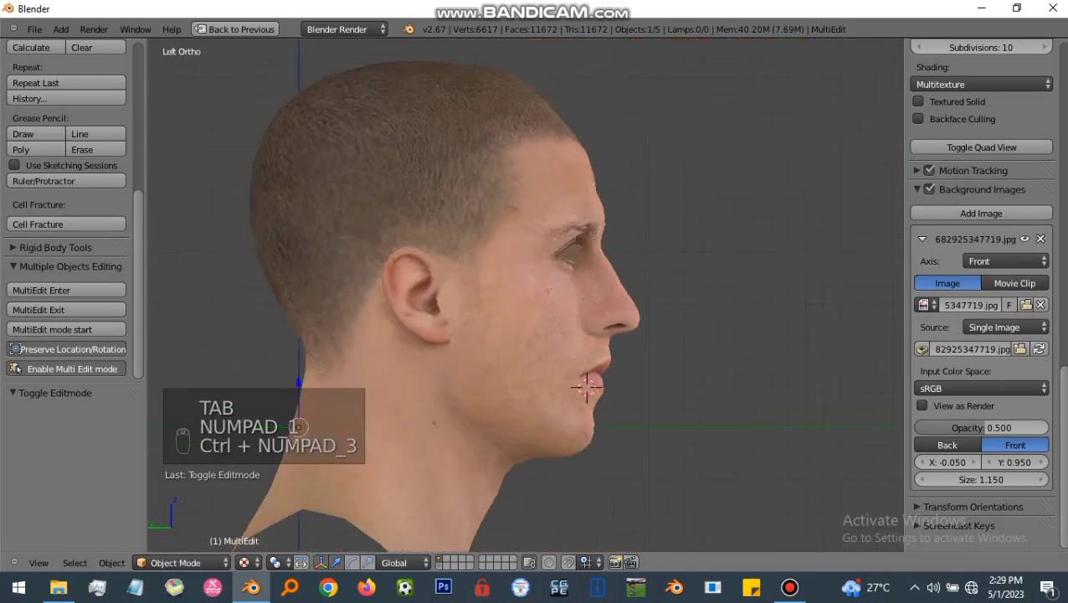
Step: Circle-select the vertices at the front of the chin and move them forward about 0.017 along Y in profile
key(KP_1)
key(KP_3)
key(Tab)
key(a)
key(a)
scroll(447, 423, up, 4)
key(a)
key(a)
key(a)
key(a)
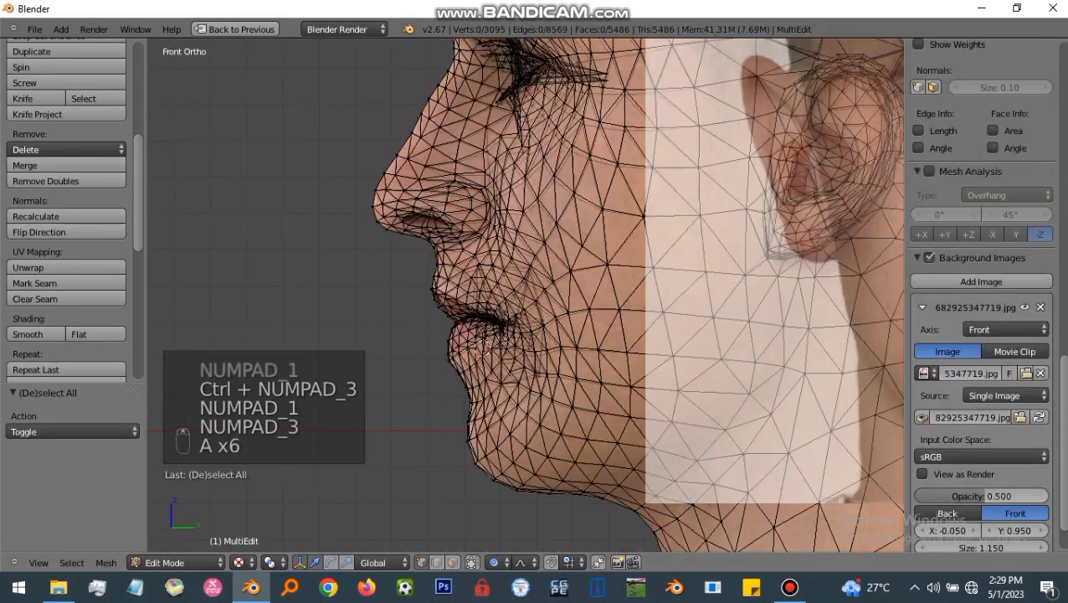
key(c)
click(466, 460)
key(g)
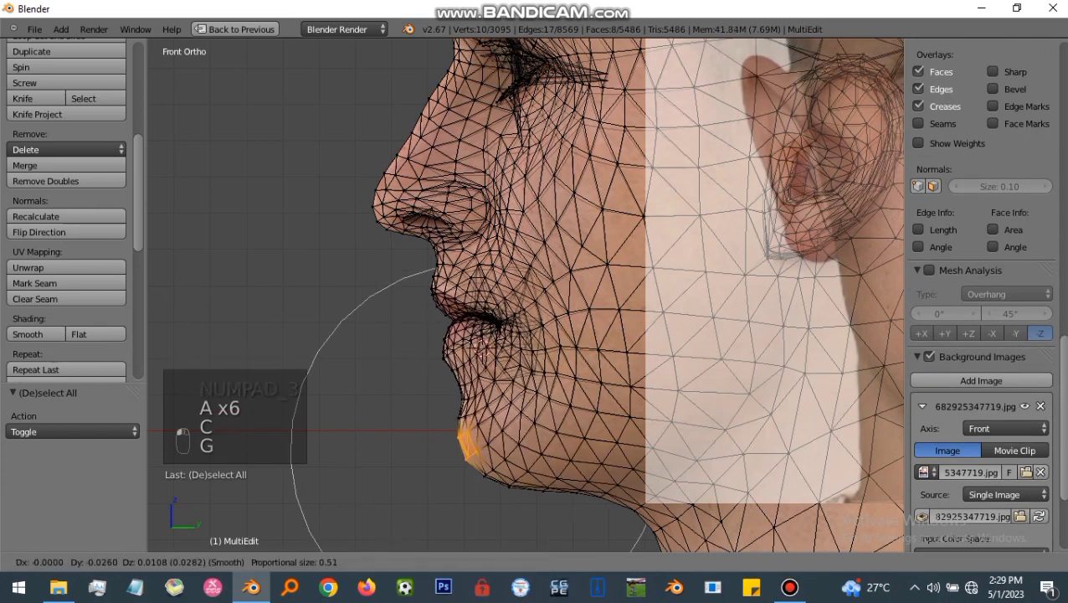
key(Escape)
key(g)
click(475, 449)
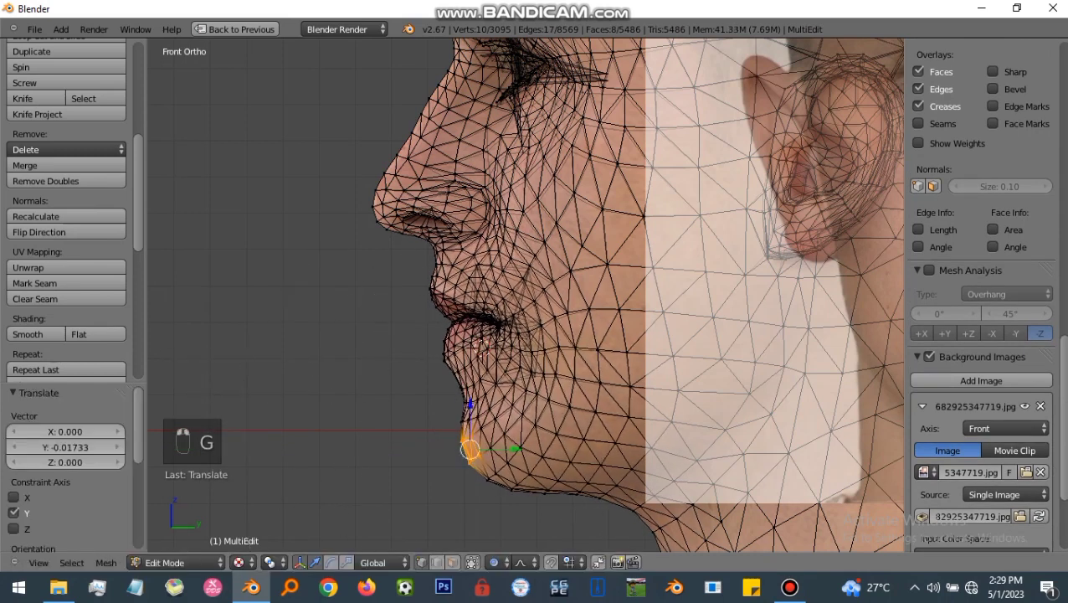
key(Tab)
key(KP_3)
key(Tab)
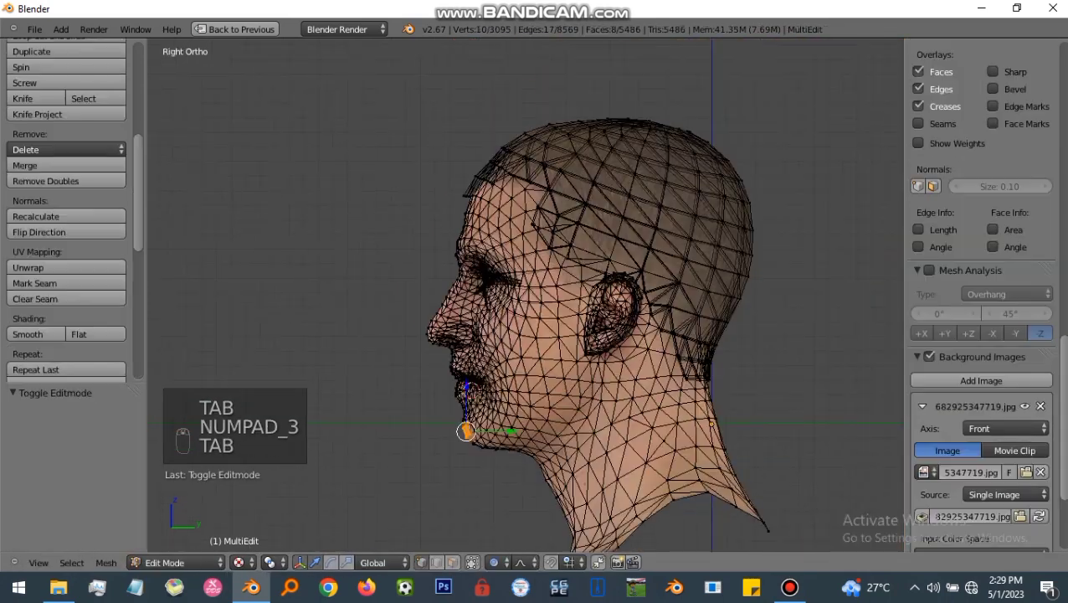
Step: Try circle-selecting the vertices at the nape along the lower edge of the hair in profile
key(a)
key(a)
key(a)
key(a)
key(a)
key(a)
scroll(695, 431, up, 2)
key(c)
drag(689, 427, 734, 425)
right_click(720, 427)
scroll(693, 416, down, 4)
shift+middle_drag(632, 174, 632, 234)
key(Tab)
key(Tab)
scroll(633, 233, up, 2)
key(a)
key(a)
key(a)
key(a)
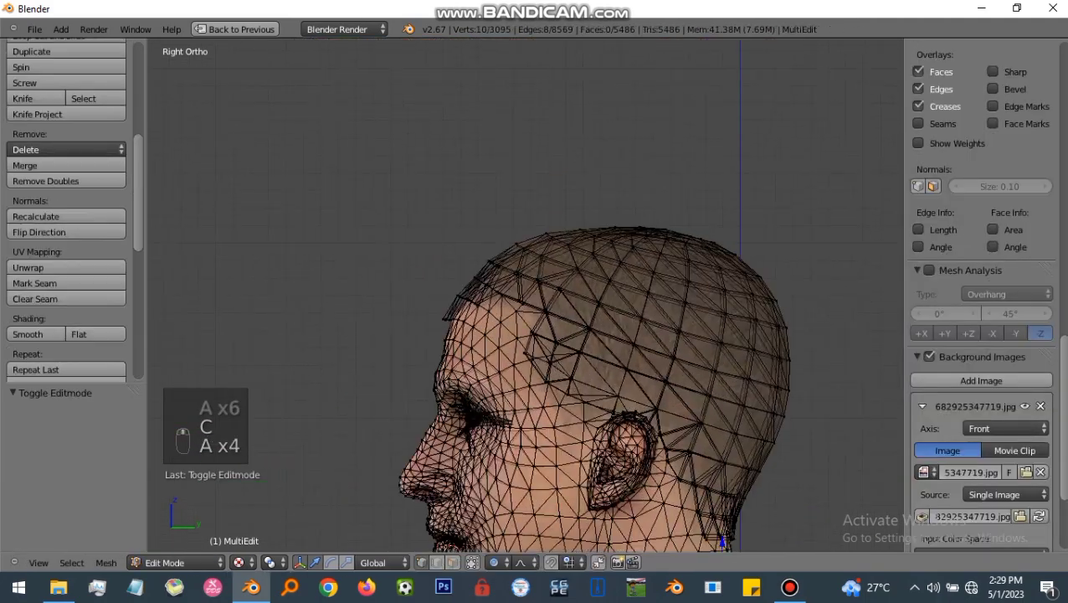
Step: Shift the vertex on top of the head about -0.094 along Y with proportional editing and check the head from front and side
right_click(665, 230)
key(g)
right_click(662, 230)
drag(712, 229, 695, 229)
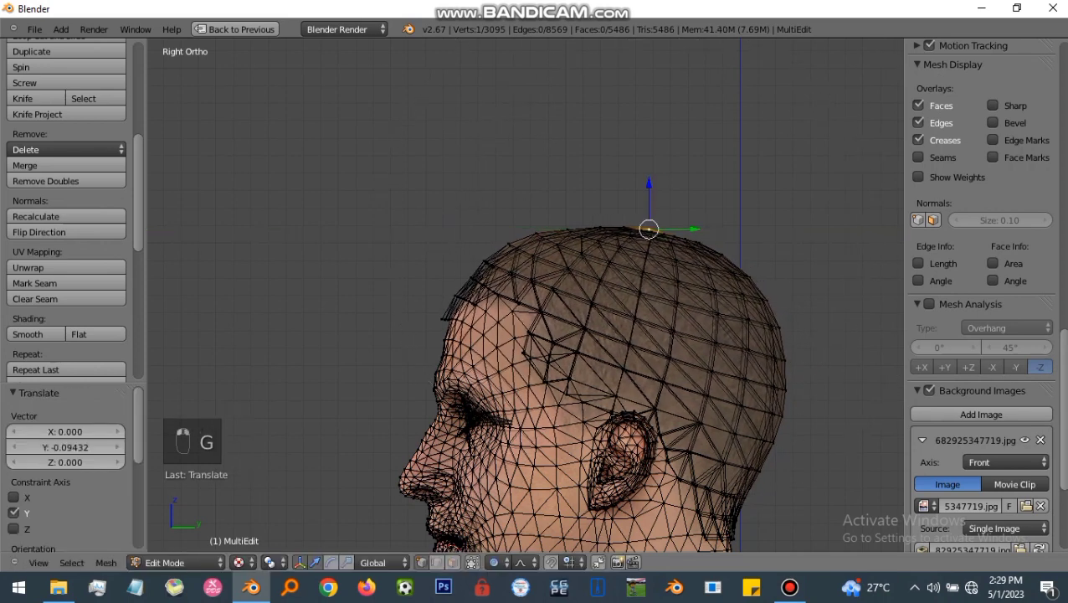
key(Tab)
key(KP_1)
key(ctrl+KP_3)
key(KP_1)
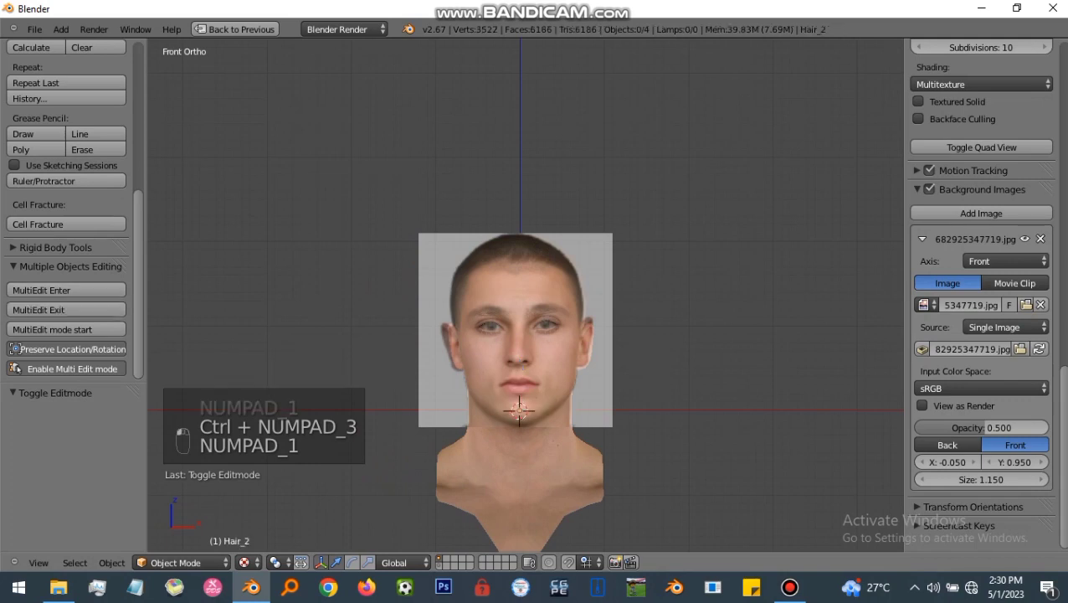
Step: Restore the full multi-area layout and display the complete Hair_1 mesh in Edit Mode with its UV layout
key(ctrl+Down)
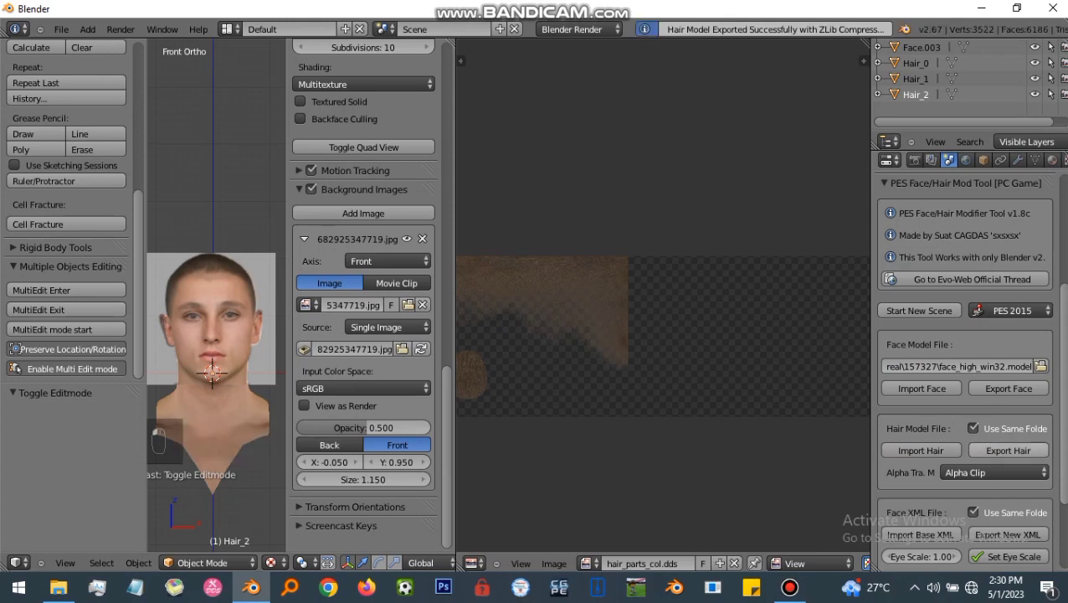
click(789, 586)
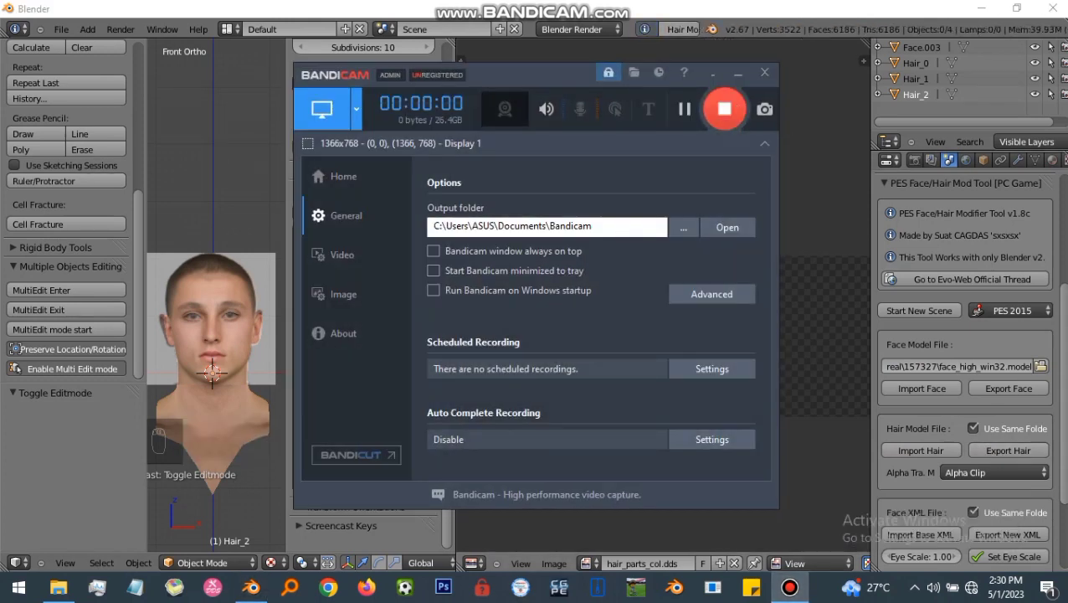
click(725, 72)
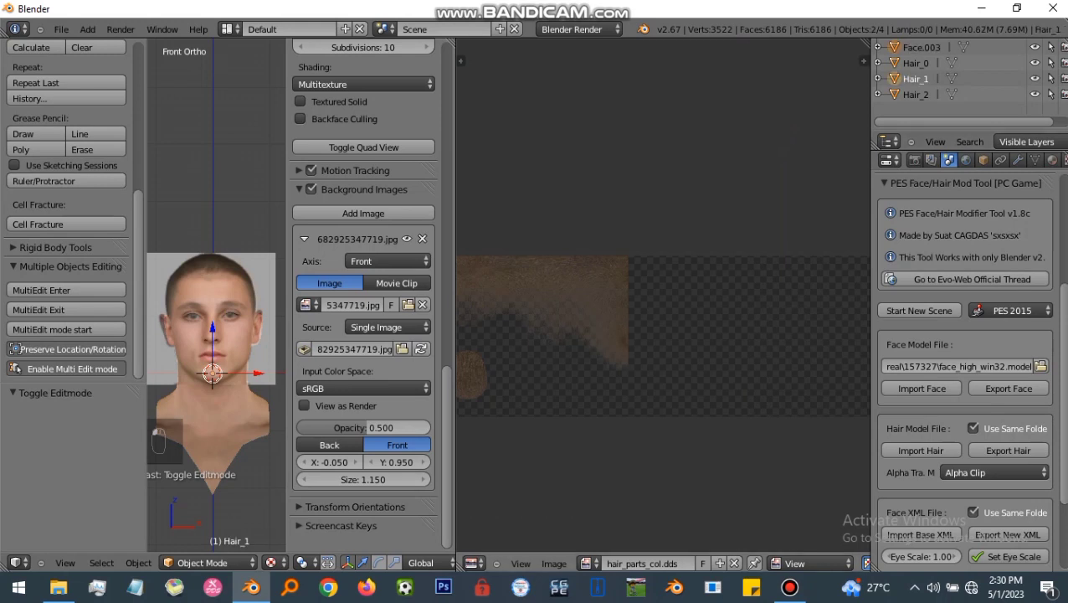
key(Tab)
key(a)
key(a)
key(a)
key(a)
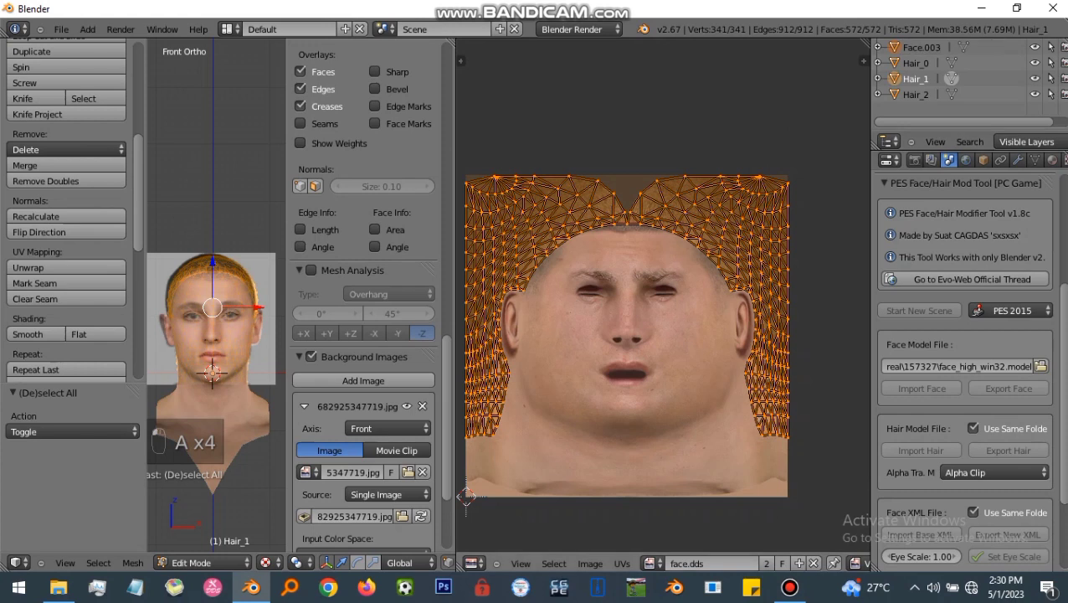
Step: Join Face.003 with Hair_1 into a single mesh and show the combined UV layout in Edit Mode
click(920, 48)
key(Tab)
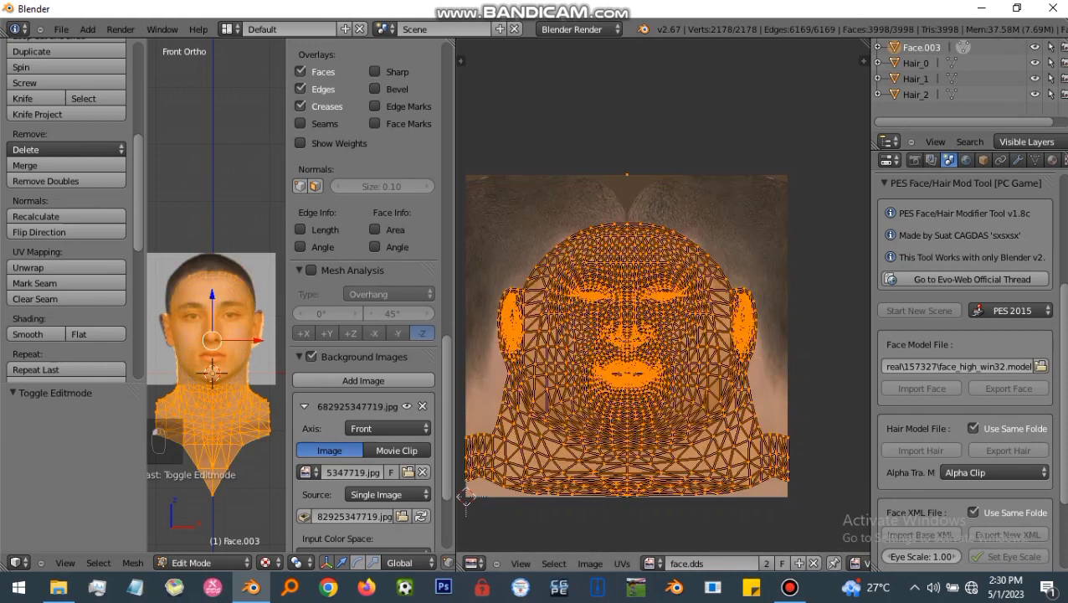
key(a)
key(a)
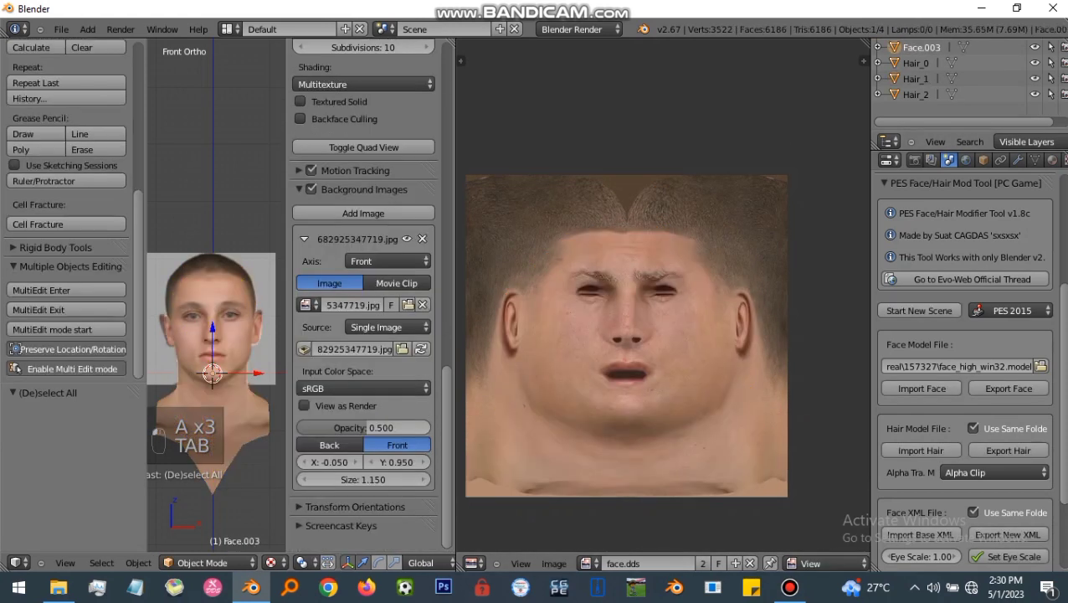
key(Tab)
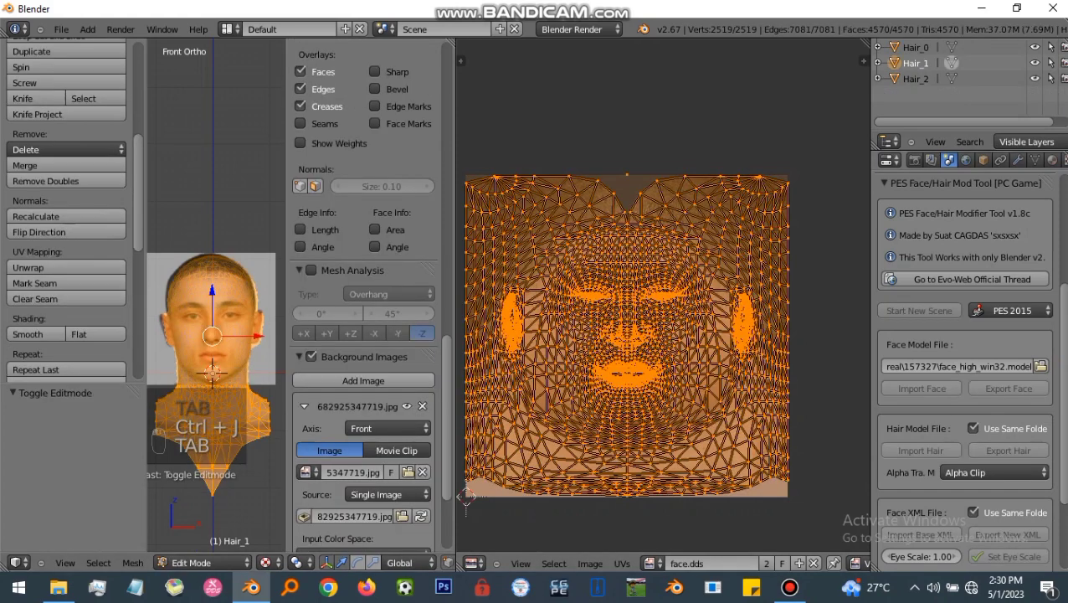
Step: Add a second UV map to the joined mesh and assign the photo 1682925347719.jpg to it
click(1035, 160)
click(652, 562)
click(703, 436)
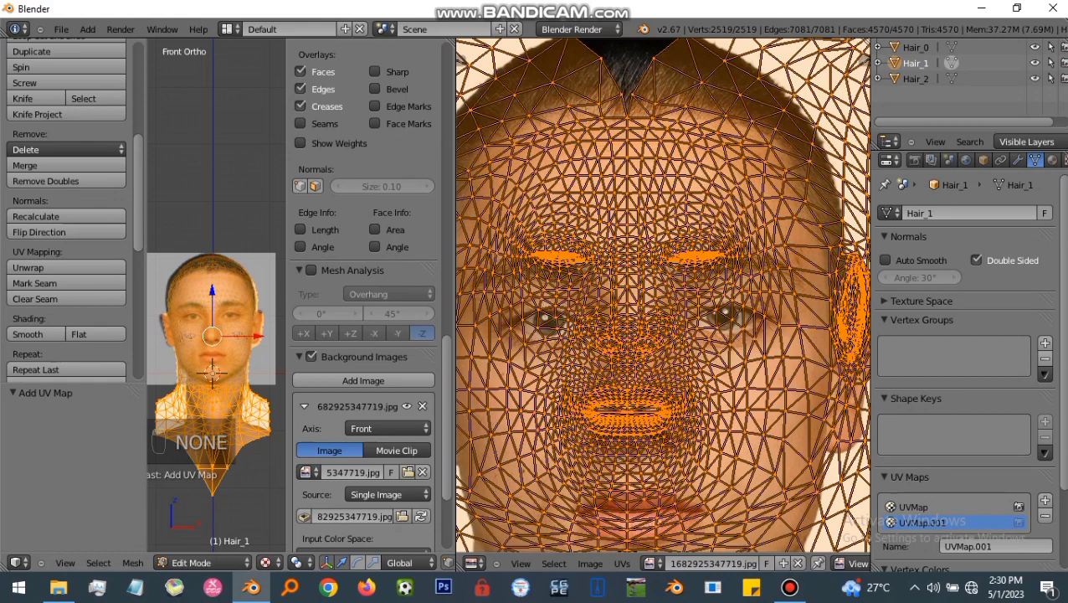
Step: Unwrap the whole mesh by projecting it from the front view onto the photo
key(u)
click(208, 453)
key(t)
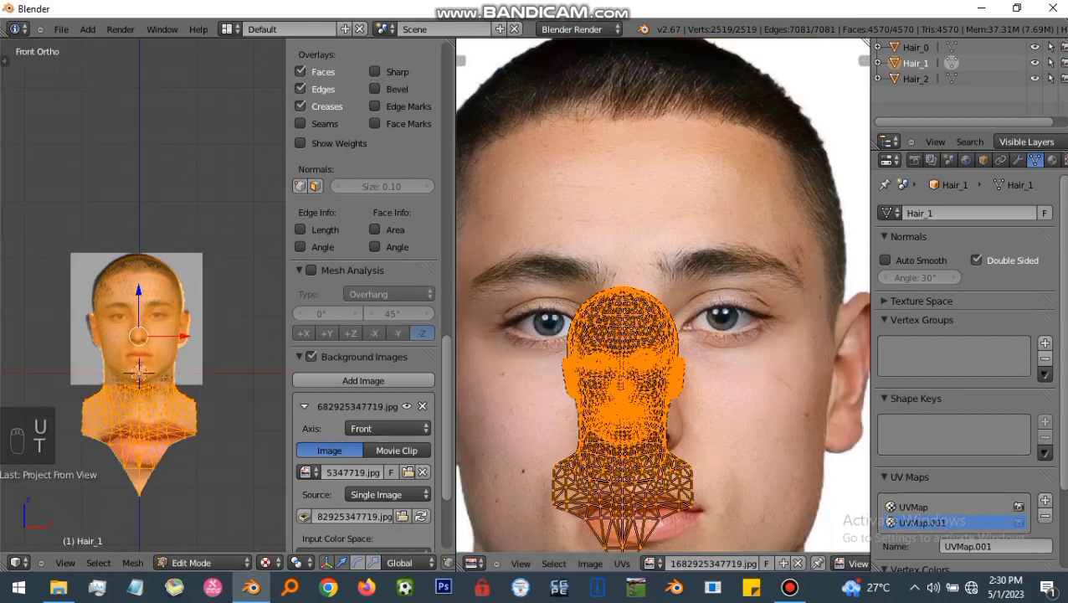
Step: Scale and move the projected UVs until the head outline and facial features fit over the face in the photo
key(s)
click(763, 115)
key(g)
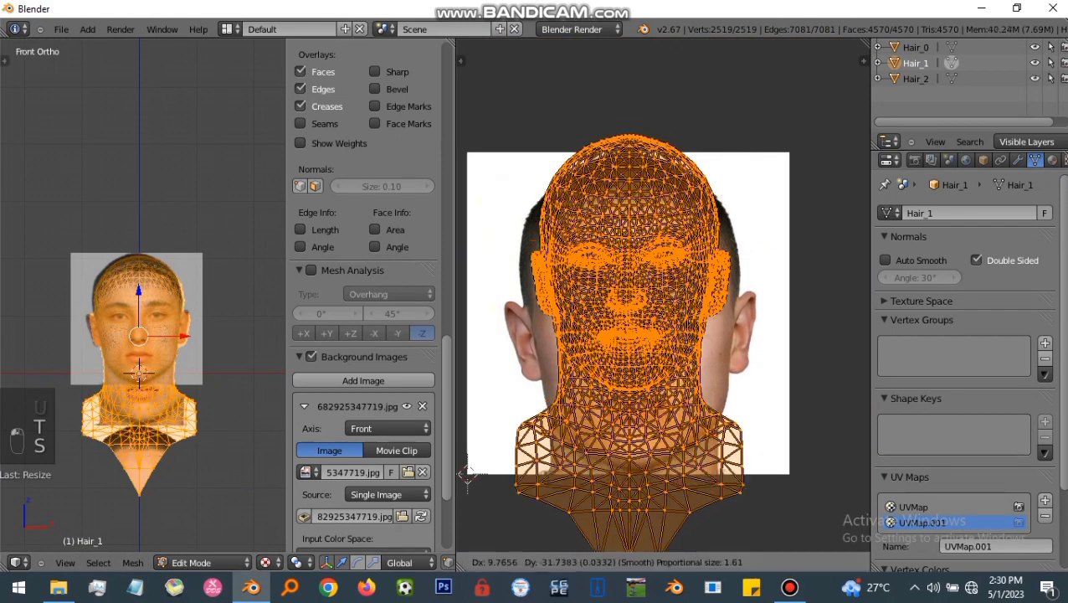
click(770, 164)
key(s)
click(699, 161)
key(g)
click(700, 185)
key(s)
click(709, 175)
key(s)
key(g)
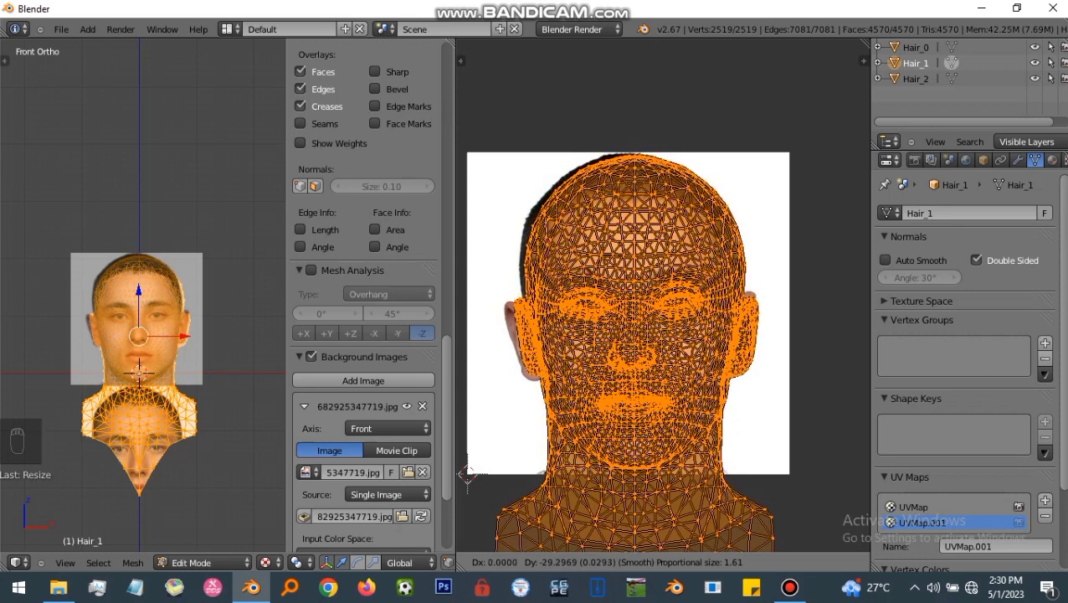
key(Return)
key(Tab)
Step: Compare an eye with the background photo in front and behind, and shift the UVs to line the eye up
key(t)
key(t)
key(t)
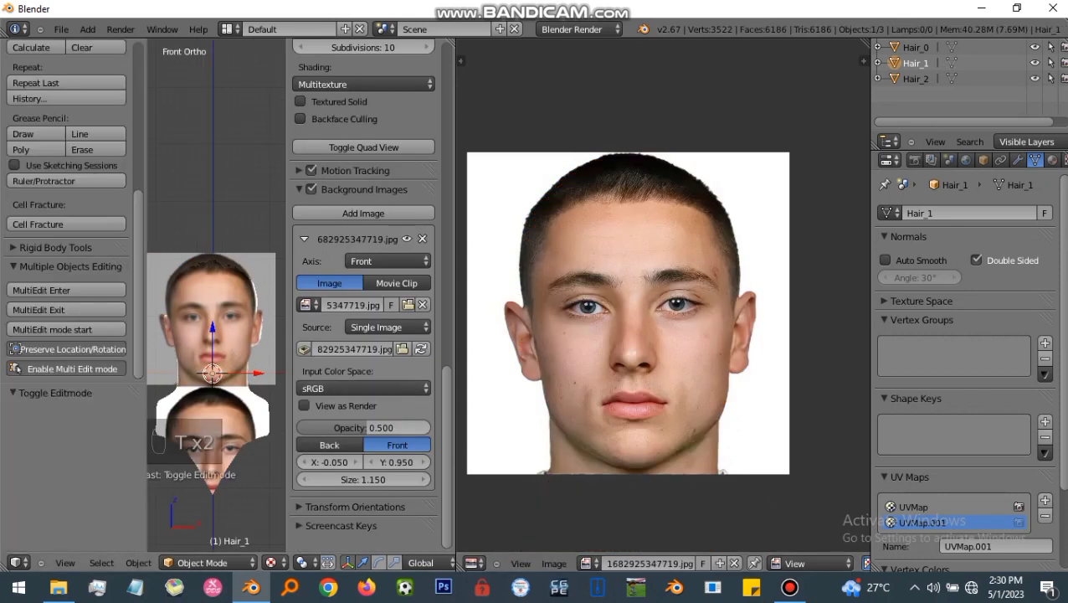
scroll(143, 292, up, 6)
click(330, 445)
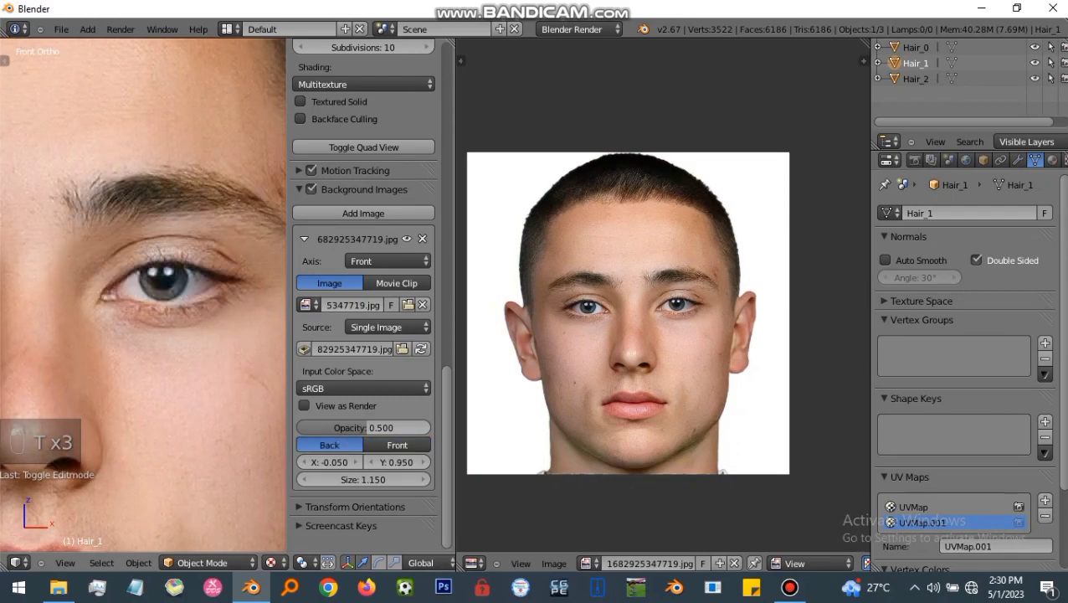
click(395, 445)
scroll(184, 263, up, 5)
click(331, 446)
key(Tab)
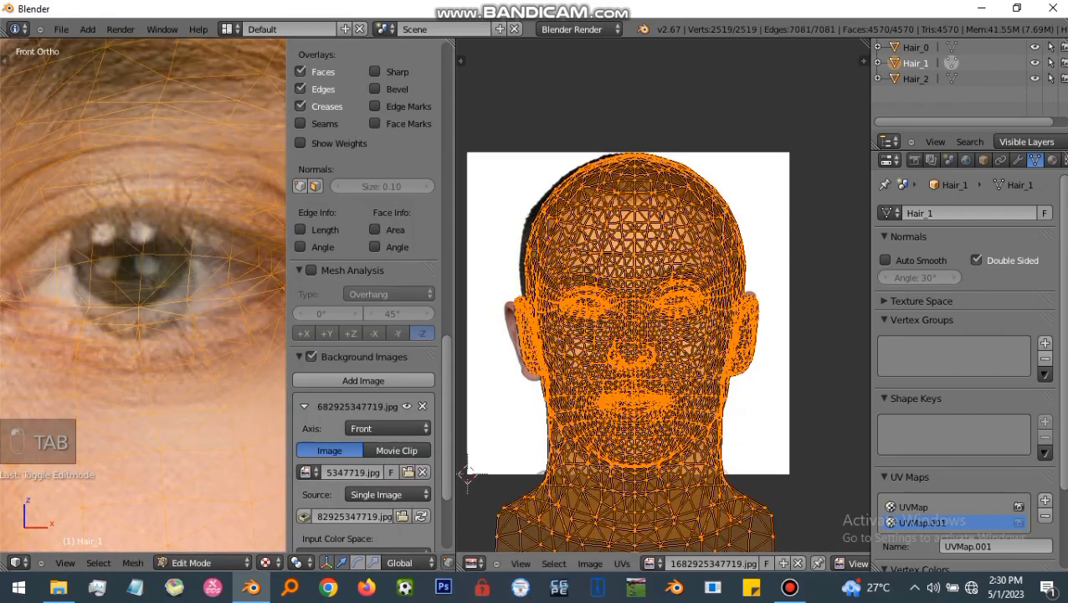
scroll(673, 321, up, 8)
key(g)
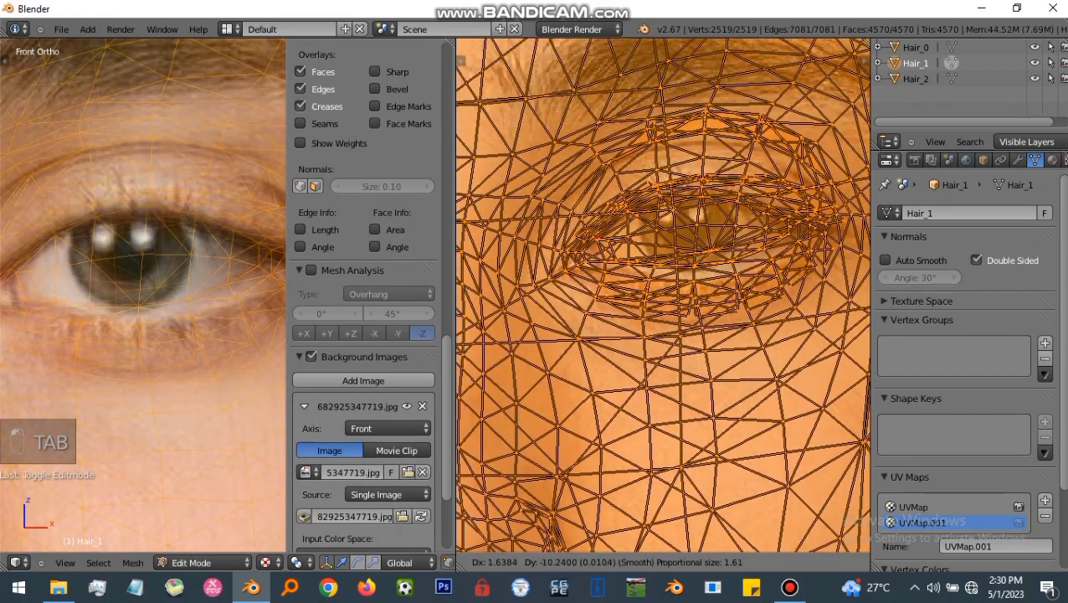
click(676, 331)
Step: Recheck the eye by switching the background photo between front and back, and nudge the UVs slightly to match it
scroll(365, 334, down, 2)
scroll(365, 419, down, 3)
click(335, 462)
click(391, 462)
click(335, 462)
click(397, 462)
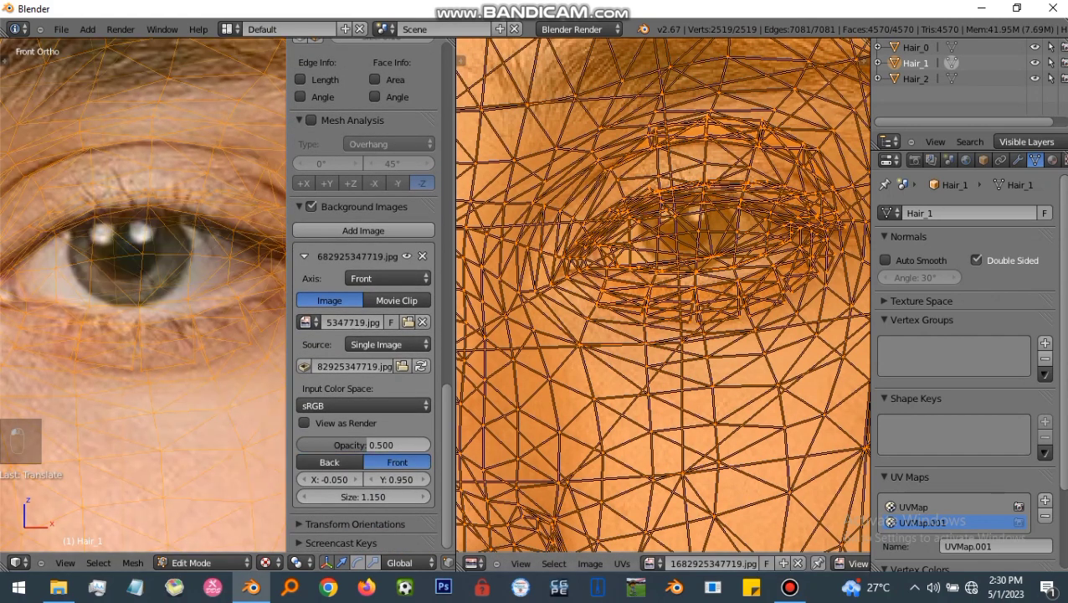
key(g)
scroll(143, 293, up, 5)
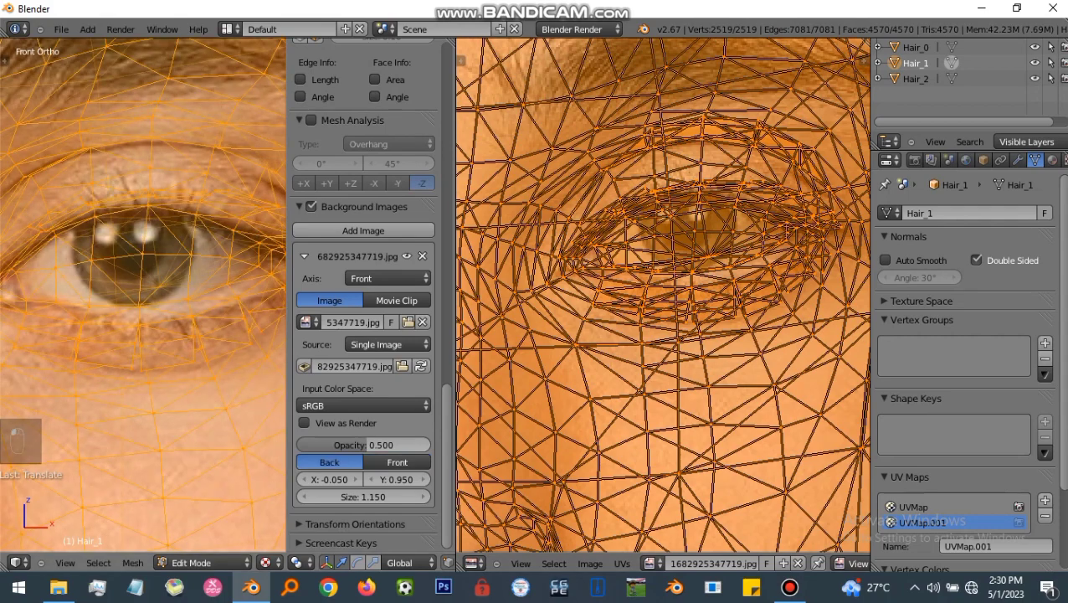
key(g)
click(670, 292)
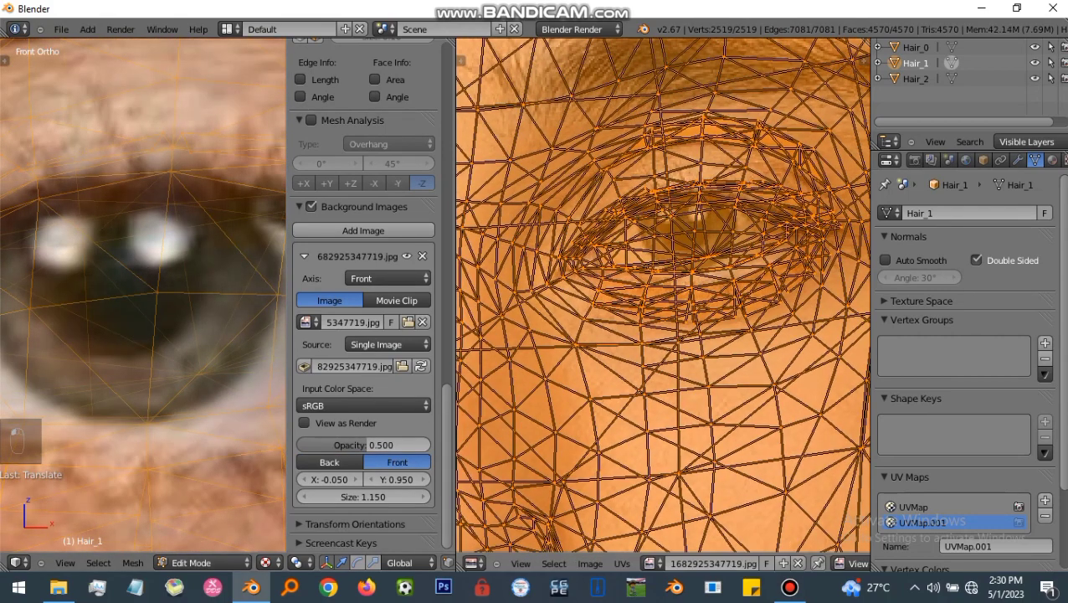
Step: Fine-tune the UV position at close range around the iris and compare the whole face with the background photo
scroll(662, 294, up, 2)
key(g)
click(669, 301)
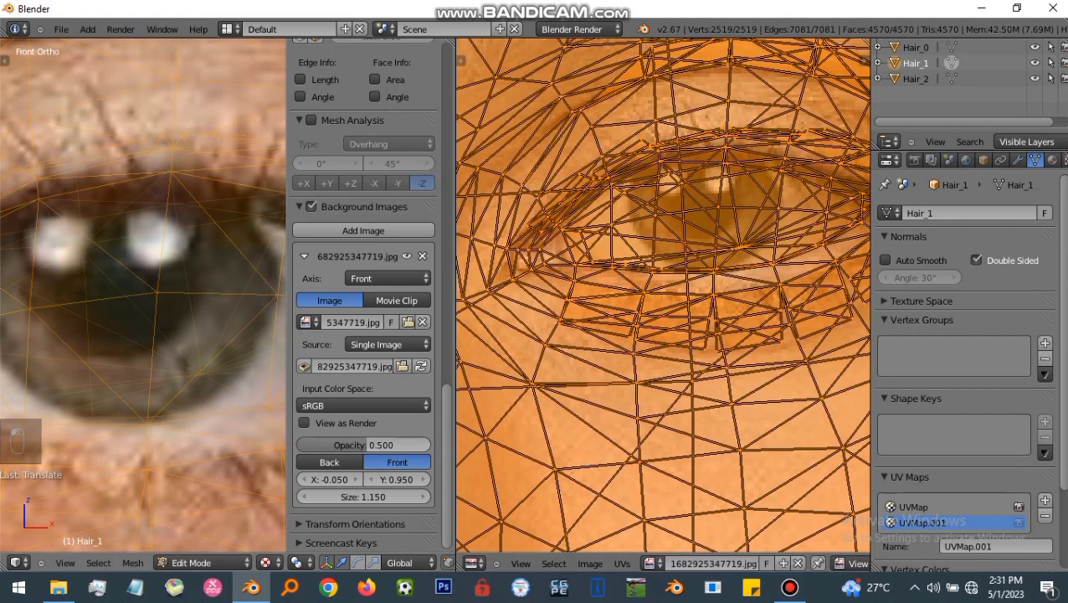
click(330, 462)
click(397, 461)
click(330, 462)
scroll(144, 293, down, 6)
key(Tab)
scroll(143, 293, down, 4)
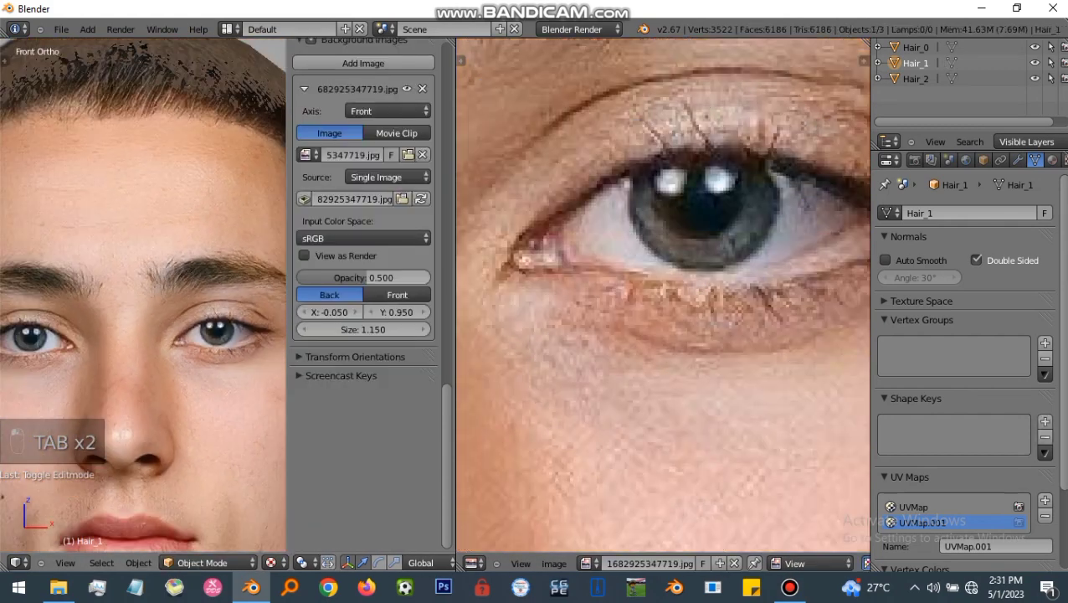
scroll(232, 336, down, 3)
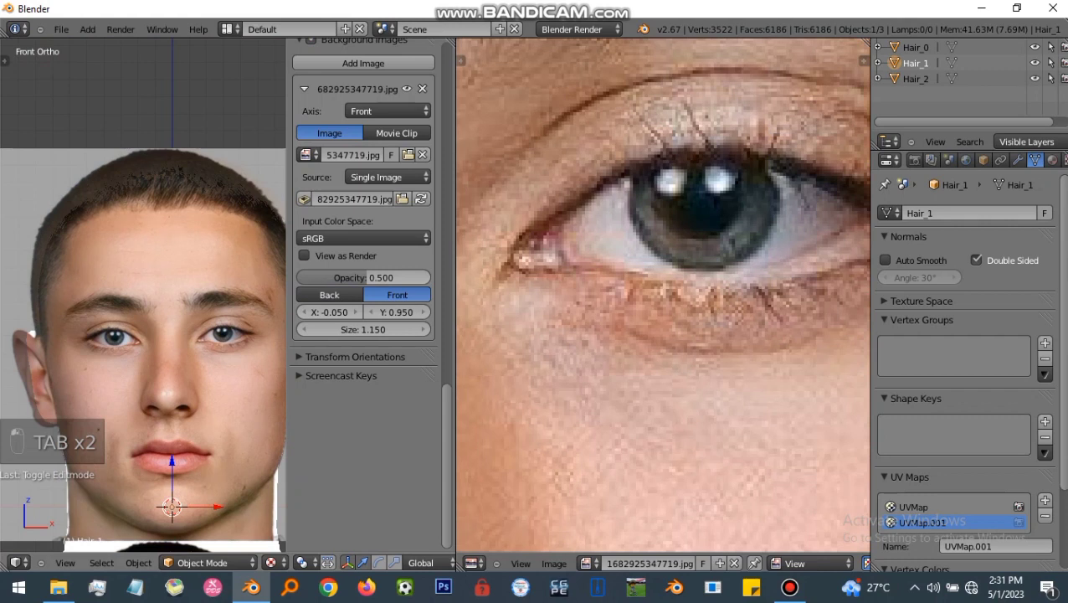
Step: Hide Hair_0 and Hair_2 and examine the head with the projected photo from the front and both sides
key(KP_3)
key(KP_1)
key(ctrl+KP_3)
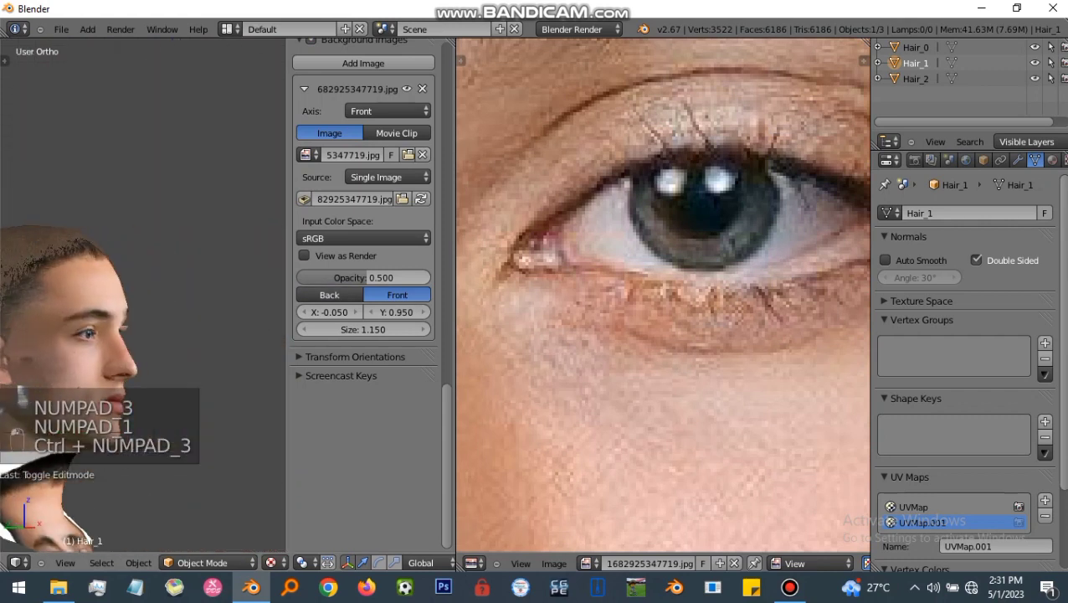
key(KP_1)
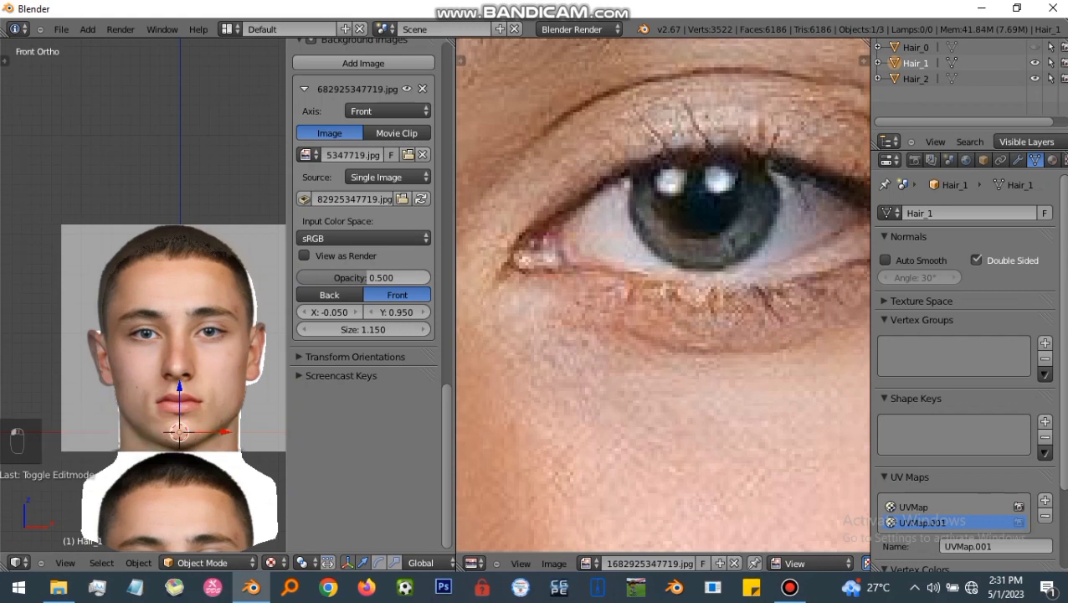
key(Tab)
key(Tab)
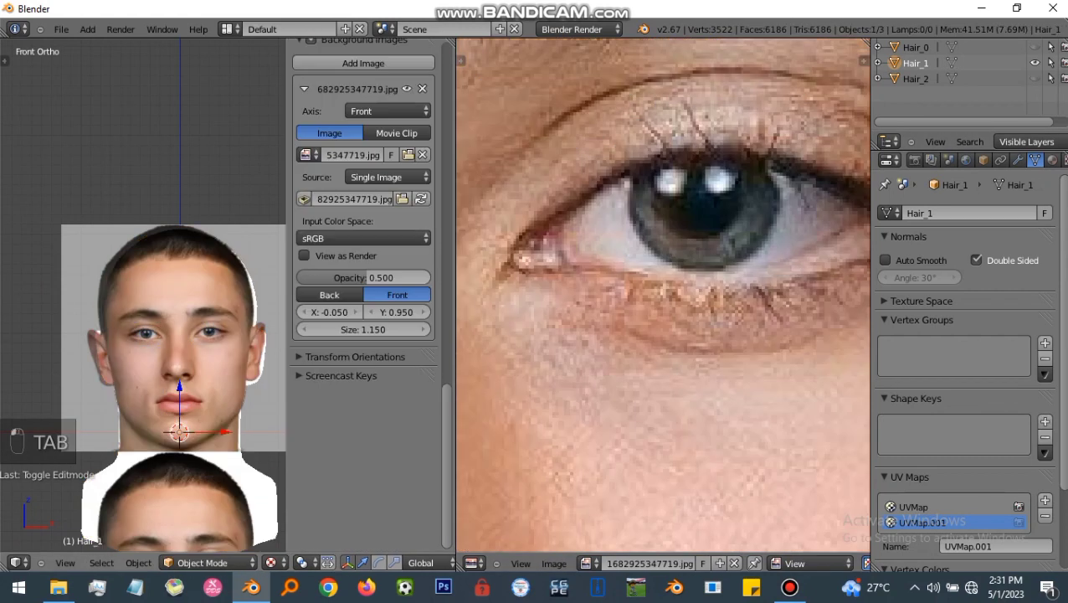
key(KP_3)
key(KP_1)
key(ctrl+KP_3)
key(KP_1)
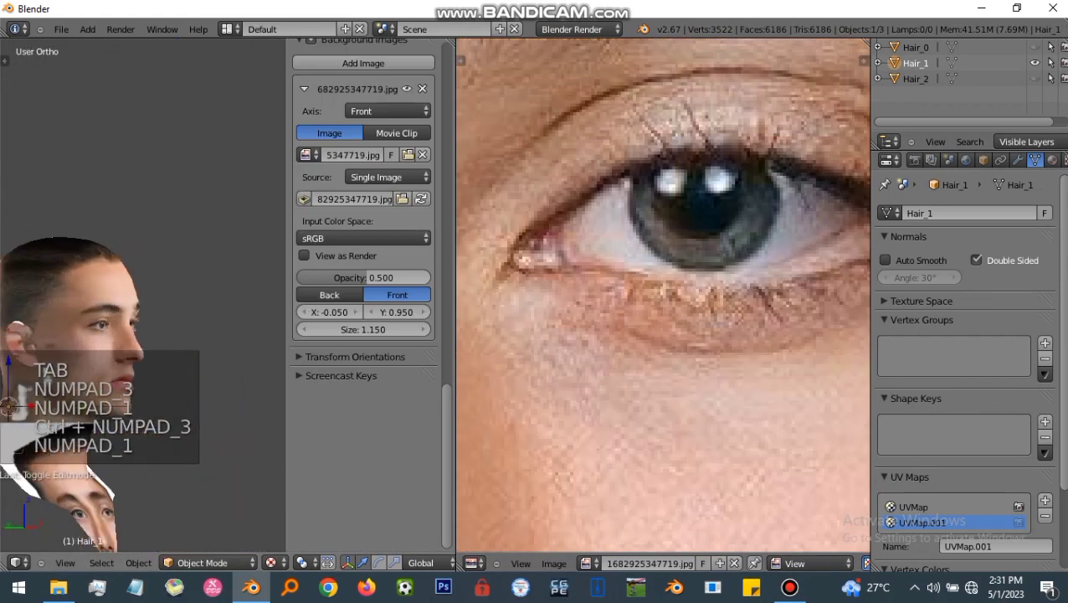
Step: Clear the mesh selection and place the background photo behind the head to examine the wireframe against the face
key(Tab)
key(a)
key(a)
key(a)
key(a)
key(a)
scroll(144, 295, down, 2)
shift+middle_drag(251, 301, 52, 309)
click(329, 363)
scroll(143, 294, down, 4)
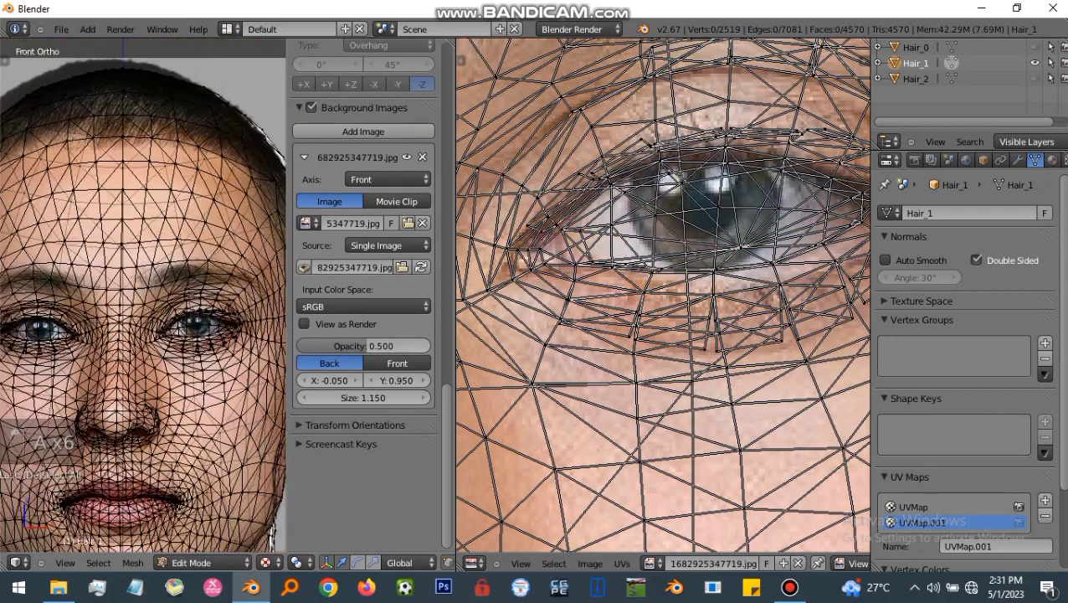
shift+middle_drag(159, 297, 113, 297)
Step: Examine the photo-textured head again from the front and in both side profiles
key(Tab)
scroll(143, 294, down, 2)
key(KP_3)
key(KP_1)
key(ctrl+KP_3)
key(KP_1)
key(a)
key(a)
key(a)
key(a)
key(Tab)
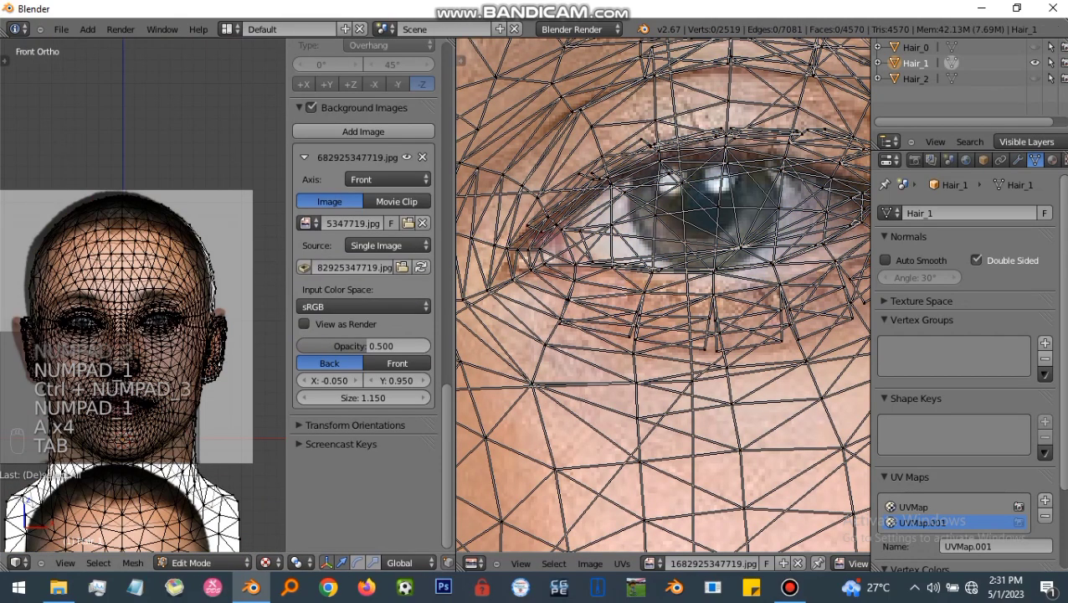
Step: Duplicate the joined head object in place
key(Tab)
key(shift+d)
key(Escape)
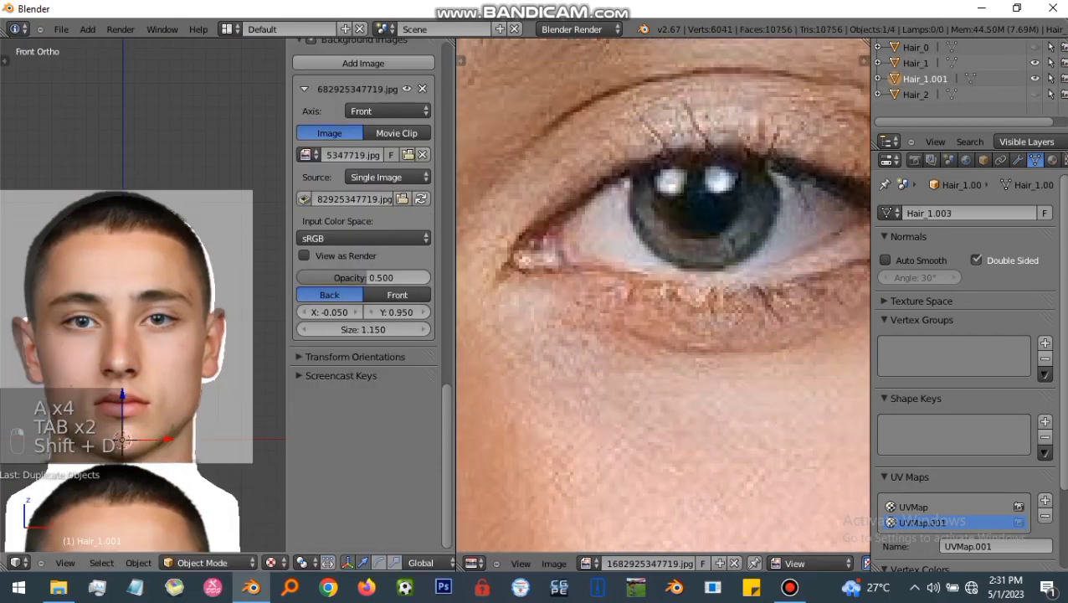
Step: Select the entire duplicated mesh and assign the mat_face/hair material to it
key(Tab)
key(a)
key(a)
key(a)
key(a)
key(a)
key(a)
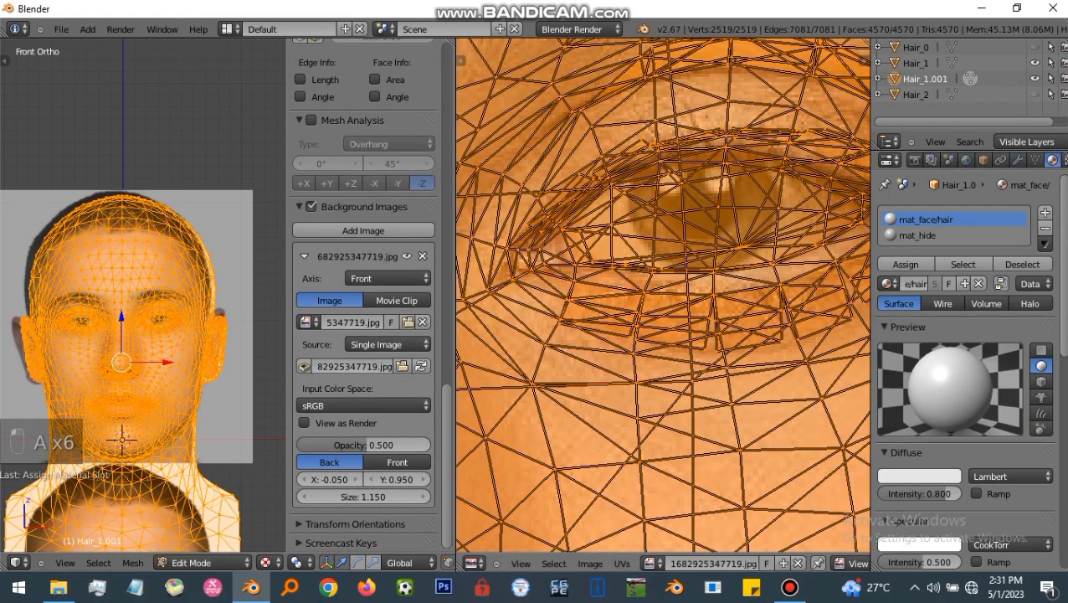
Step: Switch the UV editor area to the Node Editor and set up compositing nodes with an Image node feeding the face photo to the output
click(474, 562)
click(504, 397)
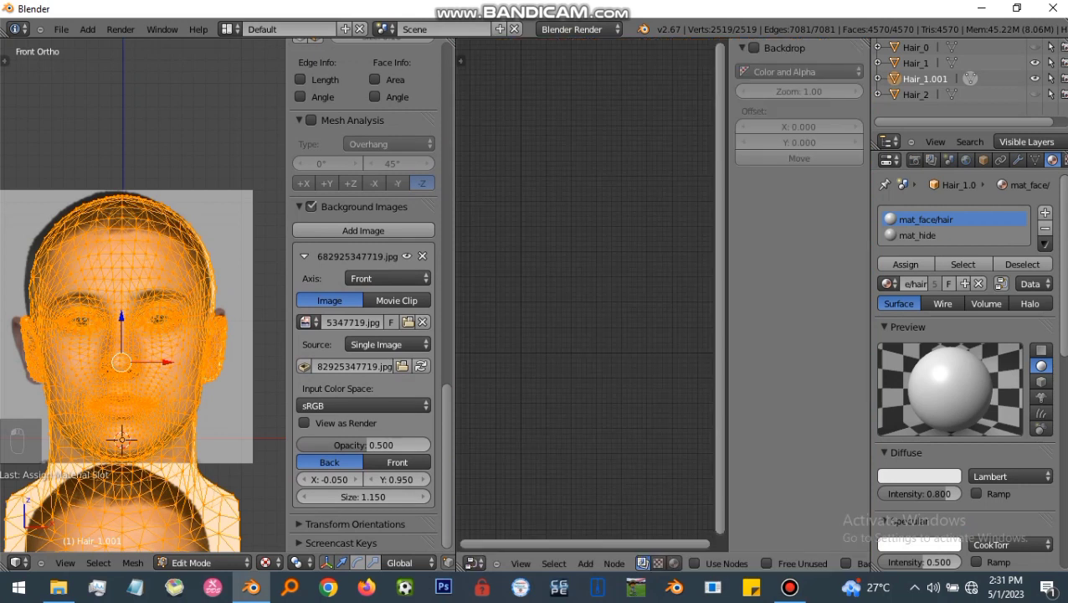
key(Delete)
key(shift+a)
mouse_move(520, 308)
click(643, 326)
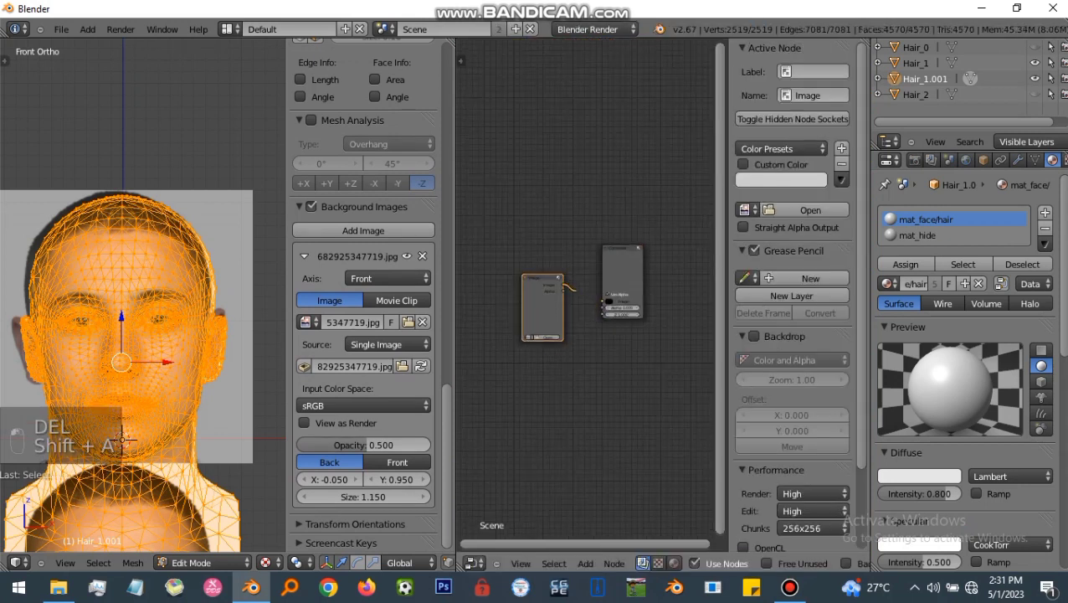
click(552, 351)
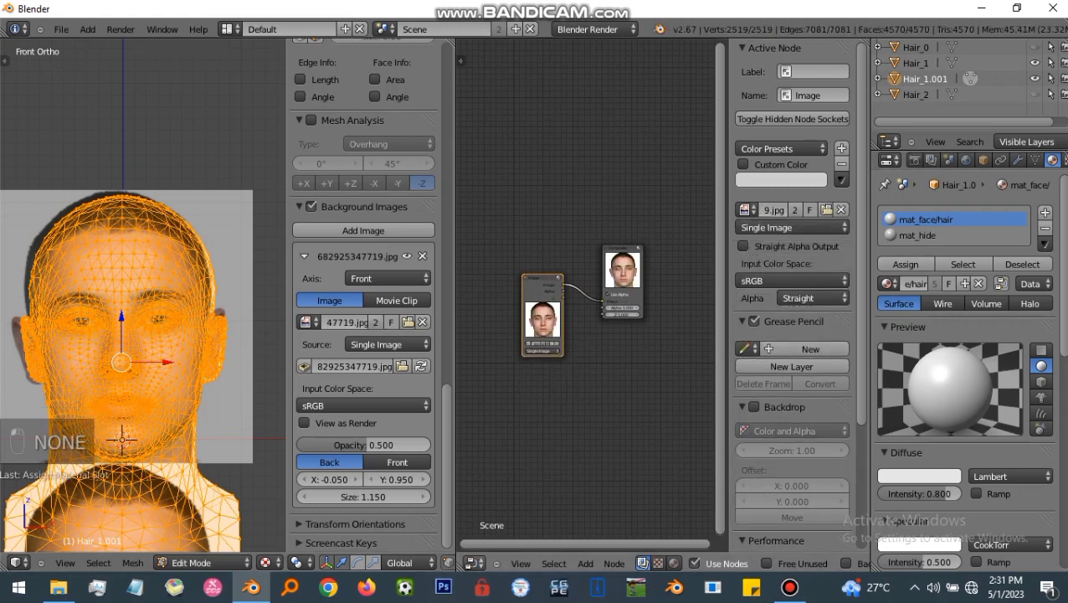
Step: Switch the Node Editor area back to the UV/Image Editor and make UVMap the active UV map of Hair_1
click(475, 563)
click(512, 461)
click(951, 62)
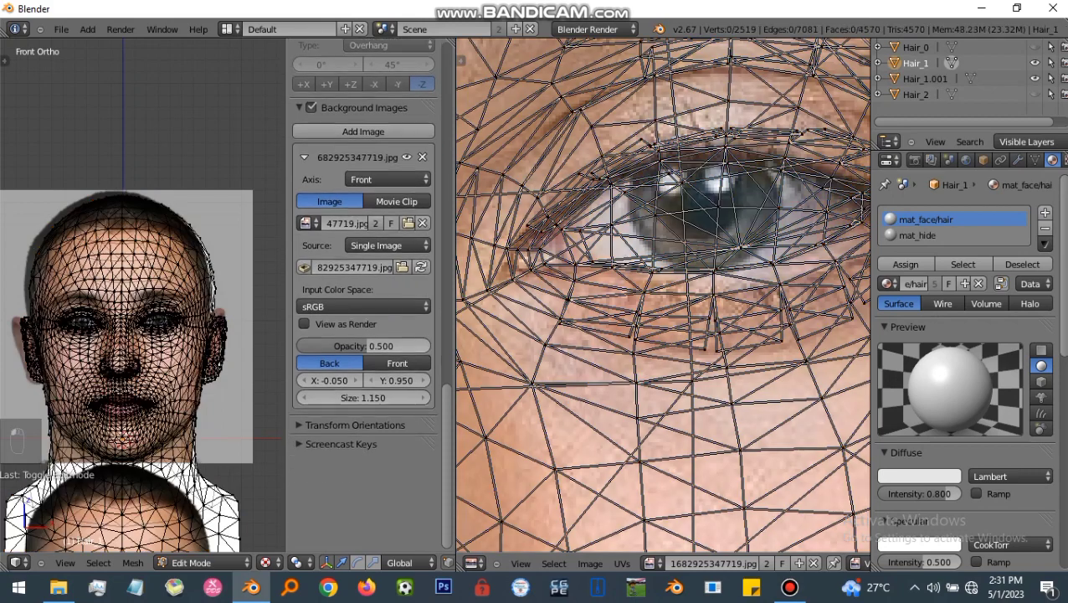
click(1035, 160)
click(925, 506)
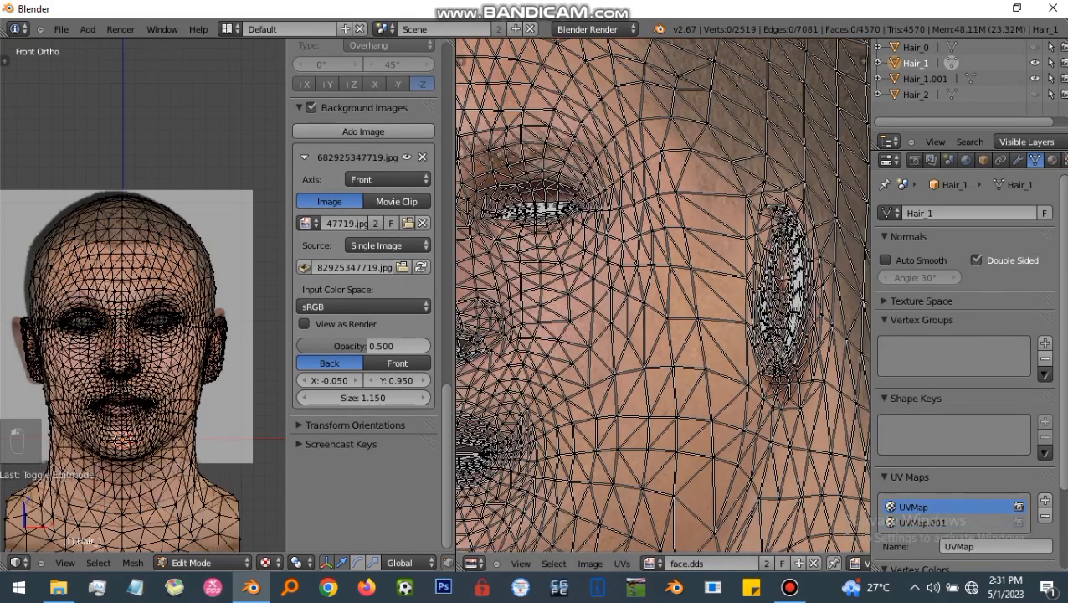
Step: Select the entire Hair_1 mesh and create a new blank image named Untitled for its UV layout
key(a)
click(813, 562)
click(717, 563)
click(704, 558)
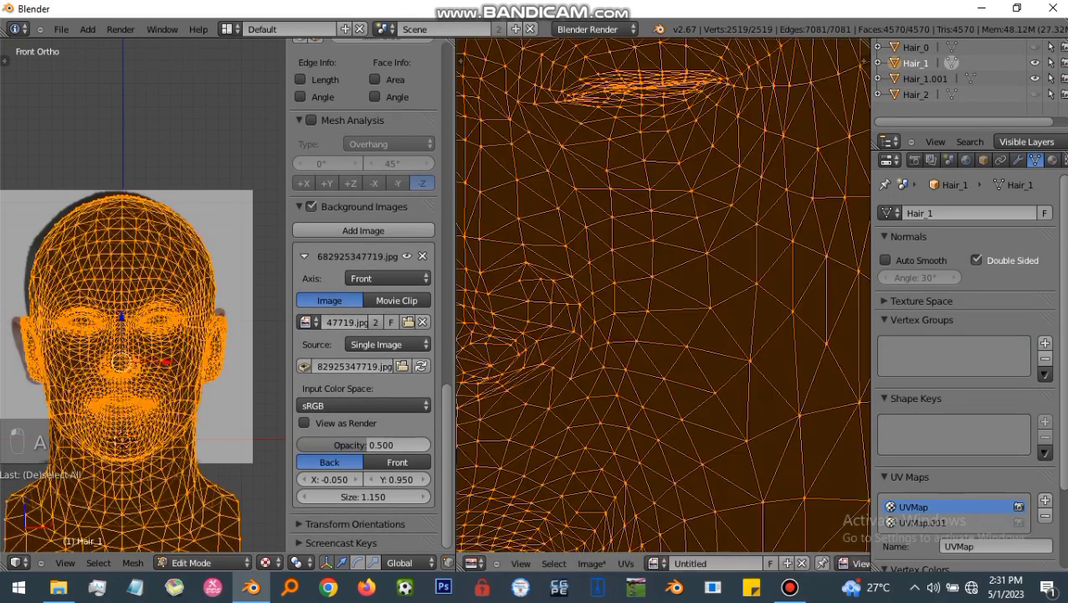
Step: Remove the UV map named UVMap from Hair_1.001 and assign the mat_face/hair material to its mesh
click(970, 78)
click(913, 506)
click(1044, 516)
click(1052, 160)
click(906, 264)
Step: Bake from Hair_1.001 onto Hair_1 with bake mode Textures and Selected to Active enabled
click(915, 63)
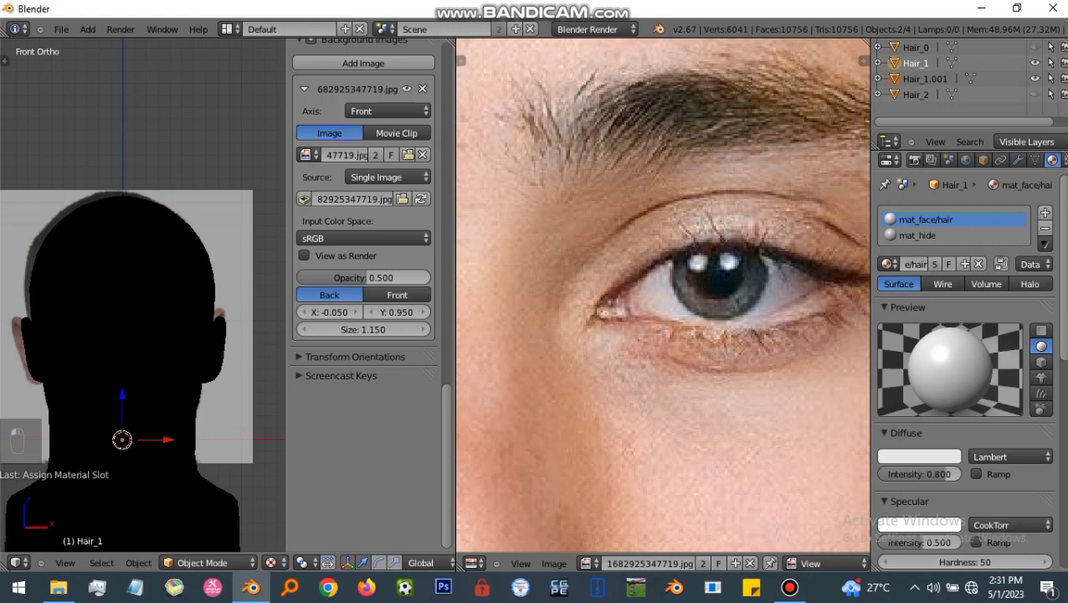
click(915, 159)
scroll(962, 360, down, 7)
scroll(962, 377, down, 4)
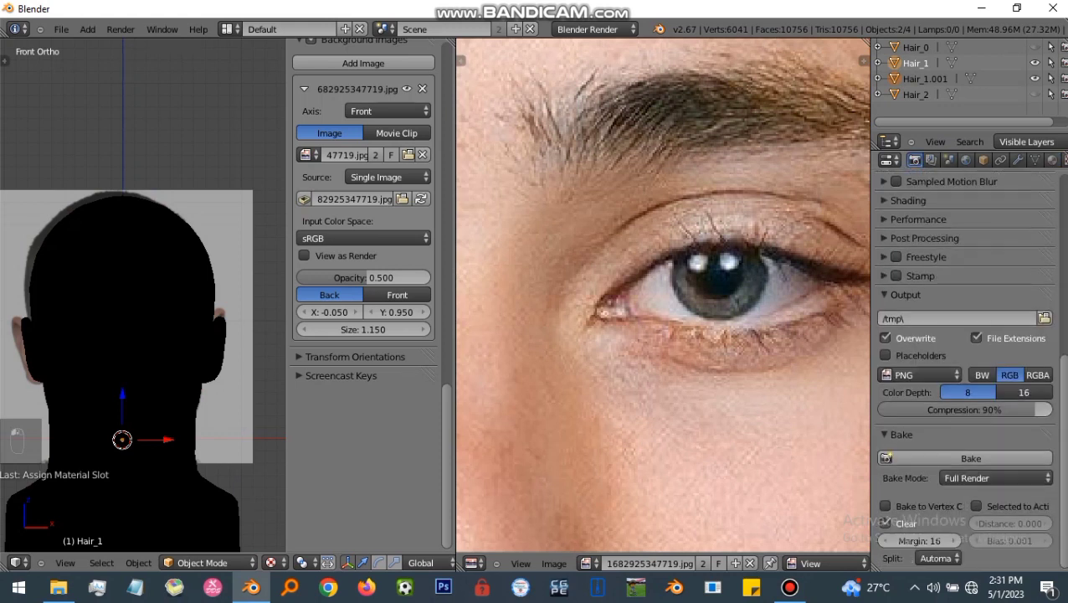
click(995, 477)
click(963, 390)
click(971, 458)
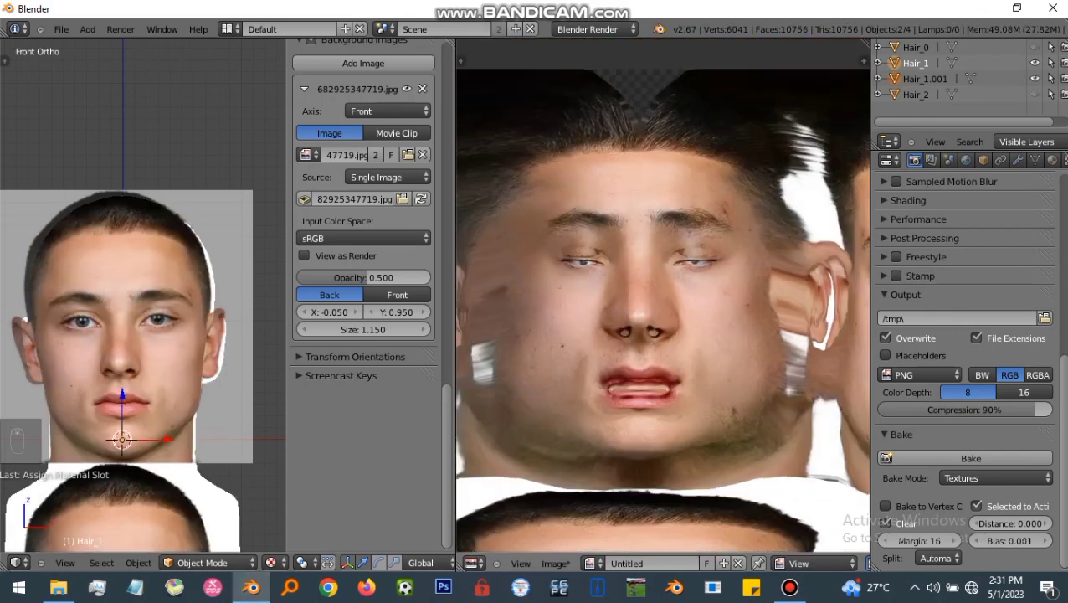
Step: Examine the baked face texture on the head from the front and both sides
key(Tab)
key(Tab)
key(Tab)
key(Tab)
key(Tab)
key(Tab)
key(Tab)
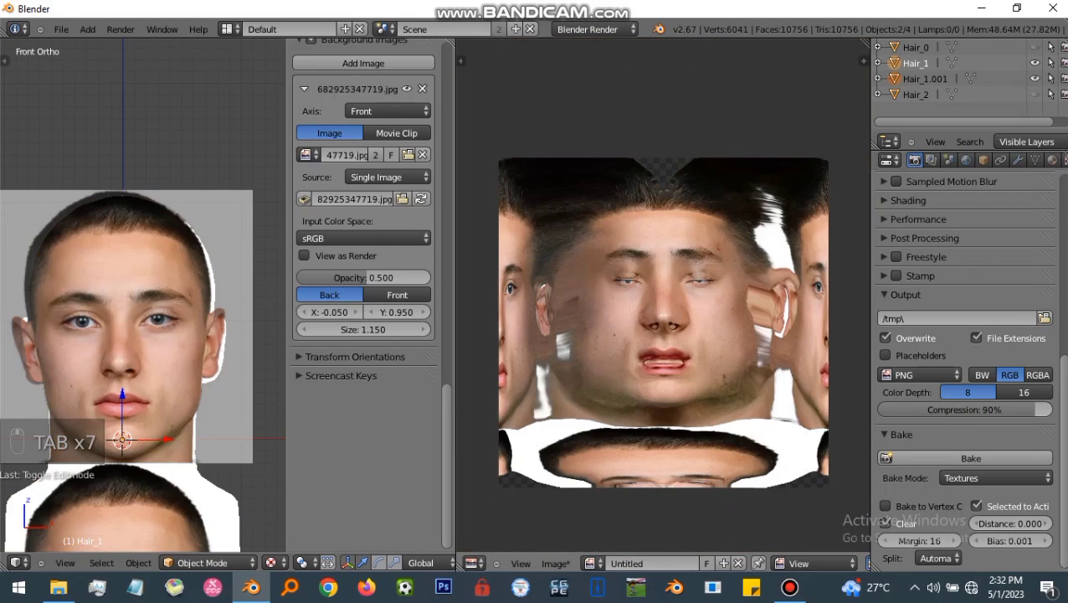
key(Tab)
key(Tab)
key(Tab)
key(KP_3)
key(KP_1)
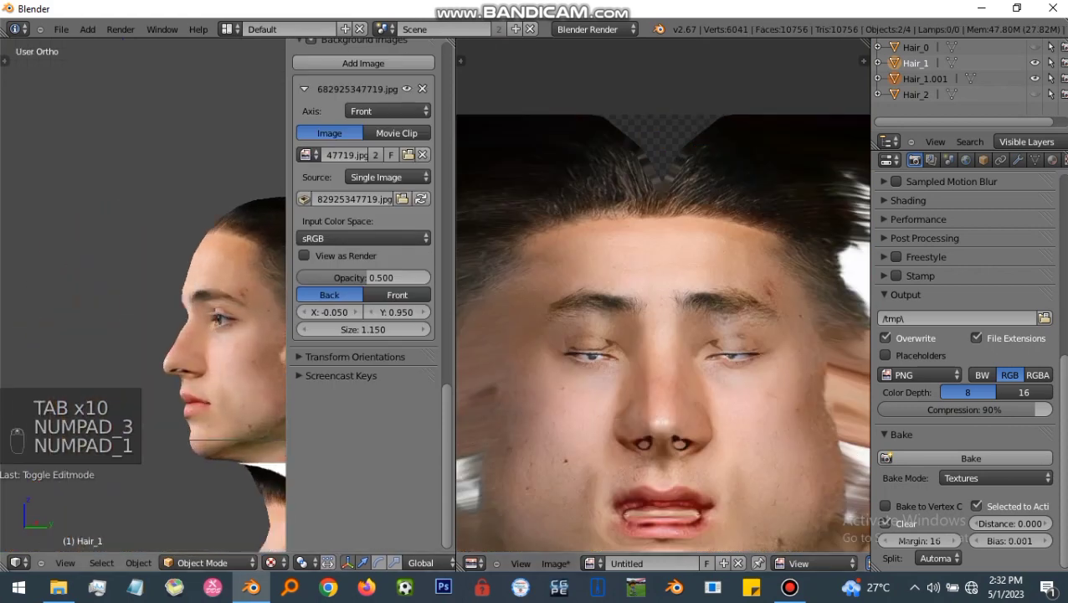
key(ctrl+KP_3)
key(KP_1)
key(Tab)
key(Tab)
key(Tab)
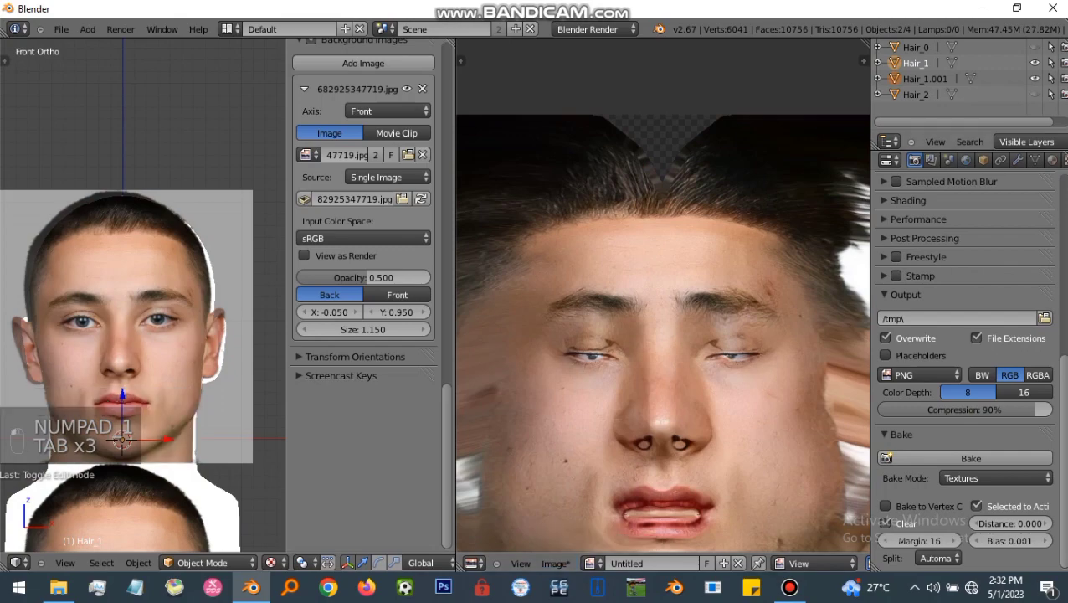
Step: Open the Hair_1.001 mesh for editing, clear its selection and enable proportional editing
click(970, 78)
key(a)
key(a)
key(a)
key(a)
key(a)
key(a)
key(a)
key(a)
key(a)
key(a)
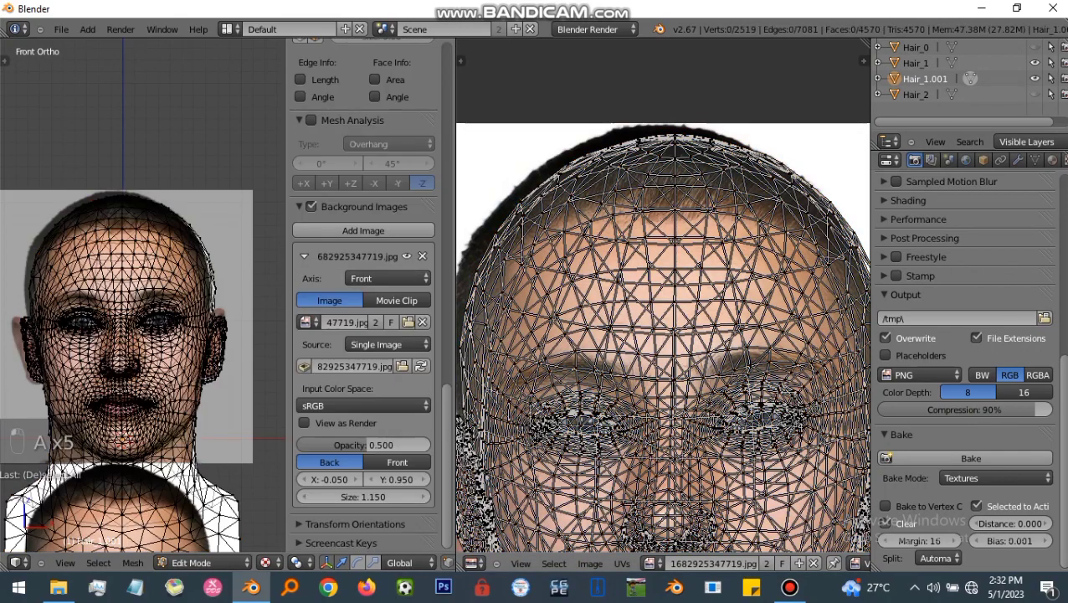
key(a)
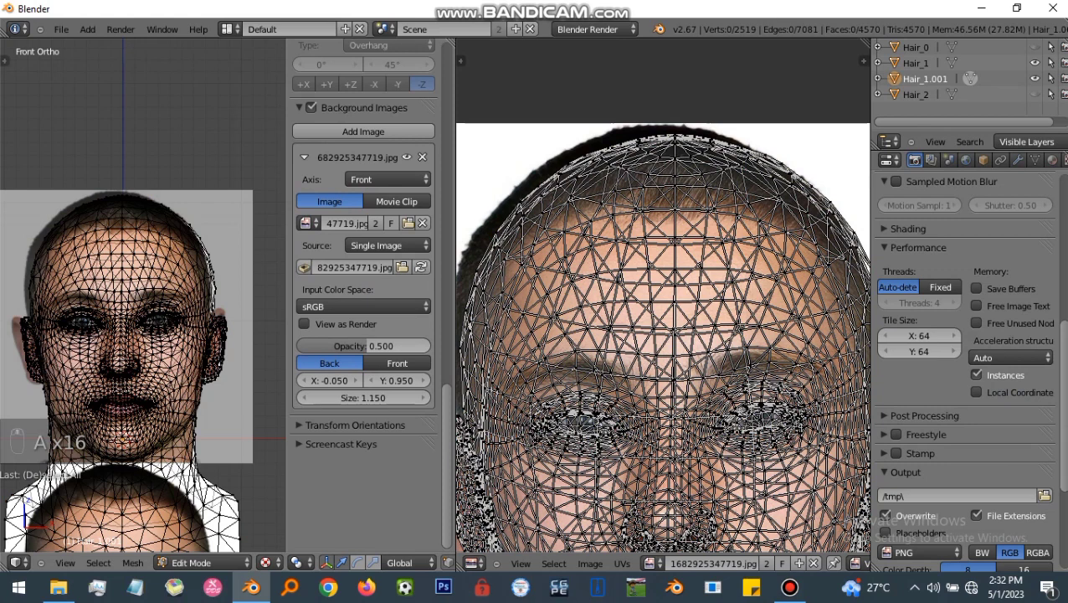
scroll(373, 562, down, 6)
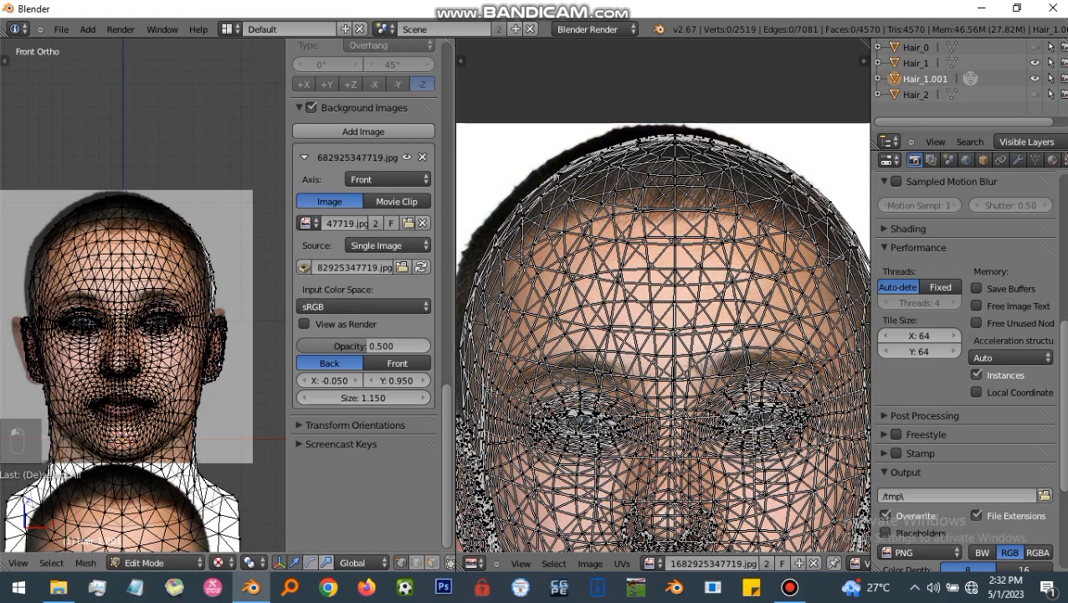
click(405, 562)
click(429, 562)
click(452, 529)
Step: Circle-select the vertices along the hairline across the forehead of Hair_1.001
scroll(92, 242, up, 3)
key(a)
key(a)
key(a)
key(a)
key(a)
key(a)
key(a)
scroll(17, 431, up, 2)
key(c)
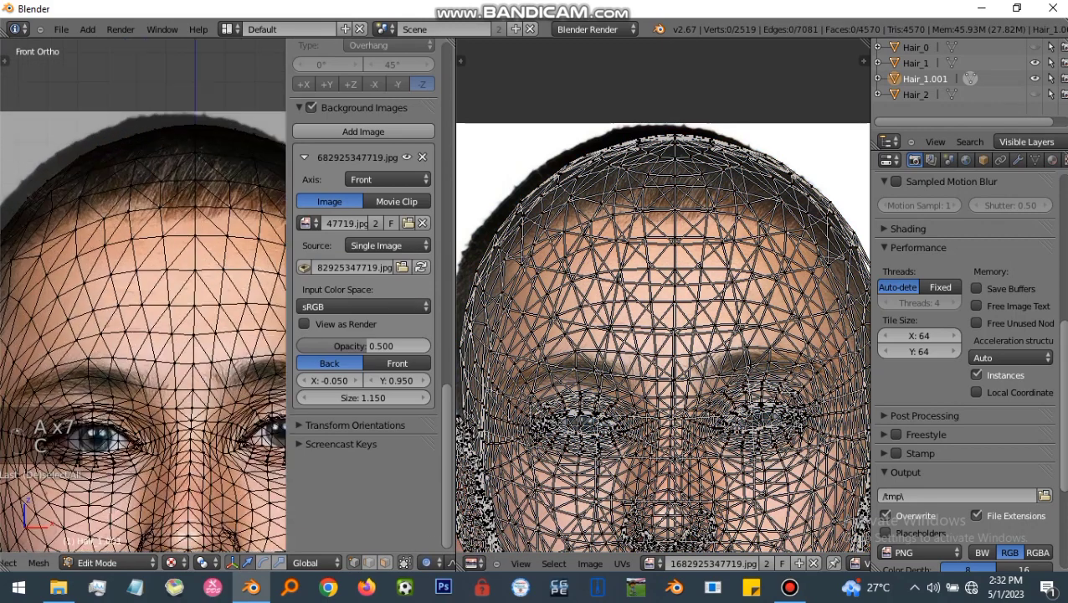
mouse_move(12, 271)
mouse_down()
mouse_move(10, 257)
mouse_move(51, 227)
mouse_move(201, 203)
mouse_up()
right_click(201, 203)
ctrl+scroll(200, 203, up, 1)
ctrl+scroll(201, 203, up, 3)
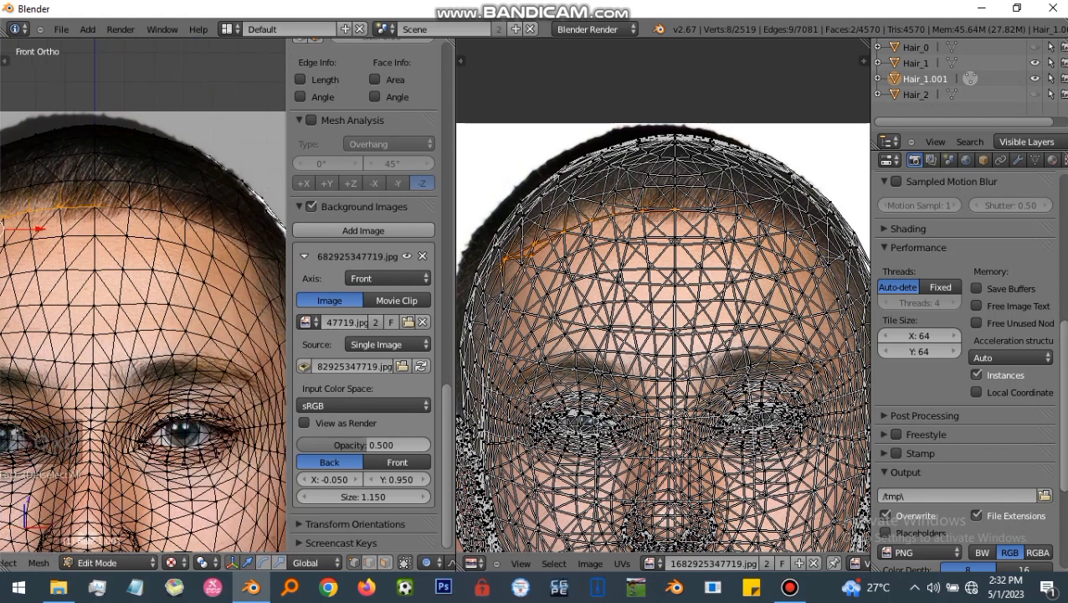
drag(136, 206, 234, 241)
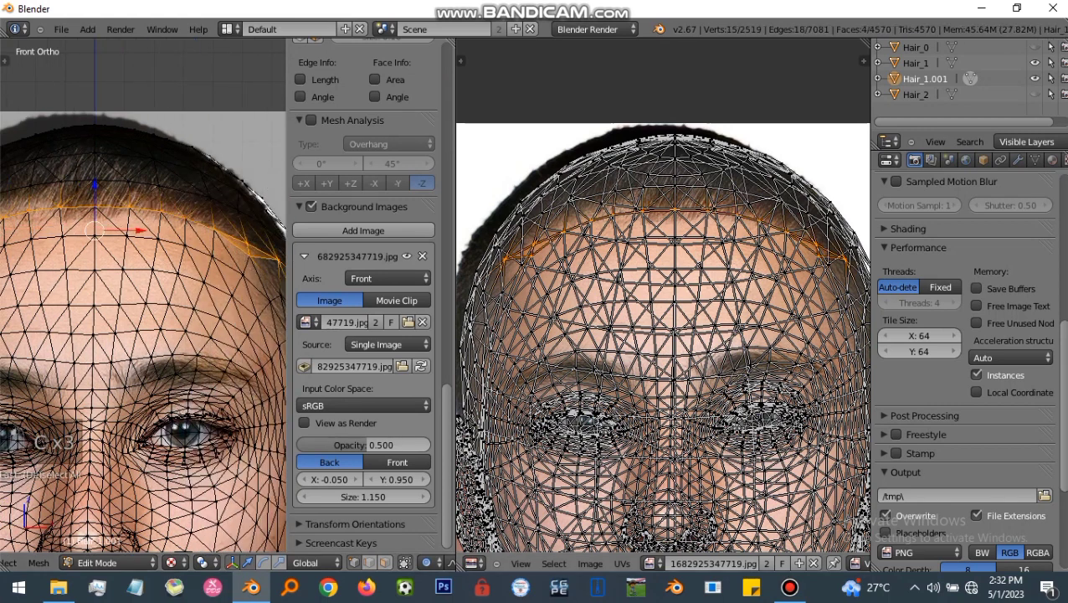
Step: Move the selected hairline UVs slightly upward on the face photo with smooth proportional falloff
key(g)
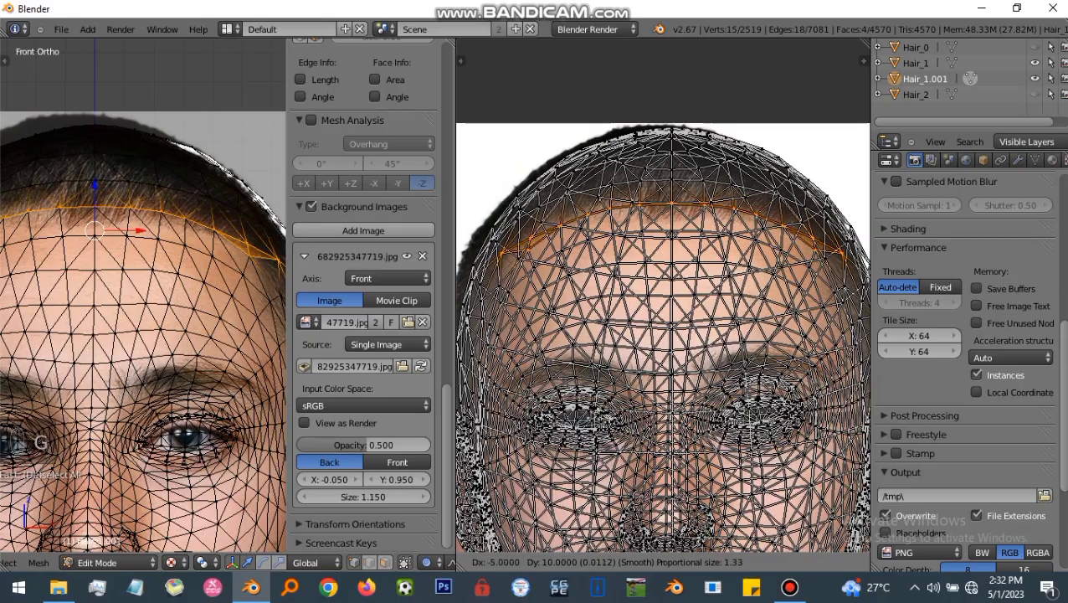
scroll(663, 293, up, 16)
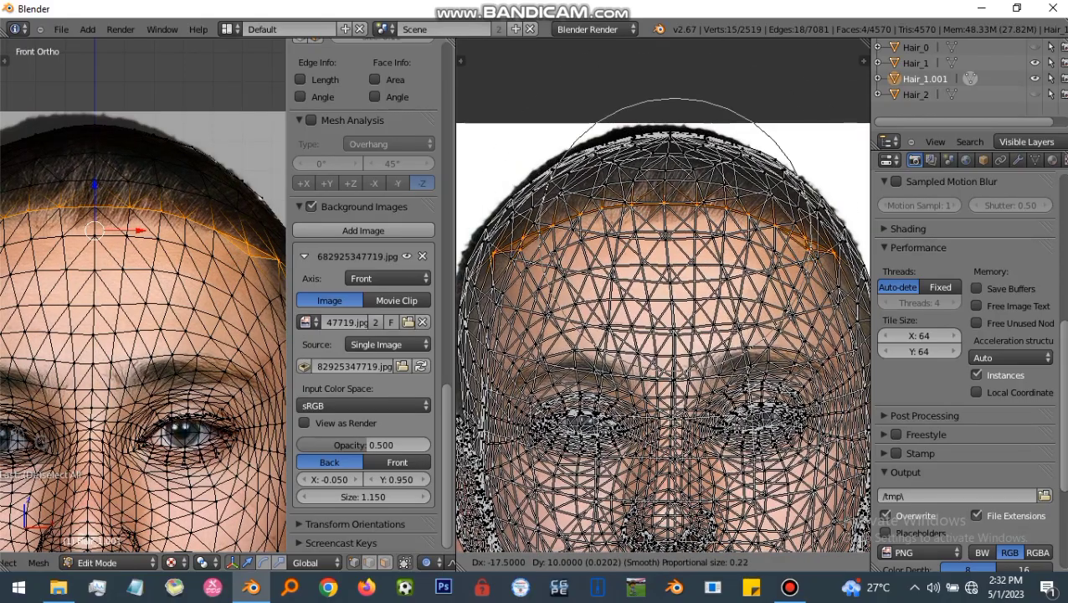
right_click(624, 332)
drag(624, 333, 661, 311)
right_click(615, 325)
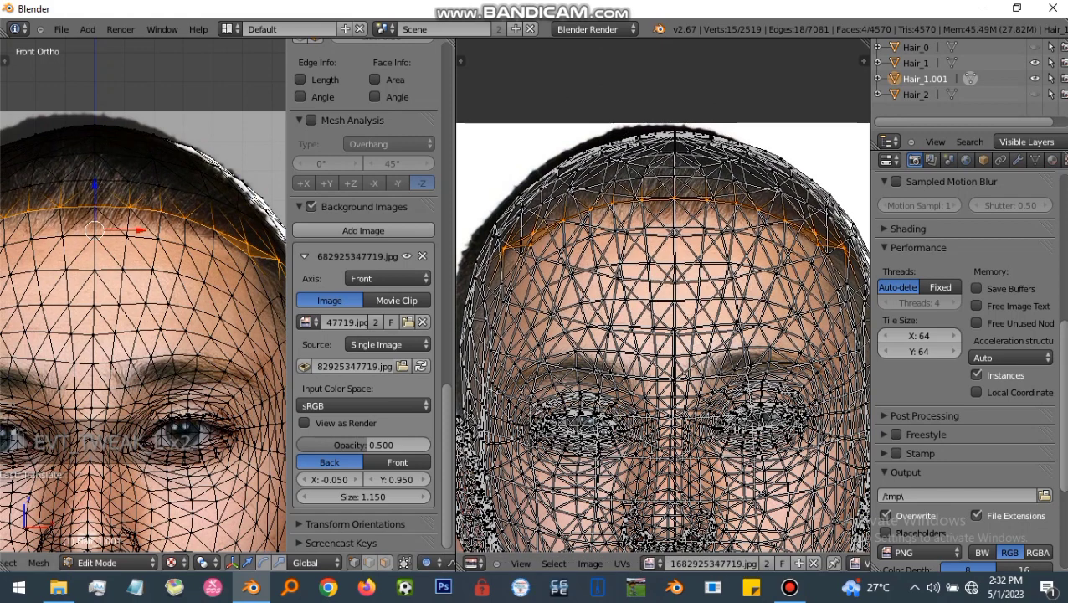
Step: Leave mesh editing, make Hair_1 the active target and bake the adjusted photo texture onto it again
key(Tab)
scroll(217, 255, down, 1)
shift+right_click(220, 253)
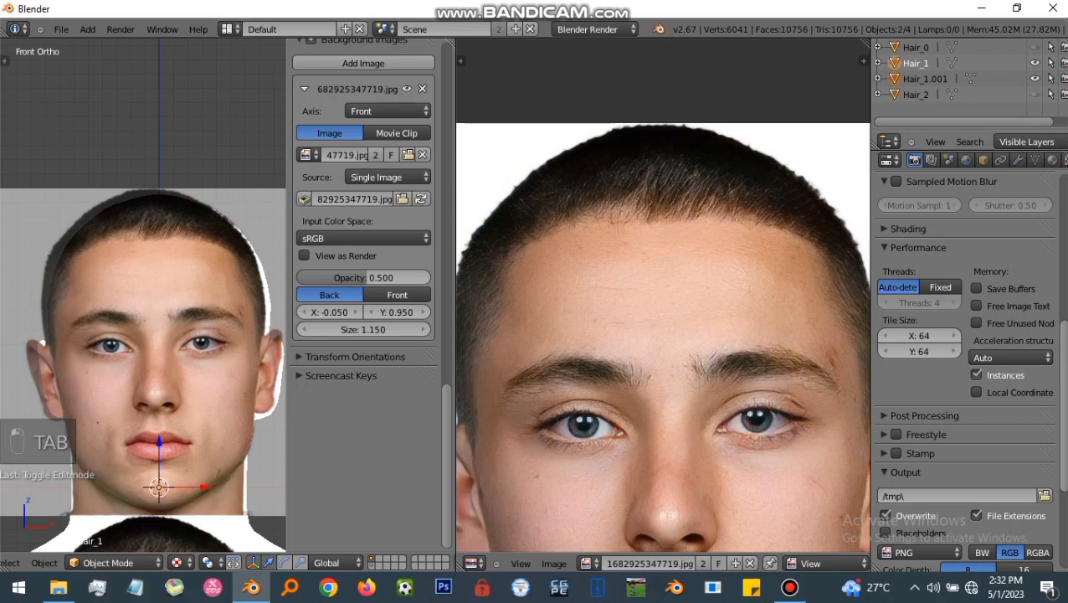
scroll(963, 418, down, 5)
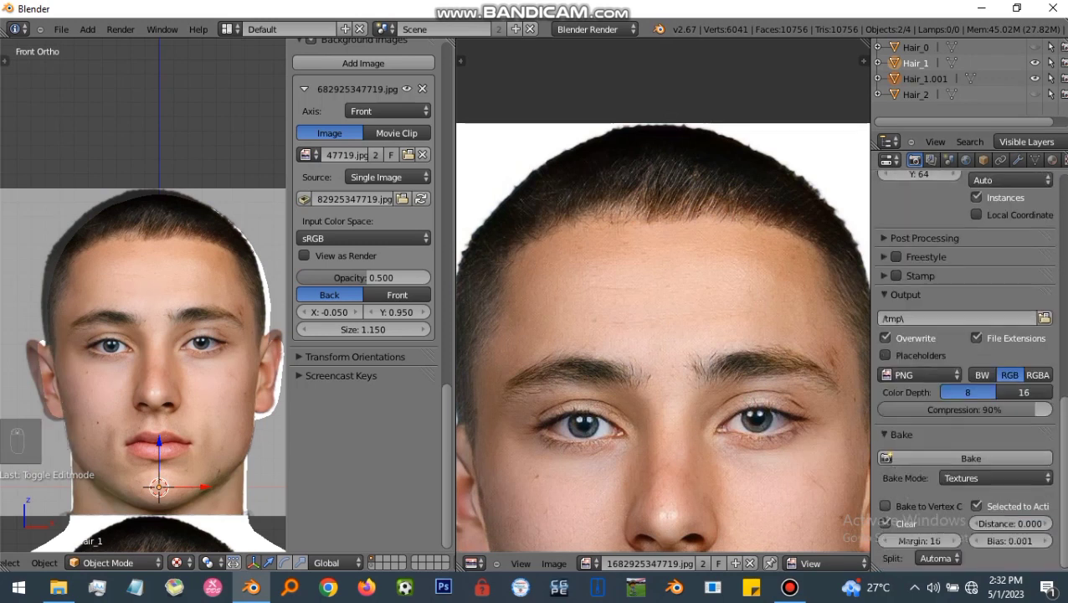
click(970, 458)
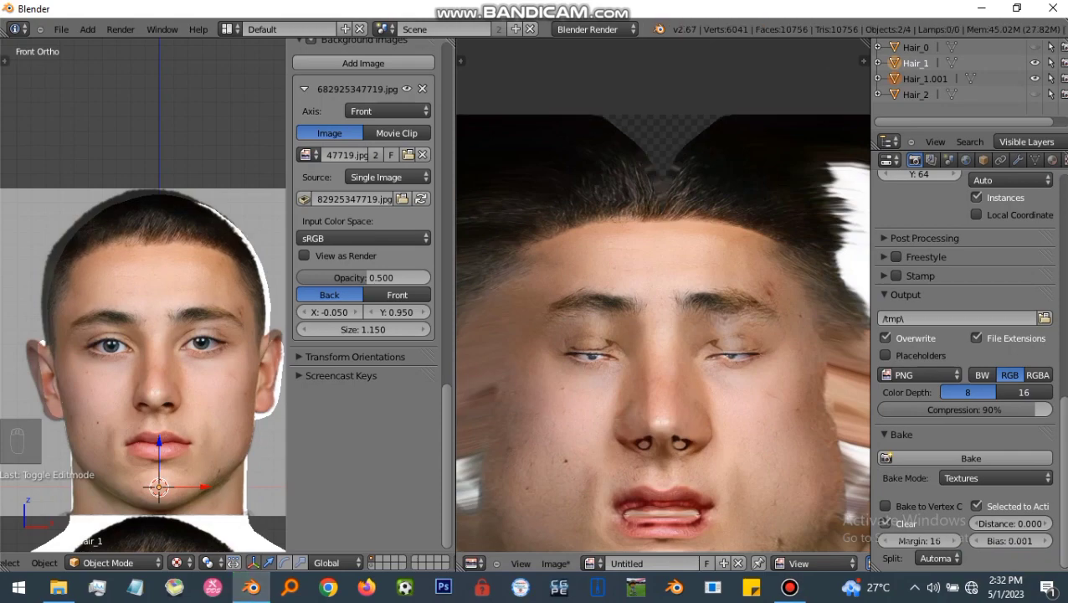
Step: Examine the rebaked texture on the head in the front, back and both side views
key(Tab)
key(a)
key(a)
key(a)
key(a)
key(a)
key(a)
key(Tab)
key(KP_3)
key(KP_1)
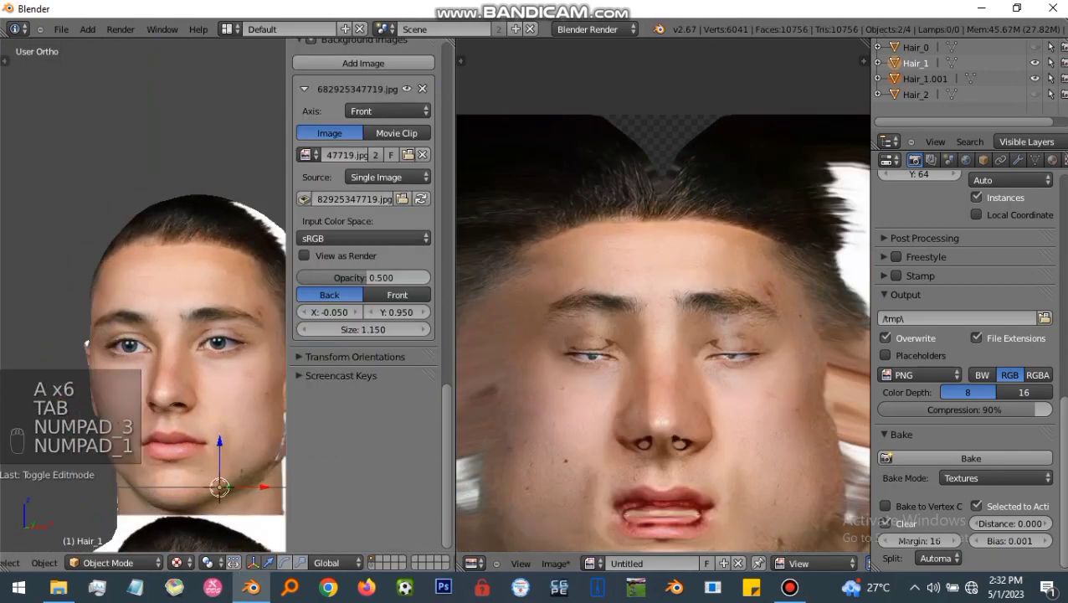
key(ctrl+KP_3)
key(KP_1)
key(Tab)
key(Tab)
key(Tab)
key(KP_3)
key(KP_3)
key(ctrl+KP_1)
key(ctrl+KP_3)
key(KP_3)
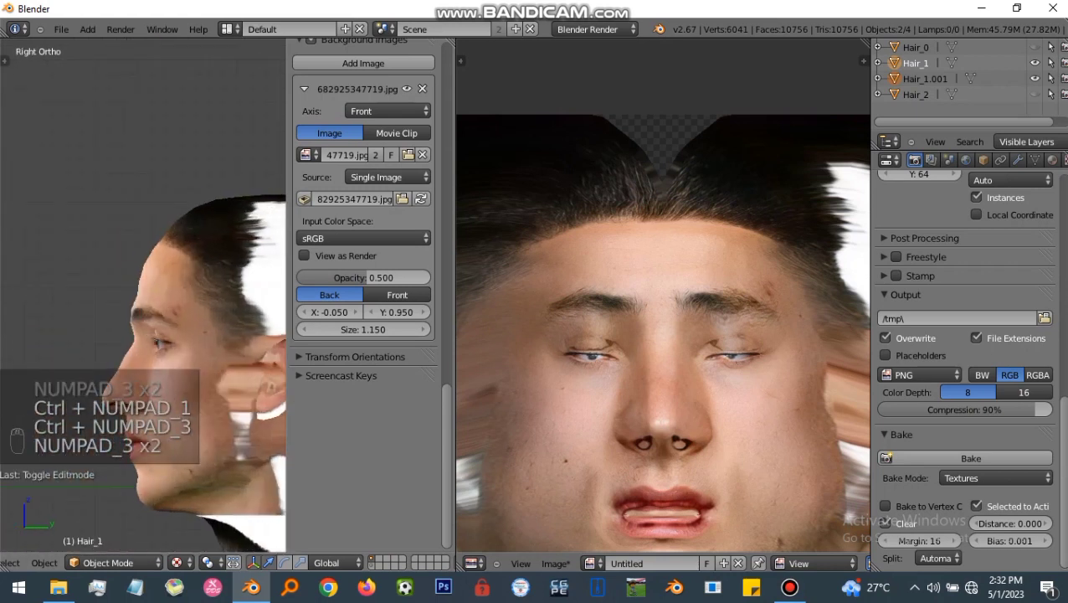
key(ctrl+KP_3)
Step: Inspect the Hair_1 wireframe around the eyebrow and temple in the left side view
key(Tab)
key(Tab)
key(Tab)
key(a)
key(a)
key(a)
key(a)
key(a)
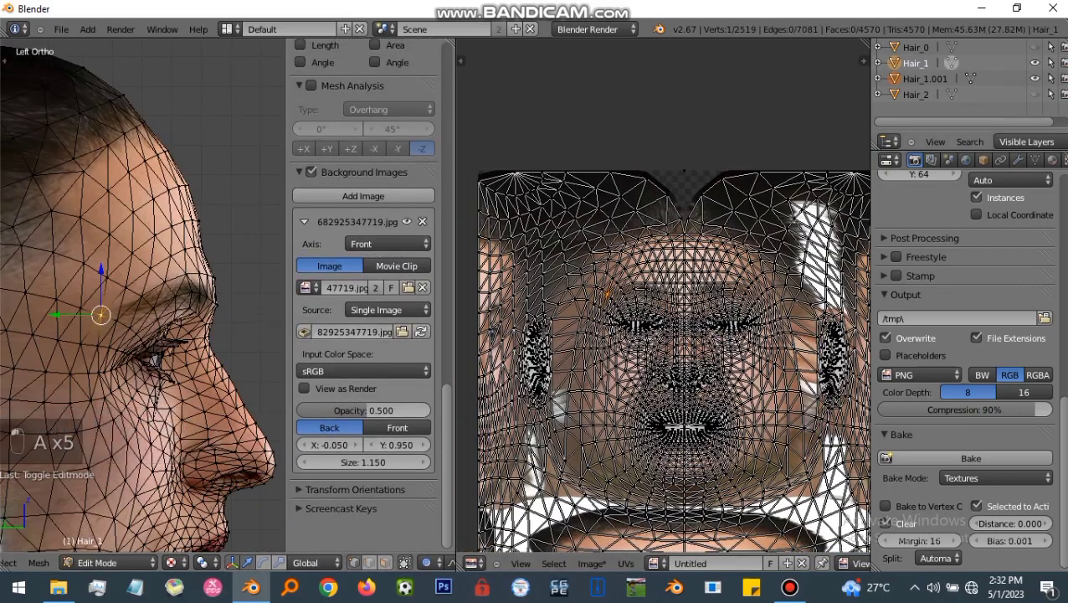
Step: Shift the UV vertex beside the outer end of the eyebrow on Hair_1.001 slightly, using proportional editing
click(971, 79)
scroll(610, 410, up, 4)
key(a)
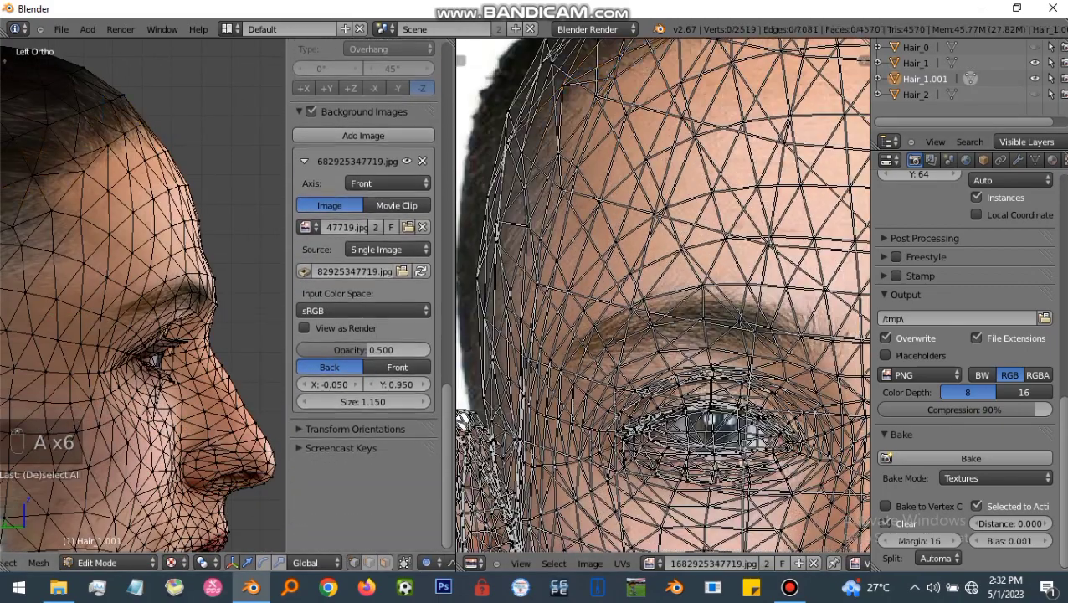
right_click(560, 361)
scroll(600, 380, up, 3)
key(g)
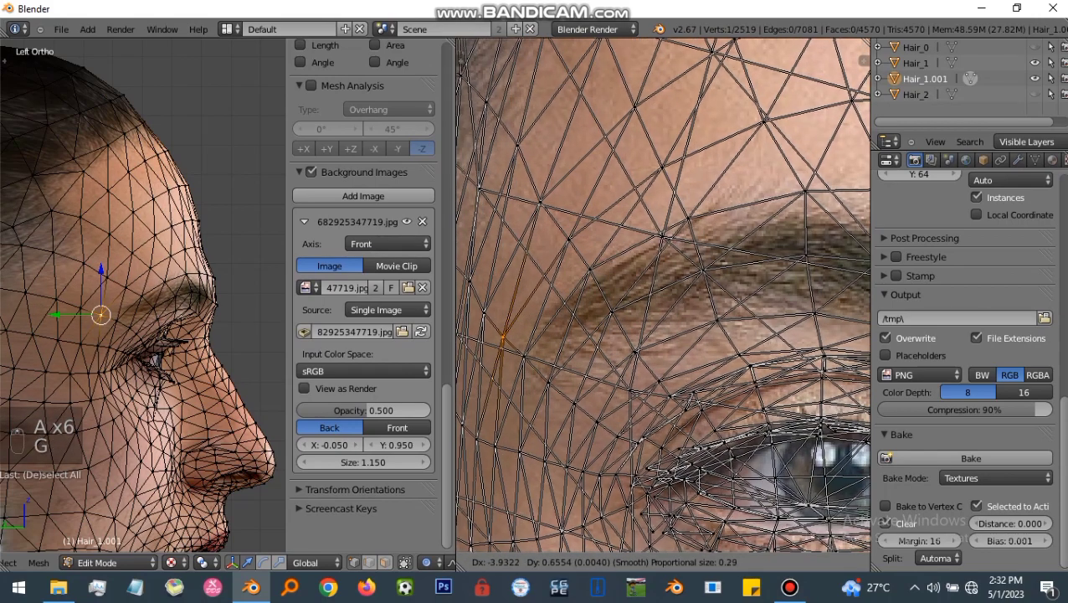
right_click(736, 304)
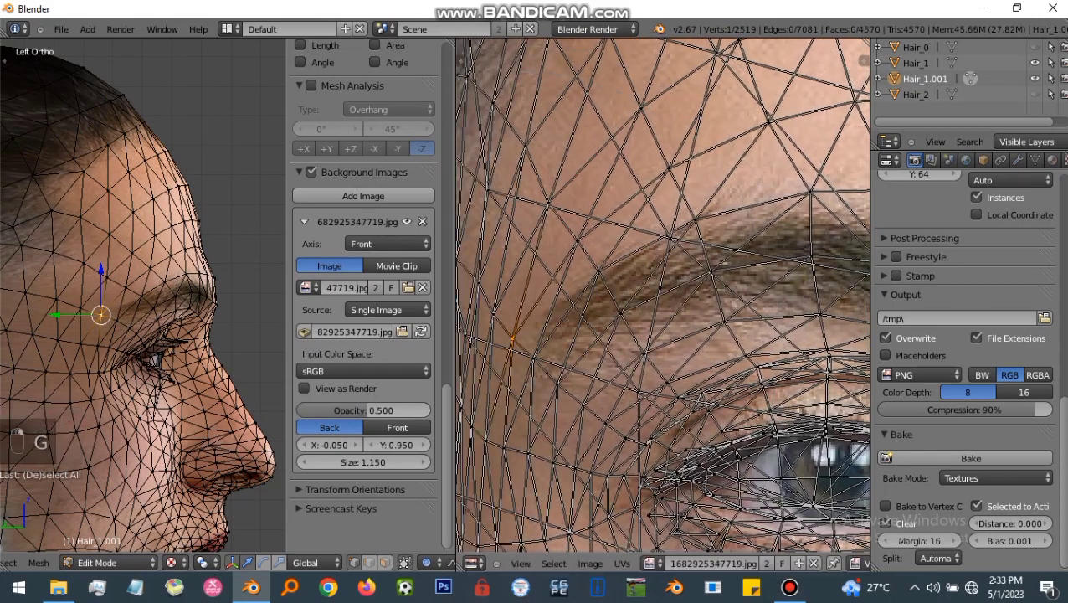
key(g)
click(725, 262)
key(Tab)
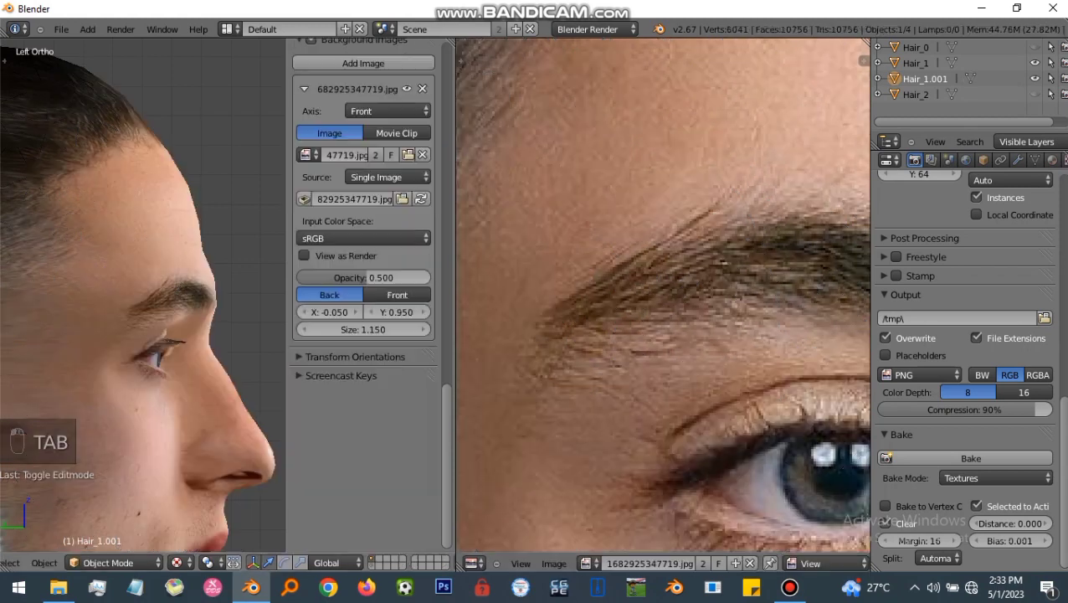
Step: Check the adjusted eyebrow area on Hair_1.001 from the right side and the front
key(KP_1)
key(KP_3)
key(Tab)
key(a)
key(a)
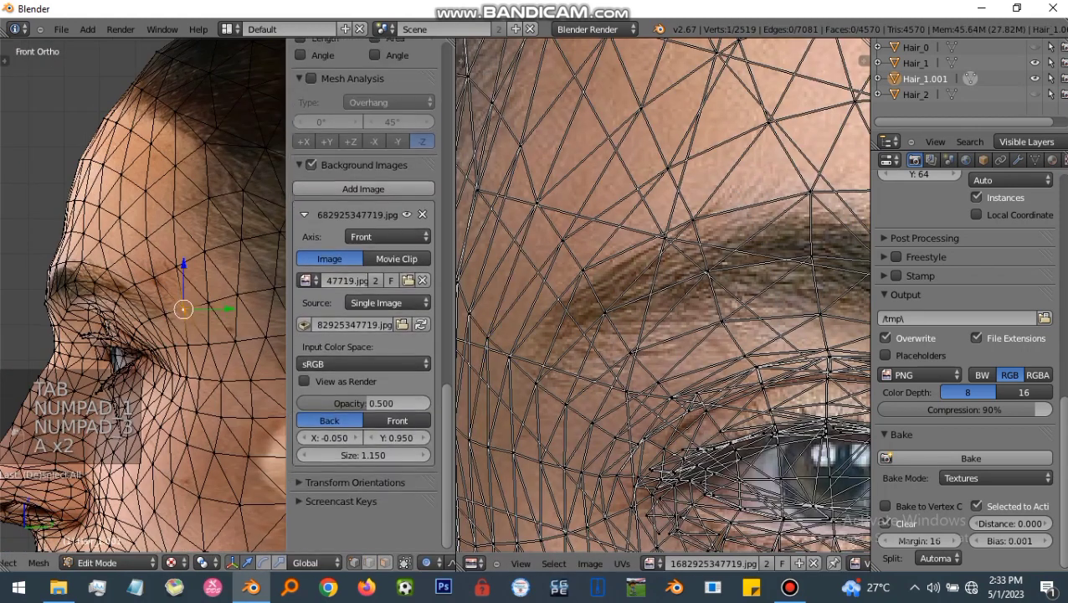
key(Tab)
key(KP_1)
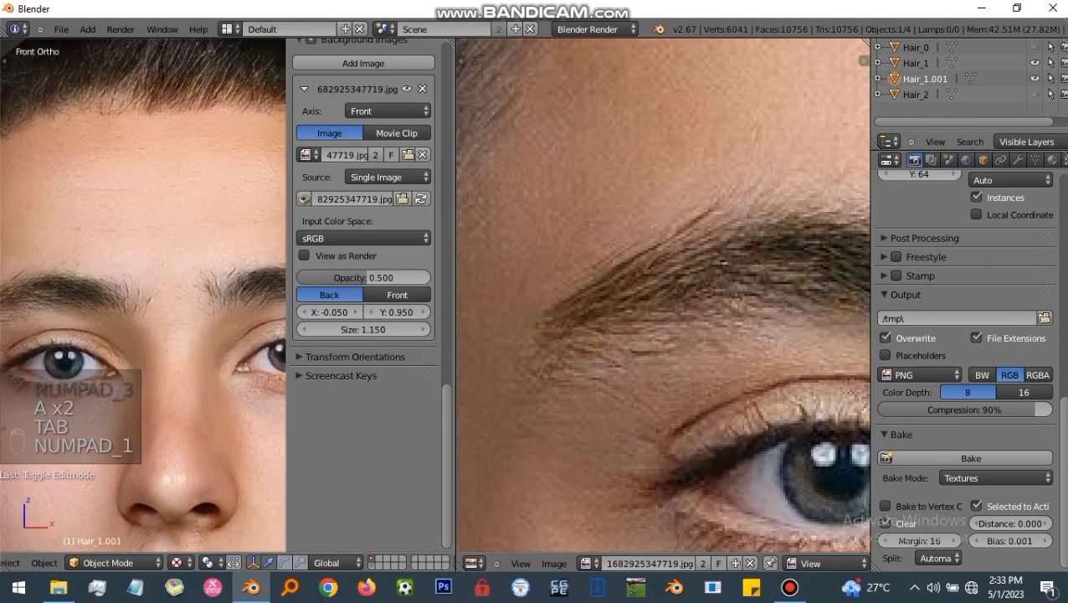
Step: Bake the textures from Hair_1.001 onto Hair_1 once more and select the whole Hair_1 mesh
ctrl+click(915, 63)
click(971, 457)
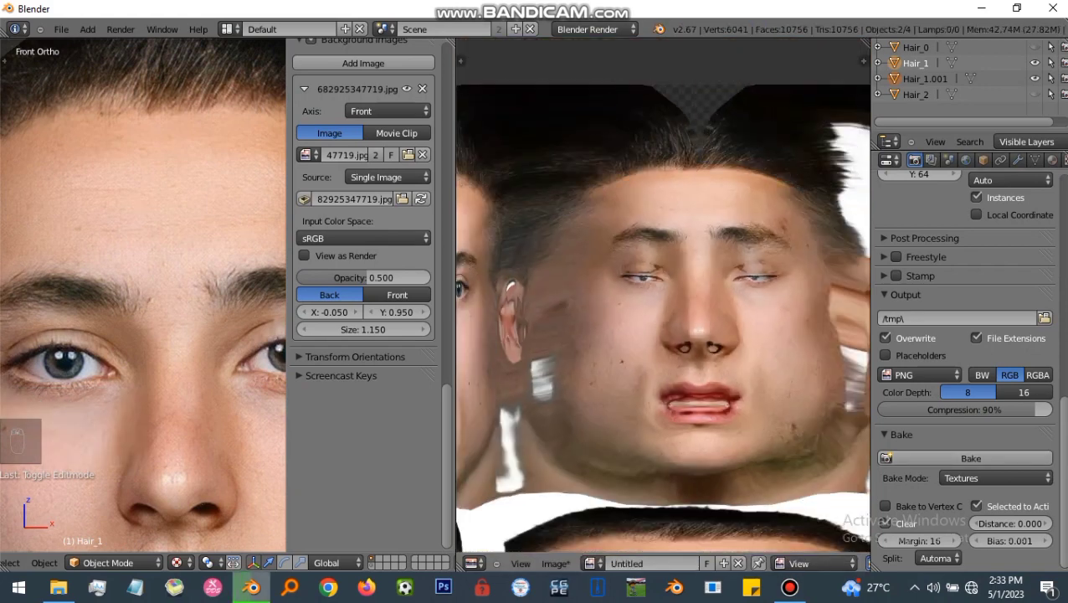
key(Tab)
key(a)
key(a)
key(a)
key(a)
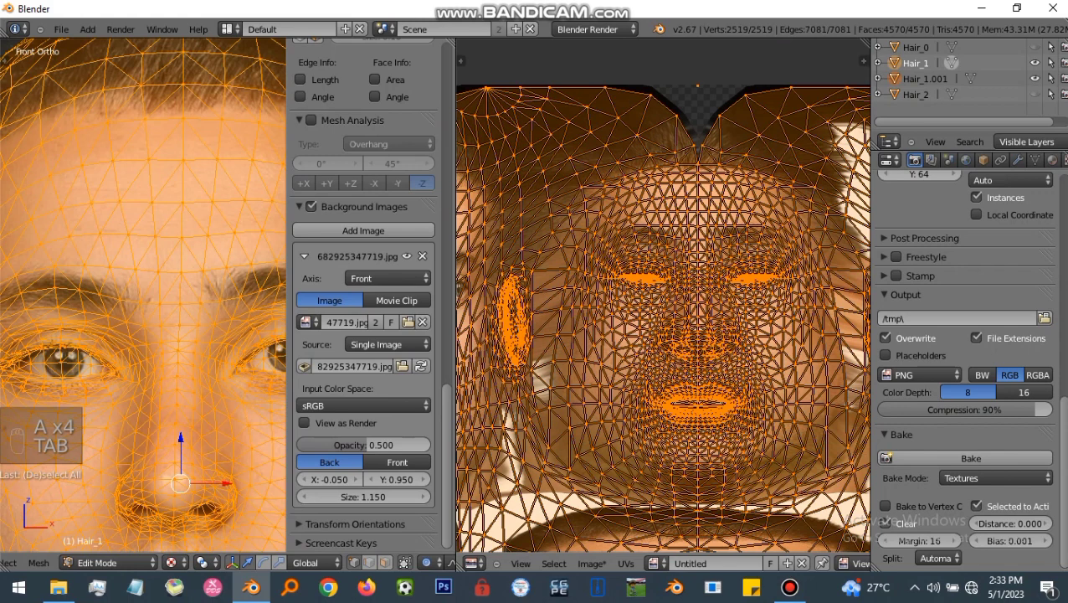
Step: Pack the baked image and start saving it as a new image file in the 157327 folder
click(590, 563)
click(619, 382)
click(590, 564)
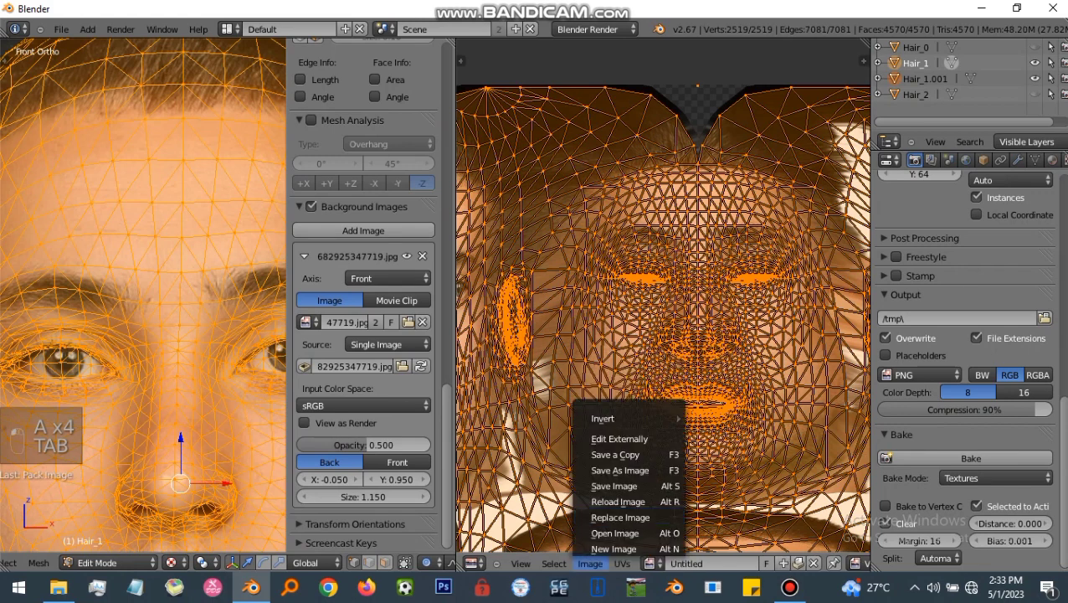
click(620, 470)
click(45, 341)
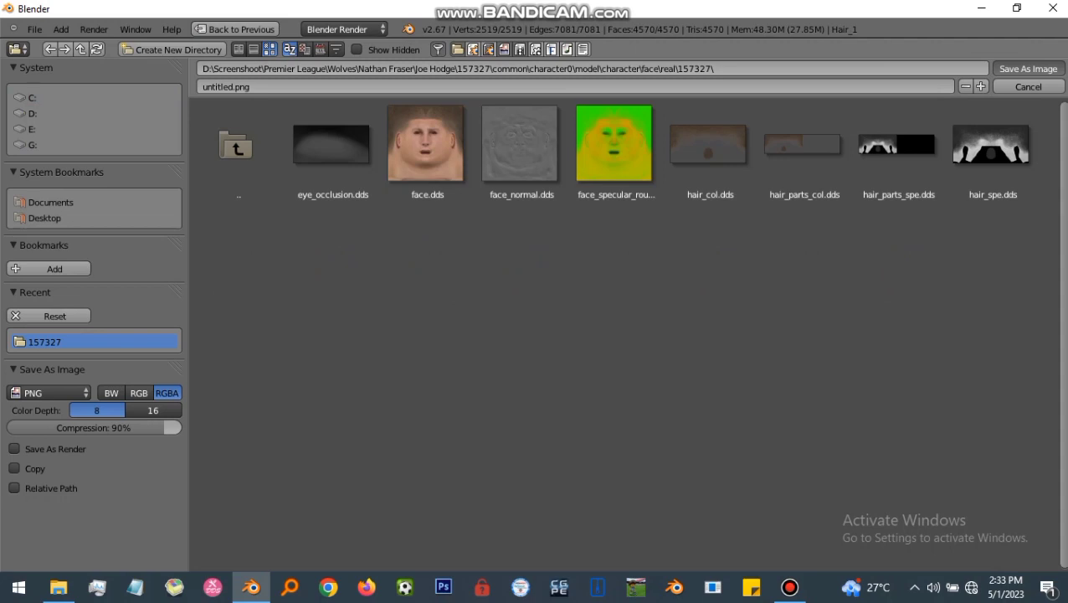
Step: Save the baked texture as untitled.png and view the head from the side and front in Object Mode
key(Escape)
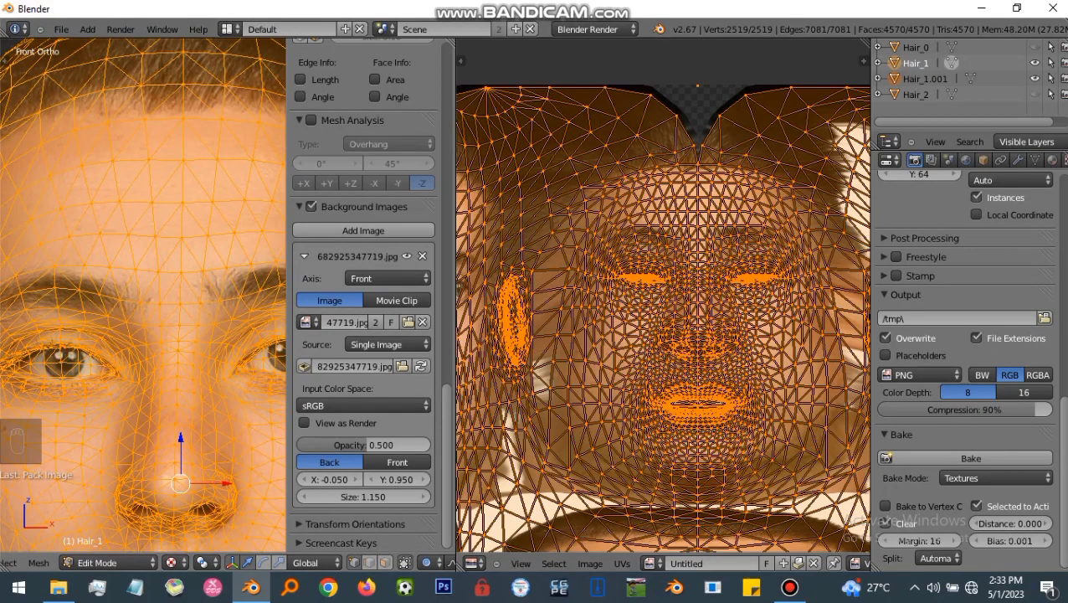
key(Tab)
key(KP_3)
key(KP_1)
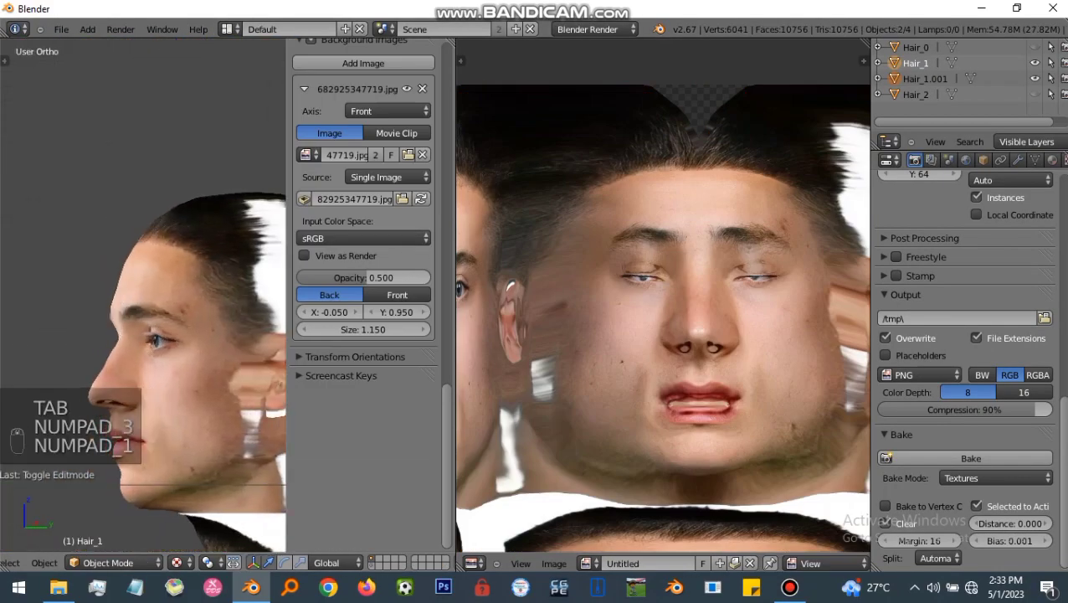
key(ctrl+KP_3)
key(KP_1)
scroll(966, 377, down, 10)
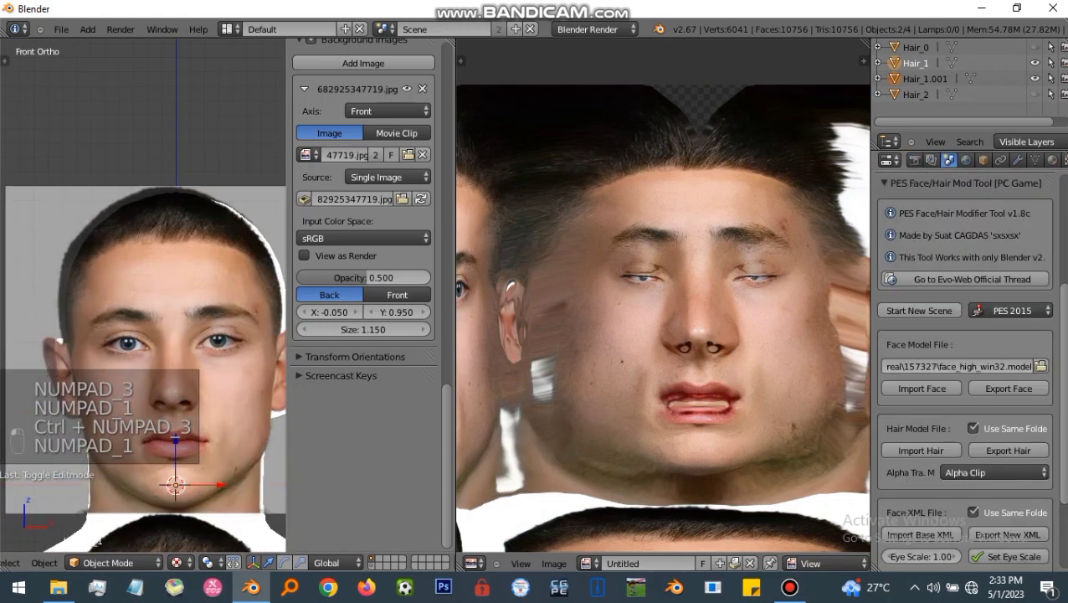
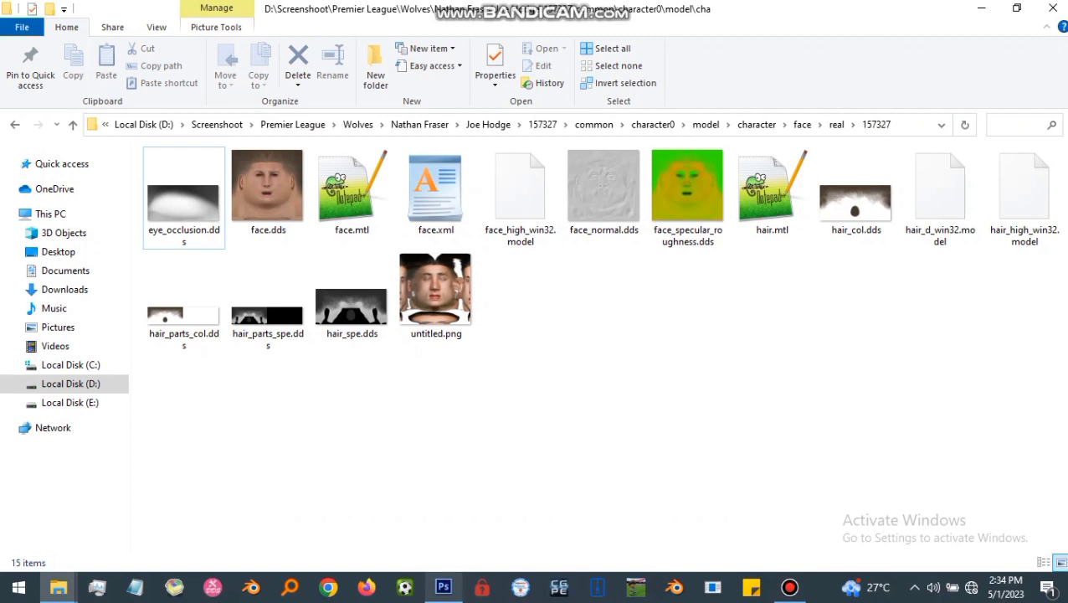
Step: Open untitled.png and the base face texture from the Desktop folder in Photoshop
click(435, 293)
drag(436, 293, 571, 402)
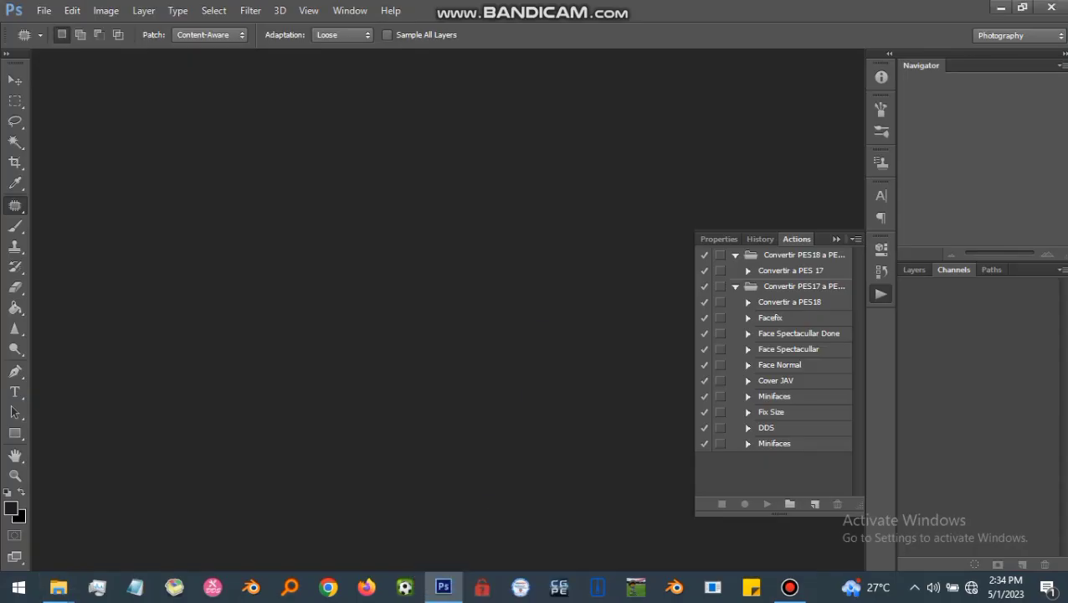
mouse_move(59, 586)
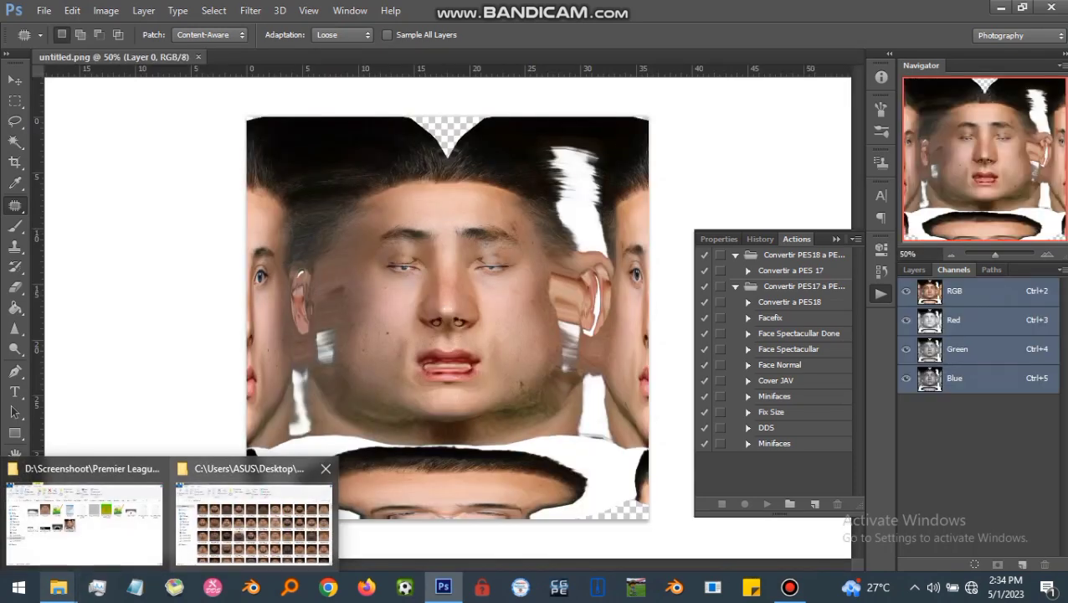
click(251, 519)
drag(683, 281, 502, 402)
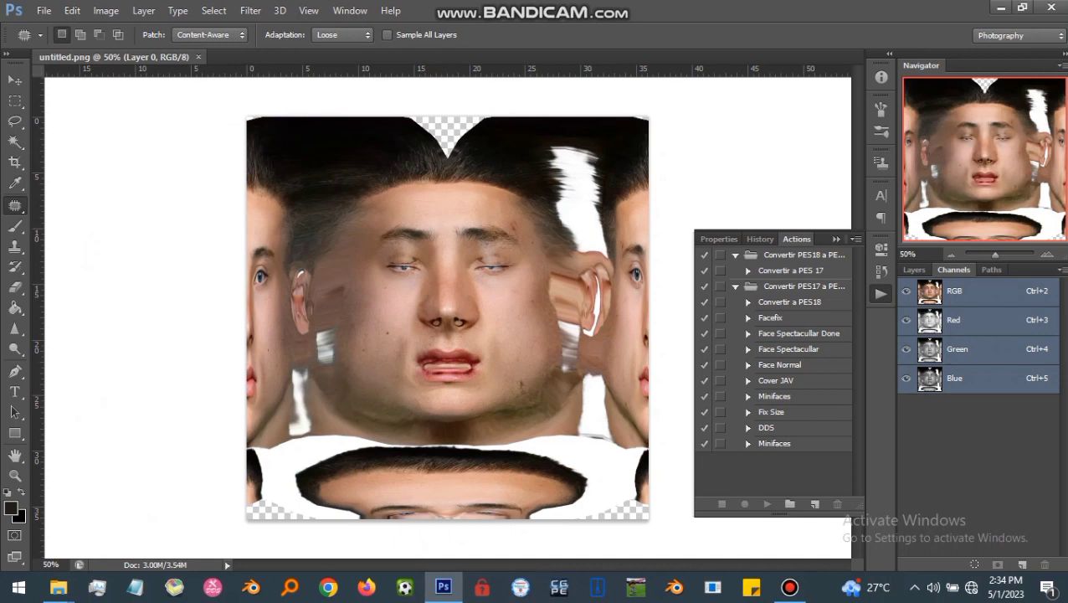
Step: Move the base face texture into untitled.png as a layer beneath the baked face, and duplicate Layer 0
key(ctrl+a)
key(ctrl+x)
key(ctrl+w)
key(n)
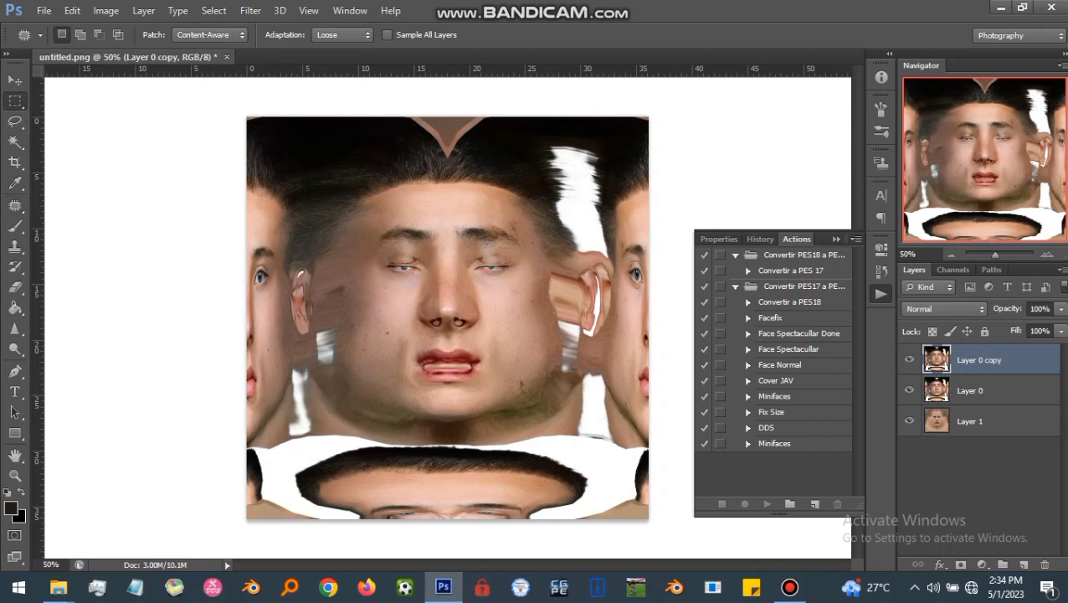
Step: Flip Layer 0 copy horizontally and add a layer mask to it
right_click(369, 276)
click(431, 413)
right_click(453, 370)
click(508, 341)
key(Return)
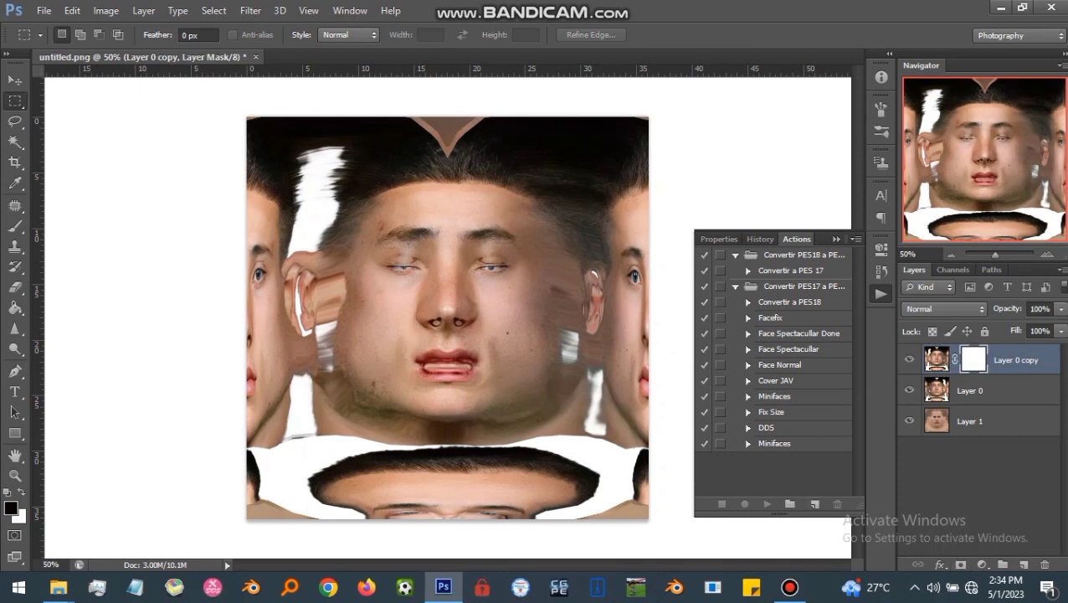
Step: Invert the mask of Layer 0 copy so the mirrored face is hidden
click(105, 10)
mouse_move(134, 50)
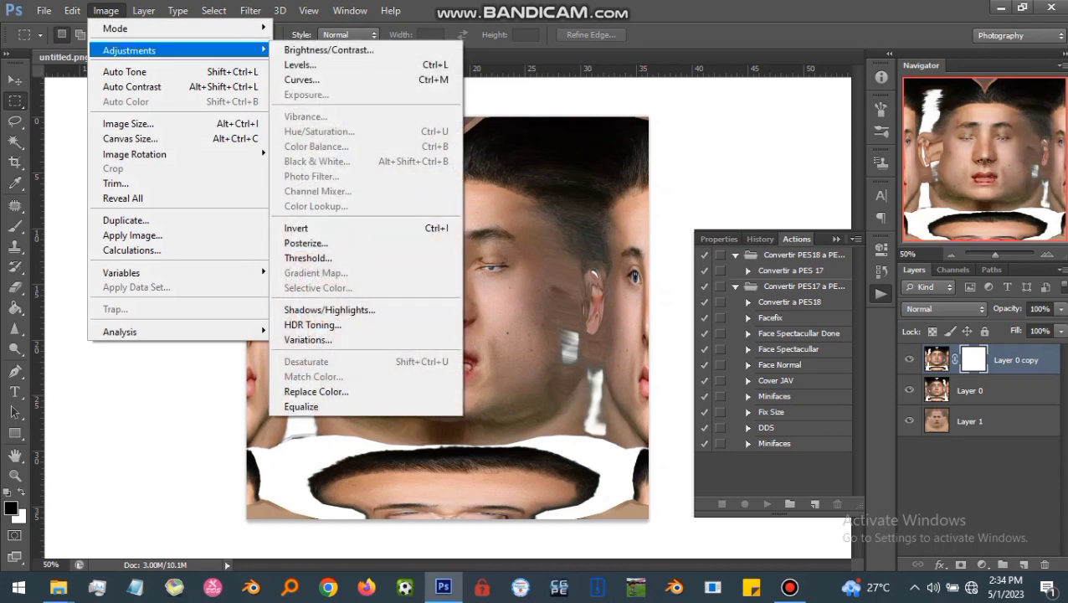
click(297, 228)
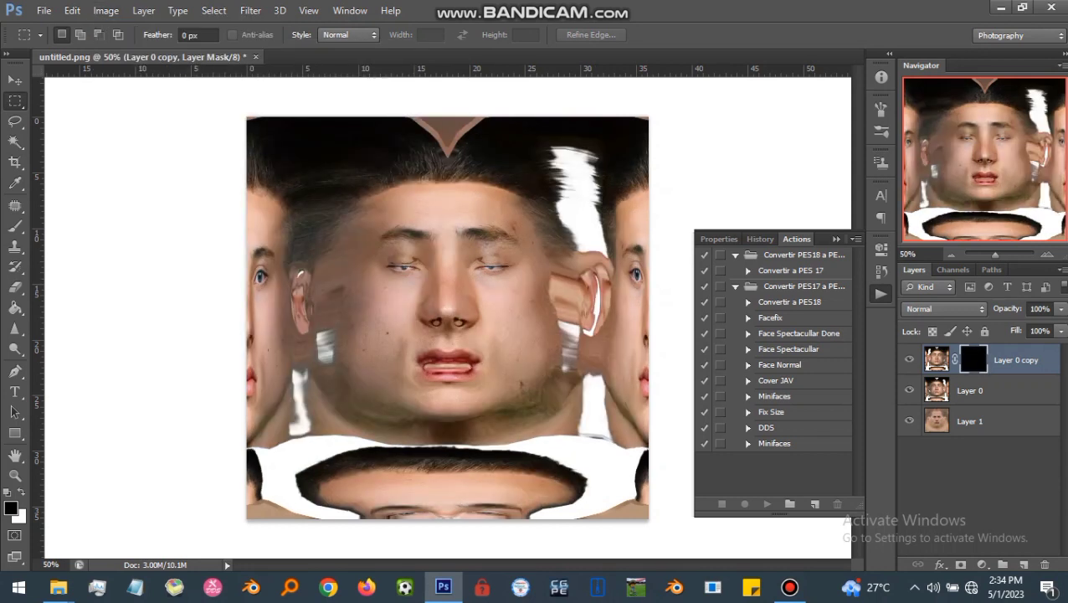
Step: Paint white on the mask with a soft brush to reveal the mirrored cheek, ear and hair over the distorted side of the face
key(b)
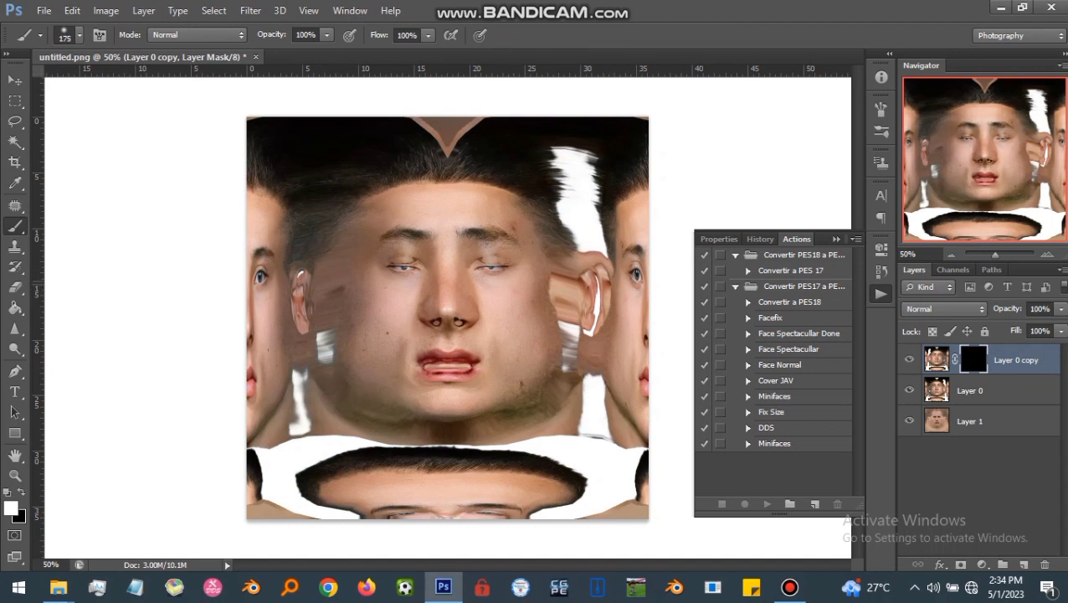
key(ctrl+plus)
key(ctrl+plus)
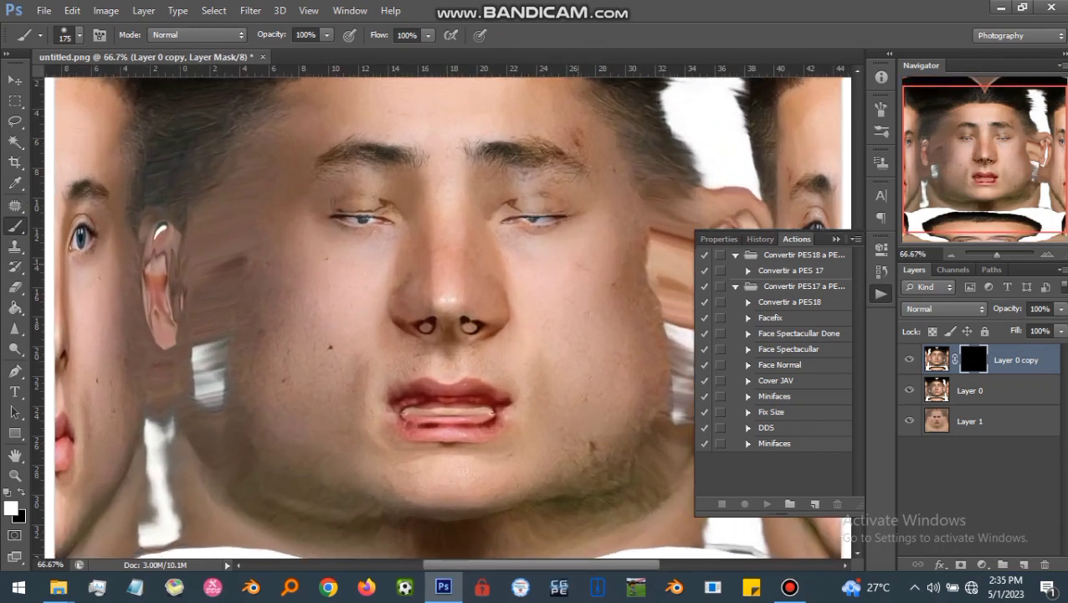
ctrl+scroll(579, 264, down, 5)
click(835, 239)
scroll(448, 318, up, 2)
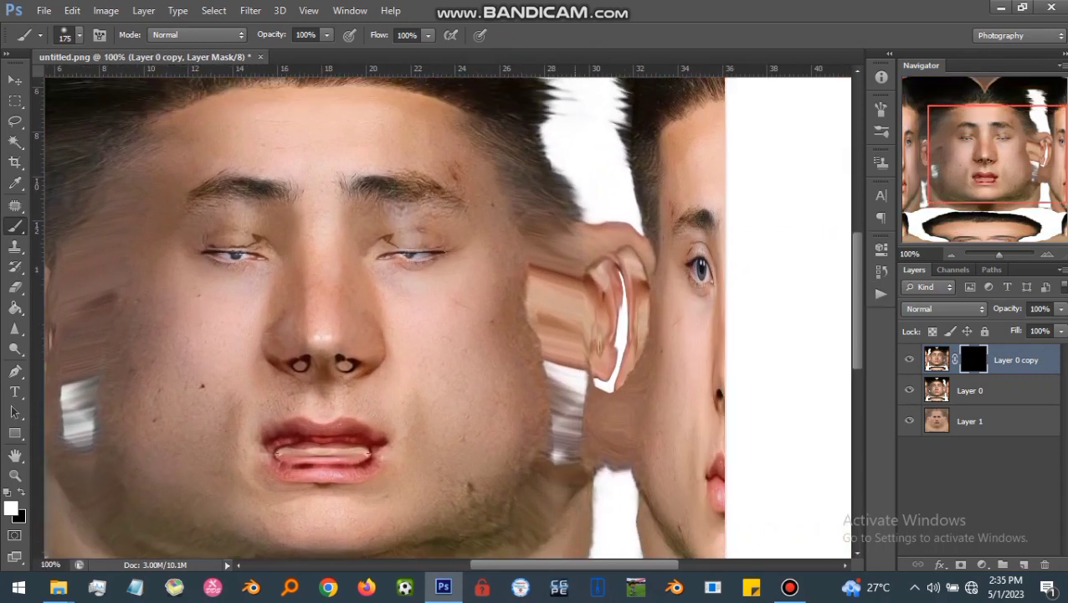
scroll(548, 361, down, 2)
mouse_move(588, 303)
mouse_down()
mouse_move(574, 264)
mouse_move(540, 299)
mouse_up()
mouse_move(590, 377)
mouse_down()
mouse_move(586, 473)
mouse_move(498, 501)
mouse_move(548, 495)
mouse_move(653, 234)
mouse_move(624, 224)
mouse_up()
scroll(617, 226, up, 2)
scroll(605, 276, up, 2)
drag(604, 276, 576, 155)
scroll(603, 193, up, 2)
drag(603, 196, 559, 171)
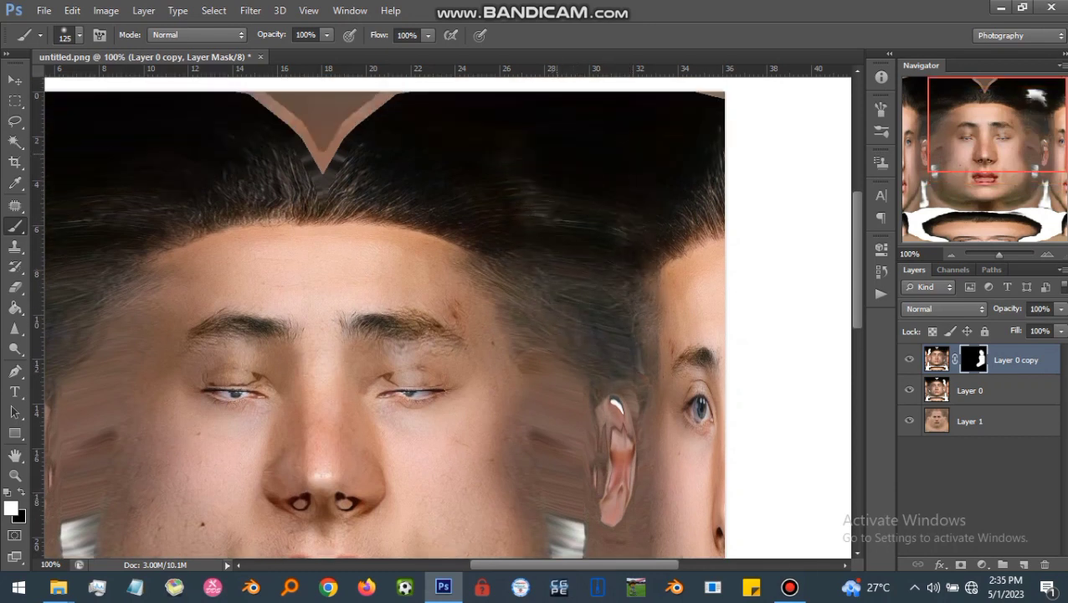
Step: Touch up the mask on the cheek beside the nose and merge Layer 0 copy down into Layer 0
key(ctrl+0)
right_click(1033, 361)
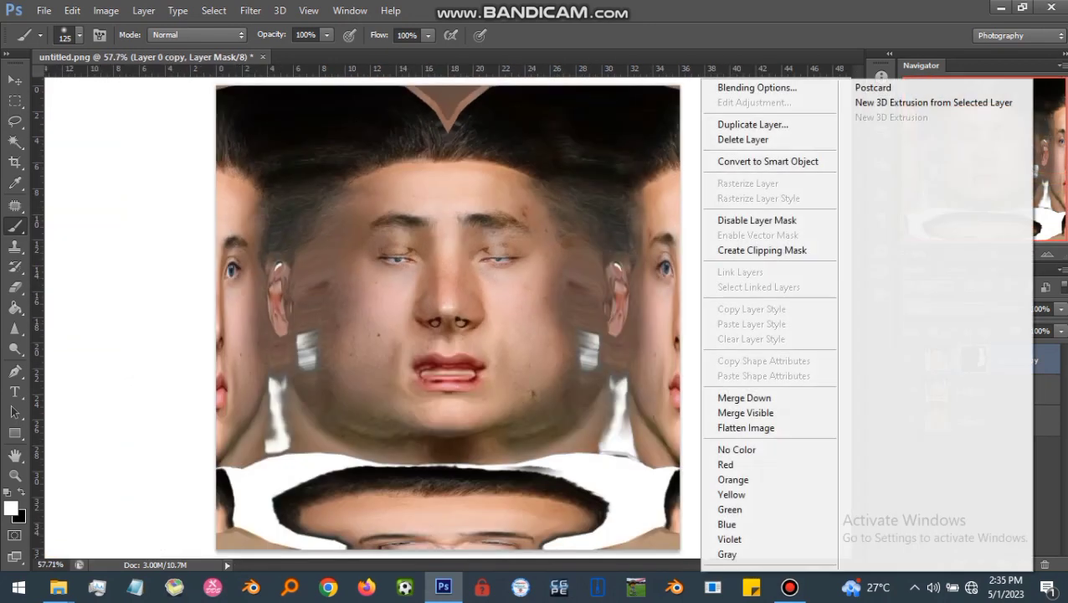
key(Escape)
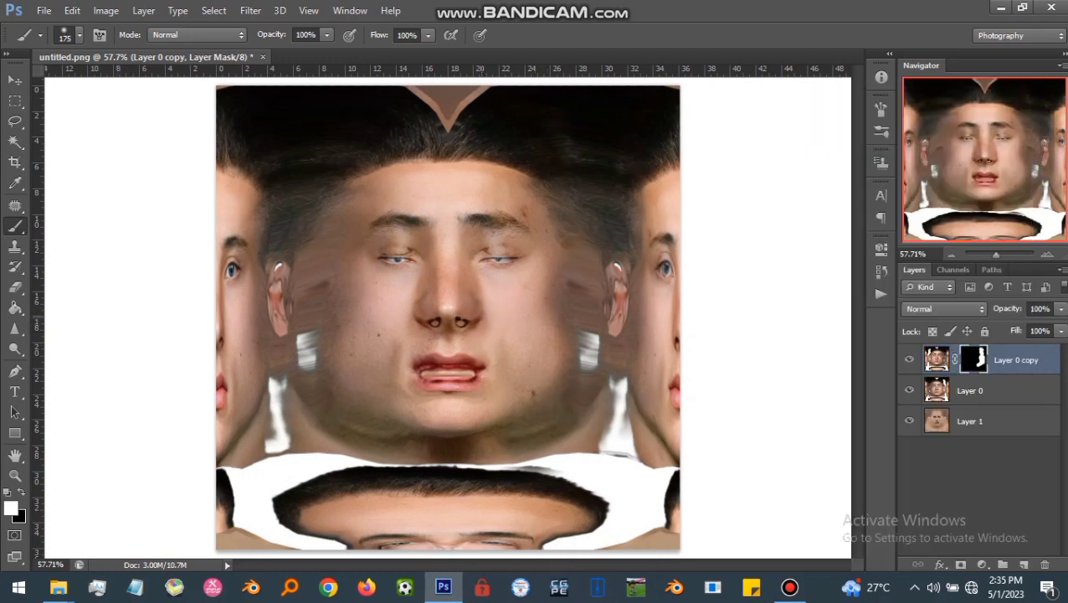
click(501, 307)
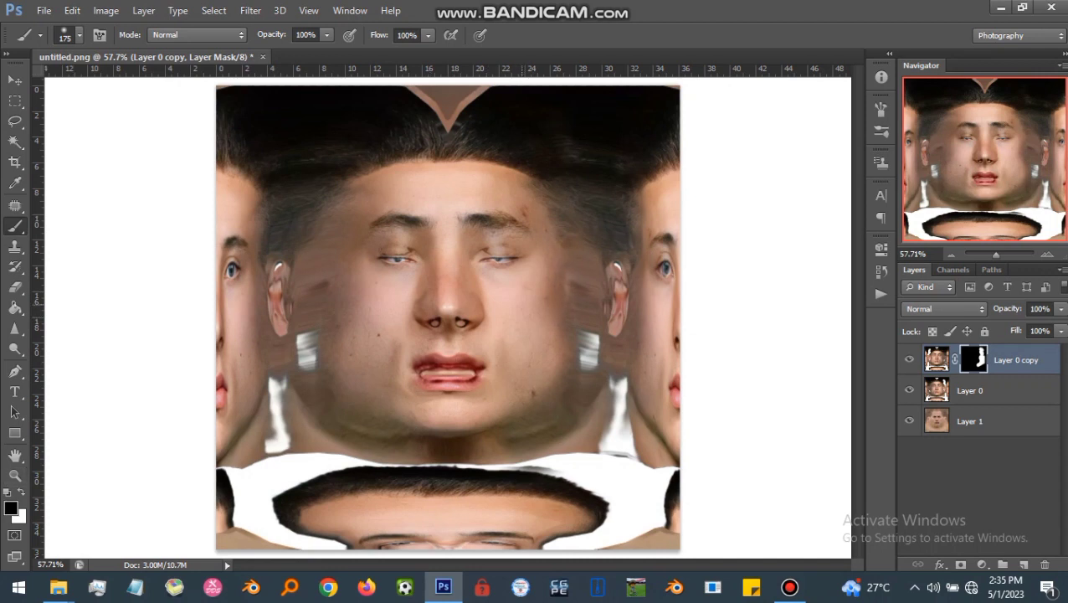
right_click(1038, 359)
click(774, 397)
Step: Lasso the face with a 15 px feather, copy it to a new layer, hide Layer 0 and add a mask to the new layer
key(l)
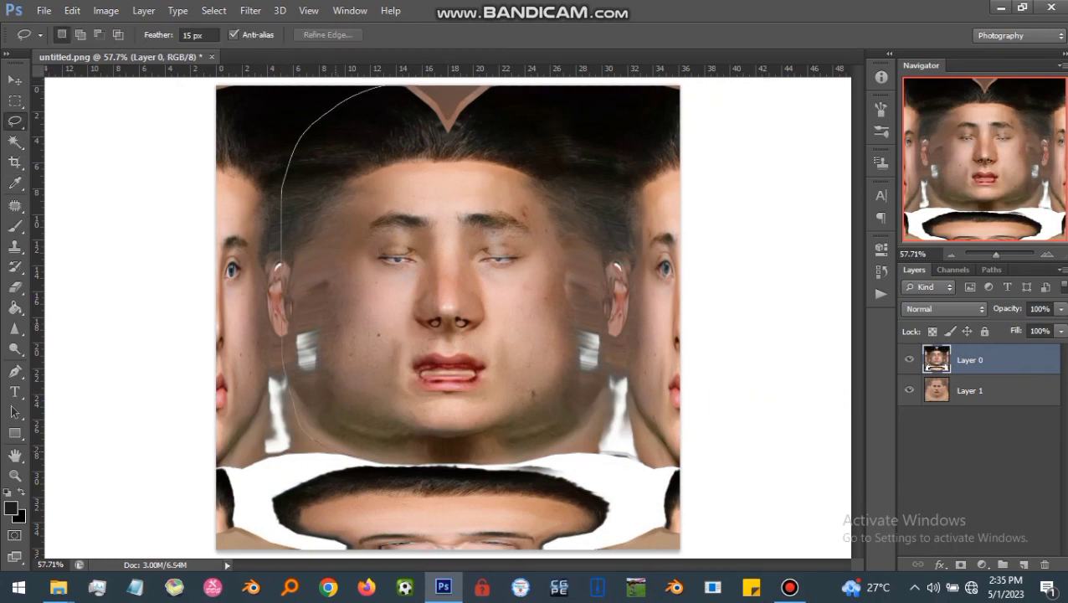
drag(510, 456, 468, 462)
key(ctrl+j)
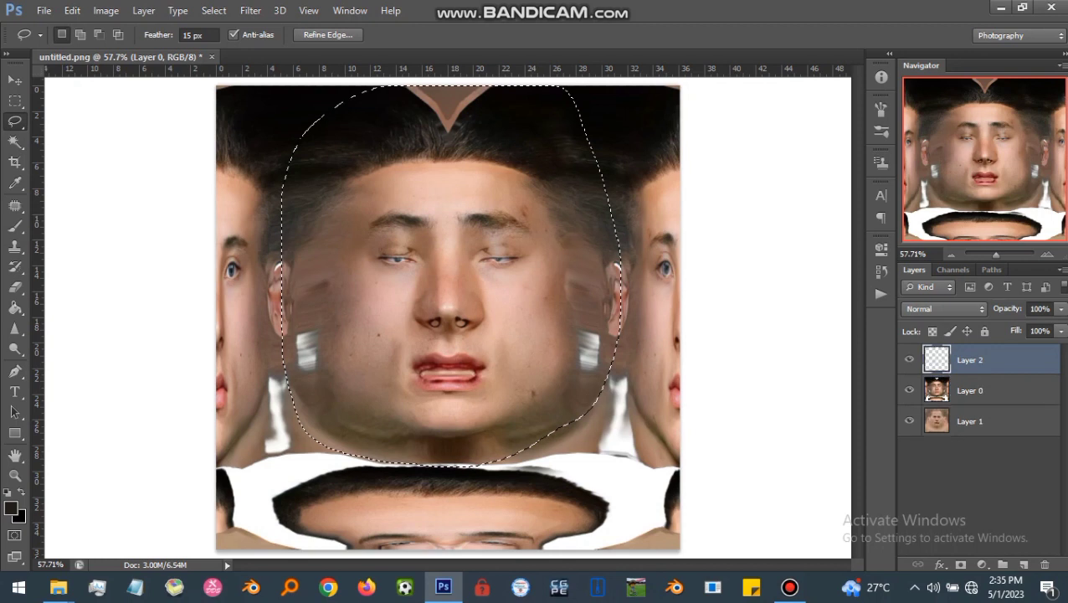
click(909, 390)
click(961, 564)
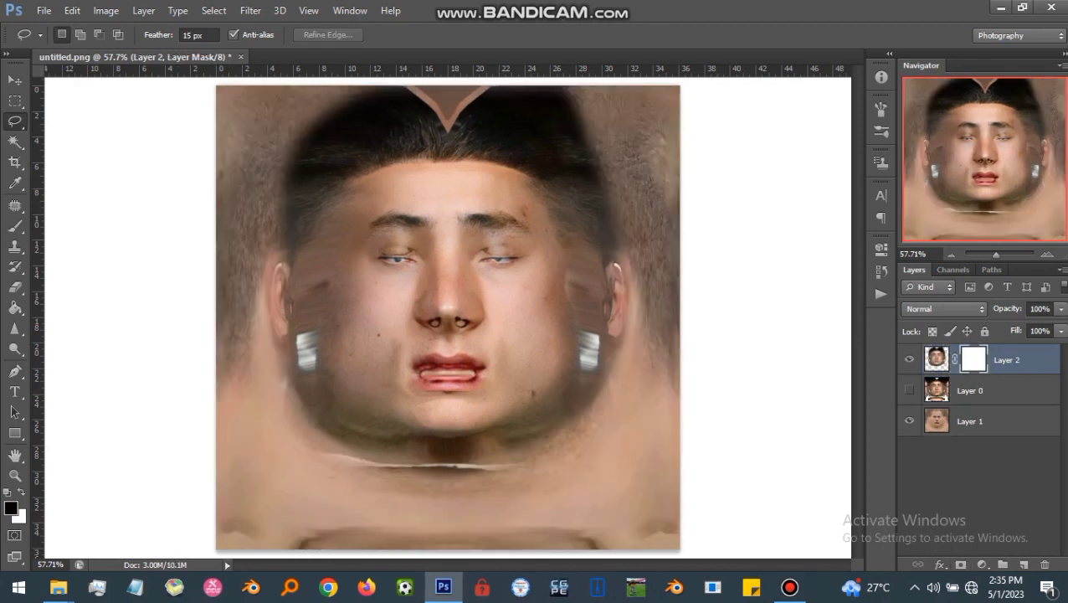
Step: Paint black on Layer 2's mask around both ears, the jaw and the neck to blend the face into the base texture
key(b)
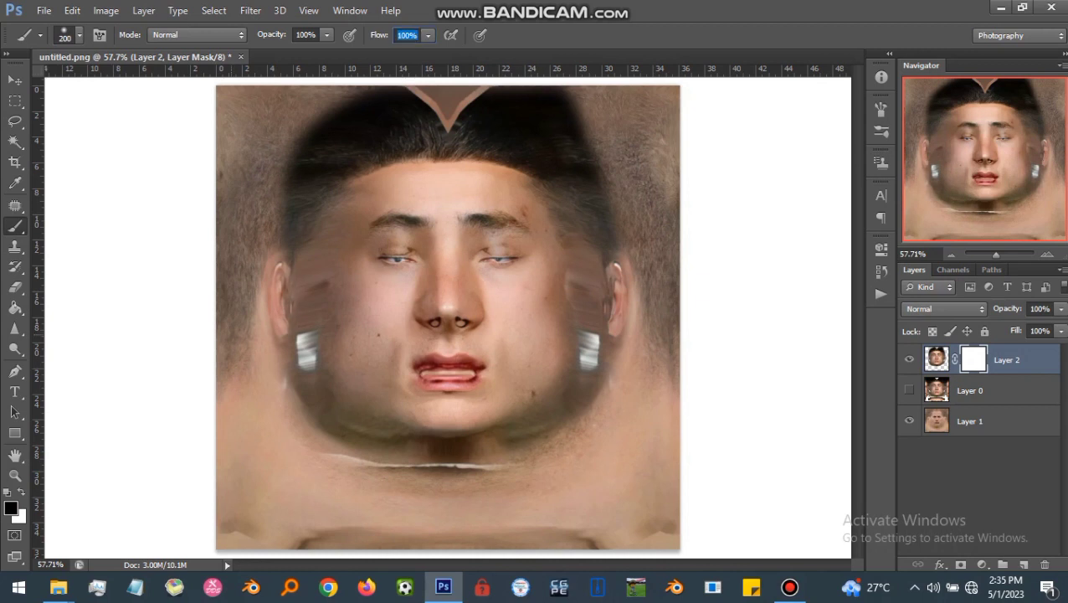
drag(266, 310, 272, 299)
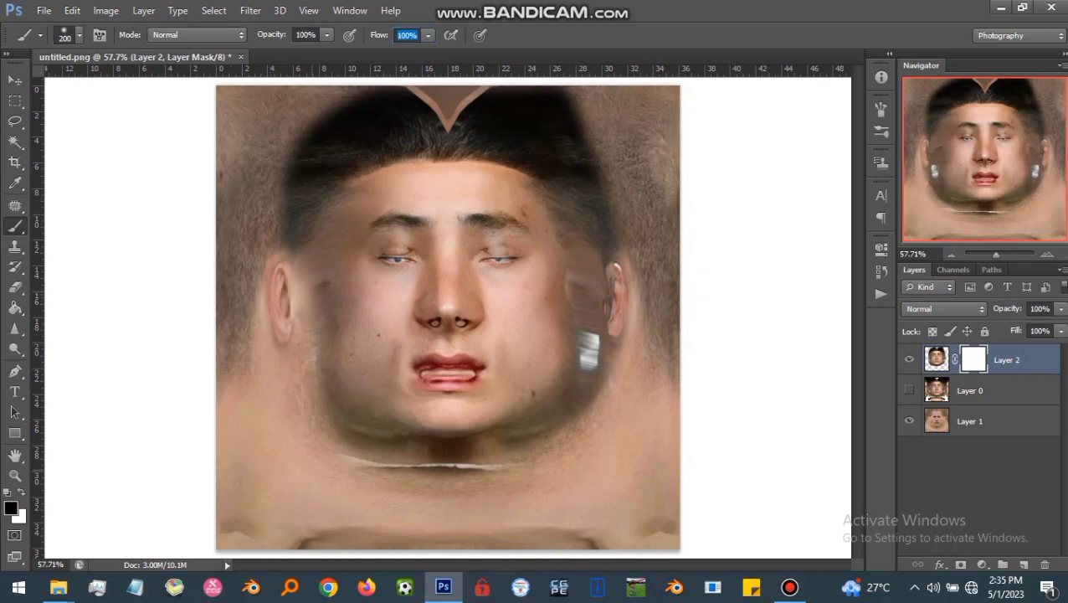
mouse_move(469, 447)
mouse_down()
mouse_move(552, 414)
mouse_move(596, 331)
mouse_move(595, 268)
mouse_up()
Step: Mask out the mouth opening and both nostrils on Layer 2 so the base texture shows through
key(ctrl+plus)
key(ctrl+plus)
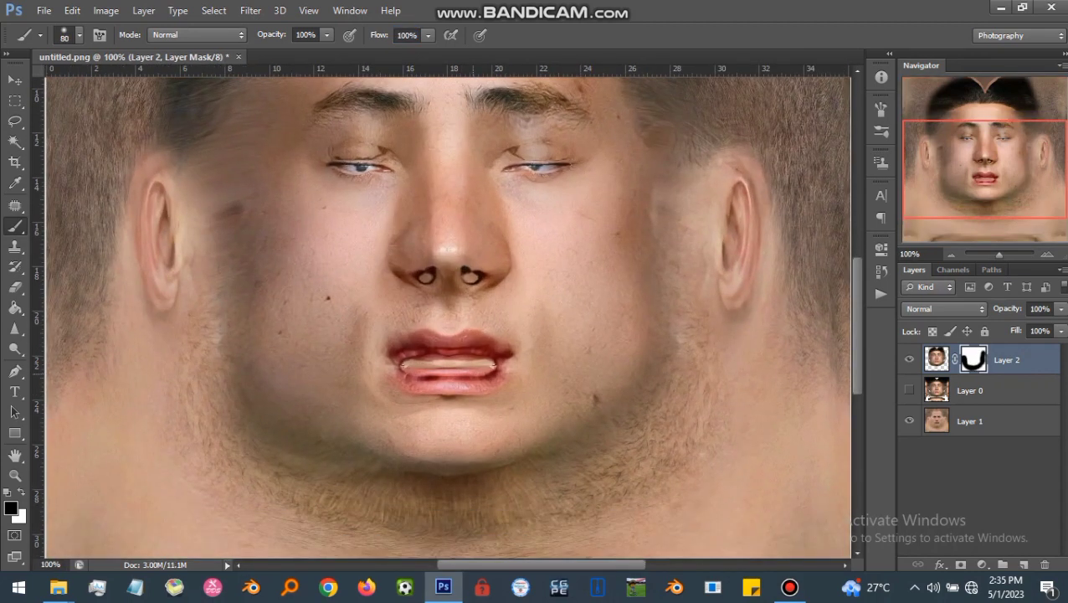
key(ctrl+plus)
scroll(446, 318, down, 1)
drag(392, 374, 492, 374)
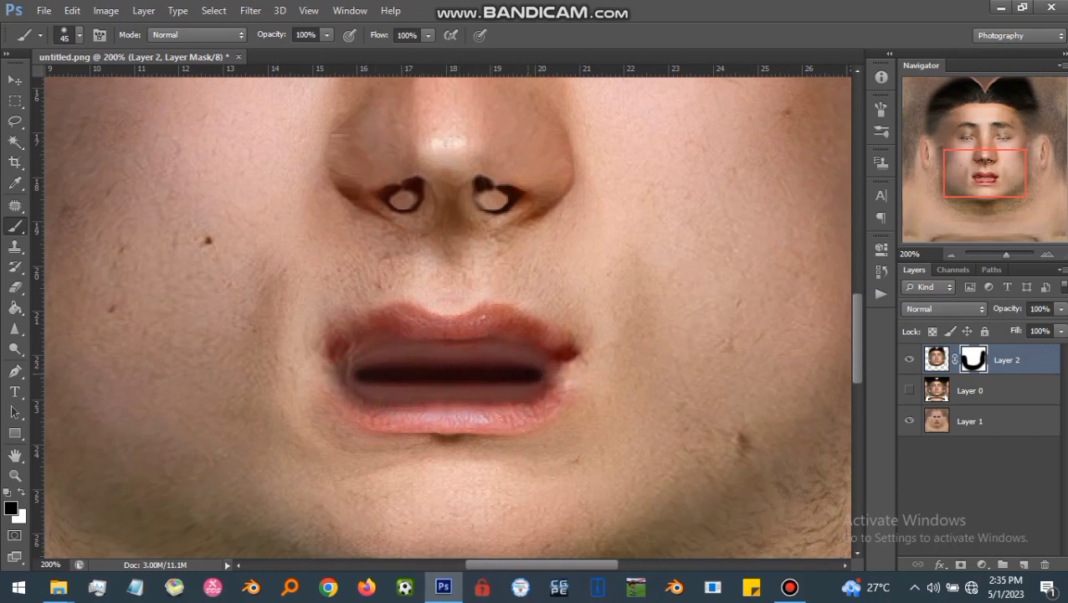
scroll(446, 318, up, 3)
click(400, 296)
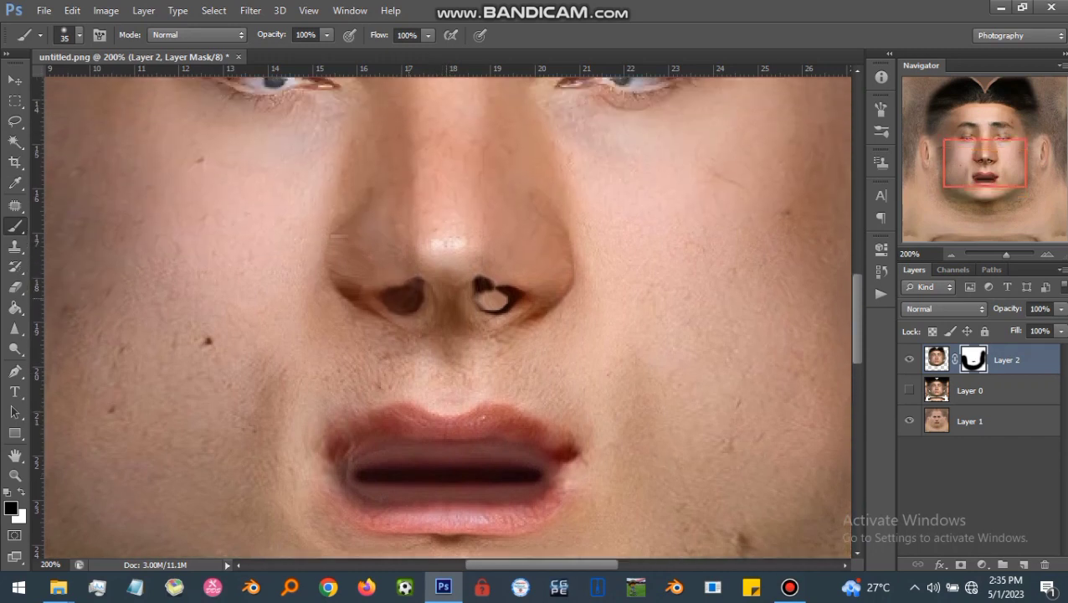
click(494, 299)
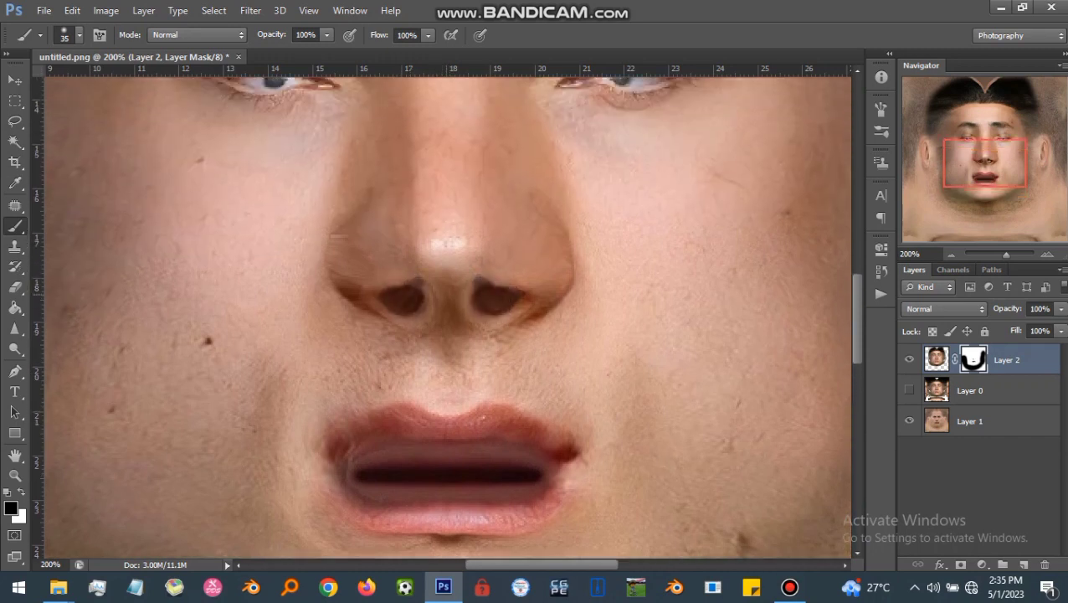
Step: Apply Layer 2's mask permanently to the layer
key(ctrl+0)
right_click(973, 359)
click(909, 407)
Step: Copy the area of Layer 1 matching Layer 2's outline to a new layer and place it directly beneath Layer 2
ctrl+click(937, 359)
click(970, 421)
key(ctrl+j)
click(971, 360)
drag(972, 421, 971, 373)
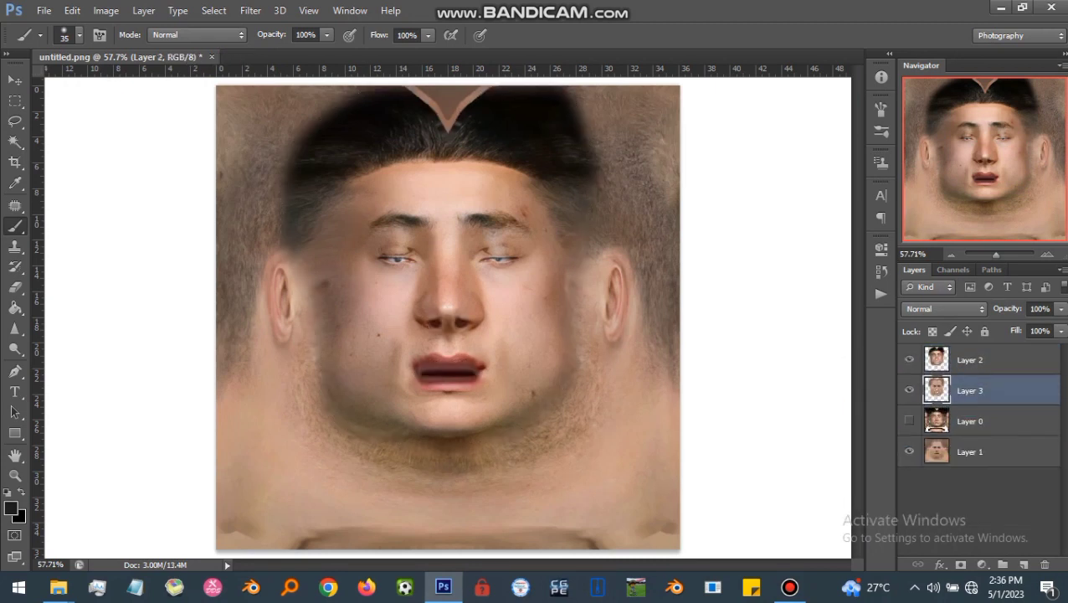
Step: Duplicate Layer 2 and clip the copy to it with a clipping mask
click(970, 360)
key(ctrl+j)
right_click(962, 360)
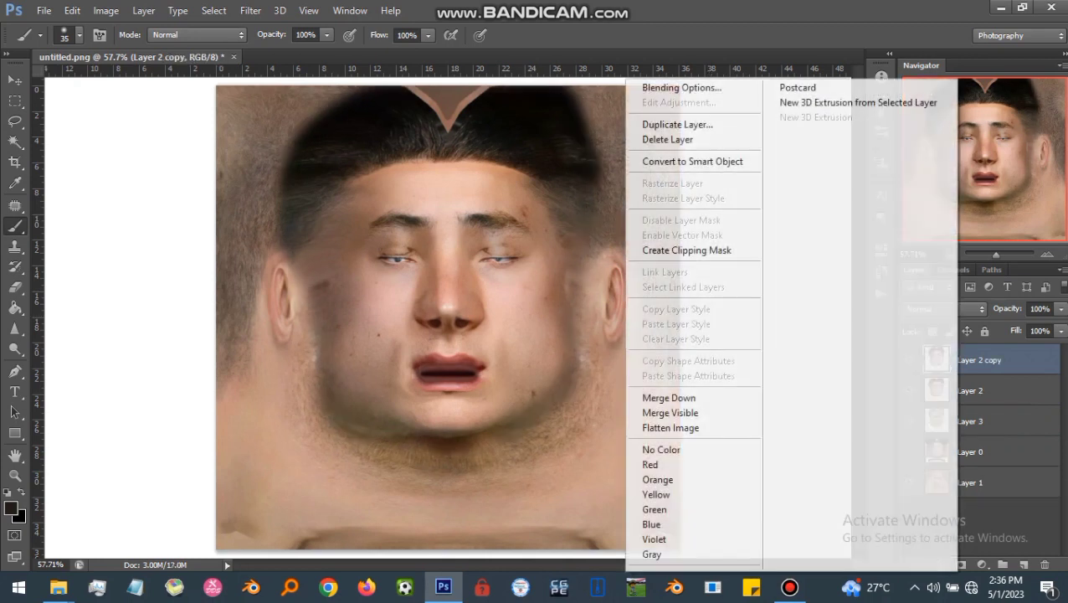
click(691, 250)
Step: Apply the High Pass filter to Layer 2 copy and set its blending mode to Overlay
click(250, 10)
mouse_move(251, 302)
click(477, 317)
key(Return)
click(944, 308)
click(929, 206)
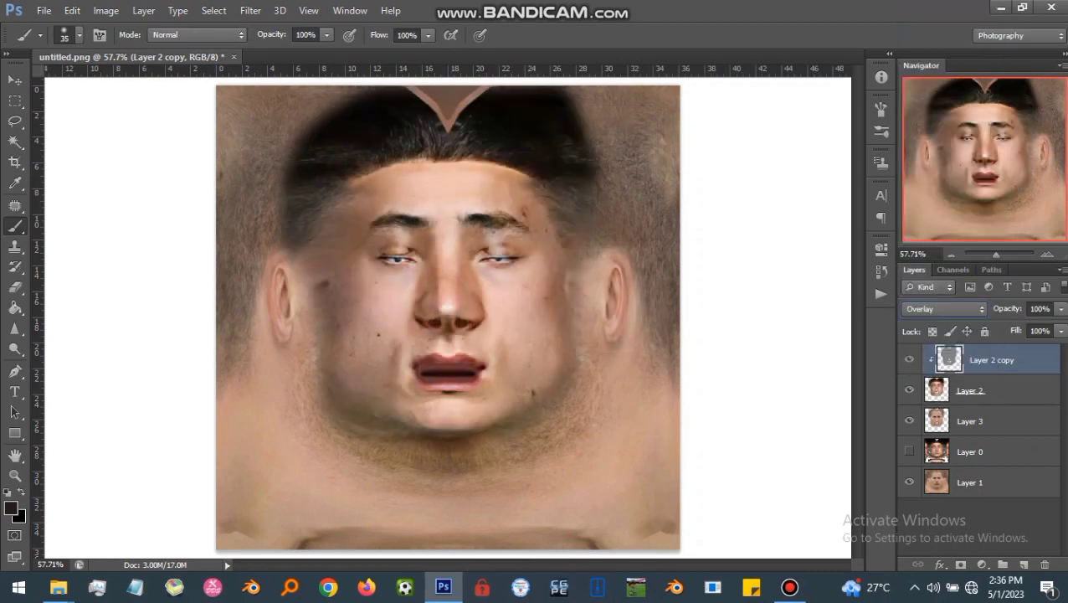
Step: Reduce the strength of the high-pass overlay to 70% and merge it down into Layer 2
key(Tab)
text(70)
right_click(977, 360)
click(716, 395)
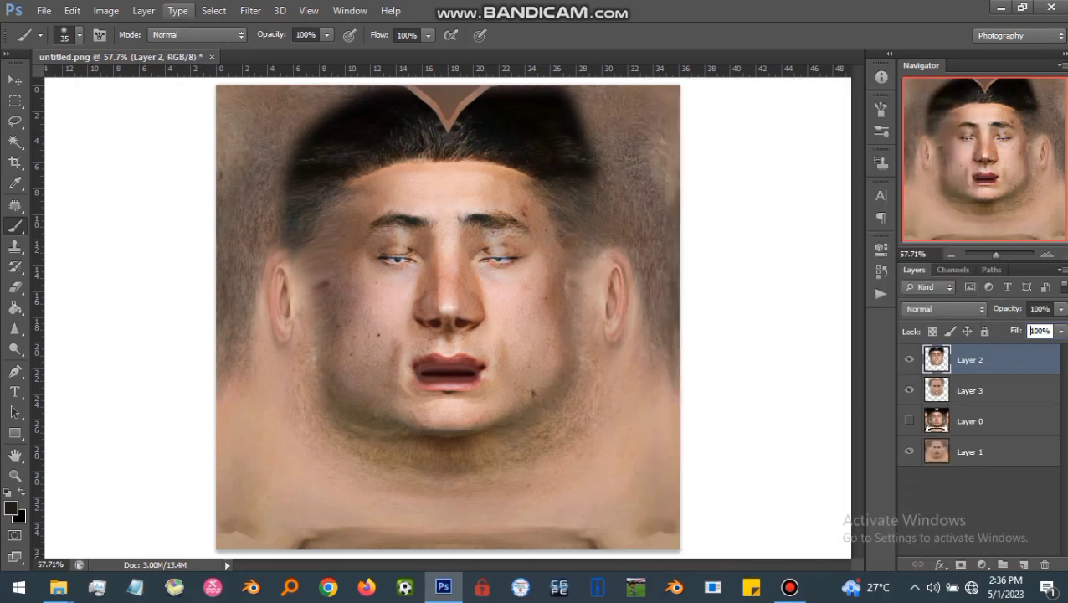
Step: Try to match Layer 2's colours to another layer of untitled.png using Match Color with a value of 50
click(105, 10)
mouse_move(143, 48)
click(335, 373)
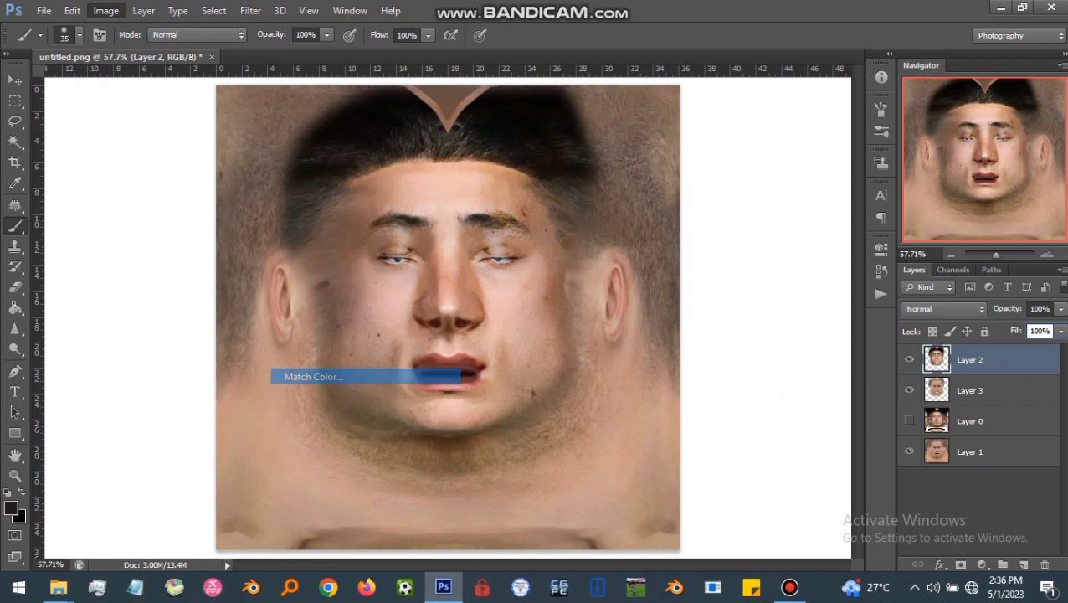
click(836, 362)
click(828, 377)
click(837, 361)
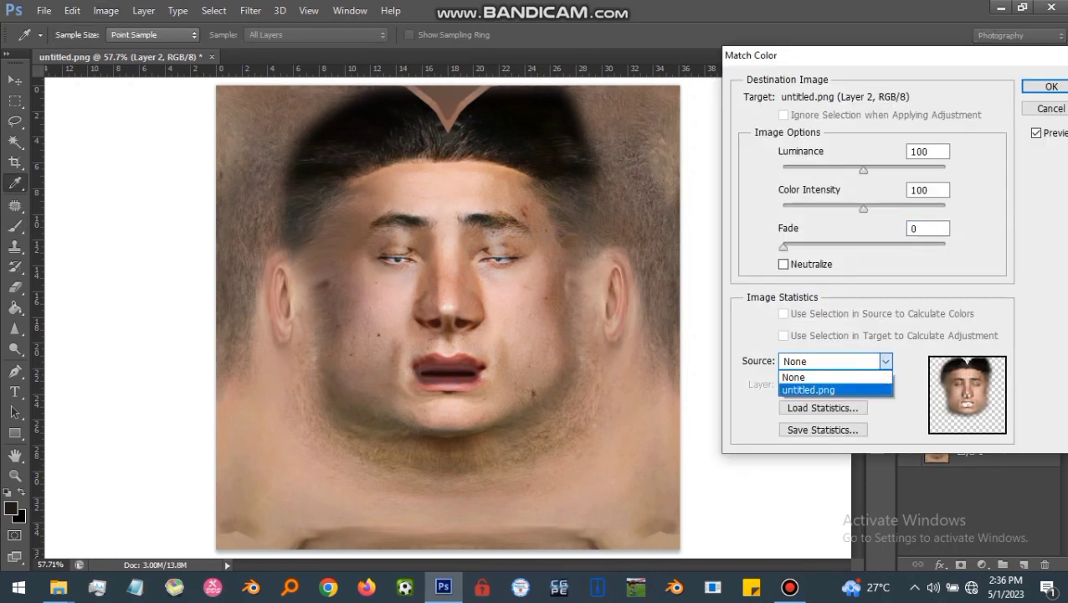
click(808, 389)
click(884, 384)
click(807, 429)
text(50)
key(Return)
key(b)
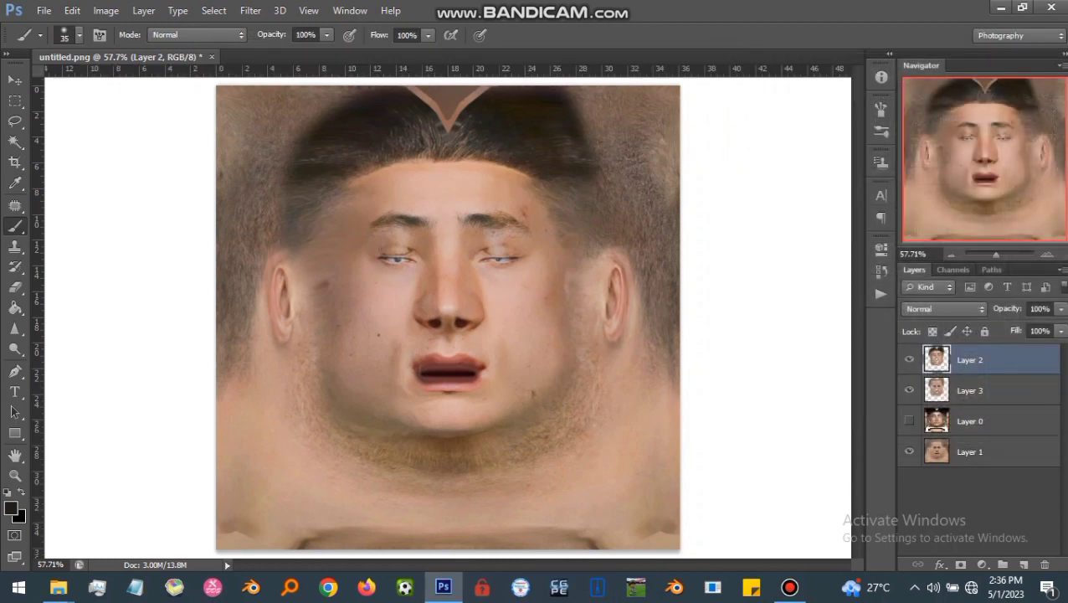
Step: Start Match Color on Layer 2 with Layer 3 of untitled.png as the source
click(250, 10)
mouse_move(72, 10)
mouse_move(106, 11)
mouse_move(129, 51)
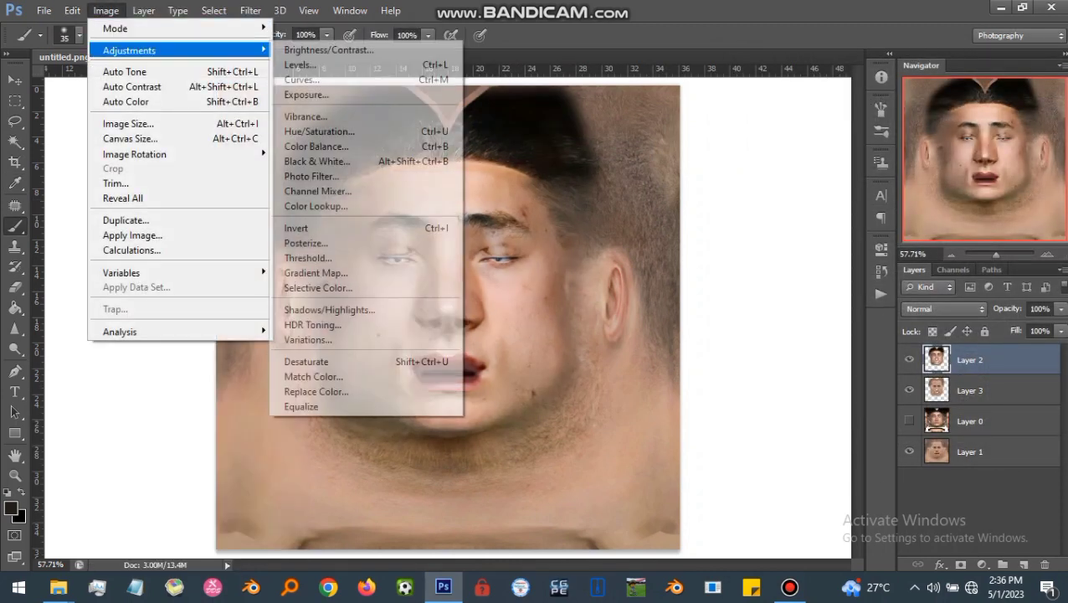
click(313, 376)
click(834, 361)
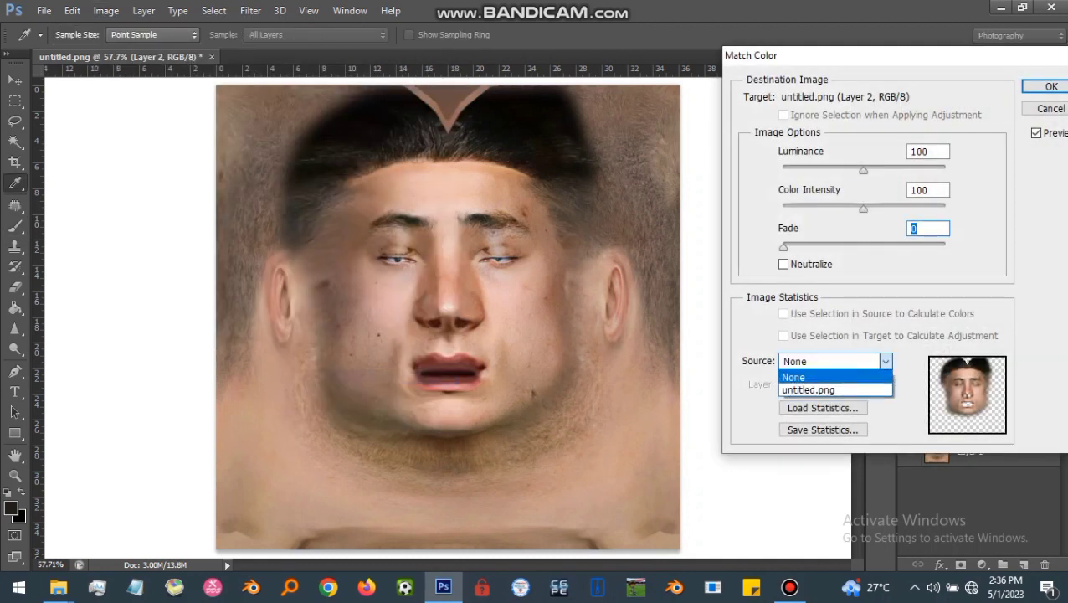
click(810, 389)
click(835, 384)
click(804, 433)
Step: Set the Match Color fade to 80 and apply the adjustment to Layer 2
click(927, 227)
text(7)
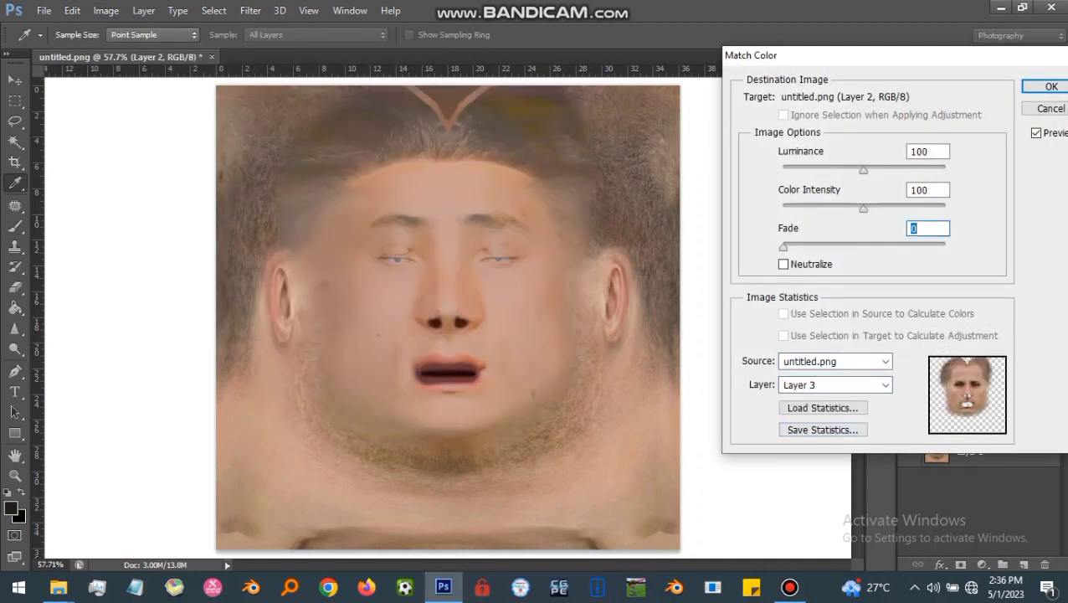
text(0)
key(BackSpace)
key(BackSpace)
text(80)
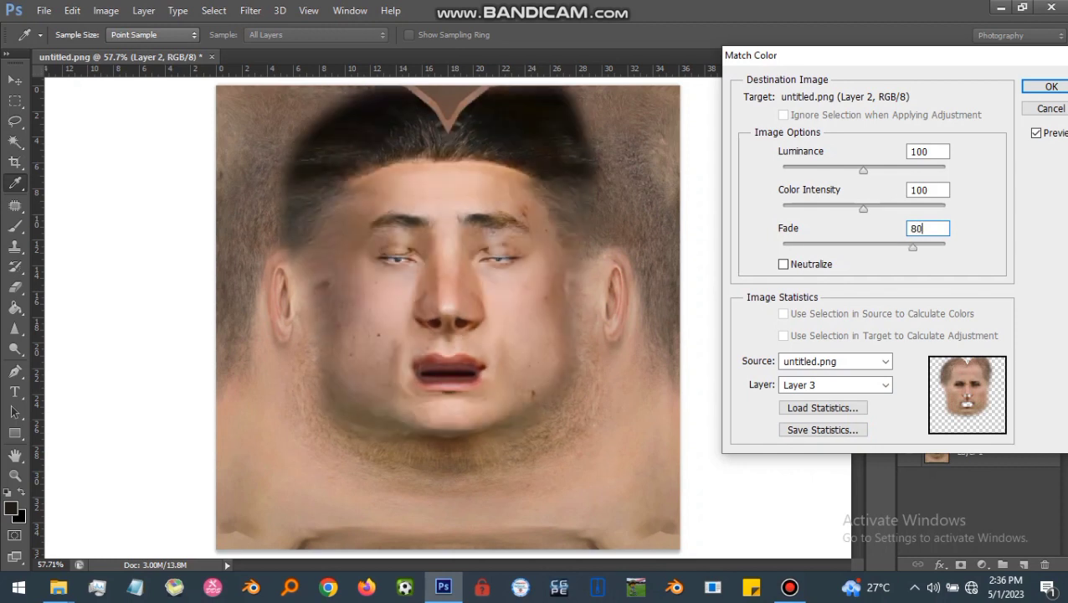
key(Return)
Step: Move Layer 3 above Layer 2 and clip it to Layer 2 with a clipping mask
drag(966, 390, 966, 354)
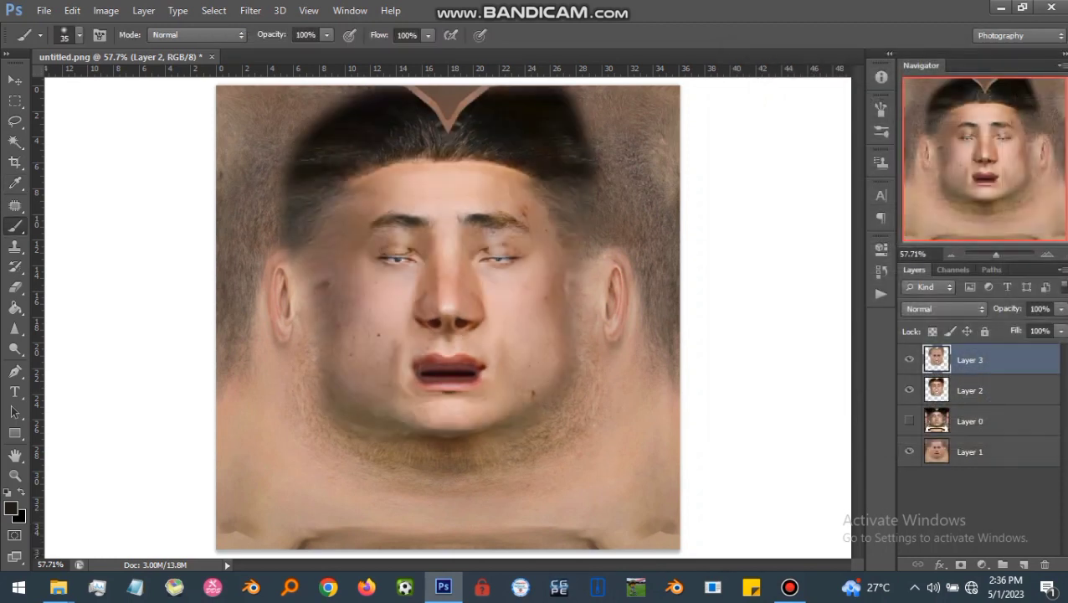
right_click(964, 358)
click(694, 249)
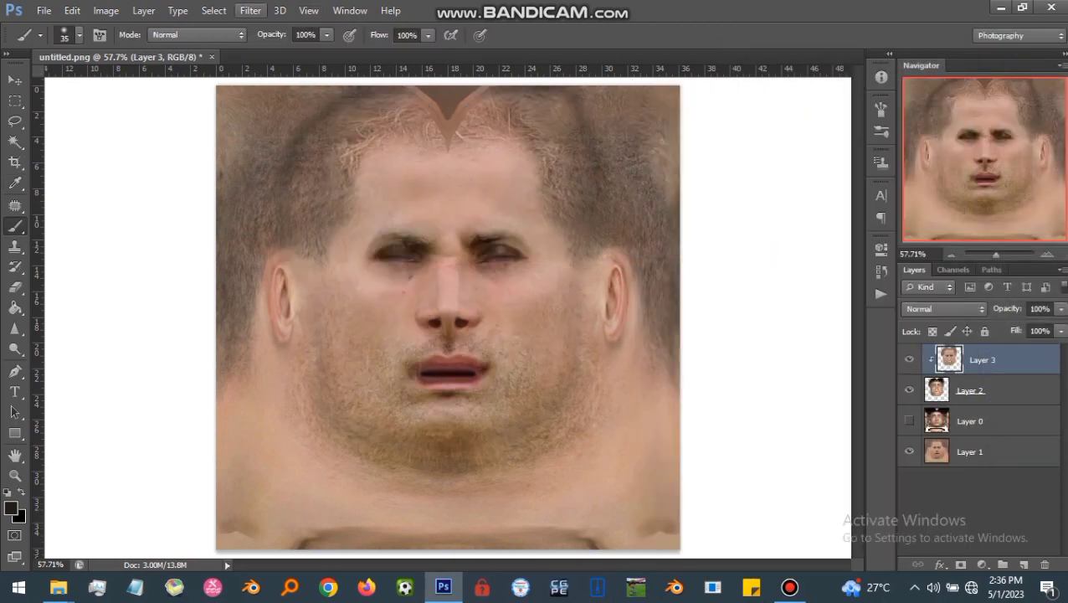
Step: Apply the High Pass filter to Layer 3 and set its blending mode to Overlay
click(250, 10)
mouse_move(335, 303)
click(473, 318)
click(944, 309)
click(929, 194)
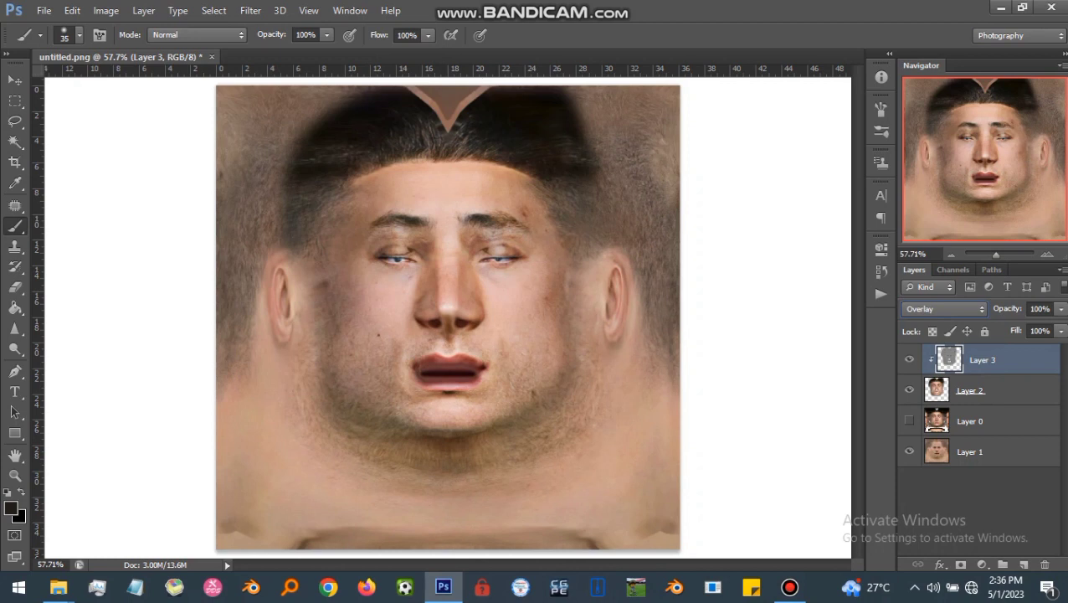
Step: Find face (175).jpg in the Face Texture folder and open it in Photoshop
mouse_move(59, 586)
click(257, 513)
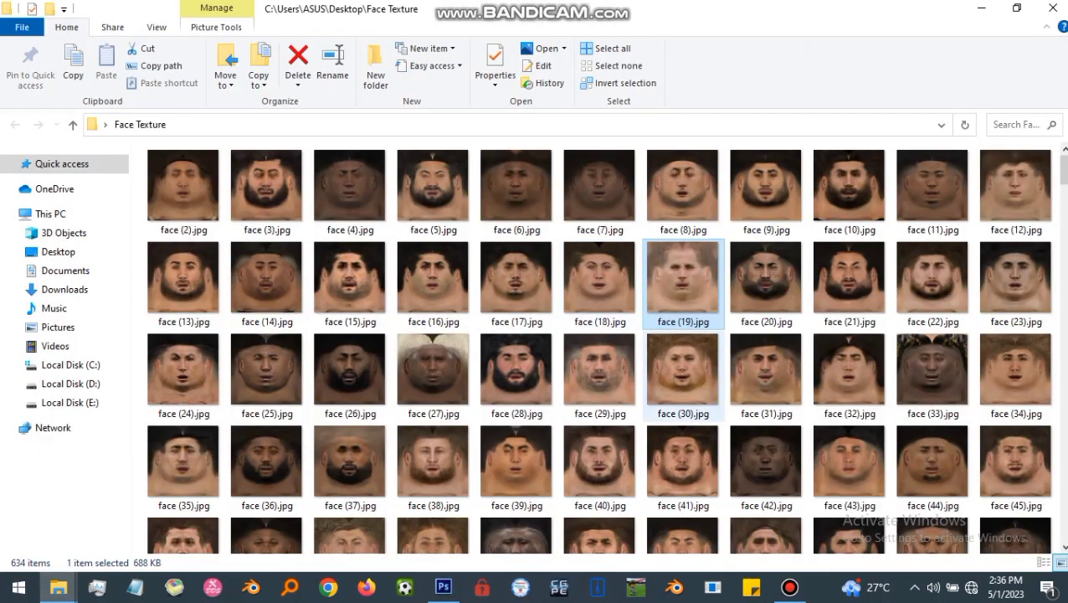
scroll(682, 368, down, 3)
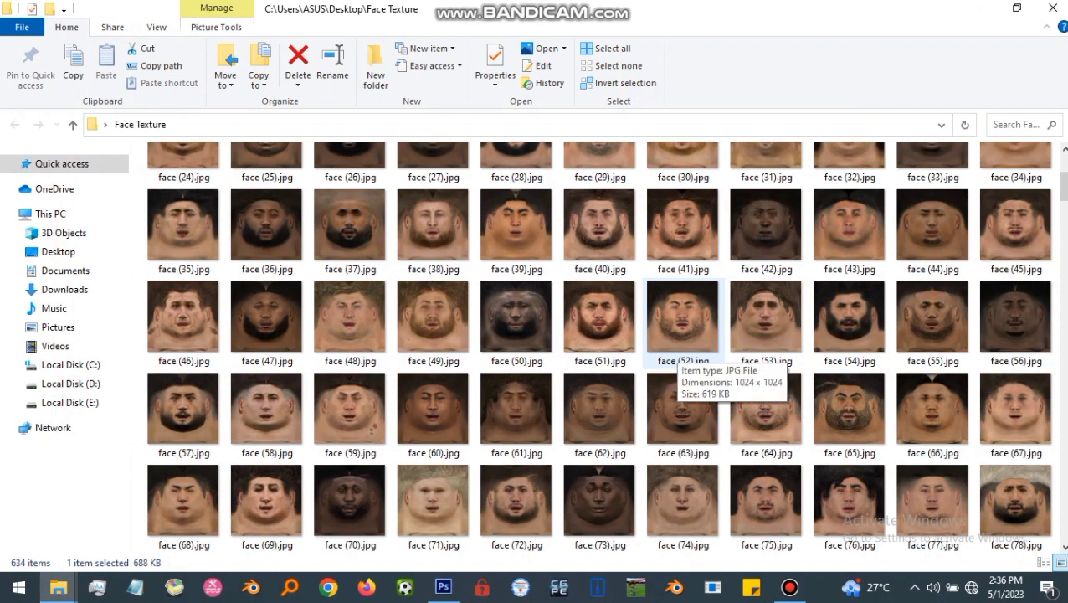
scroll(682, 356, down, 3)
scroll(682, 322, down, 3)
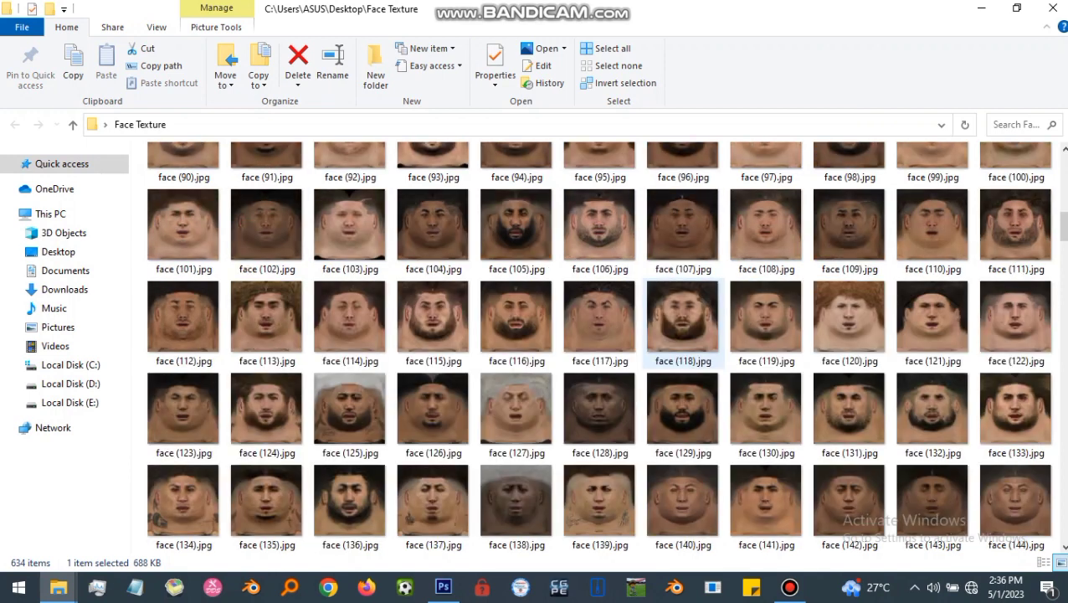
scroll(682, 322, down, 3)
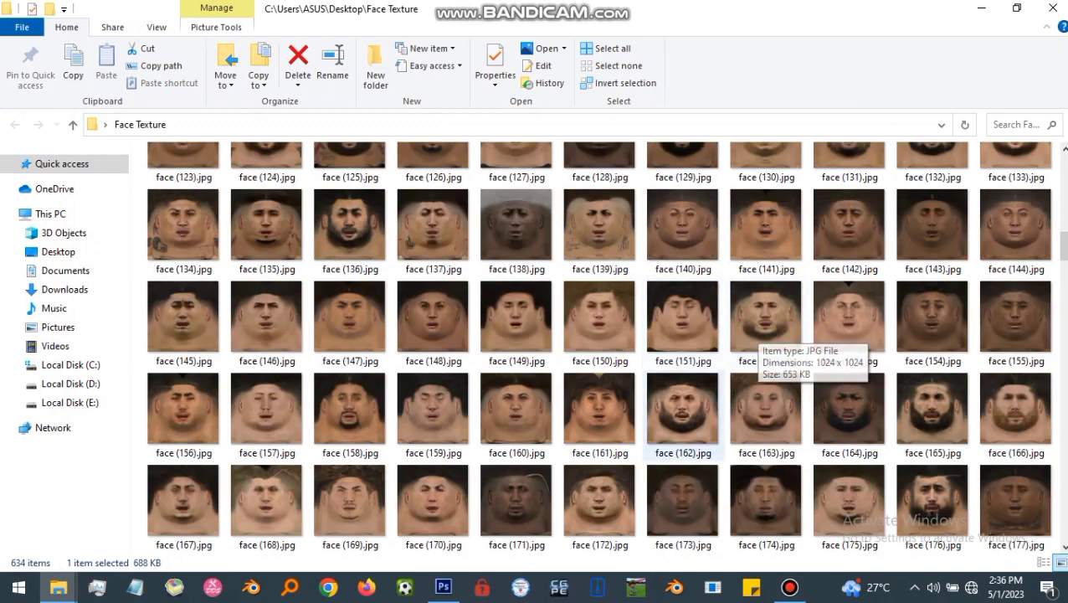
scroll(765, 335, down, 3)
drag(847, 224, 465, 485)
Step: Transfer the whole face (175).jpg image into untitled.png as a new top layer and close its file without saving
key(ctrl+a)
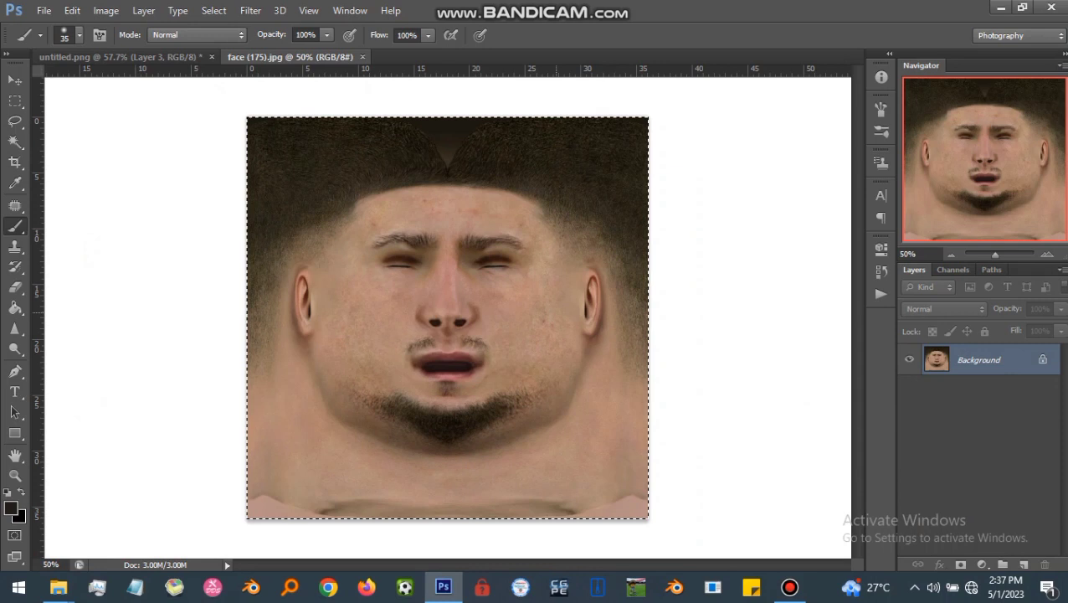
key(ctrl+x)
key(ctrl+w)
key(n)
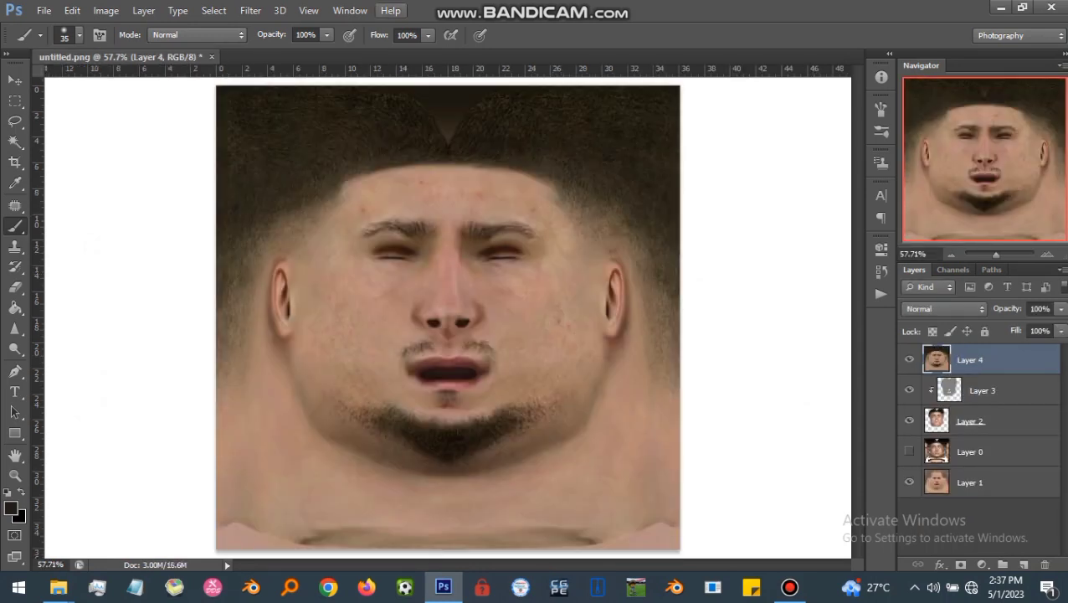
Step: Mask Layer 4 with a Color Range selection and place it directly below Layer 2, with Layer 2 hidden
click(213, 10)
click(243, 145)
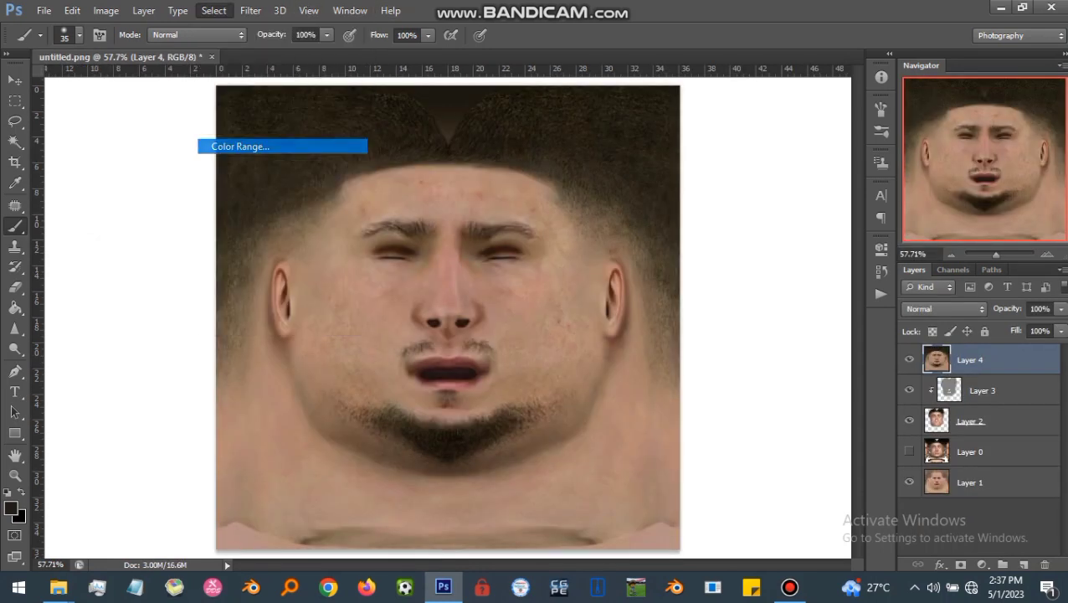
mouse_move(764, 297)
mouse_down()
mouse_move(790, 297)
mouse_move(765, 297)
mouse_up()
click(893, 236)
drag(981, 360, 981, 435)
click(961, 565)
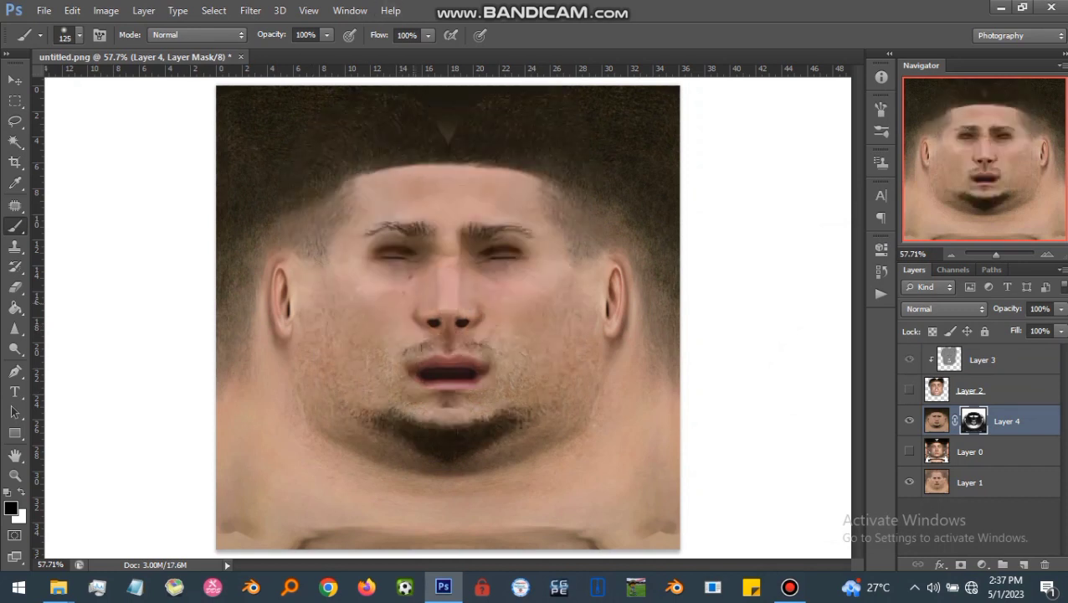
Step: Paint black on Layer 4's mask over the eyes, mouth, beard and jaw so only its hair area remains
mouse_move(398, 266)
mouse_down()
mouse_move(387, 241)
mouse_move(410, 231)
mouse_move(504, 238)
mouse_up()
drag(465, 361, 431, 371)
mouse_move(506, 414)
mouse_down()
mouse_move(394, 437)
mouse_move(361, 429)
mouse_up()
drag(538, 452, 587, 407)
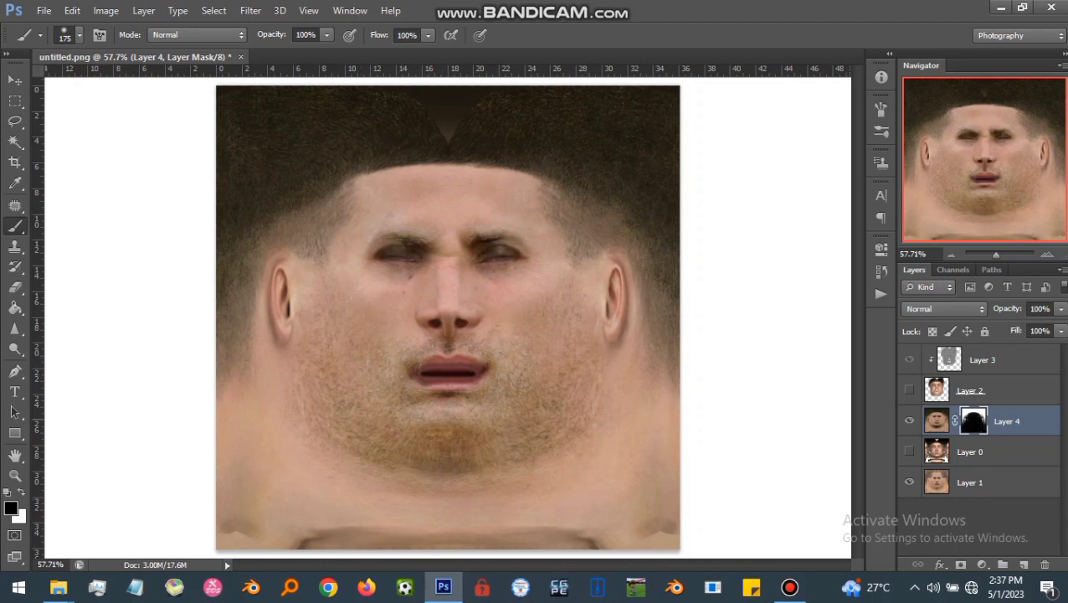
Step: Move Layer 4 below Layer 0 and merge it down into Layer 1
drag(936, 421, 936, 459)
right_click(1008, 451)
click(721, 397)
Step: Find face (206).jpg in the Face Texture folder and open it in Photoshop
mouse_move(59, 586)
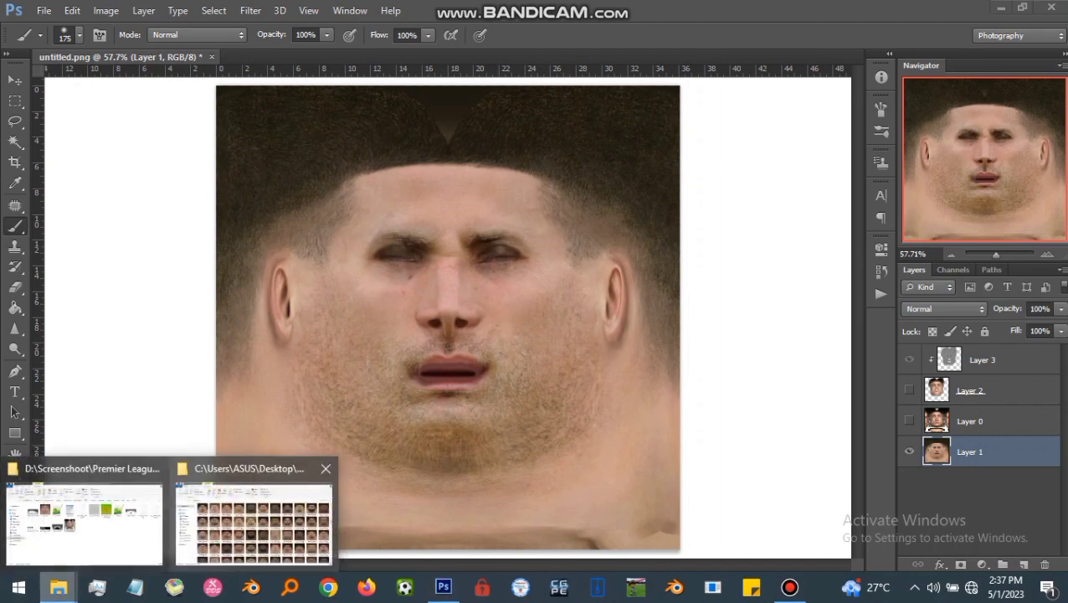
click(255, 510)
scroll(598, 347, down, 3)
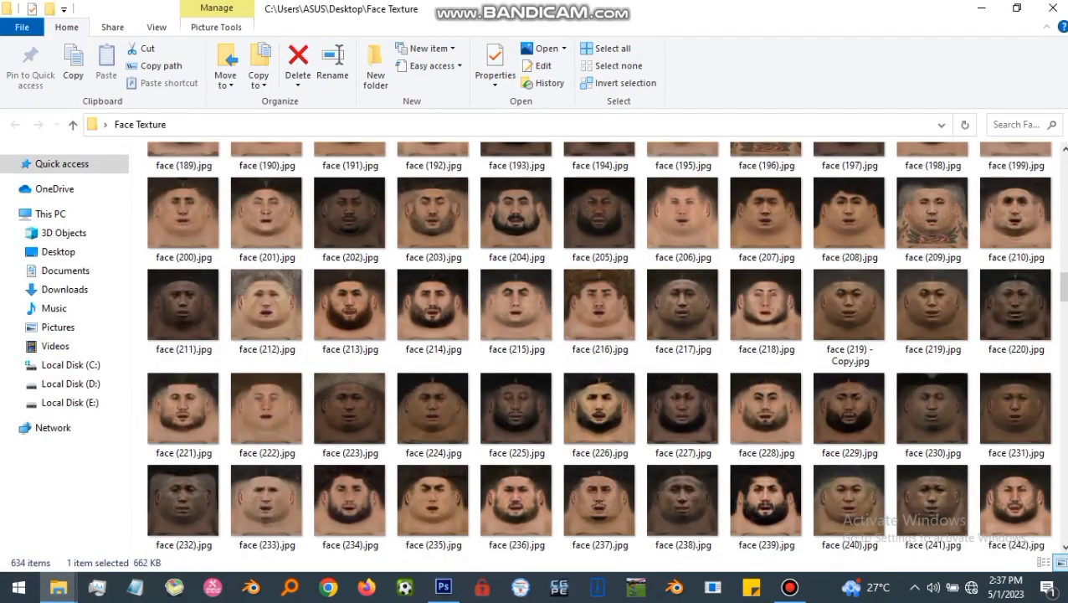
scroll(599, 350, down, 3)
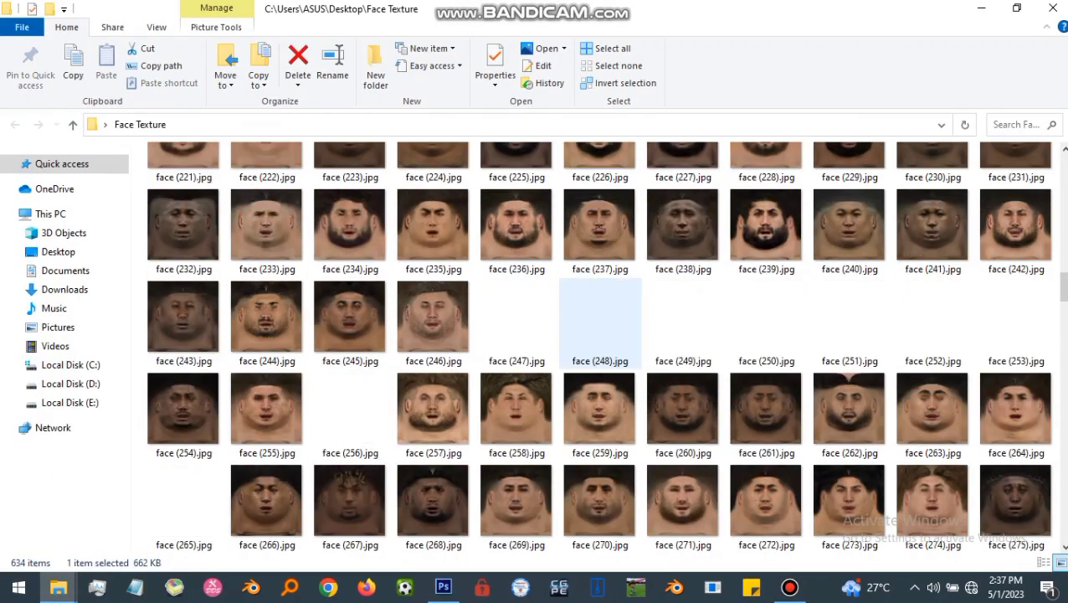
scroll(599, 350, up, 3)
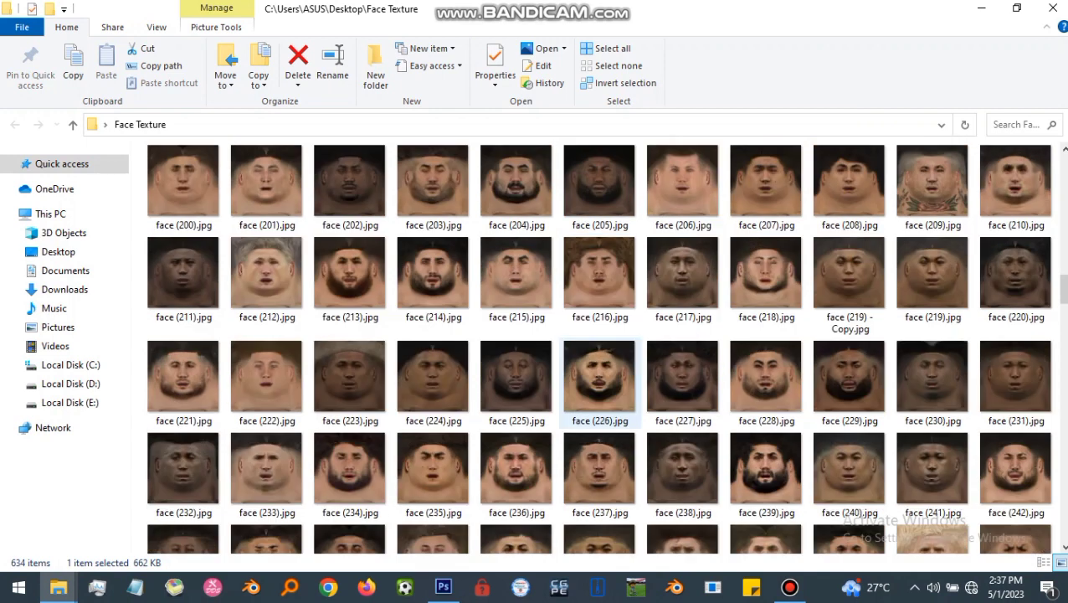
drag(682, 180, 556, 435)
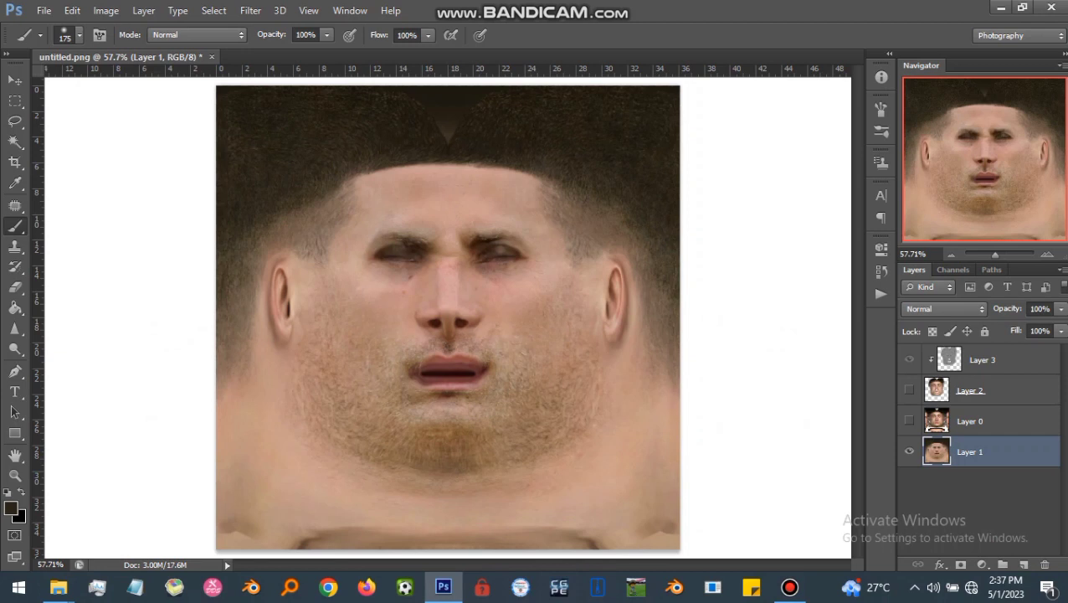
Step: Cut the entire face (206).jpg image and close its file without saving
key(ctrl+a)
key(ctrl+x)
key(ctrl+w)
key(Right)
key(Return)
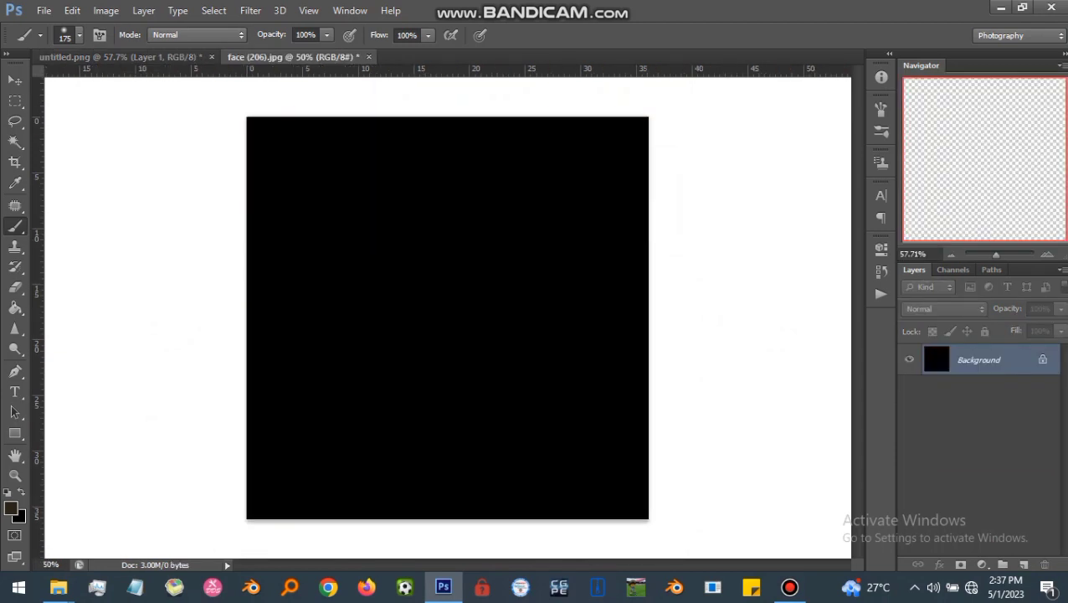
Step: Show Layer 2 again and paste the cut face texture into untitled.png as a new layer
click(908, 390)
click(996, 391)
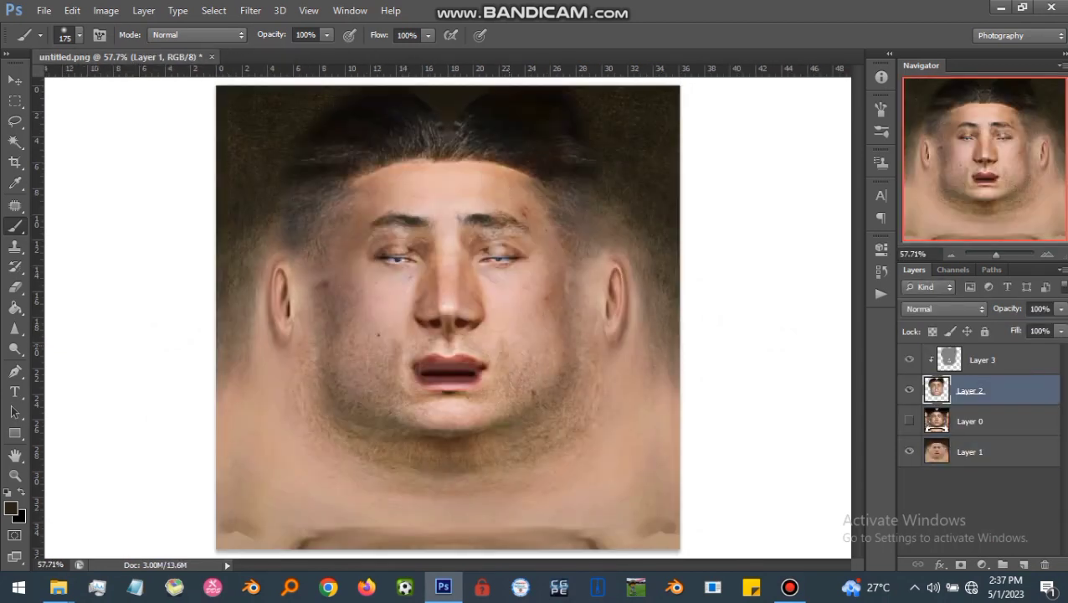
key(ctrl+v)
mouse_move(996, 391)
mouse_down()
mouse_move(986, 431)
mouse_move(986, 377)
mouse_up()
Step: Turn a duplicate of Layer 4, clipped to Layer 2, into a High Pass detail layer with the Overlay blending mode
key(ctrl+j)
key(ctrl+f)
click(944, 308)
click(920, 194)
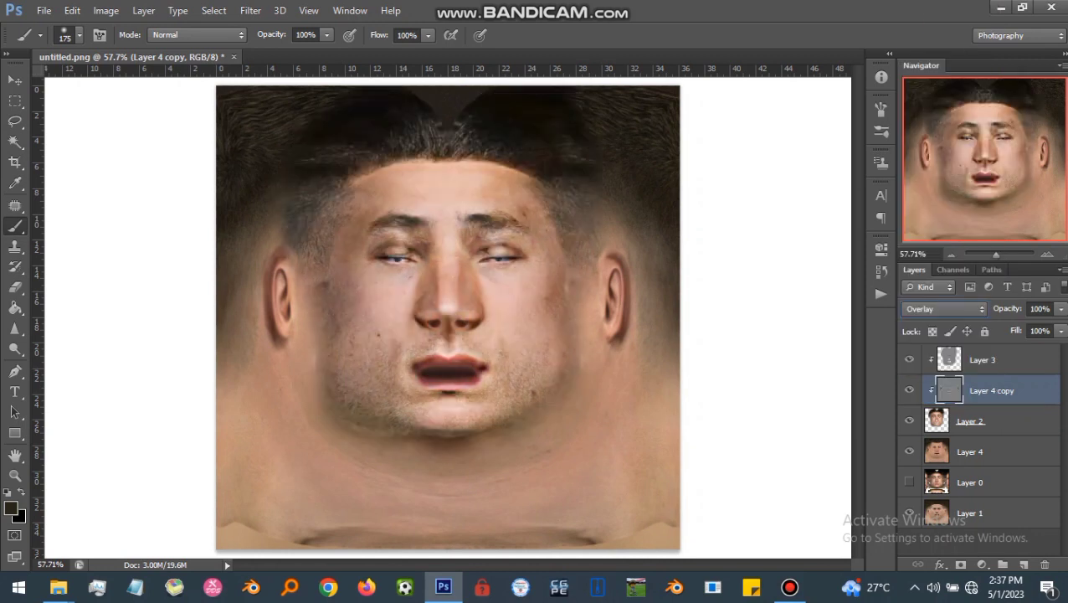
Step: Add a white layer mask to Layer 2 and hide Layer 3
key(alt+bracketleft)
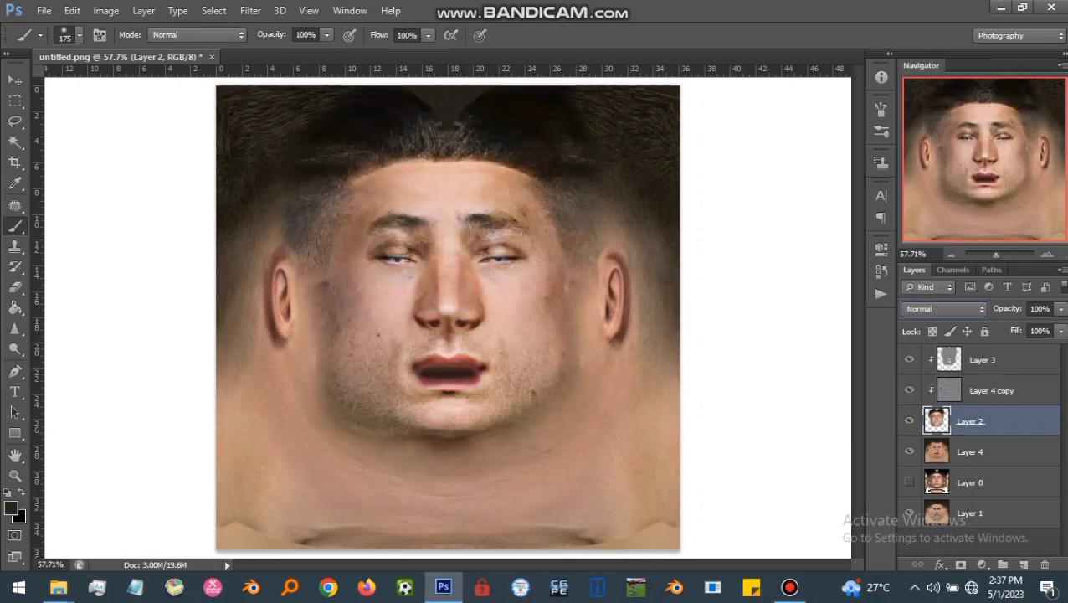
click(959, 564)
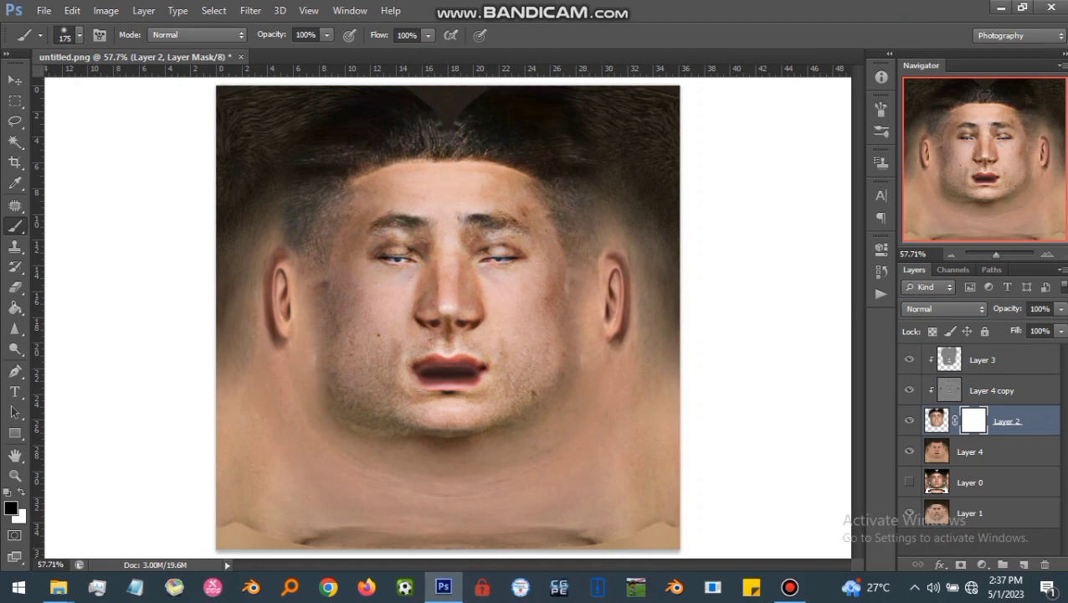
key(ctrl+i)
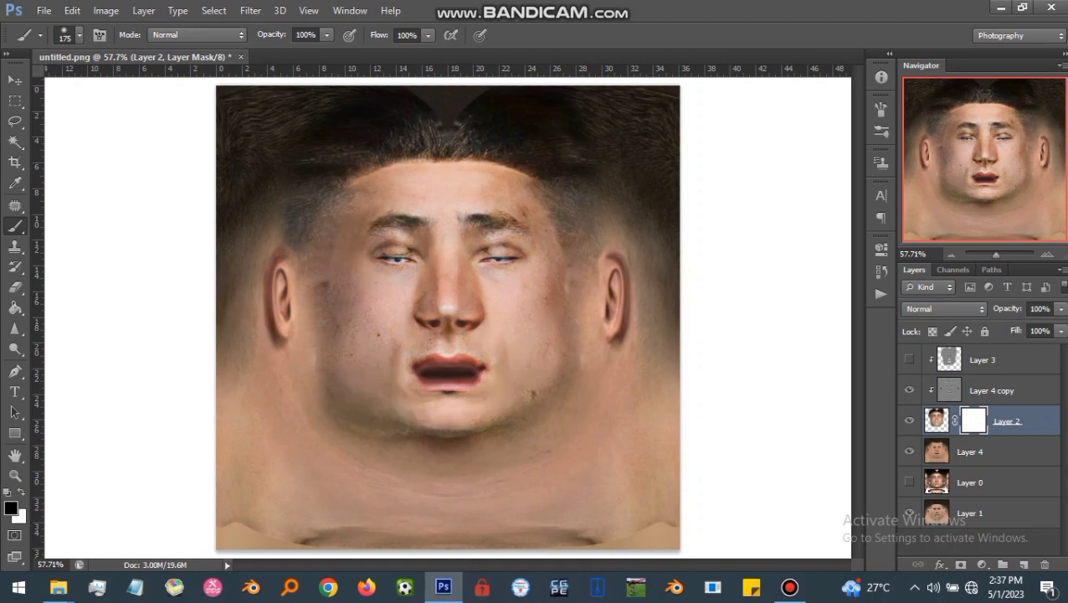
key(ctrl+plus)
key(ctrl+plus)
drag(299, 390, 350, 391)
key(ctrl+minus)
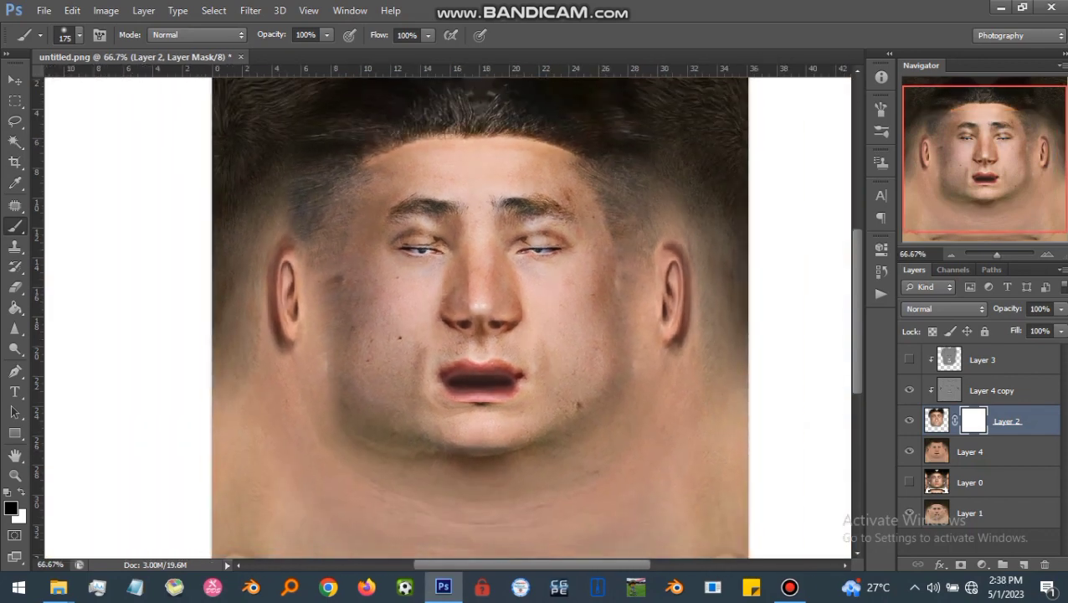
Step: Duplicate Layer 4 and move the copy above Layer 4 copy so that it is clipped to Layer 2
click(987, 452)
key(ctrl+j)
drag(988, 452, 988, 378)
Step: Set Layer 4 copy 2's Blend If ranges to 108/184 and 119/255 for This Layer, 54/255 and 76/255 for Underlying Layer
right_click(988, 390)
click(724, 88)
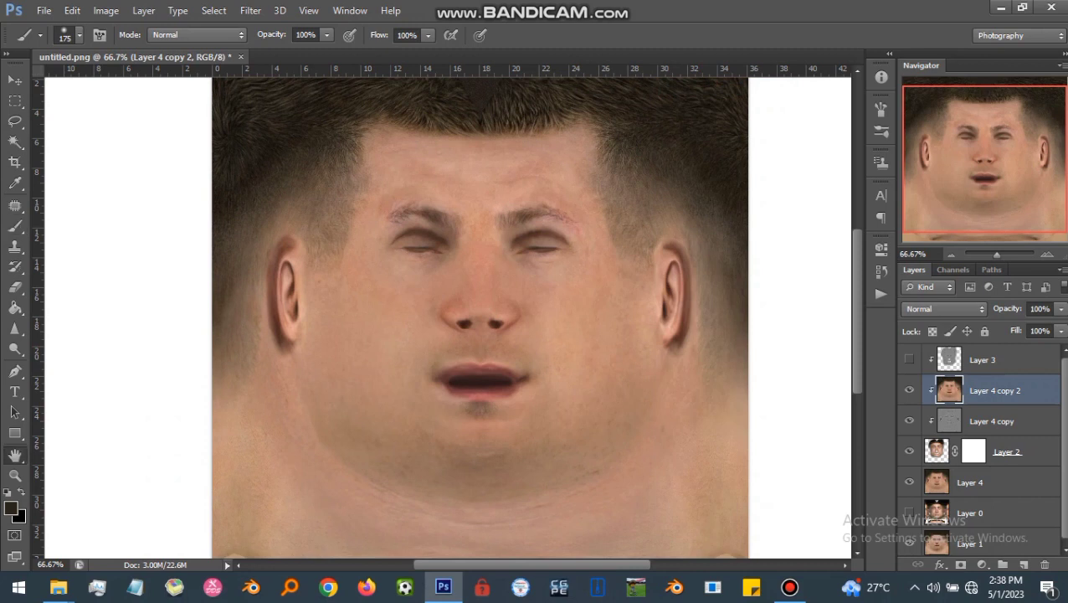
drag(866, 363, 911, 363)
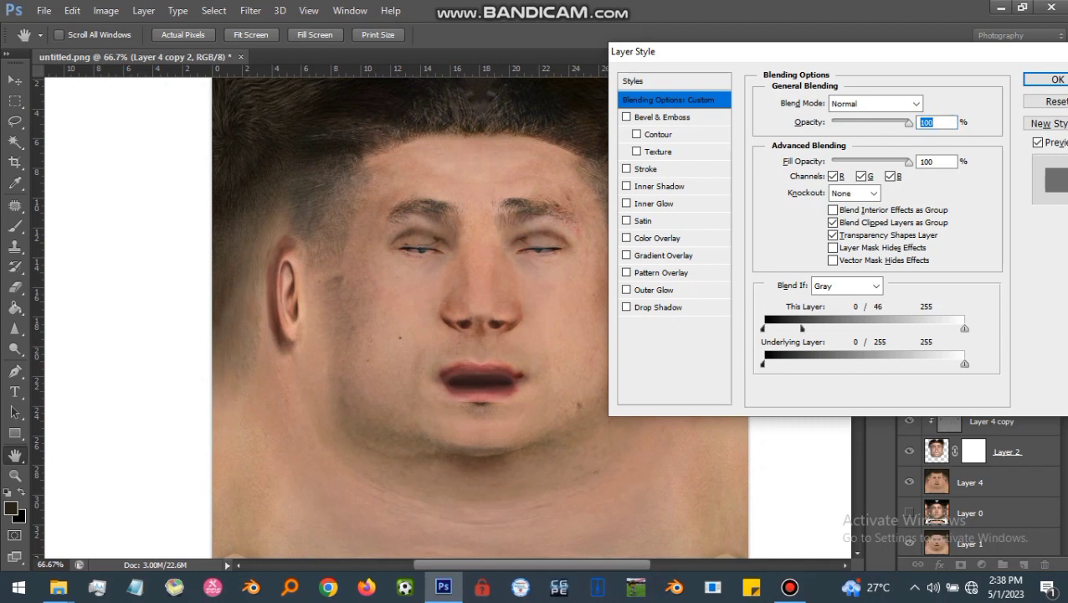
drag(865, 328, 910, 328)
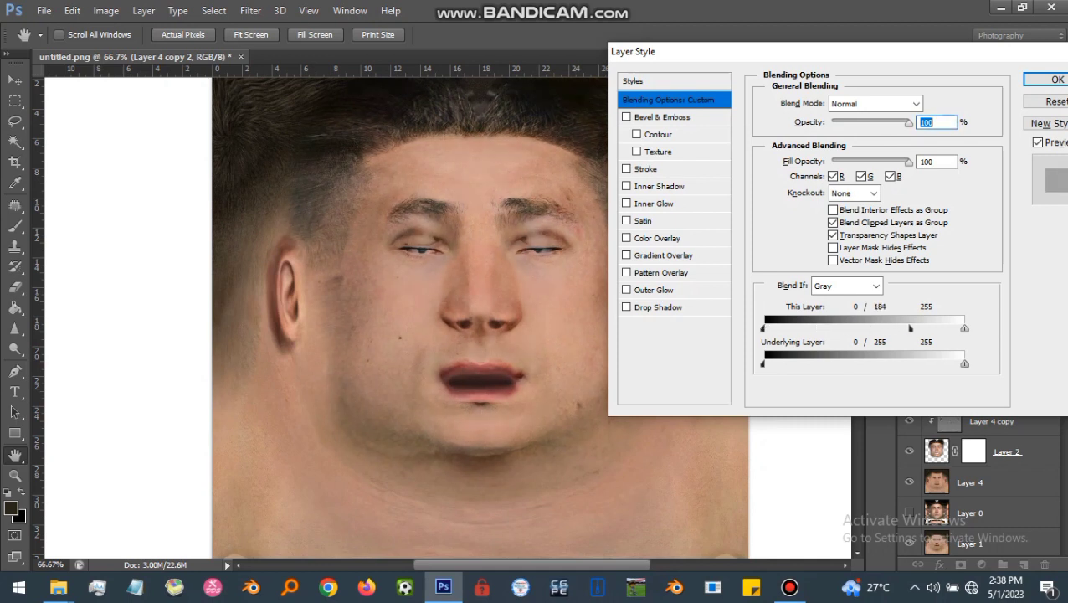
drag(762, 328, 838, 329)
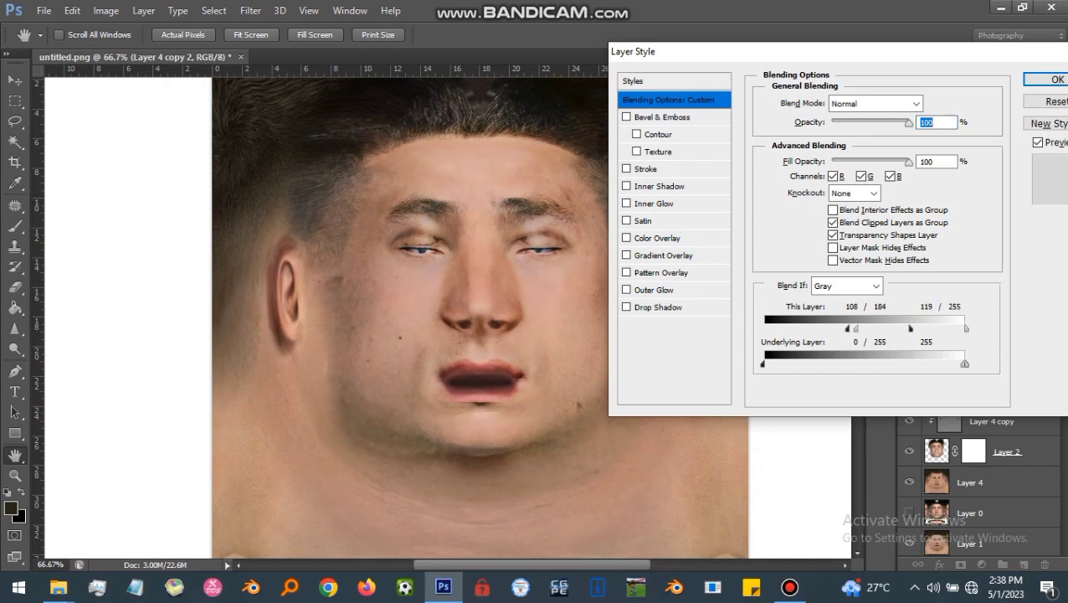
drag(837, 363, 855, 363)
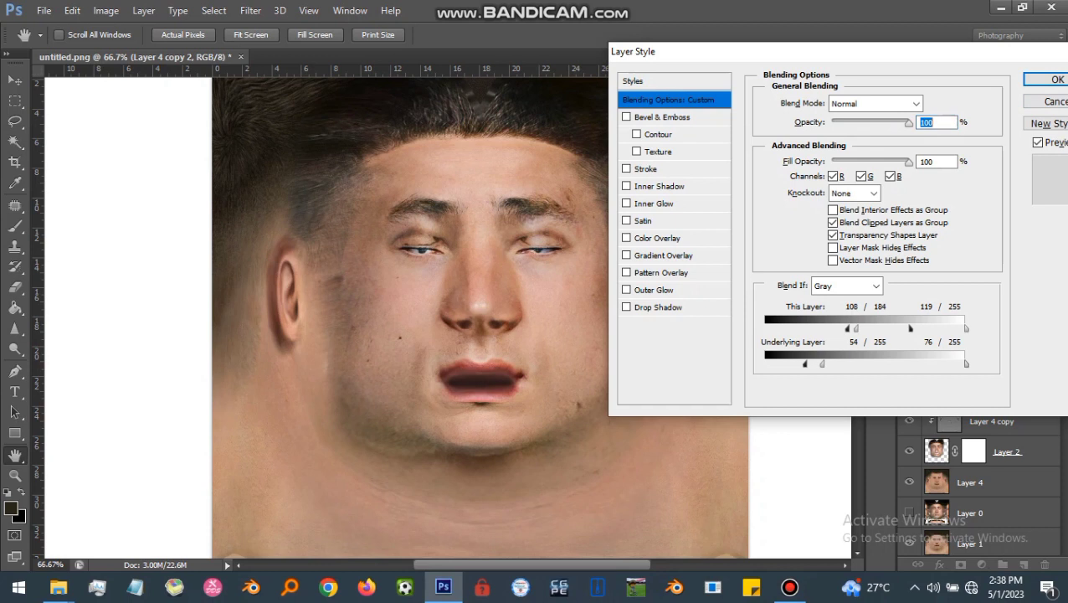
click(1053, 80)
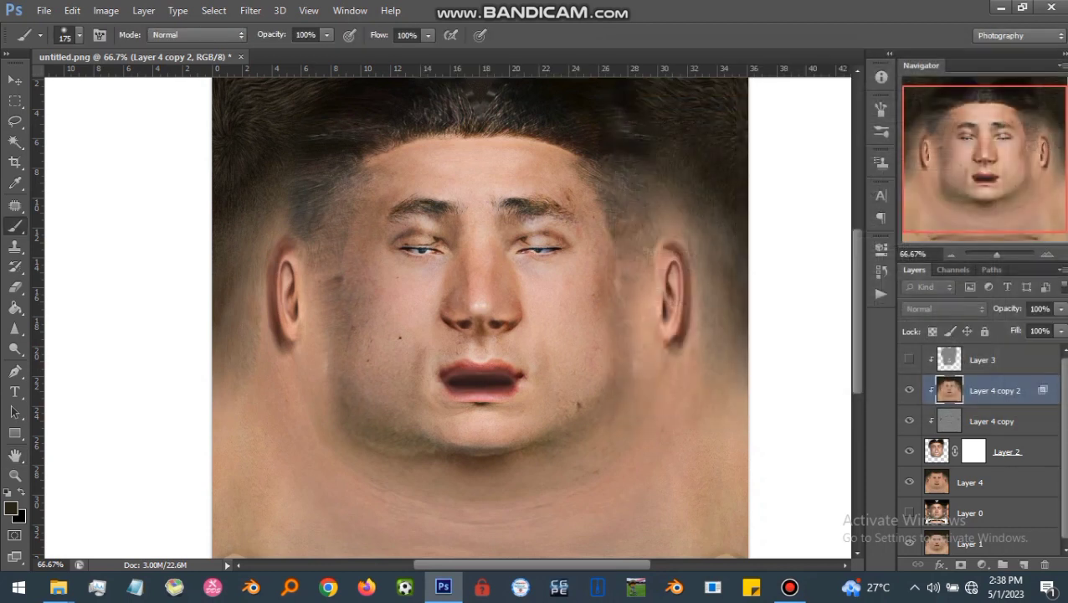
Step: Compare the face texture with and without Layer 4 copy 2 and Layer 2
click(909, 390)
click(909, 390)
click(909, 451)
click(909, 451)
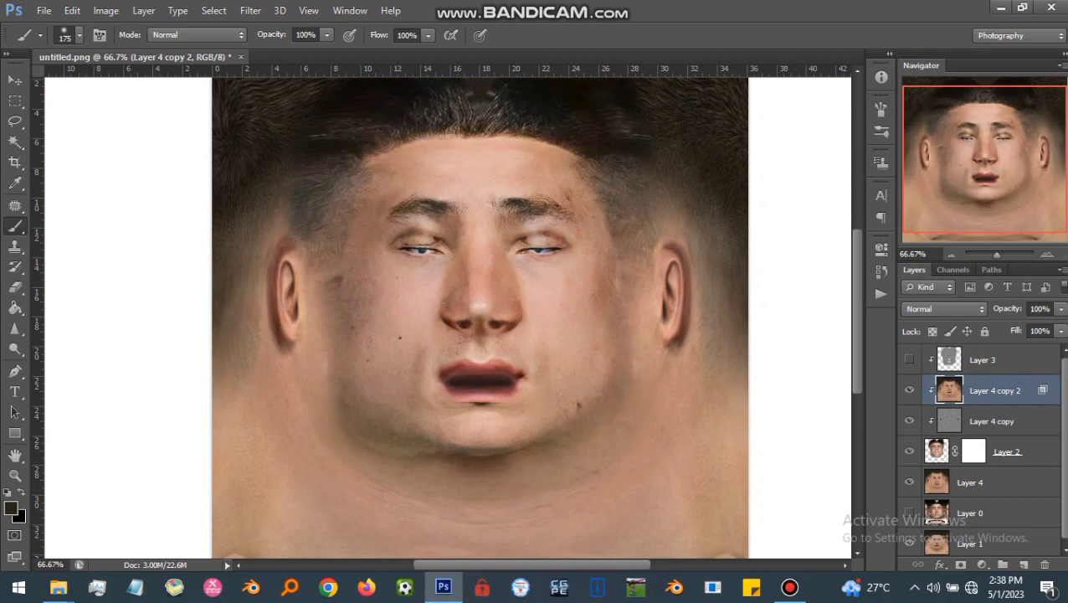
Step: Hide Layer 4 and open another base face image from the Face Texture folder in Photoshop
click(909, 481)
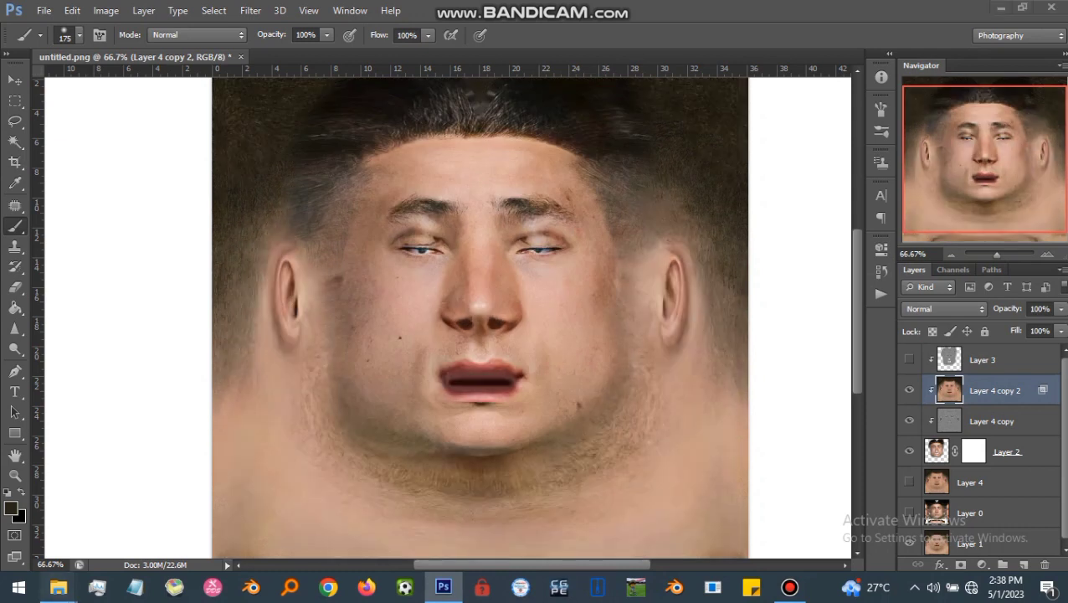
mouse_move(58, 587)
click(251, 510)
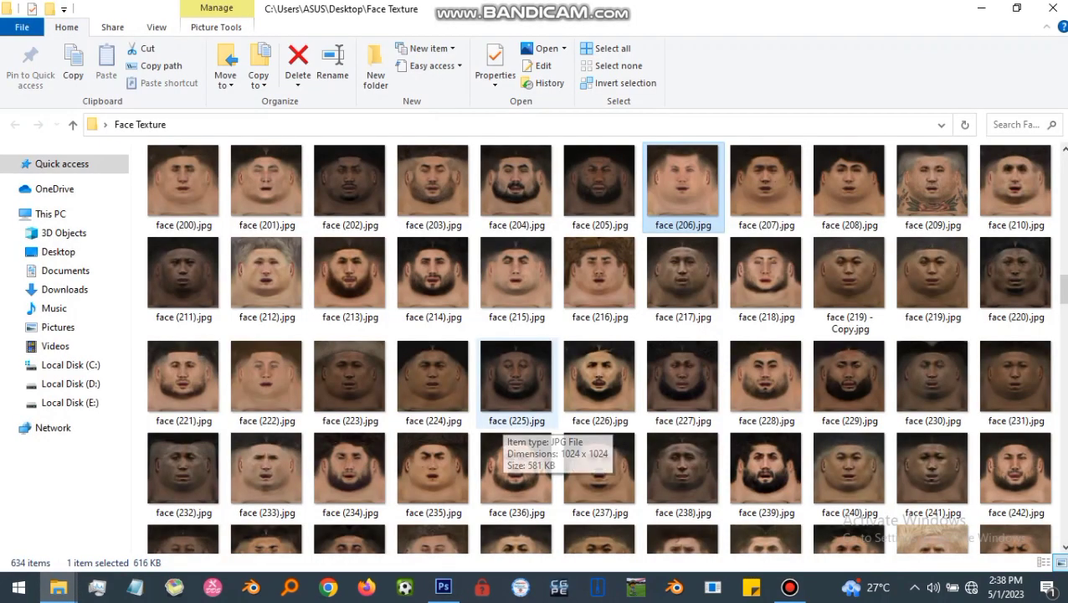
scroll(507, 423, down, 3)
drag(266, 410, 634, 535)
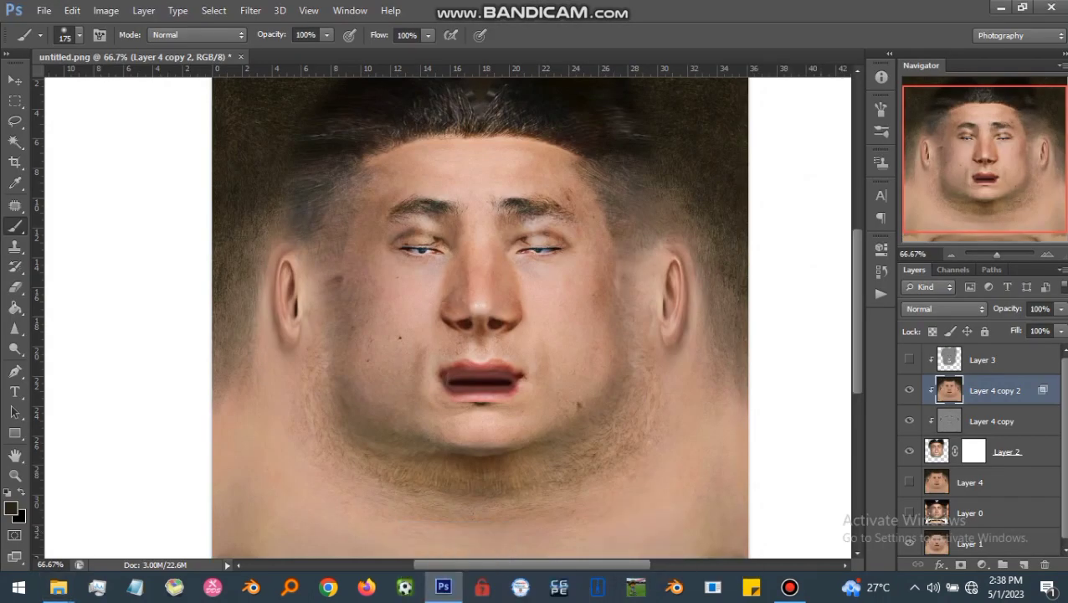
Step: Move the whole opened texture into untitled.png as a new layer directly below Layer 2 and close its source document
key(ctrl+a)
key(ctrl+x)
key(ctrl+w)
key(n)
key(ctrl+v)
key(ctrl+bracketleft)
key(ctrl+bracketleft)
key(ctrl+bracketleft)
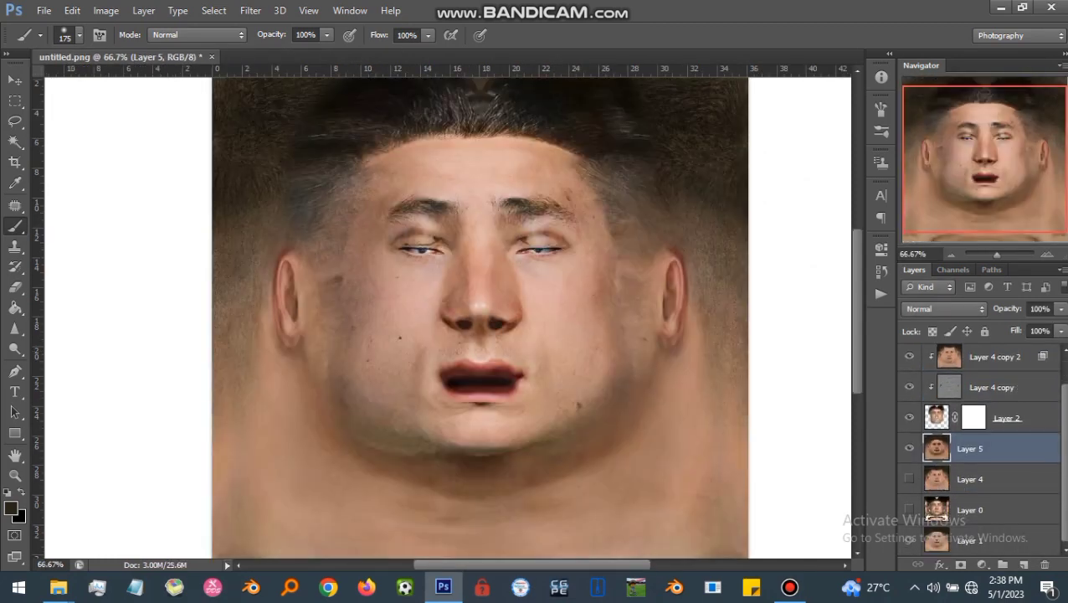
scroll(979, 452, up, 1)
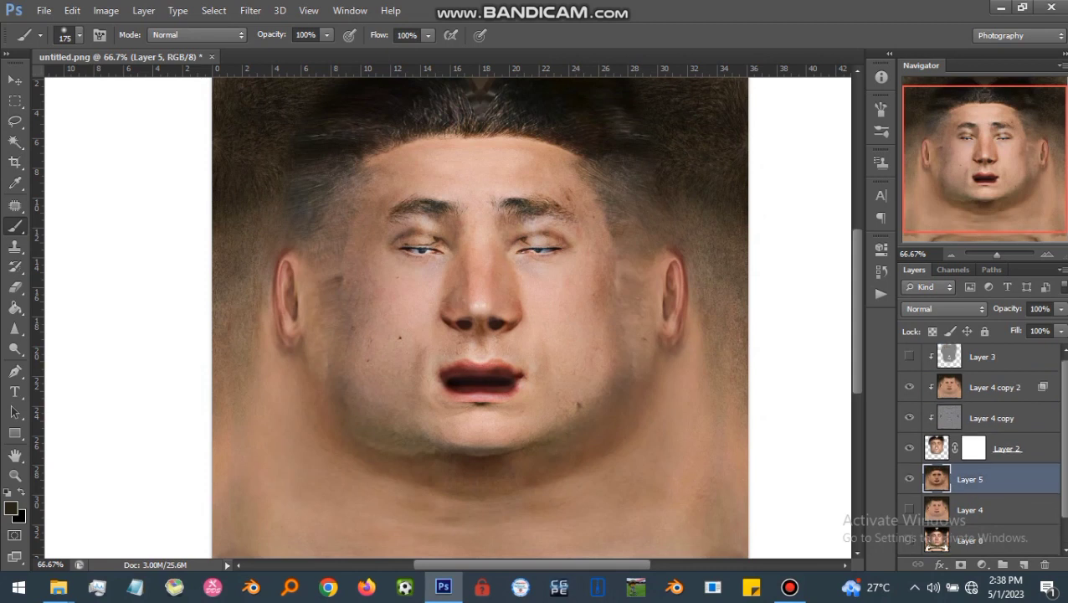
Step: Copy the area within Layer 2's outline from Layer 5, clip the copy above Layer 4 copy, and set its blend mode to Overlay
ctrl+click(936, 447)
key(ctrl+j)
drag(971, 480, 963, 418)
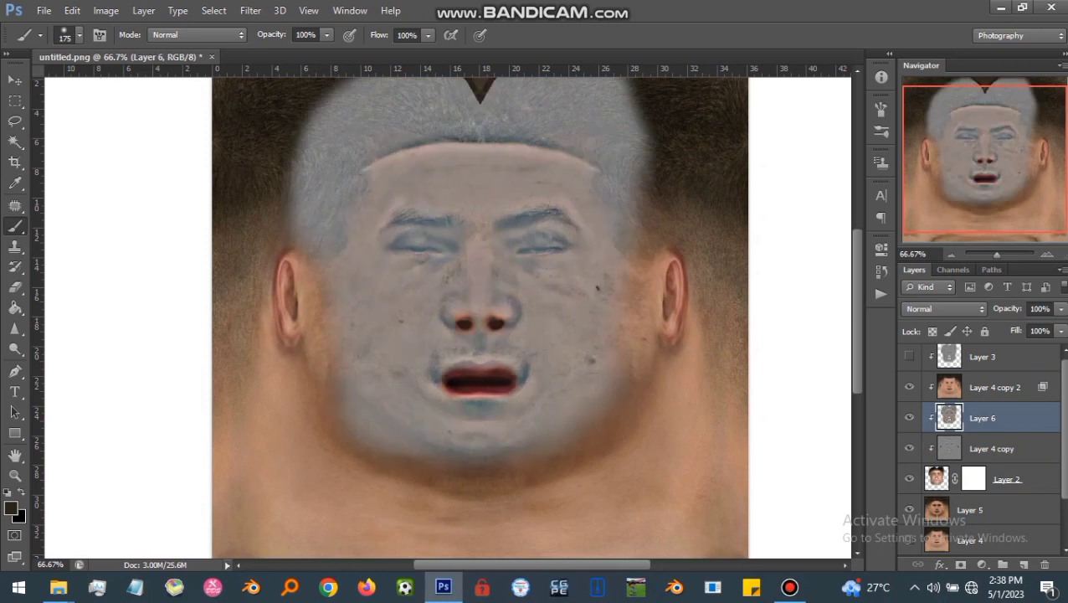
click(943, 309)
click(943, 246)
click(944, 309)
click(931, 195)
Step: Move Layer 4 copy 2 above Layer 3 to the top of the stack, released from the clipping group
drag(988, 387, 988, 359)
right_click(988, 359)
click(708, 249)
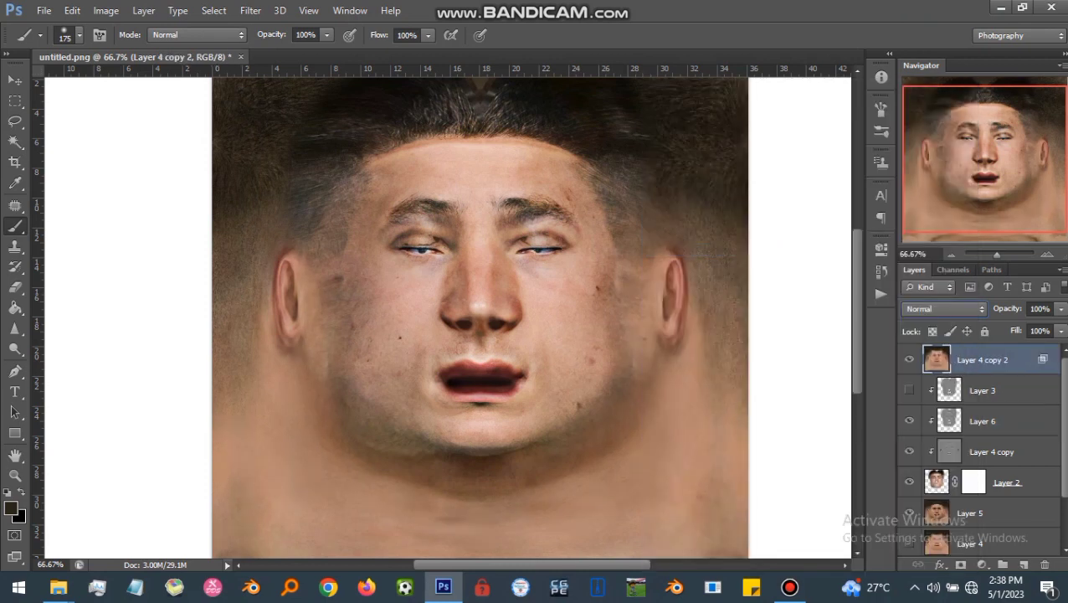
click(909, 421)
scroll(984, 449, down, 2)
scroll(983, 448, up, 1)
click(987, 482)
key(ctrl+j)
drag(988, 482, 1043, 565)
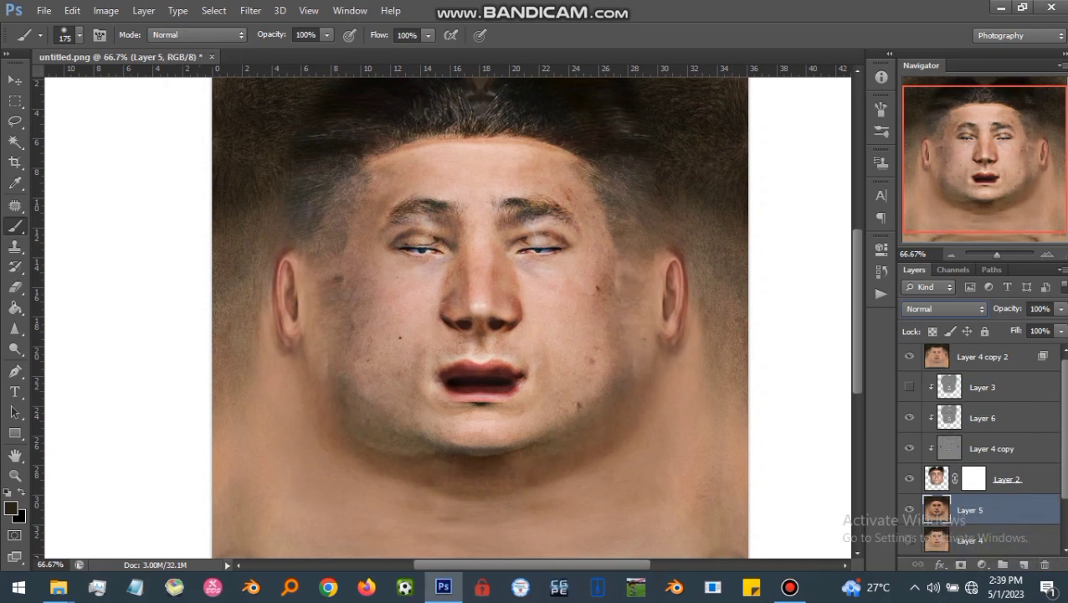
Step: Compare the face texture with and without Layer 6, Layer 3 and Layer 4 copy
click(909, 416)
click(909, 417)
click(909, 386)
click(909, 386)
click(908, 448)
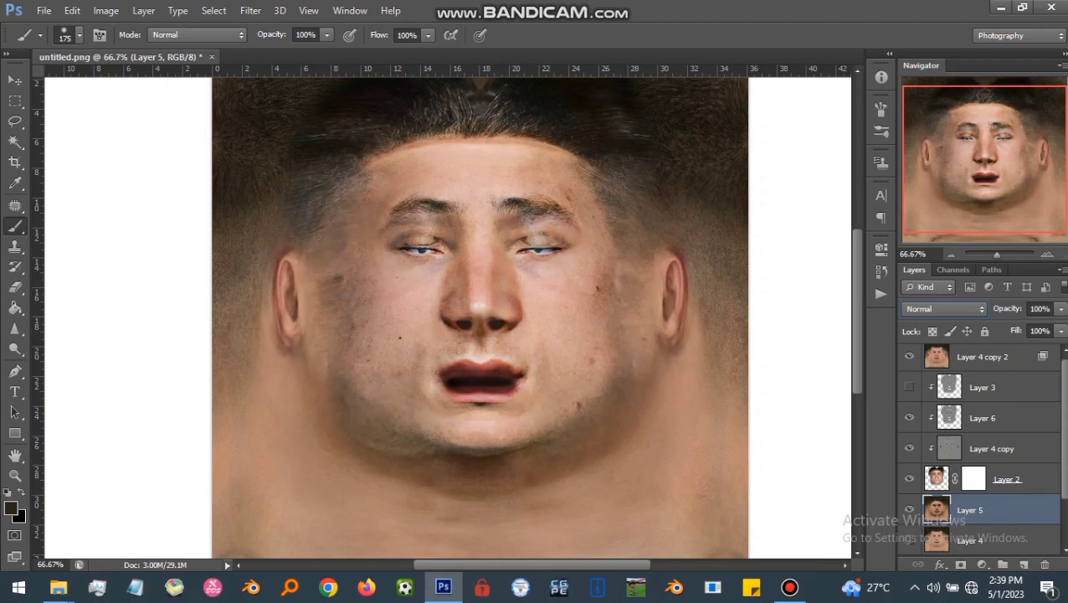
click(909, 448)
Step: Add a layer mask to Layer 6 and paint out the eyebrow and eye area in black with a size 60 brush
click(1012, 417)
click(960, 564)
key(ctrl+plus)
scroll(448, 318, up, 2)
key(bracketleft)
drag(360, 265, 624, 256)
mouse_move(355, 153)
mouse_down()
mouse_move(510, 137)
mouse_move(620, 155)
mouse_up()
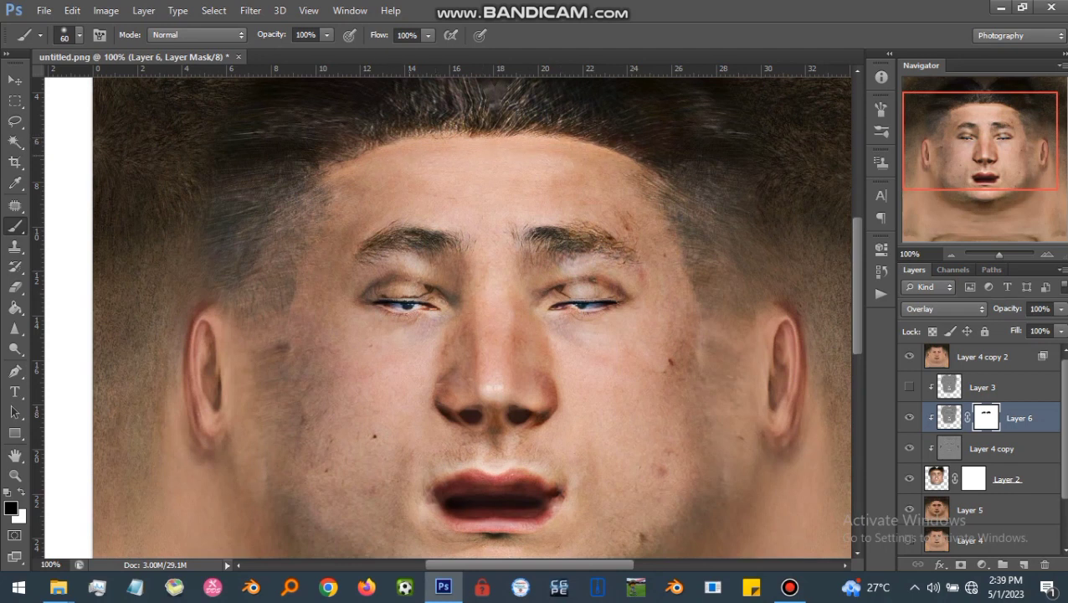
key(ctrl+0)
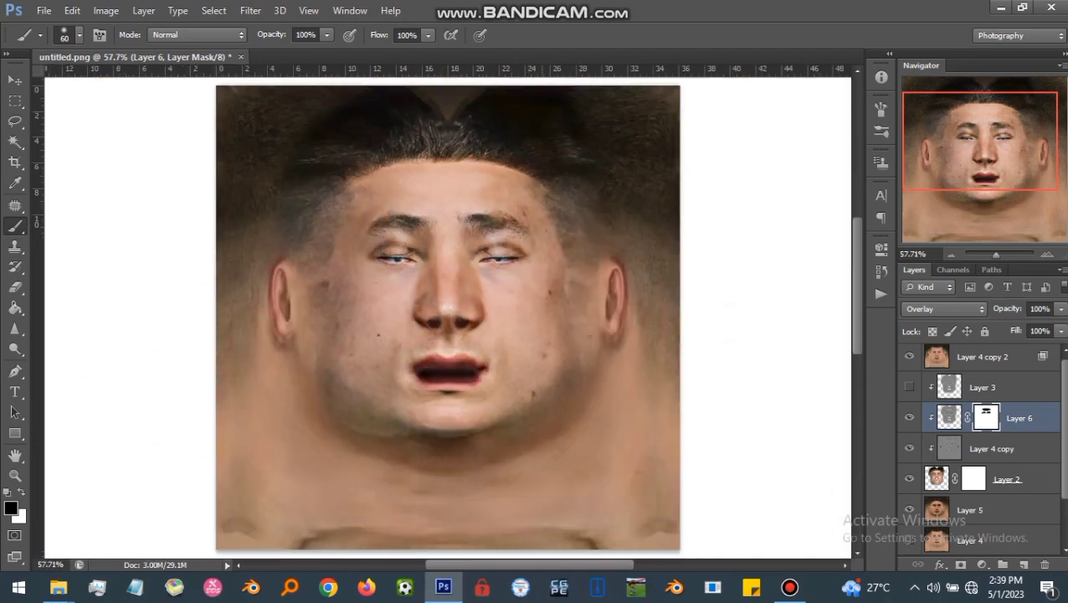
Step: Paint black on Layer 2's mask along both cheeks and the jaw using a size 150 brush at 10% flow
click(974, 479)
key(ctrl+plus)
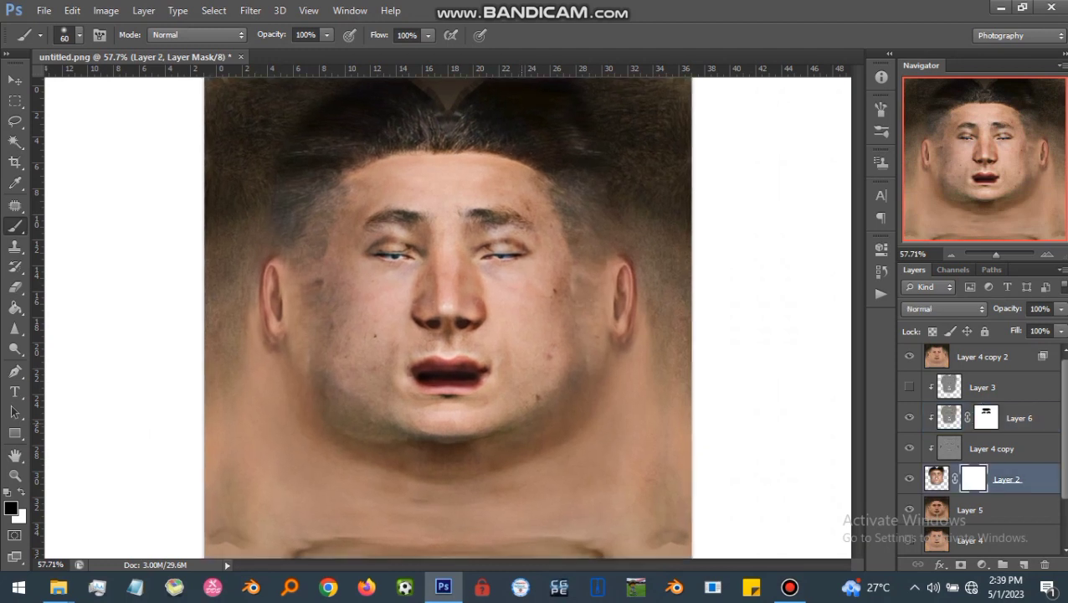
double_click(406, 35)
text(10)
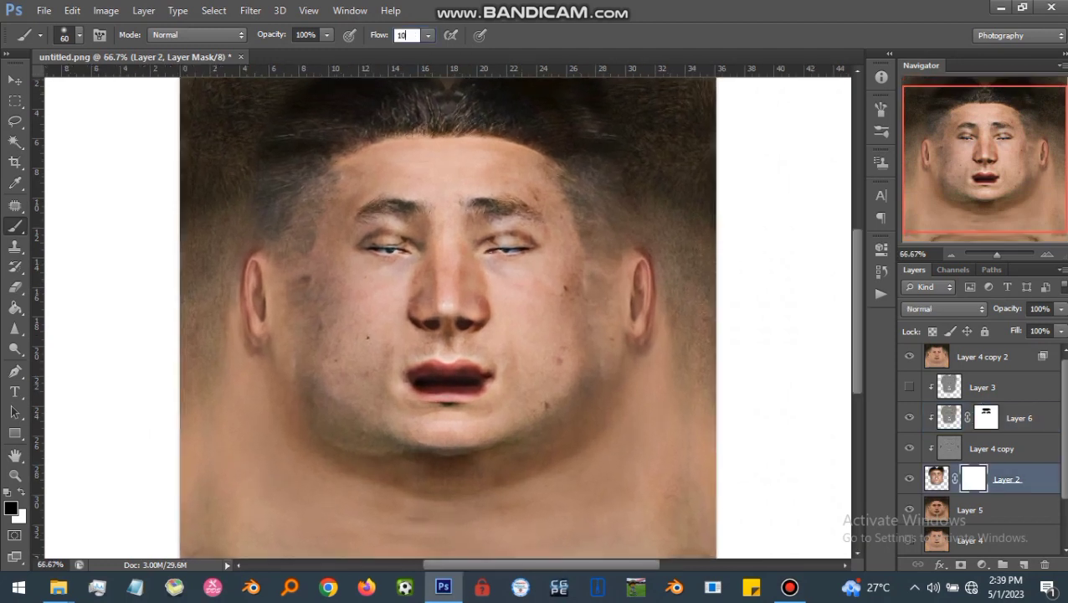
key(Return)
scroll(447, 318, down, 1)
key(bracketright)
key(bracketright)
key(bracketright)
key(bracketright)
key(bracketright)
key(bracketright)
key(bracketright)
key(bracketright)
key(bracketleft)
key(bracketleft)
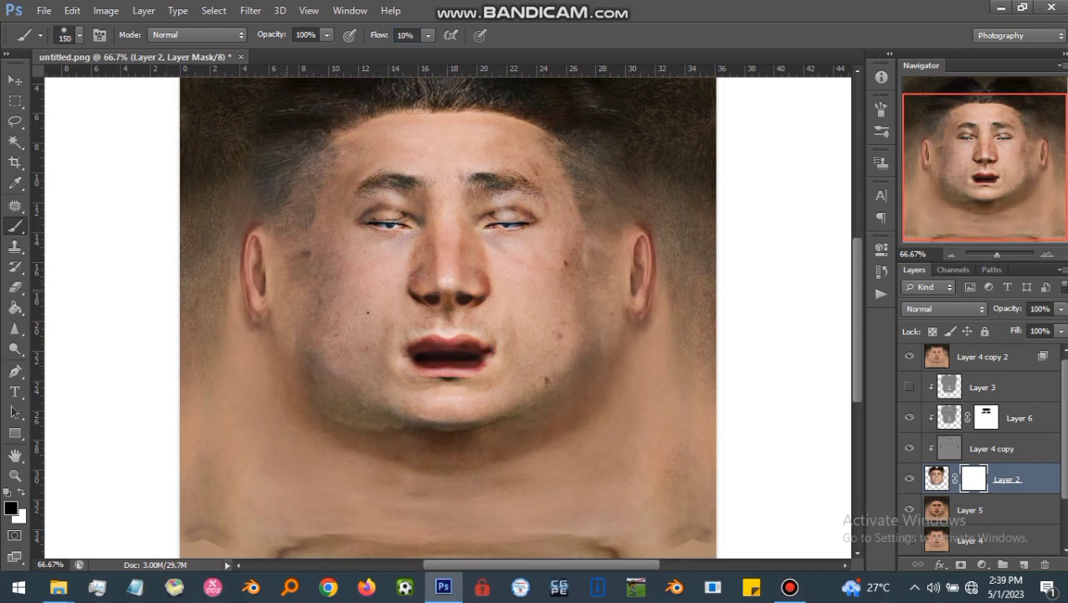
drag(301, 258, 300, 283)
key(bracketleft)
key(bracketright)
mouse_move(307, 269)
mouse_down()
mouse_move(306, 320)
mouse_move(403, 434)
mouse_move(418, 435)
mouse_up()
key(bracketleft)
key(bracketright)
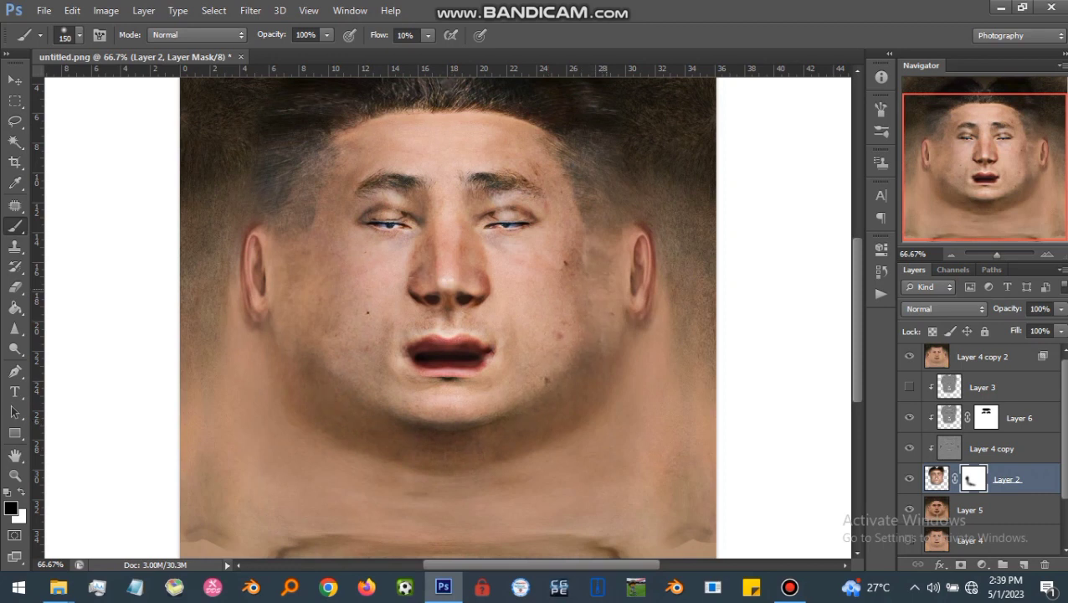
key(bracketleft)
key(bracketright)
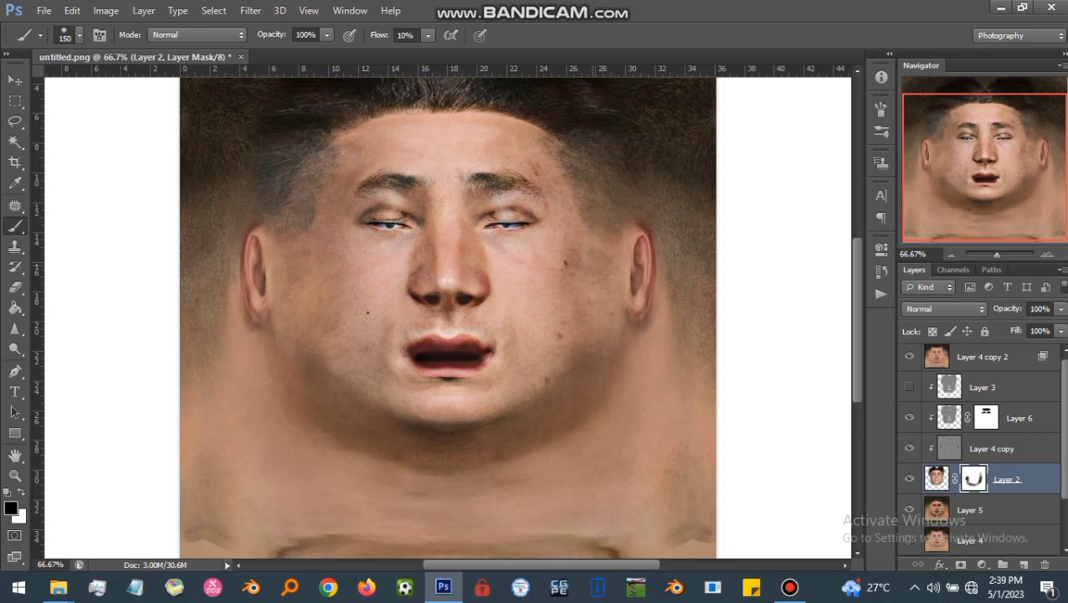
Step: Fade Layer 2's temples and hair edges into the base texture on its mask with a size 175 brush
scroll(448, 318, up, 2)
key(bracketright)
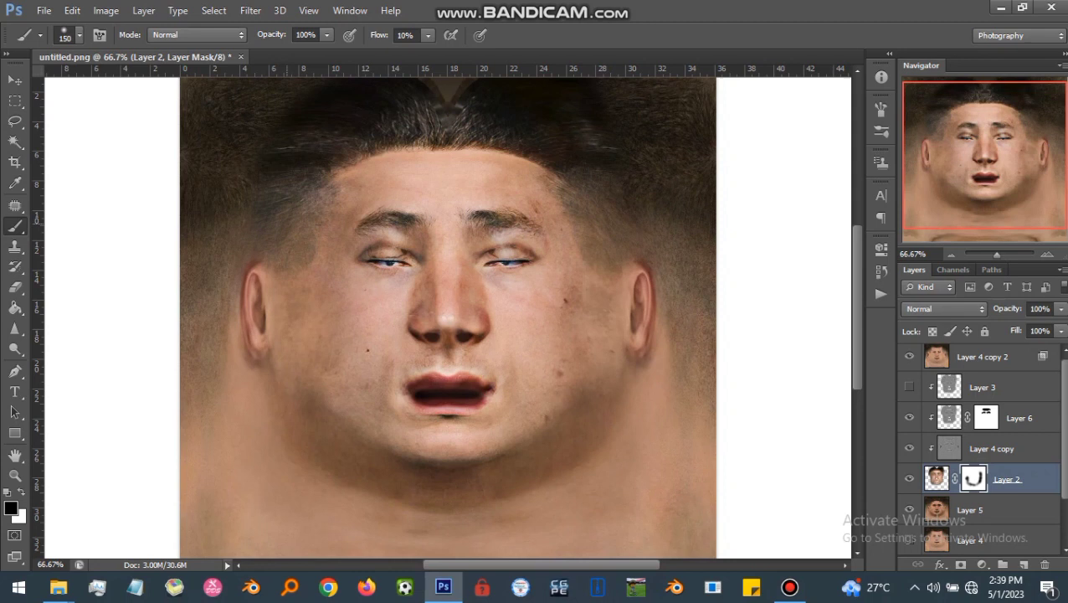
scroll(285, 318, up, 3)
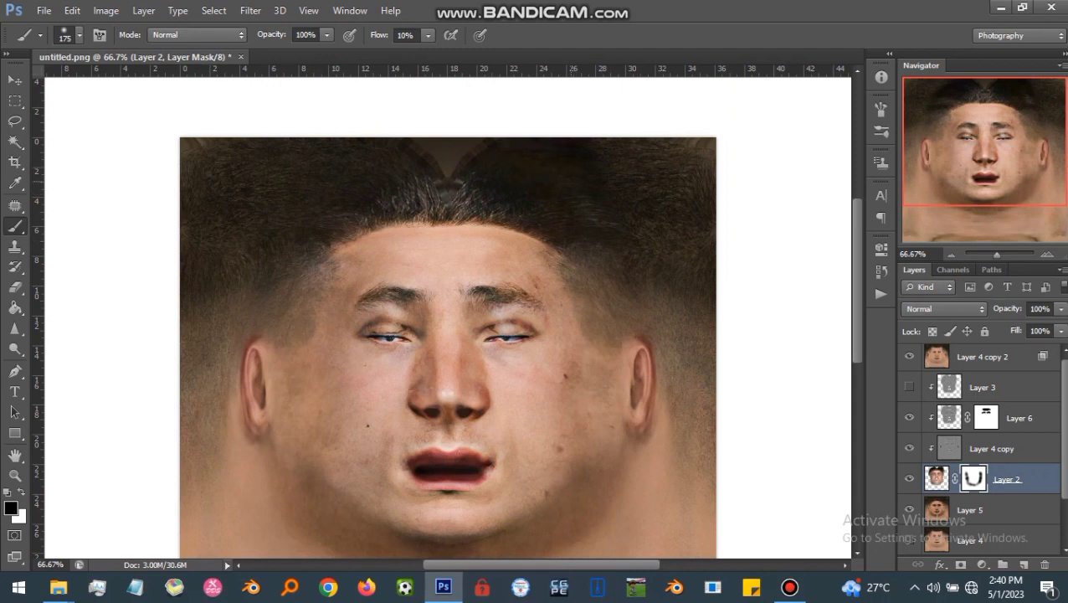
scroll(448, 318, down, 2)
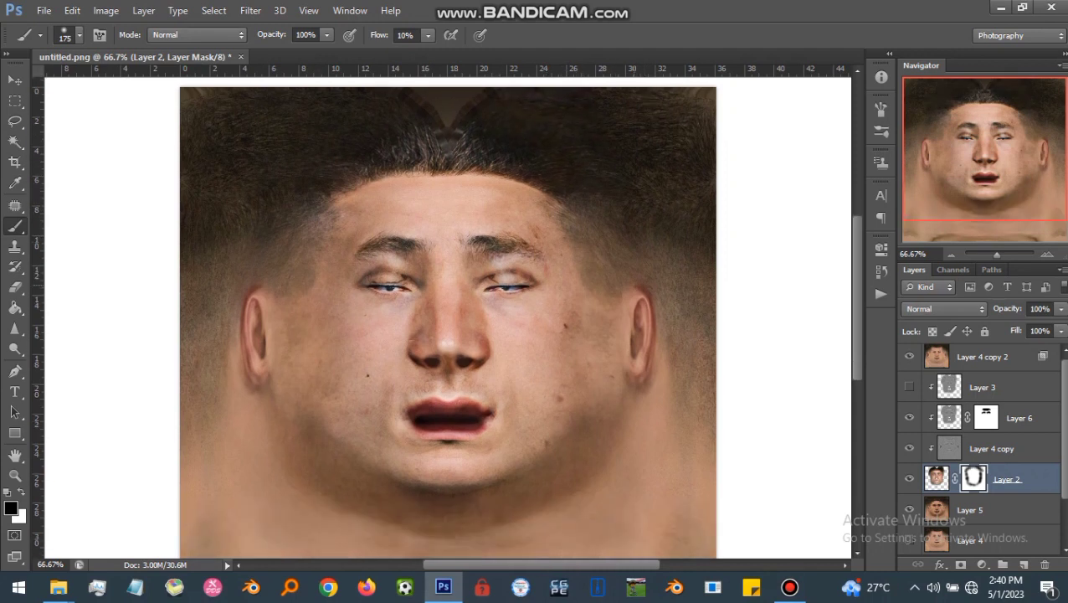
Step: Soften both sides of the nose on Layer 2's mask with a size 60 brush
key(ctrl+plus)
key(ctrl+plus)
key([)
key([)
key([)
key([)
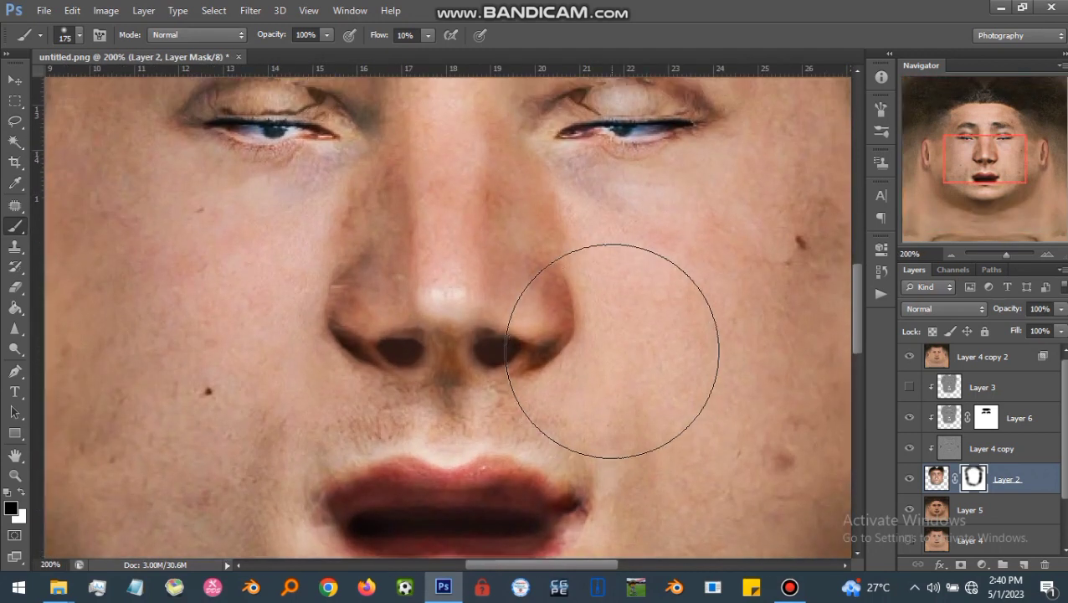
scroll(598, 347, up, 3)
key(bracketleft)
key(bracketleft)
key(bracketleft)
key(bracketleft)
scroll(446, 311, down, 2)
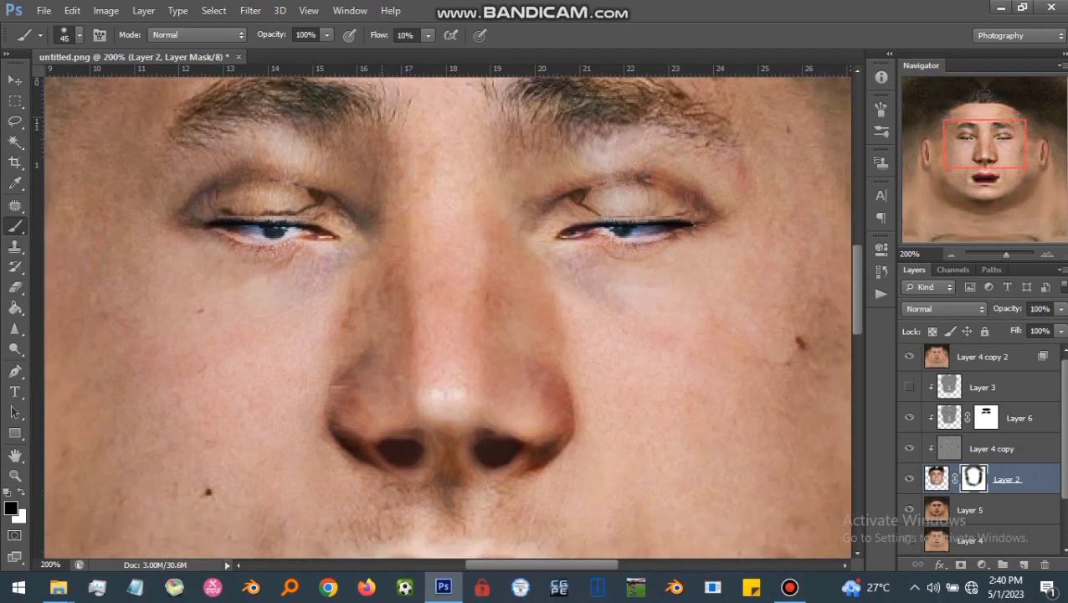
key(bracketright)
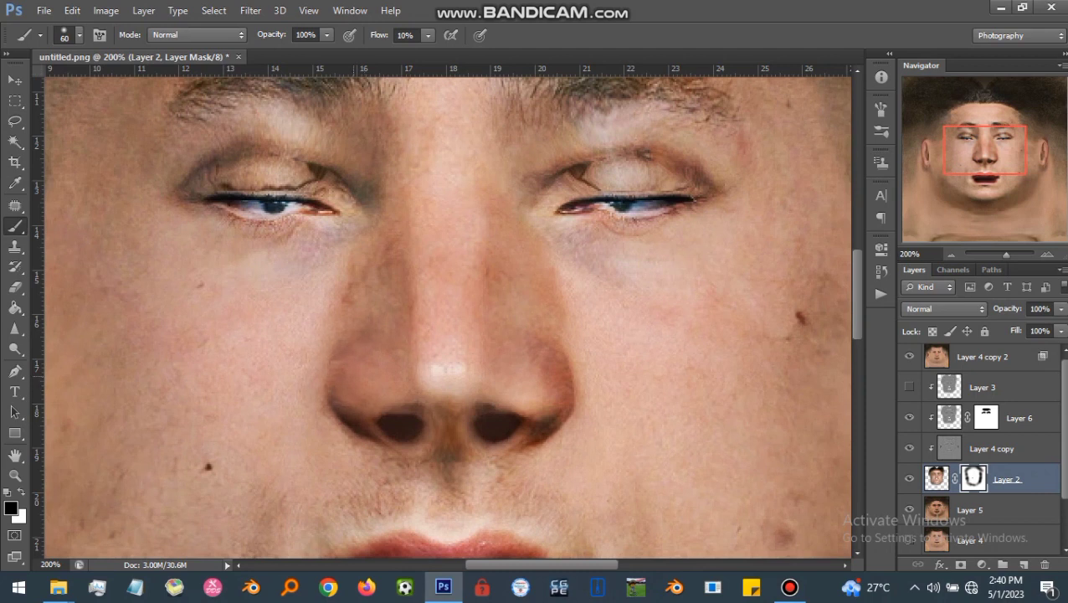
drag(505, 393, 531, 388)
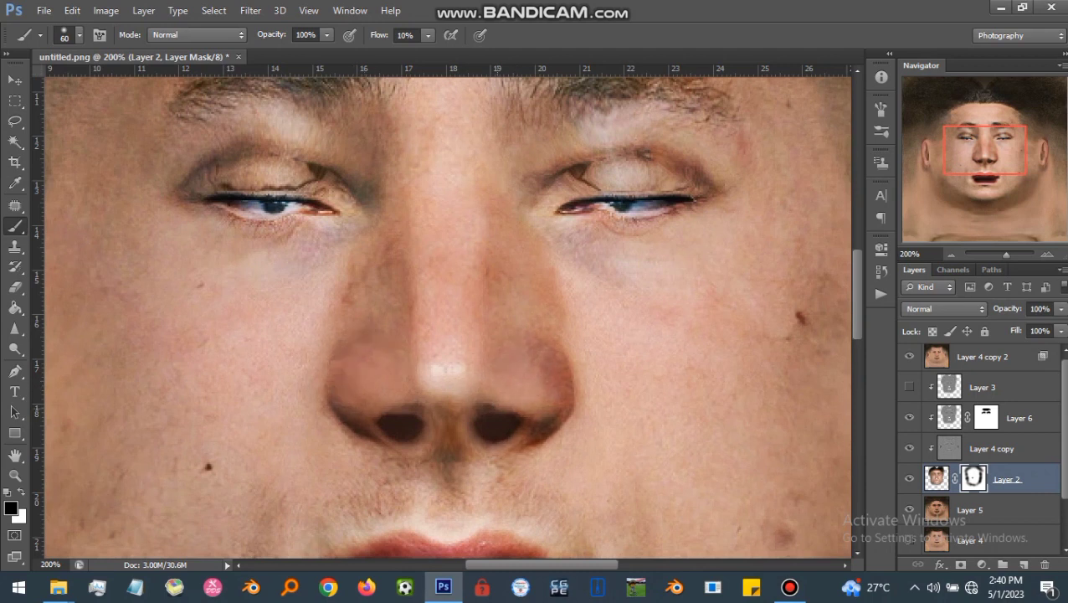
Step: Paint out both open eyes on Layer 2's mask with a size 40 brush to reveal the closed eyes underneath
scroll(448, 319, down, 7)
key(bracketleft)
key(bracketleft)
key(bracketleft)
key(bracketleft)
key(bracketleft)
scroll(446, 312, up, 5)
mouse_move(258, 270)
mouse_down()
mouse_move(230, 268)
mouse_move(291, 265)
mouse_up()
drag(557, 269, 658, 275)
key(bracketright)
mouse_move(213, 245)
mouse_down()
mouse_move(280, 238)
mouse_move(332, 261)
mouse_up()
mouse_move(545, 264)
mouse_down()
mouse_move(667, 242)
mouse_move(615, 236)
mouse_up()
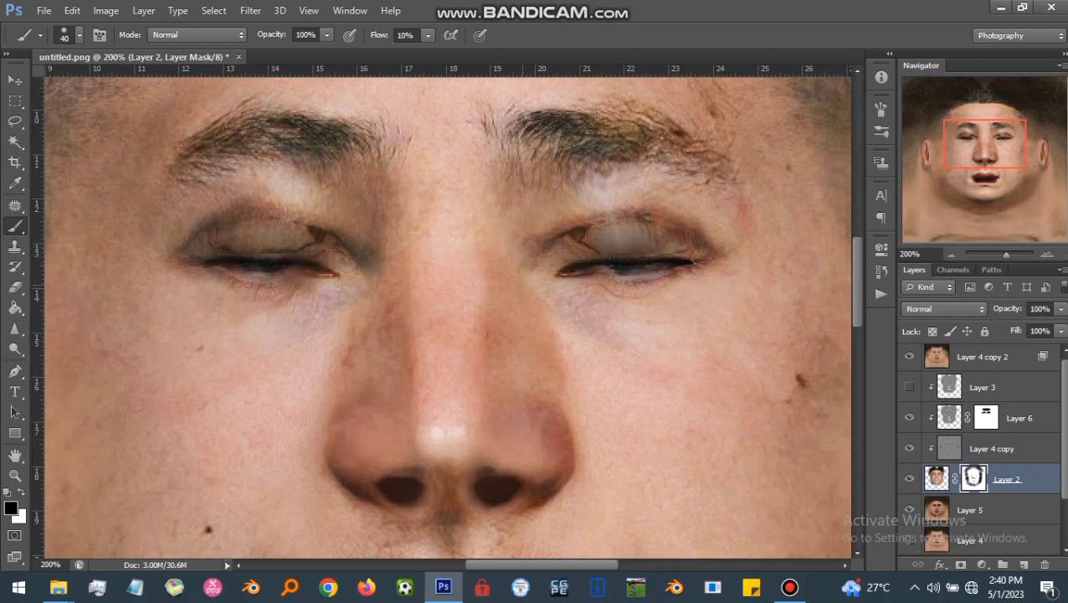
Step: Restore the upper eyelids of both eyes by painting white on Layer 2's mask
key(x)
drag(256, 231, 339, 259)
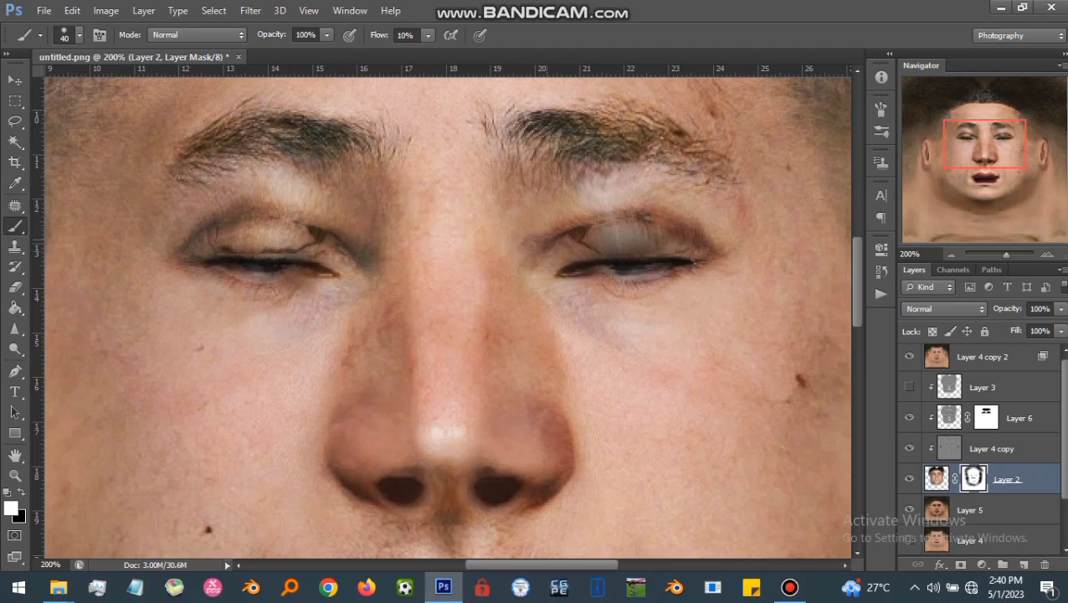
mouse_move(586, 241)
mouse_down()
mouse_move(654, 239)
mouse_move(622, 235)
mouse_up()
key(ctrl+0)
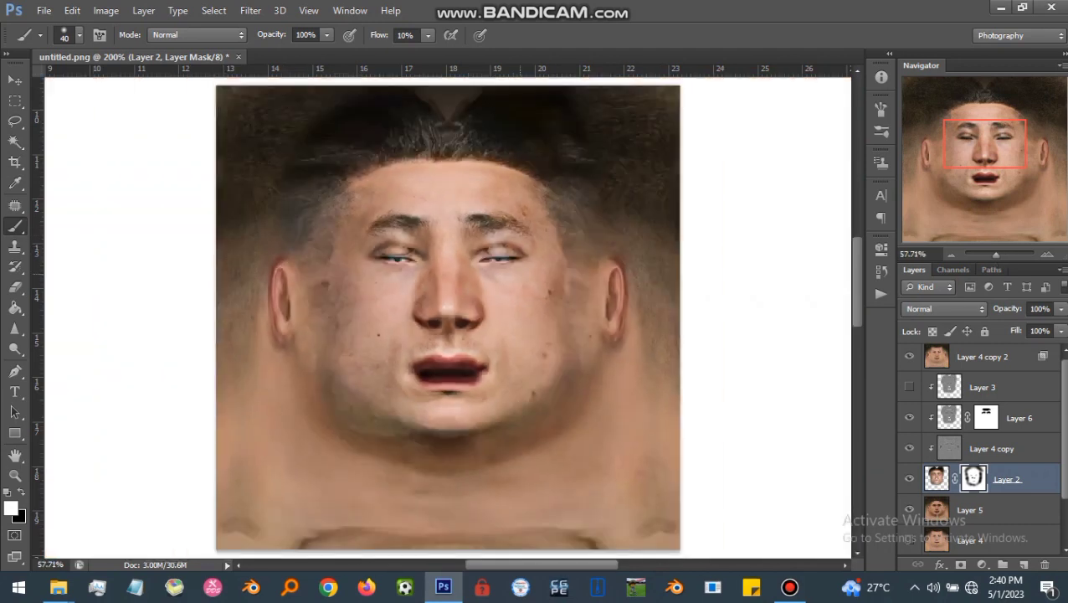
Step: Add a Selective Color adjustment clipped to Layer 2, adjust Reds, and set Yellows to Cyan +16, Magenta -8, Yellow +11, Black +3
click(982, 564)
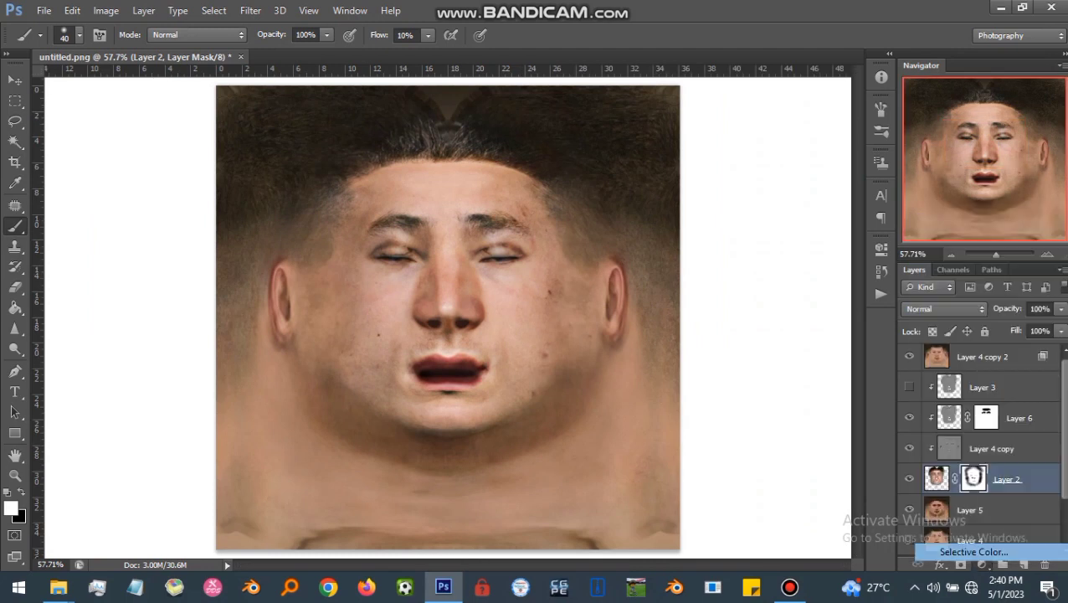
click(1001, 553)
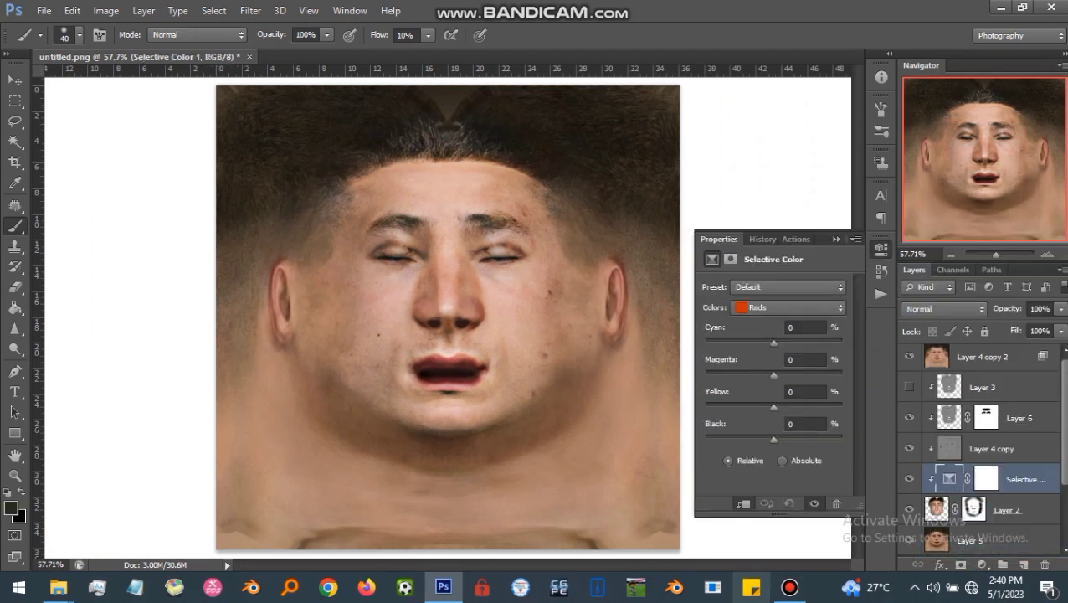
click(789, 587)
click(790, 587)
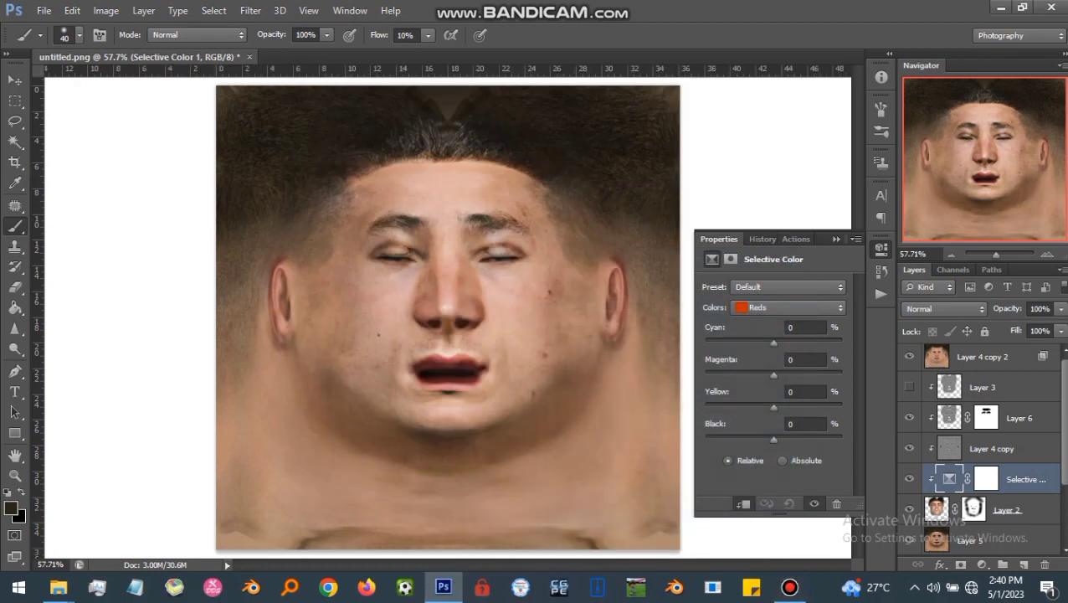
drag(773, 342, 773, 439)
drag(779, 343, 776, 439)
click(787, 308)
click(787, 320)
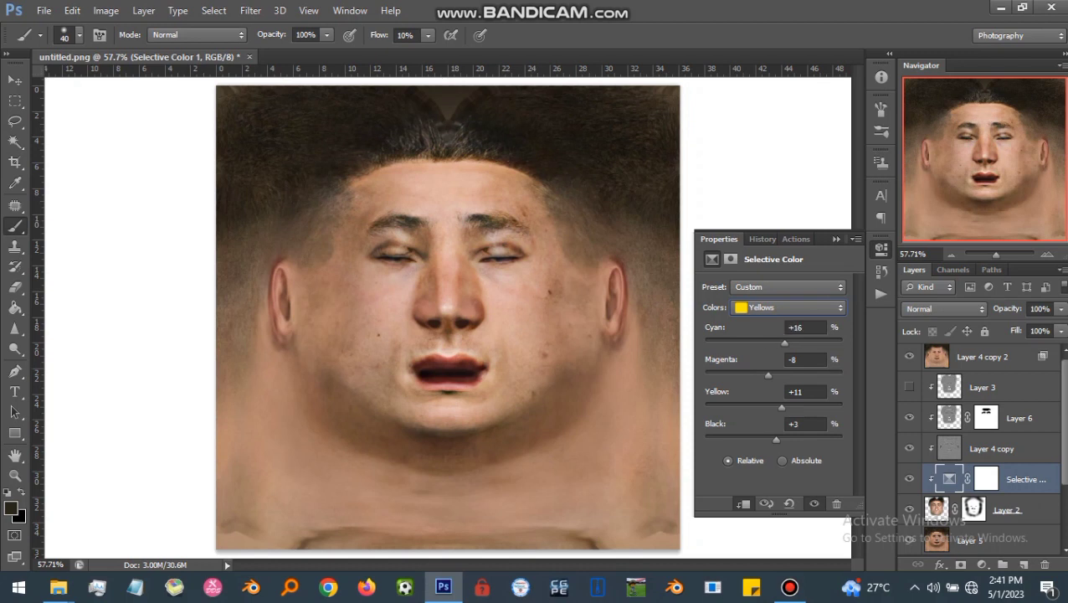
Step: Set Black to +17% for the Whites in the Selective Color adjustment
click(791, 307)
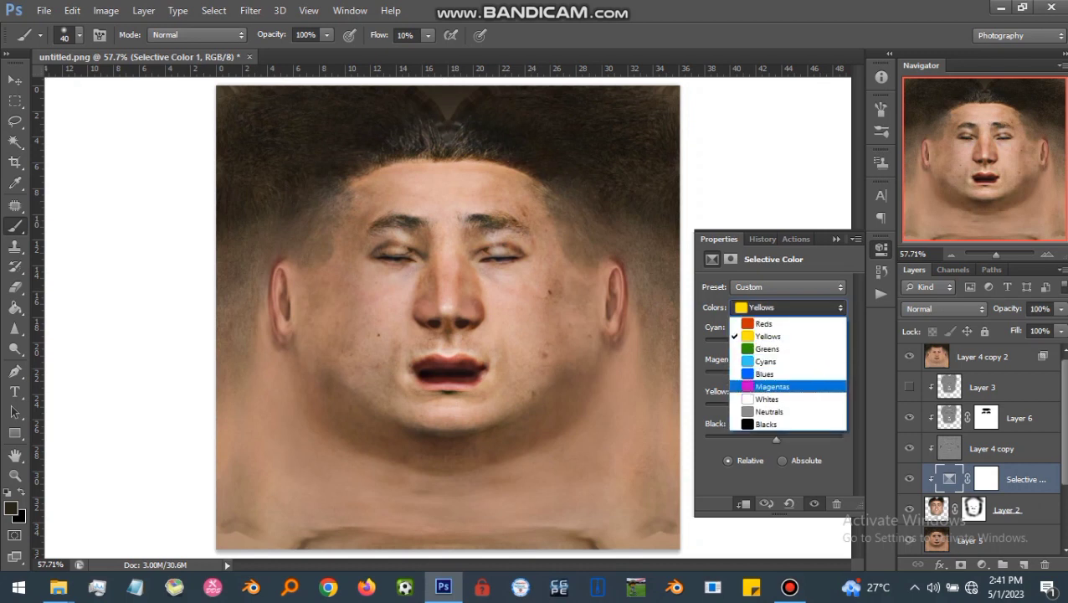
click(767, 349)
drag(773, 440, 786, 439)
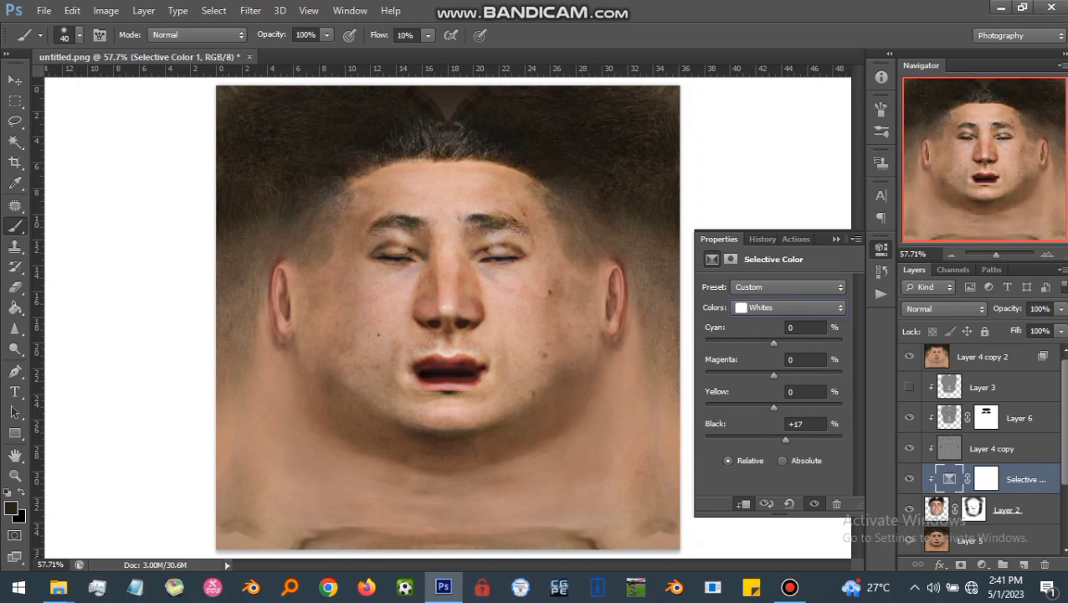
Step: Add a clipped Photo Filter adjustment above the Selective Color layer using a custom light brown skin colour
click(982, 564)
click(947, 420)
click(757, 310)
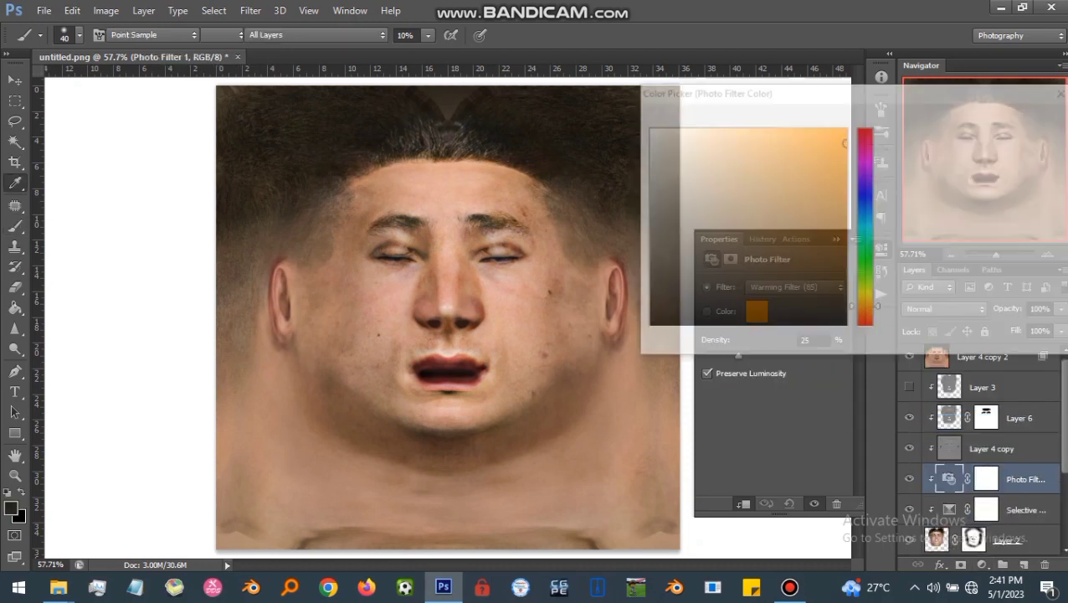
click(1018, 118)
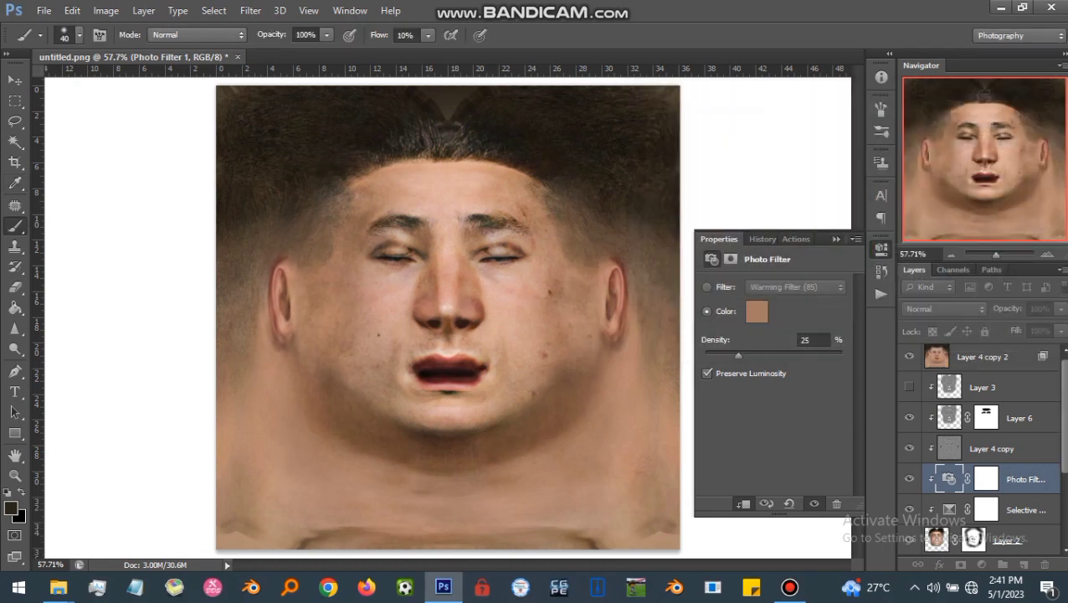
Step: Add a clipped Levels adjustment above the Photo Filter and set its white output level to 242
click(982, 565)
click(956, 295)
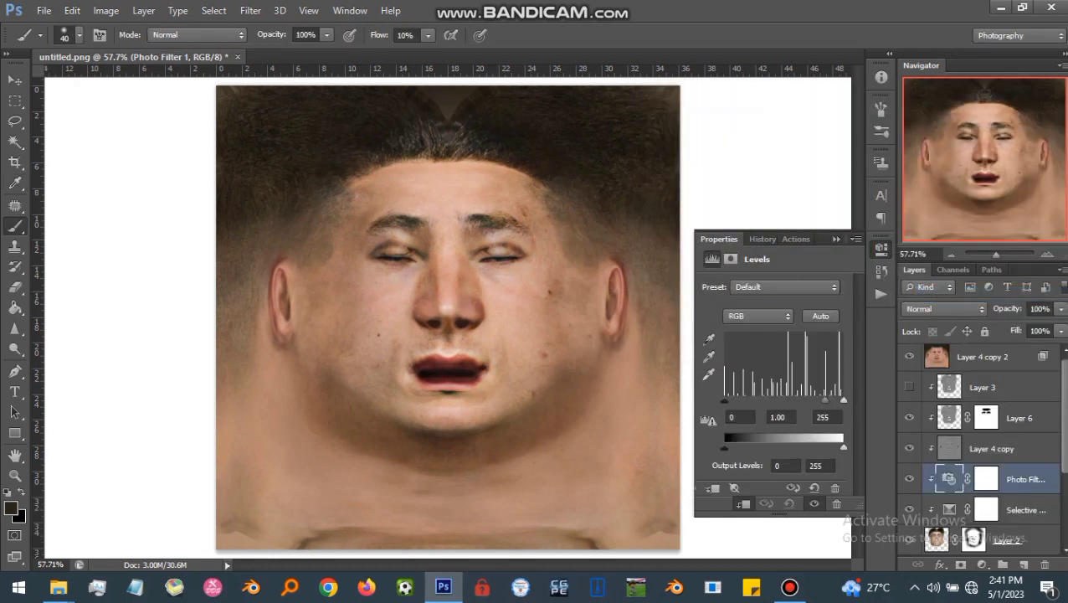
drag(843, 447, 838, 447)
click(981, 564)
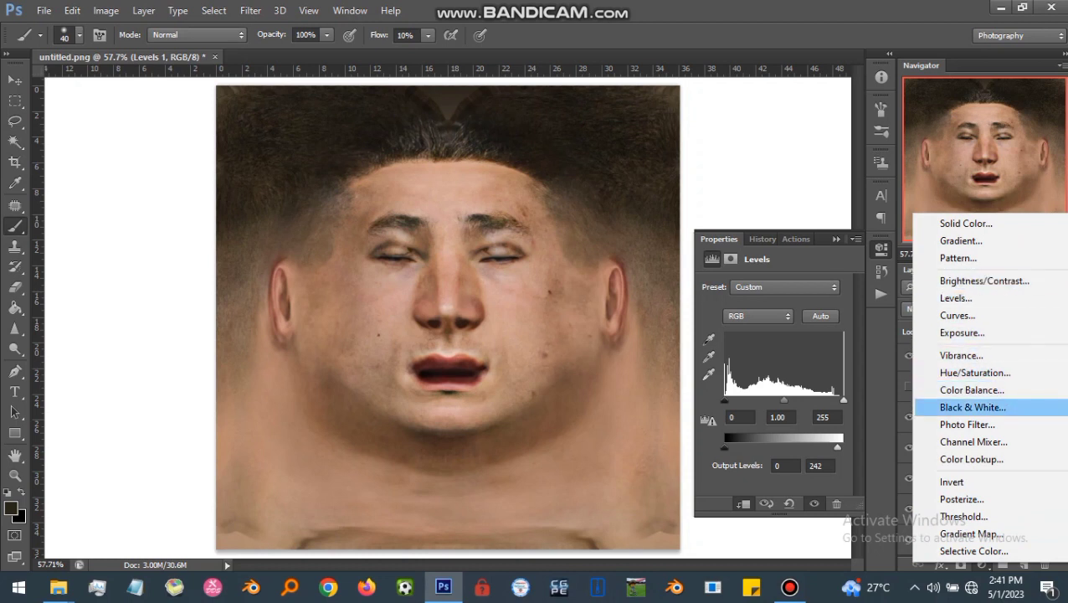
key(Escape)
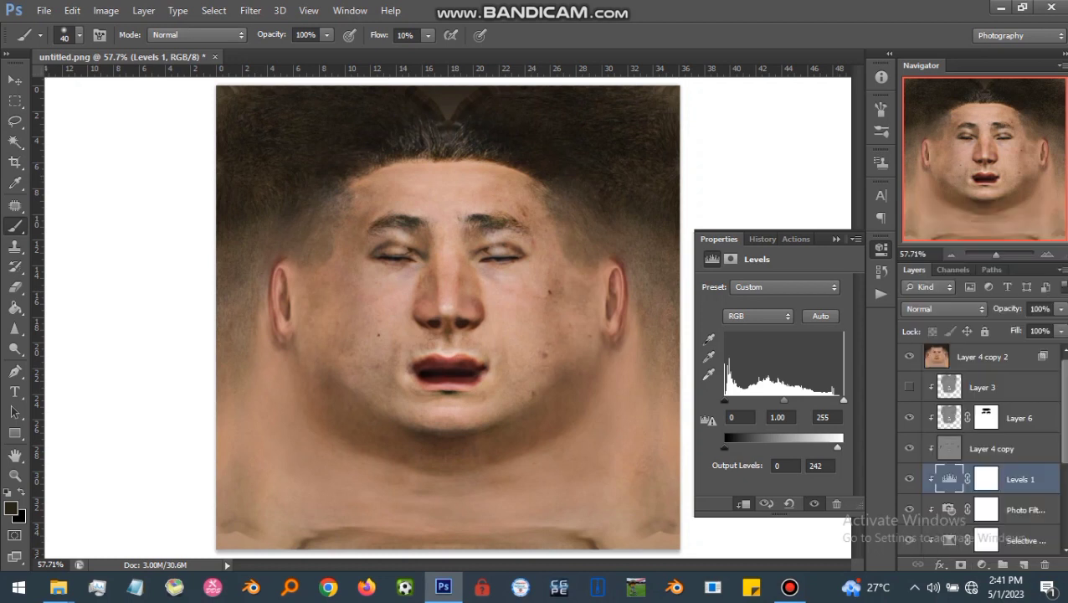
Step: Add a clipped Hue/Saturation adjustment above the Levels layer with Saturation at +6
scroll(983, 444, down, 1)
click(979, 564)
click(945, 372)
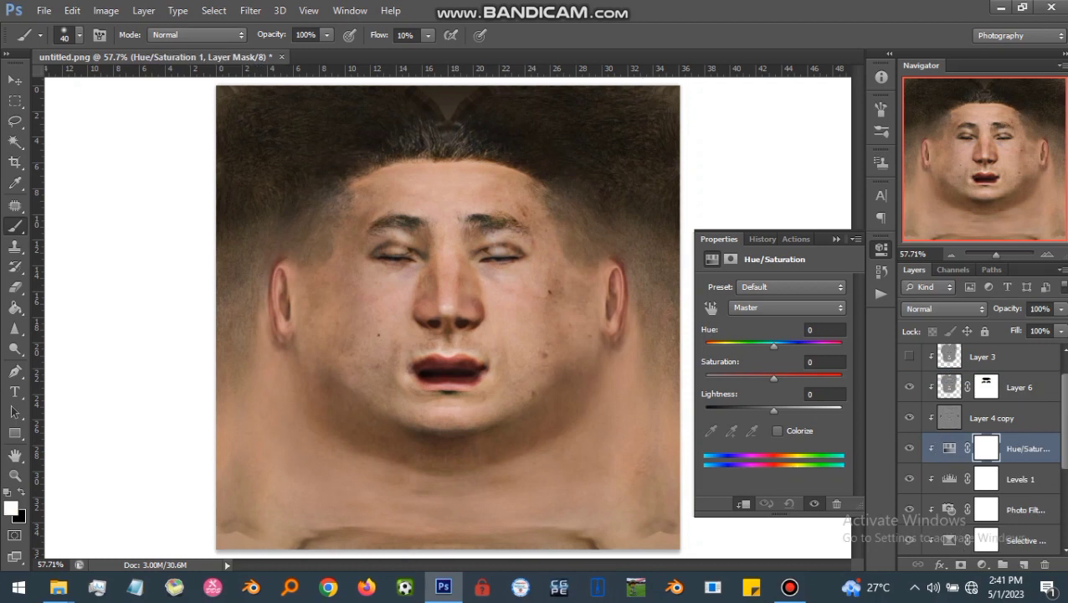
drag(774, 377, 775, 378)
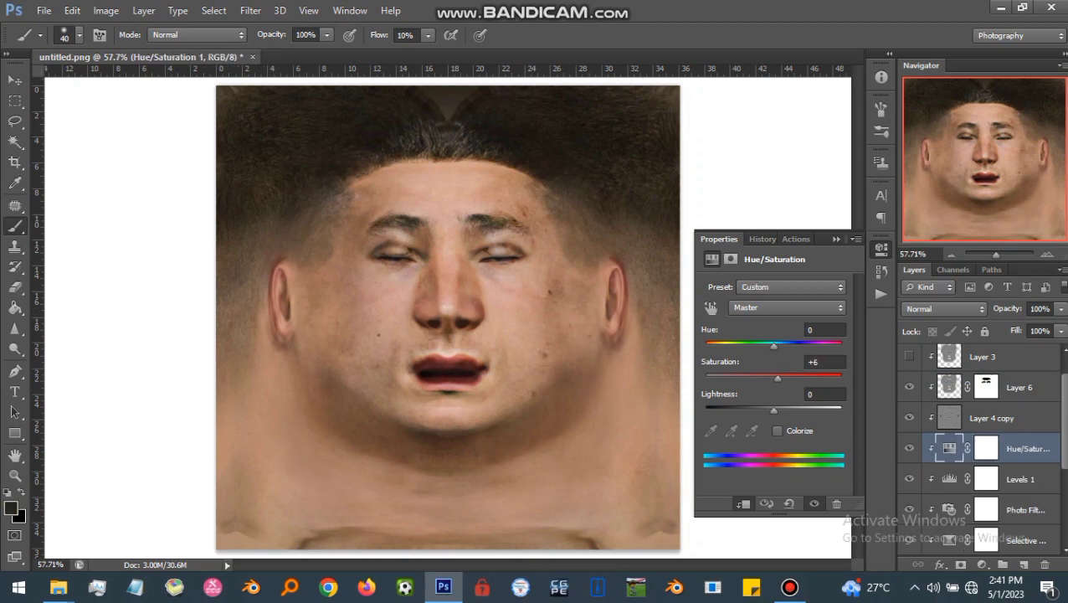
Step: Readjust the Reds in the Selective Color layer and set its Yellows to Cyan +10, Magenta -5, Yellow +7, Black +8
key(m)
scroll(979, 426, down, 3)
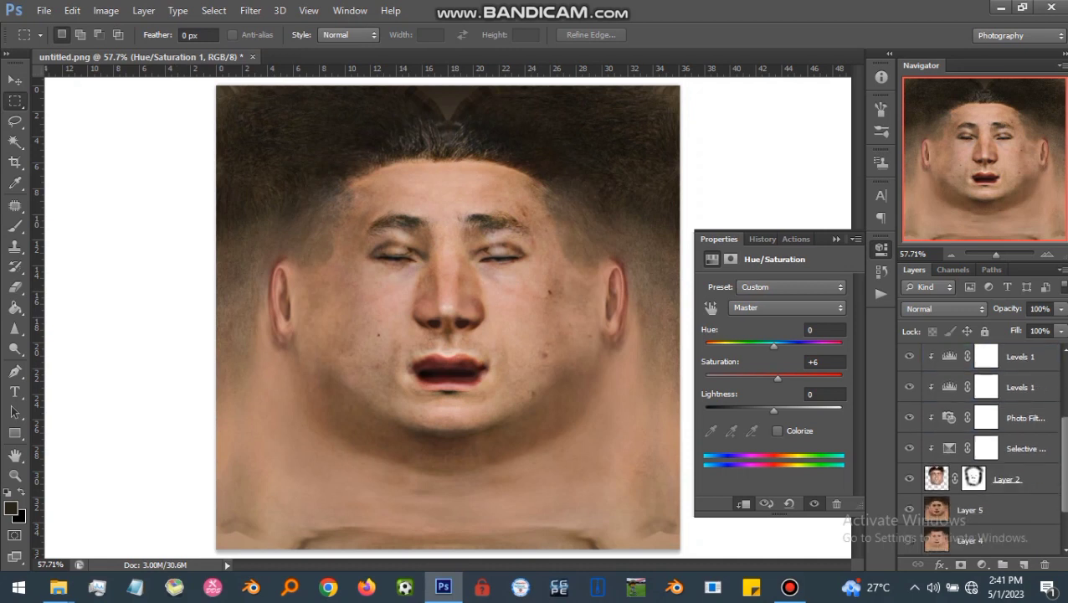
click(949, 449)
click(788, 307)
click(757, 319)
drag(781, 374, 769, 439)
mouse_move(787, 342)
mouse_down()
mouse_move(766, 374)
mouse_move(781, 343)
mouse_up()
click(786, 307)
click(770, 336)
drag(781, 407, 778, 439)
scroll(979, 452, down, 1)
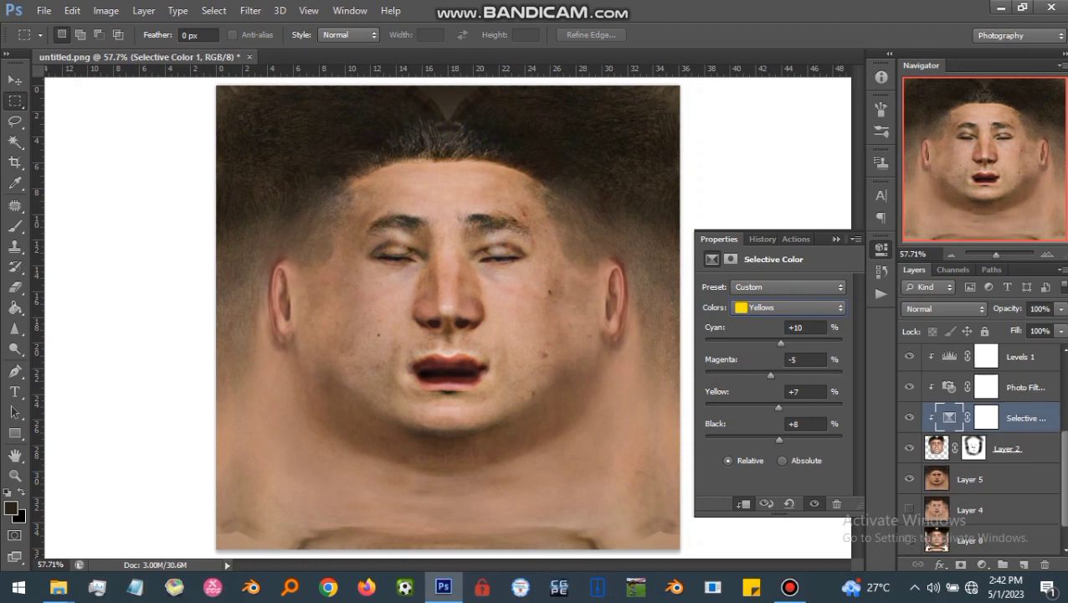
Step: Activate Layer 2's mask and set up a 100 px black brush for blending the face edges
click(973, 448)
click(15, 225)
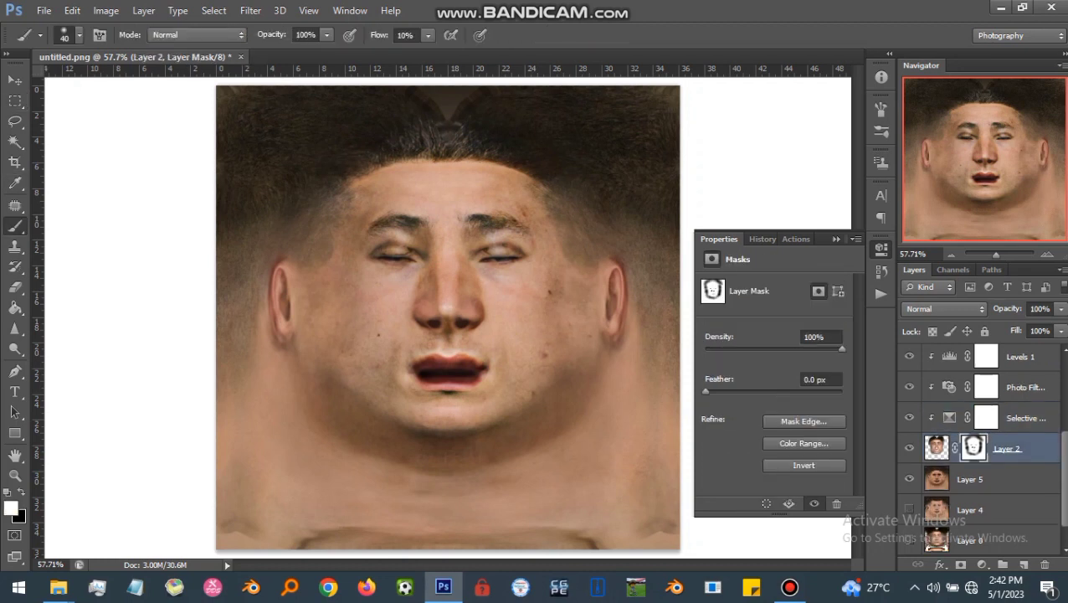
key(ctrl+plus)
key(ctrl+plus)
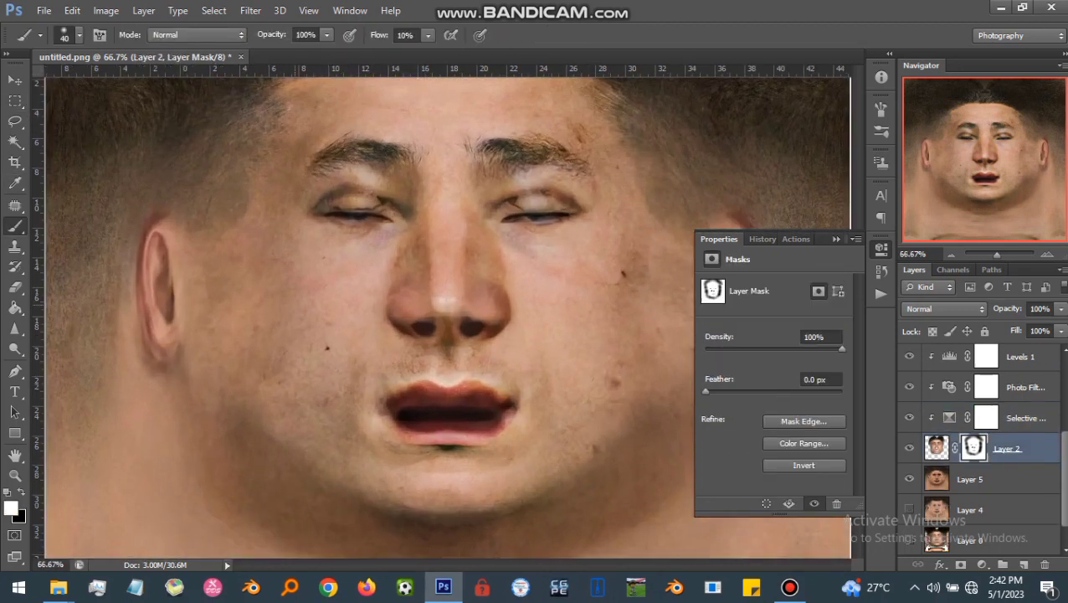
key(bracketright)
key(bracketright)
key(bracketright)
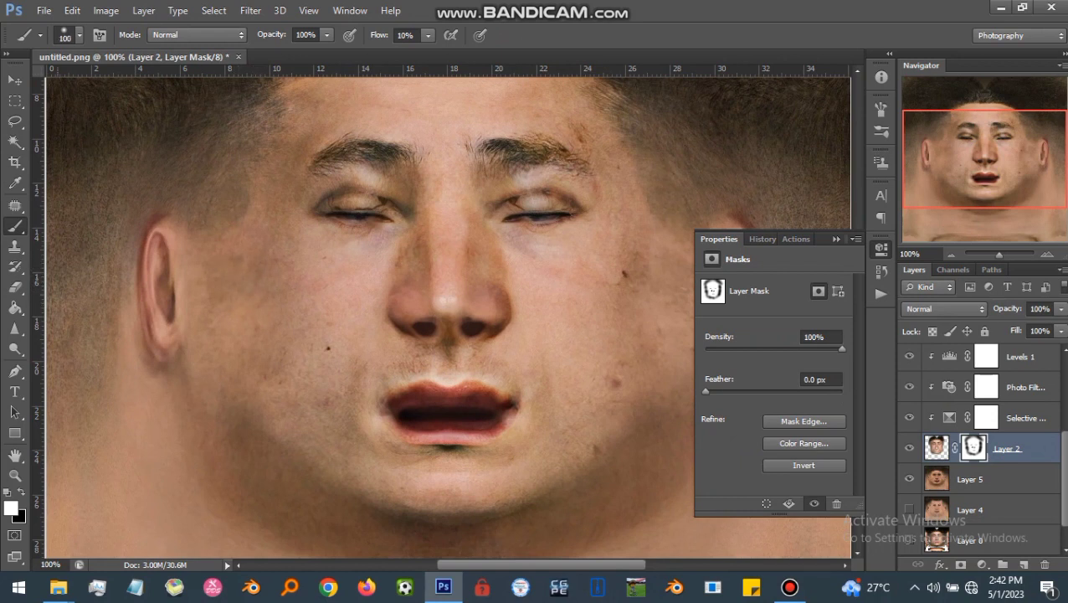
key(x)
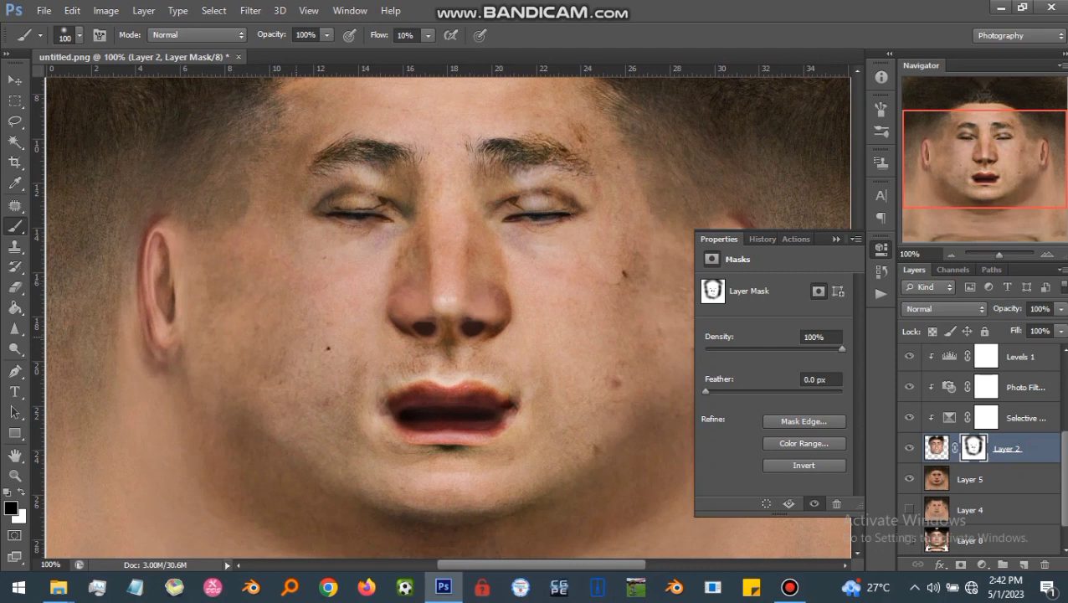
ctrl+scroll(447, 318, down, 4)
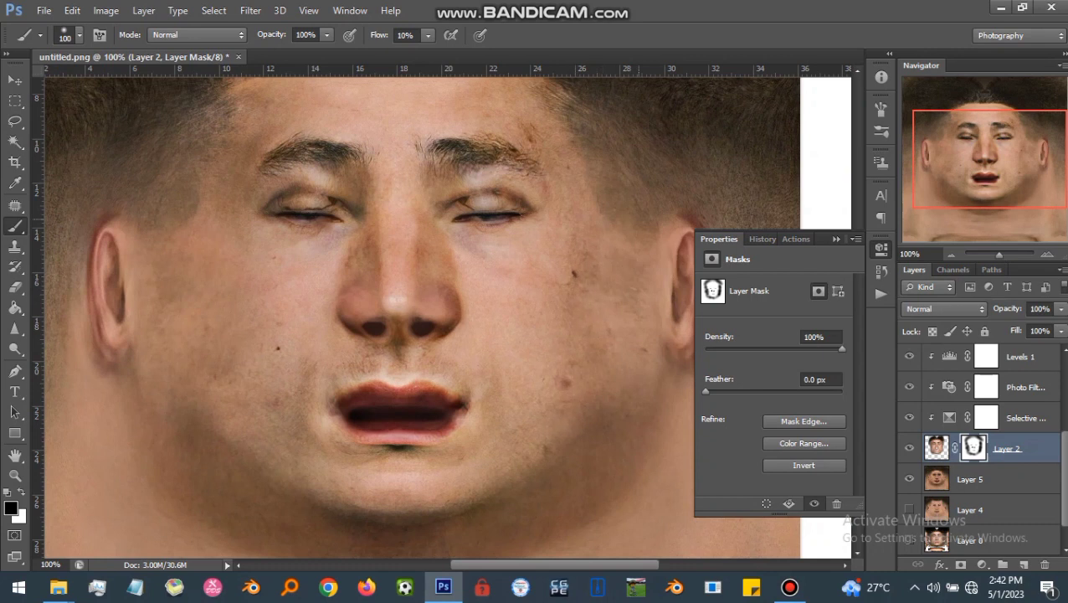
scroll(416, 312, up, 3)
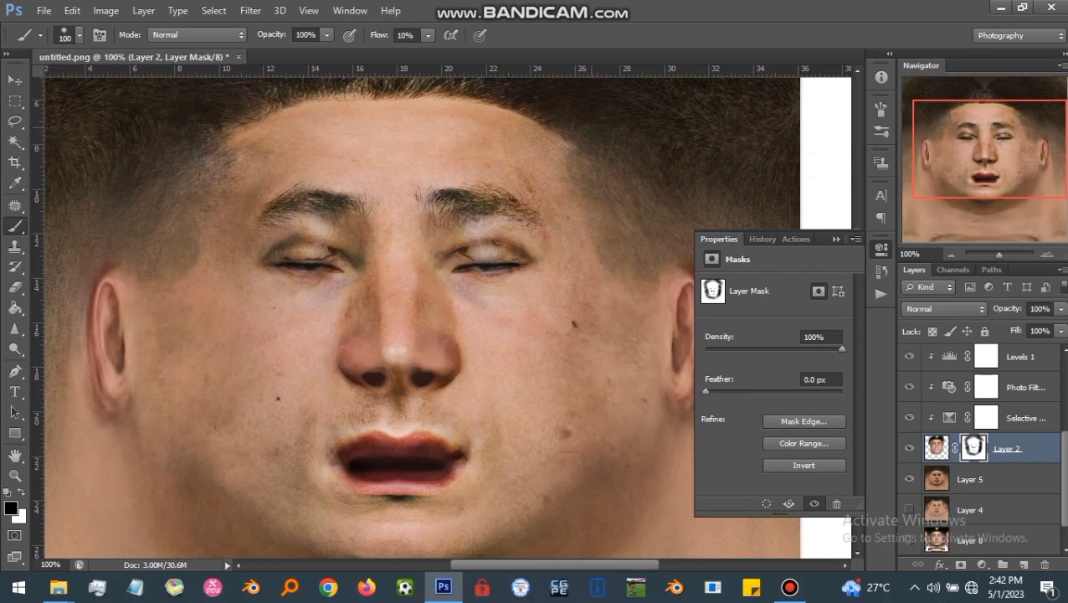
scroll(410, 318, up, 2)
Step: Flatten the whole image into a single Background layer
right_click(1021, 449)
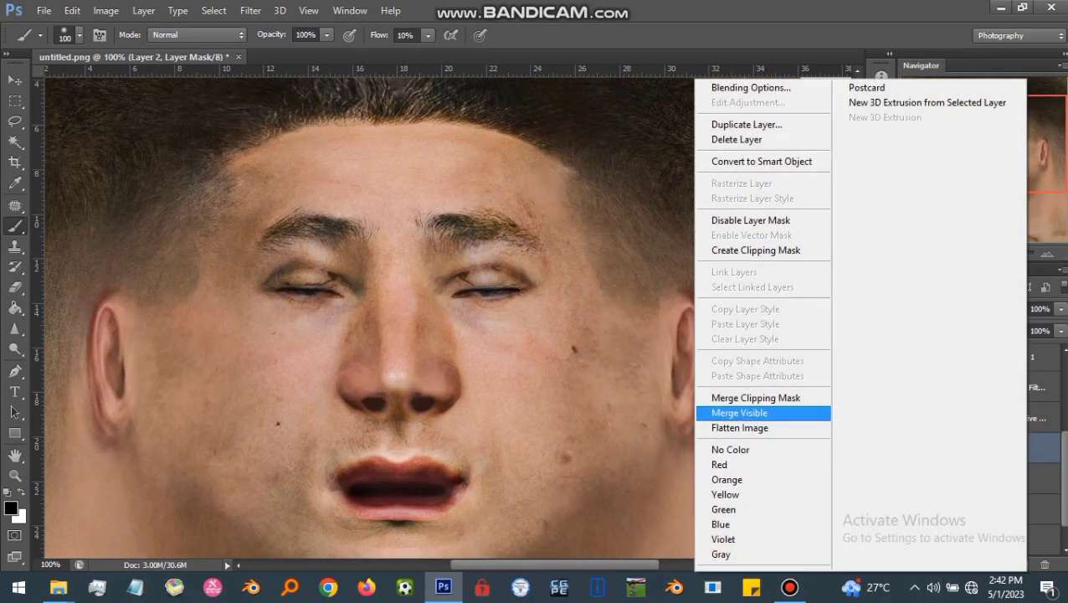
click(728, 429)
key(Return)
Step: Duplicate the flattened face onto a new layer and flip the copy horizontally
key(ctrl+j)
key(m)
right_click(354, 229)
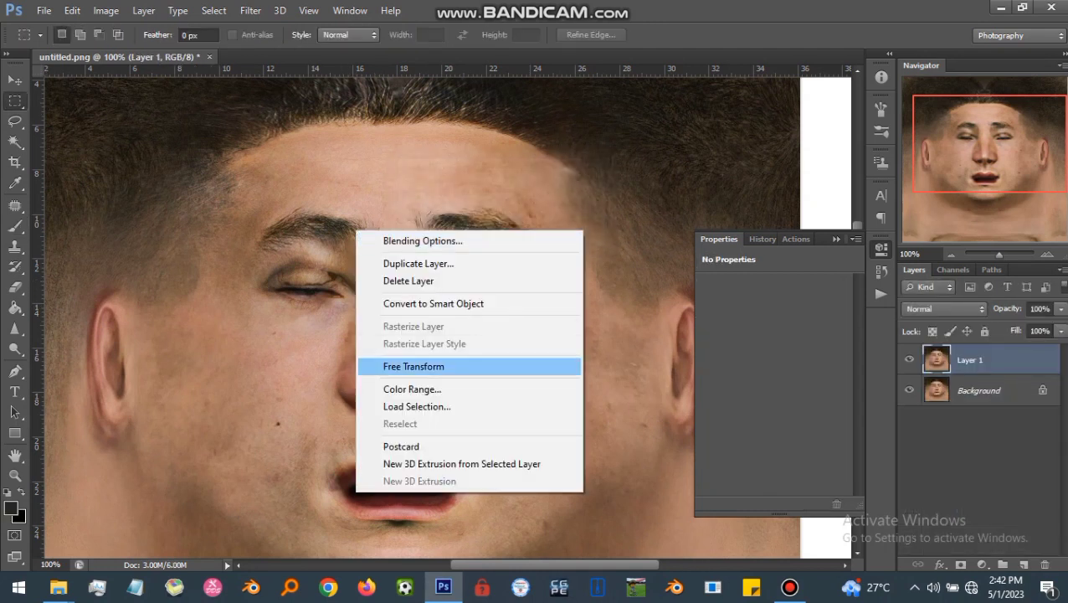
click(429, 364)
right_click(483, 96)
click(515, 328)
key(Return)
Step: Add an inverted mask to the flipped Layer 1 and paint in its mirrored skin over one temple and cheek
right_click(914, 360)
click(960, 565)
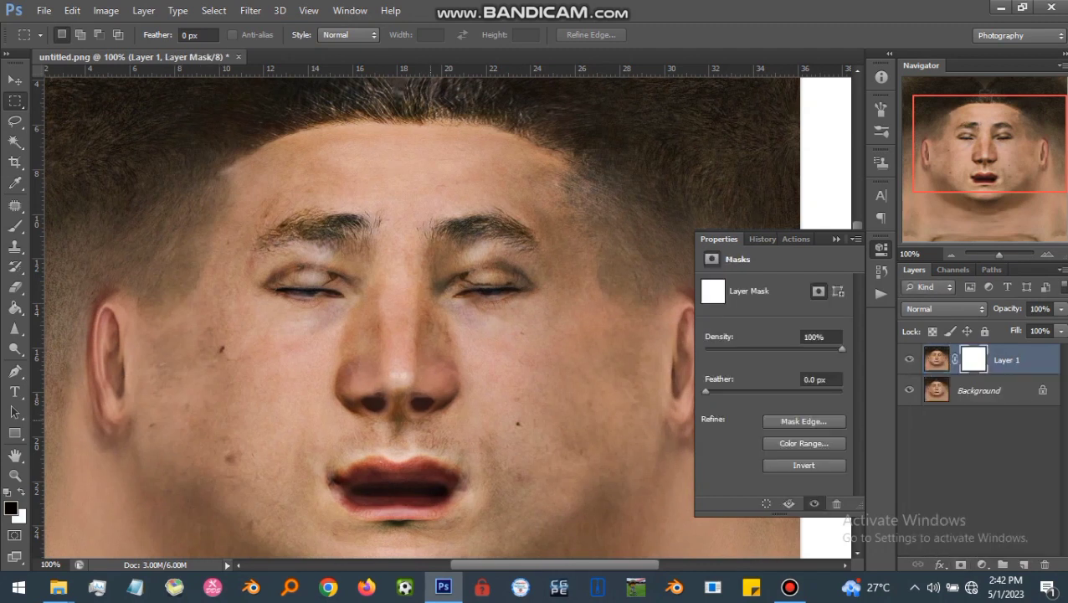
key(ctrl+i)
key(b)
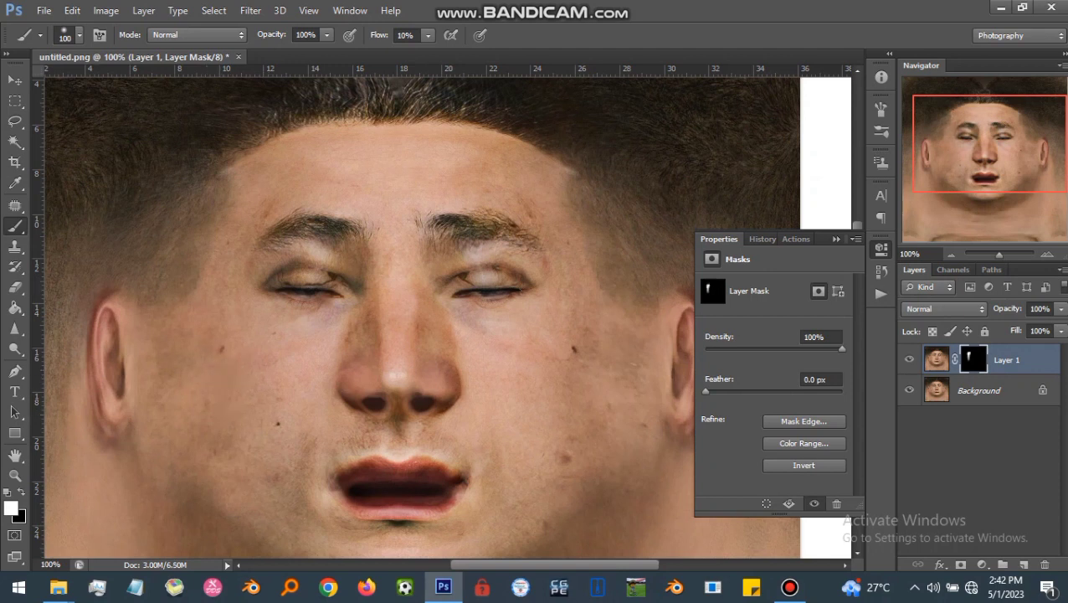
Step: Merge the masked Layer 1 into the Background layer
right_click(1005, 360)
click(714, 410)
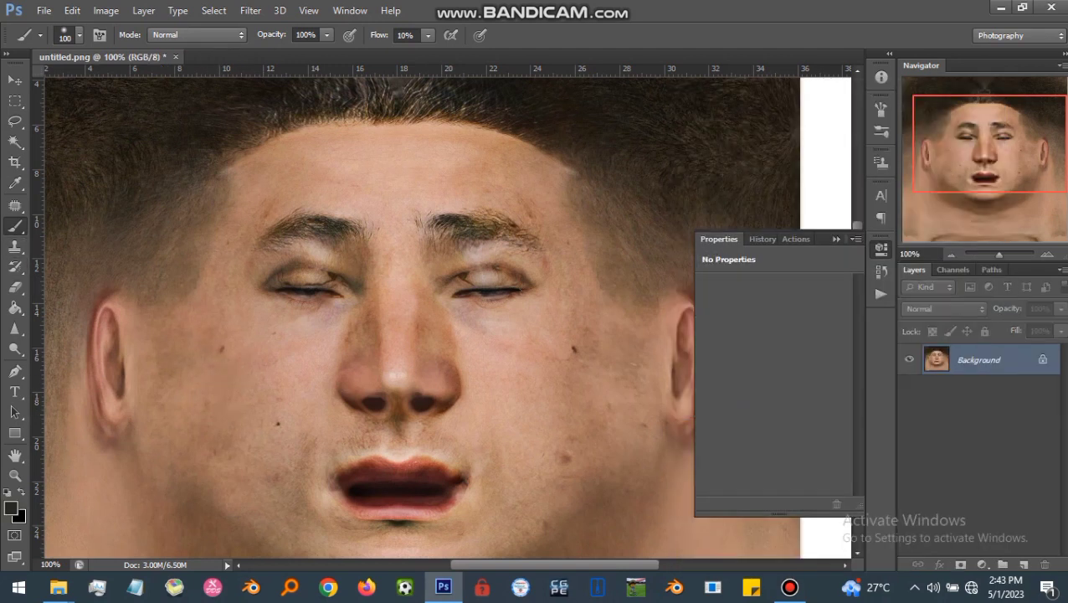
key(j)
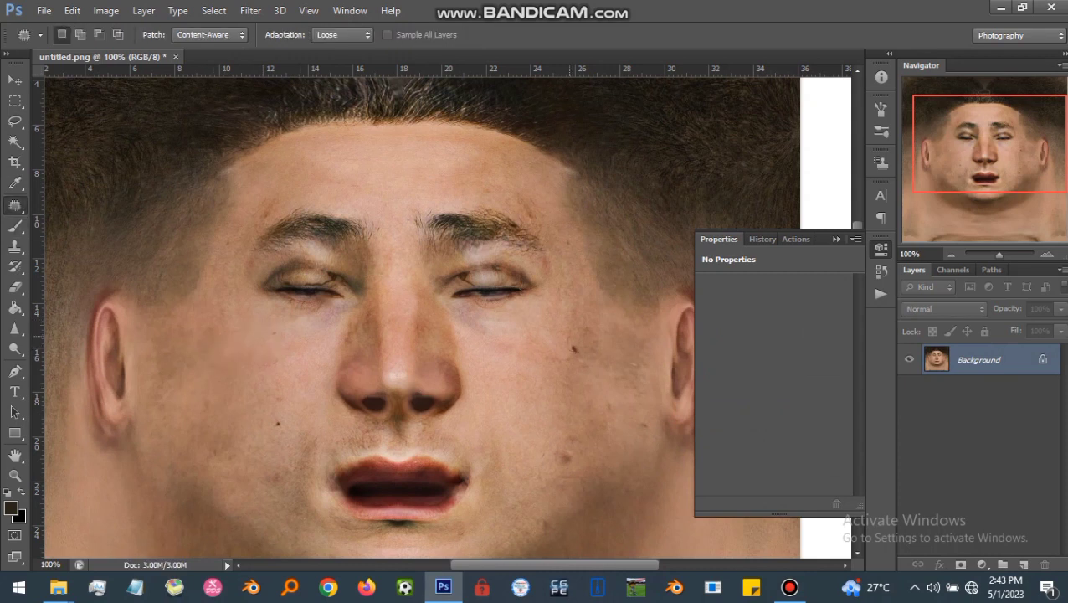
key(ctrl+0)
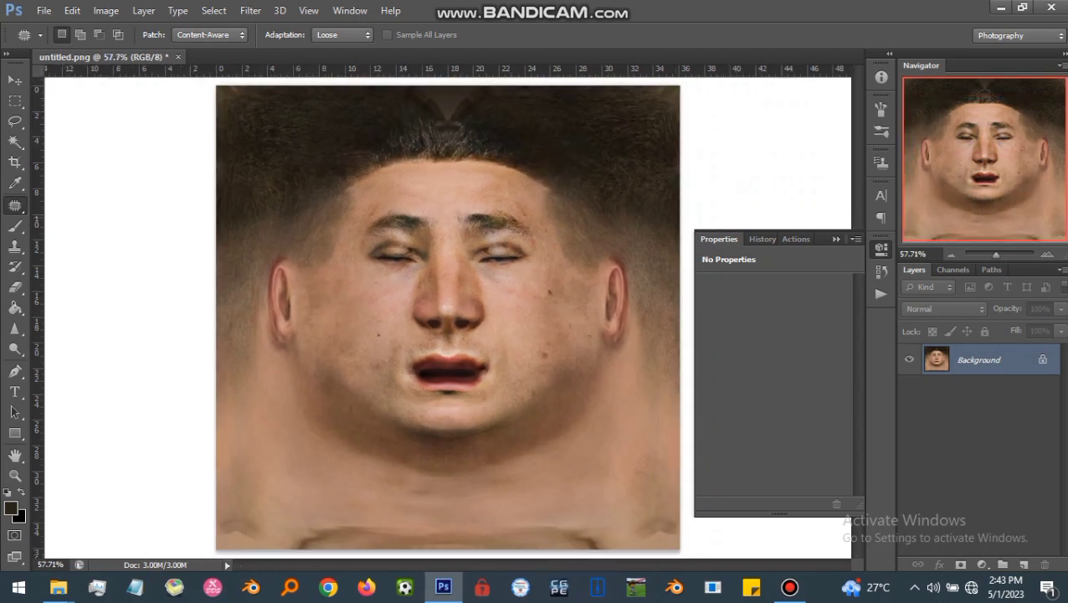
Step: Save the texture as face.dds in the 157327 folder, using DXT5_NM compression and no MIP maps
click(44, 10)
click(58, 197)
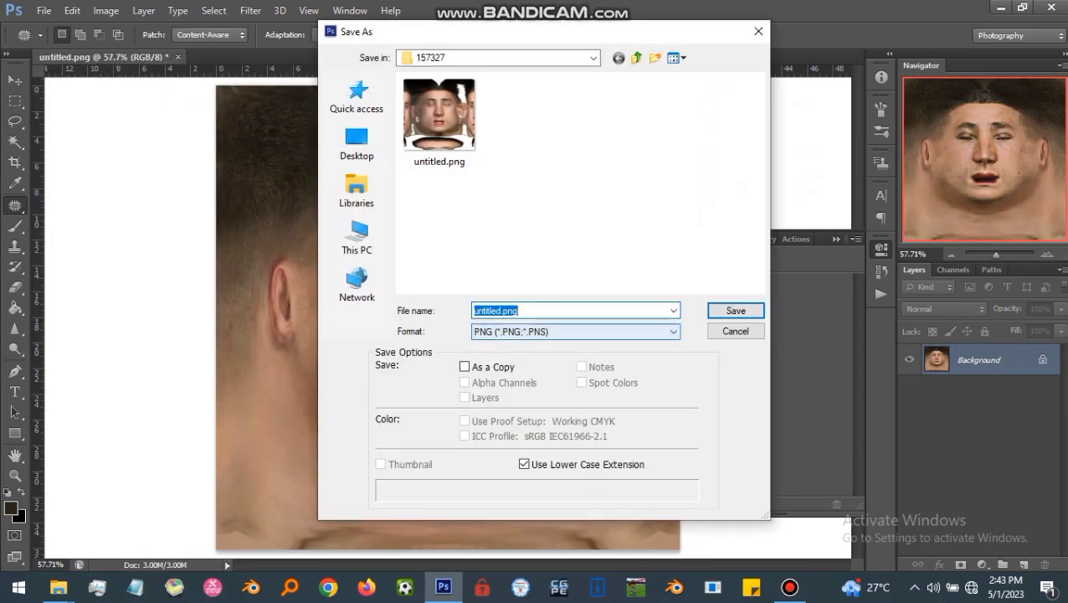
click(576, 332)
click(548, 114)
double_click(521, 121)
click(509, 230)
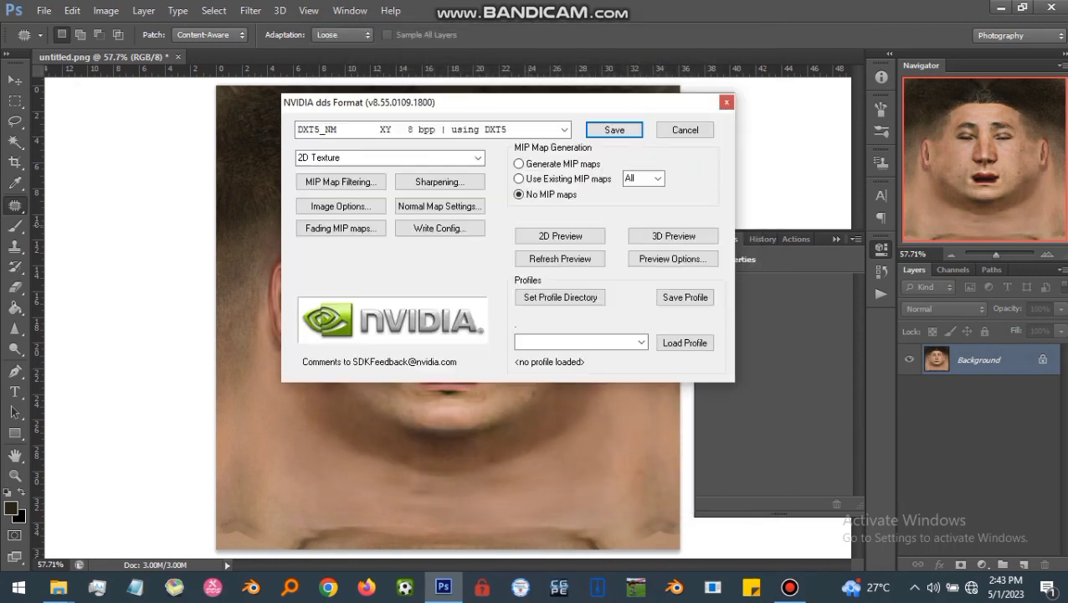
key(Return)
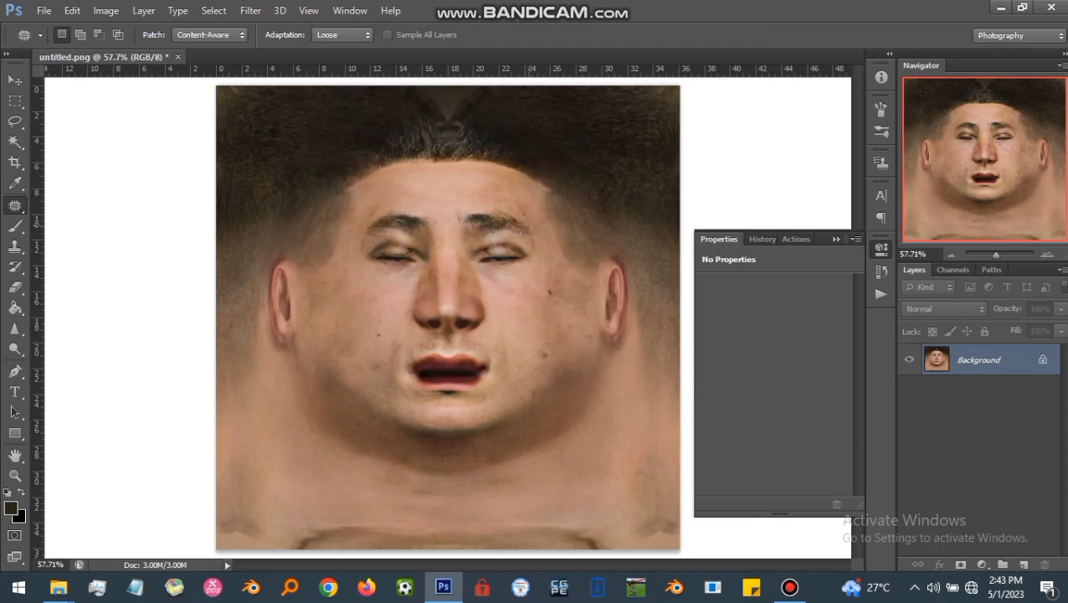
click(790, 587)
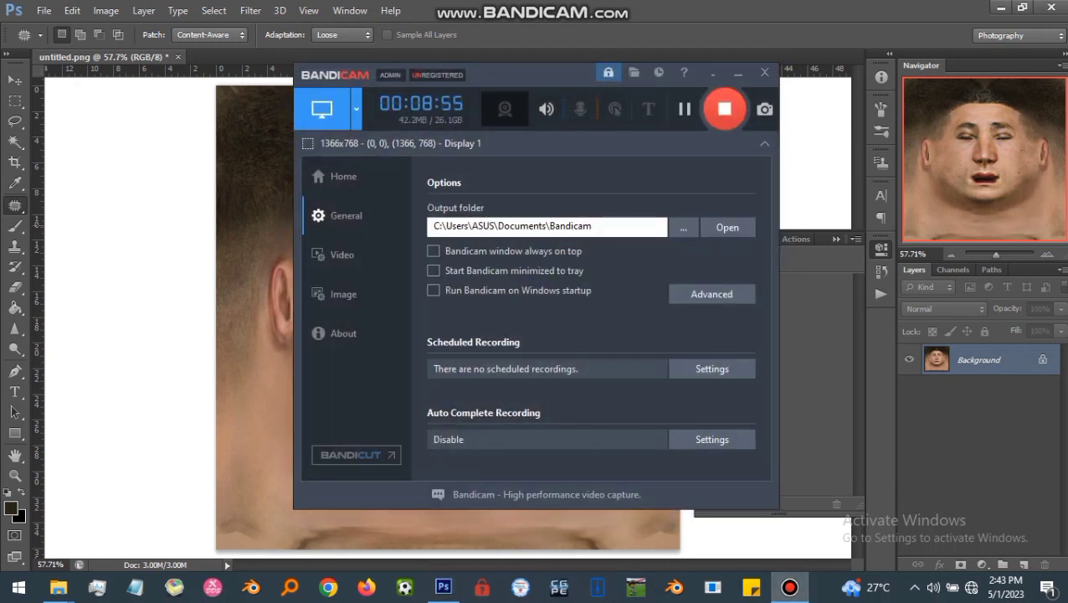
click(59, 587)
click(915, 125)
click(636, 402)
Step: Switch to Blender and import the face from face_high_win32.model in the 157327 folder together with its hair model
click(251, 587)
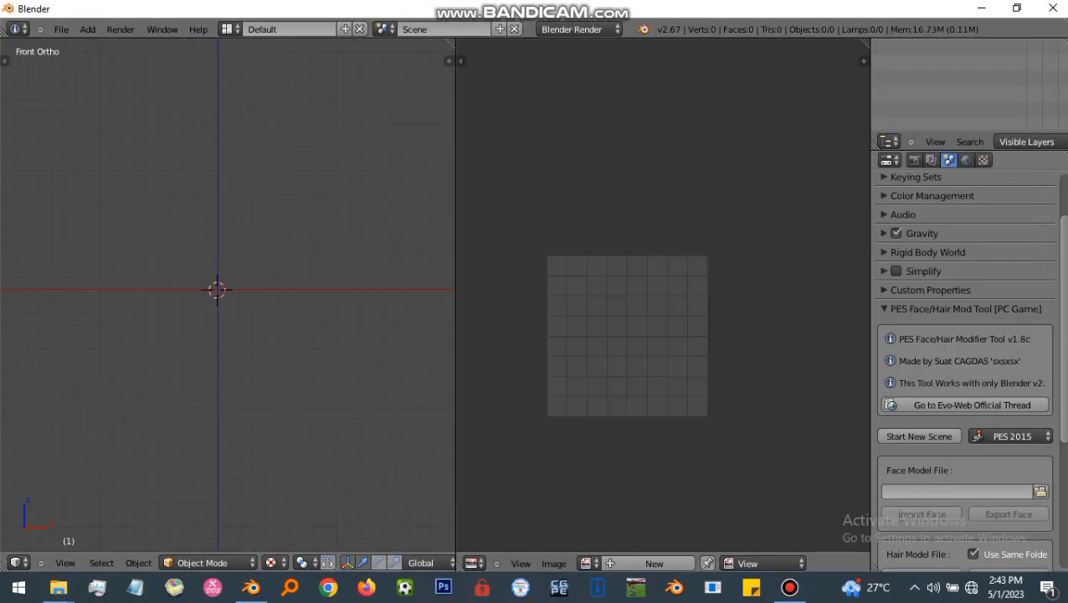
click(1037, 493)
click(44, 341)
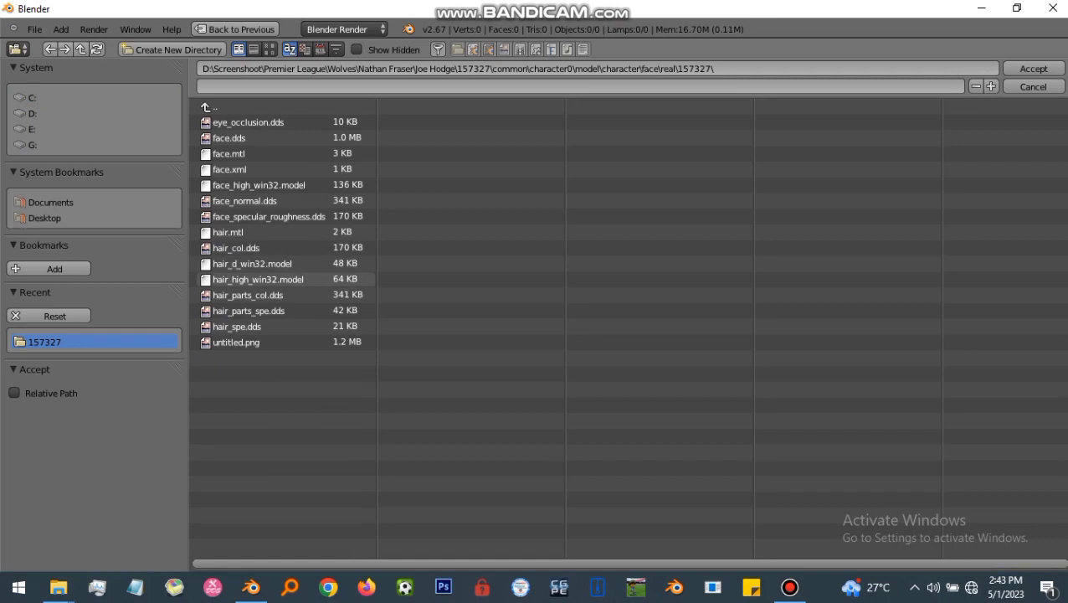
double_click(243, 185)
scroll(962, 352, down, 3)
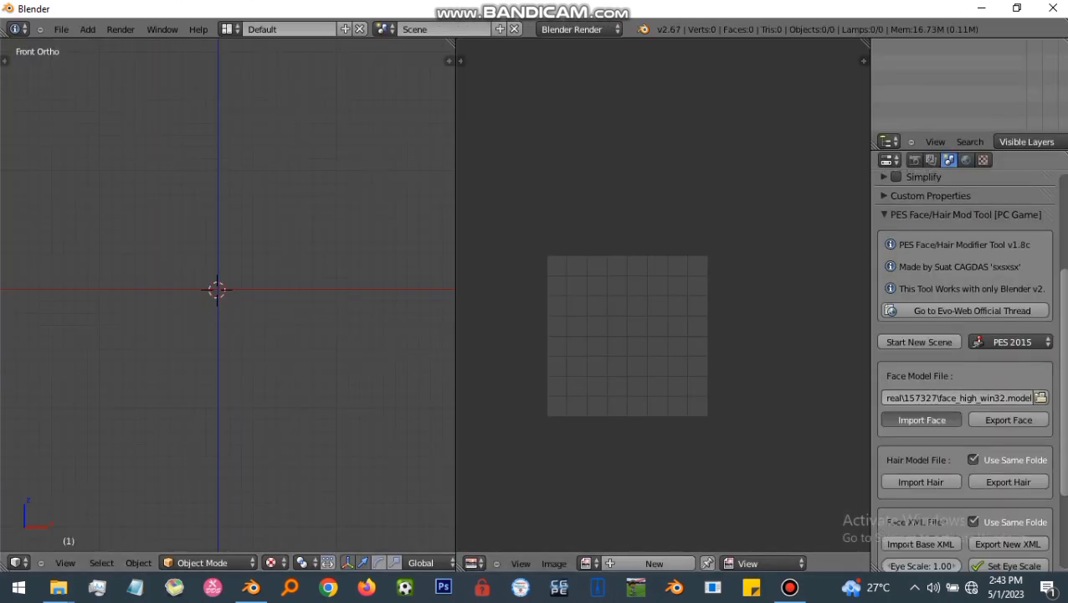
click(920, 482)
scroll(313, 335, down, 1)
Step: Hide the Hair_2 object and inspect the textured head from the side, back and front
key(KP_3)
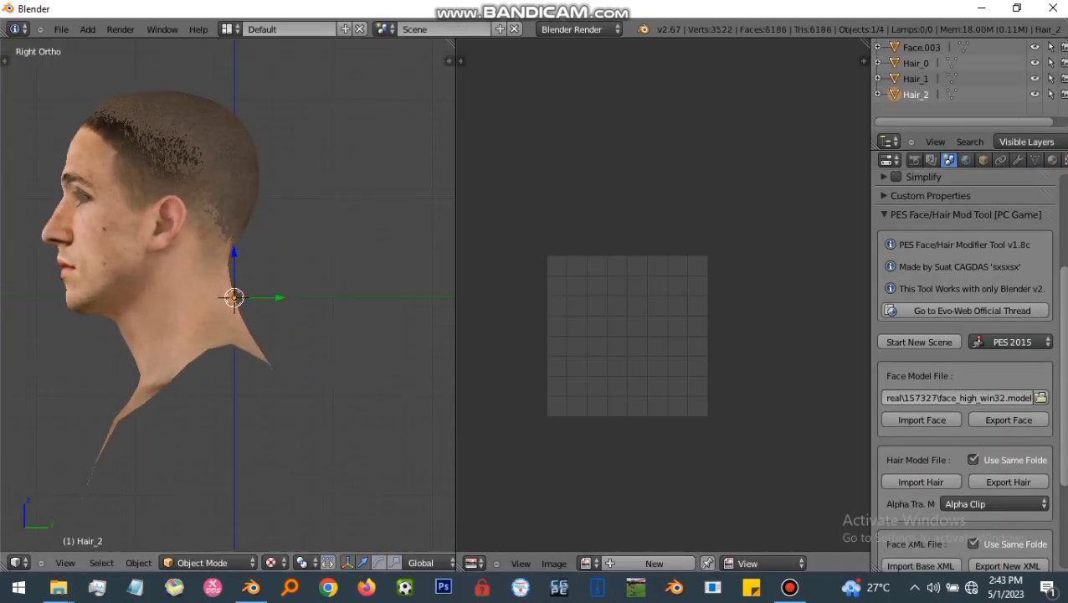
scroll(102, 156, up, 2)
key(ctrl+KP_1)
key(h)
key(KP_3)
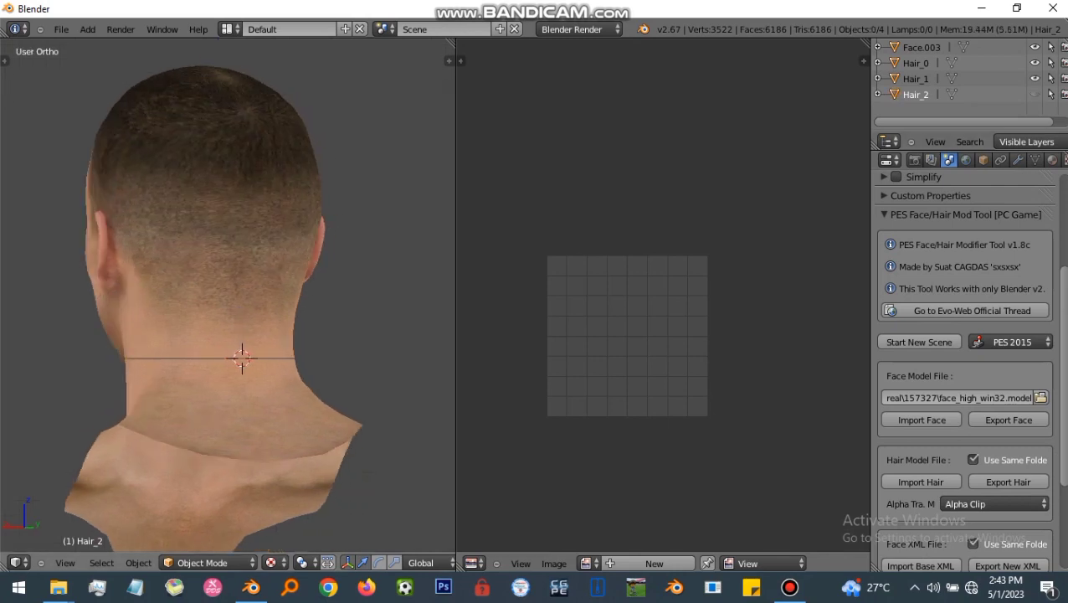
key(ctrl+KP_3)
key(ctrl+KP_1)
key(ctrl+KP_3)
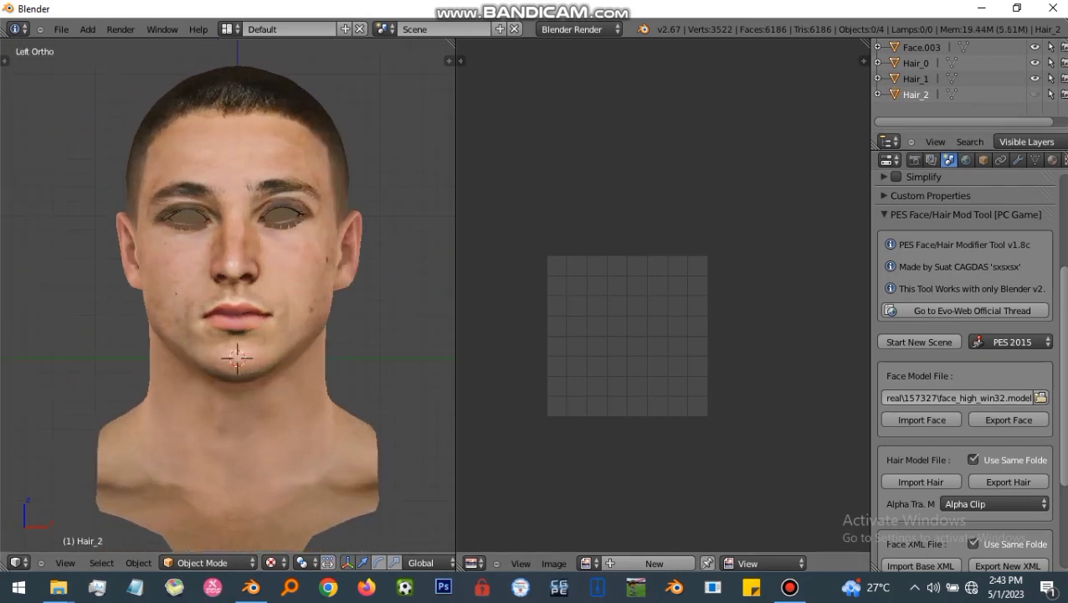
Step: Assign the face mesh polygons covering the eye openings to the mat_hide material
scroll(186, 268, up, 2)
right_click(186, 268)
key(Tab)
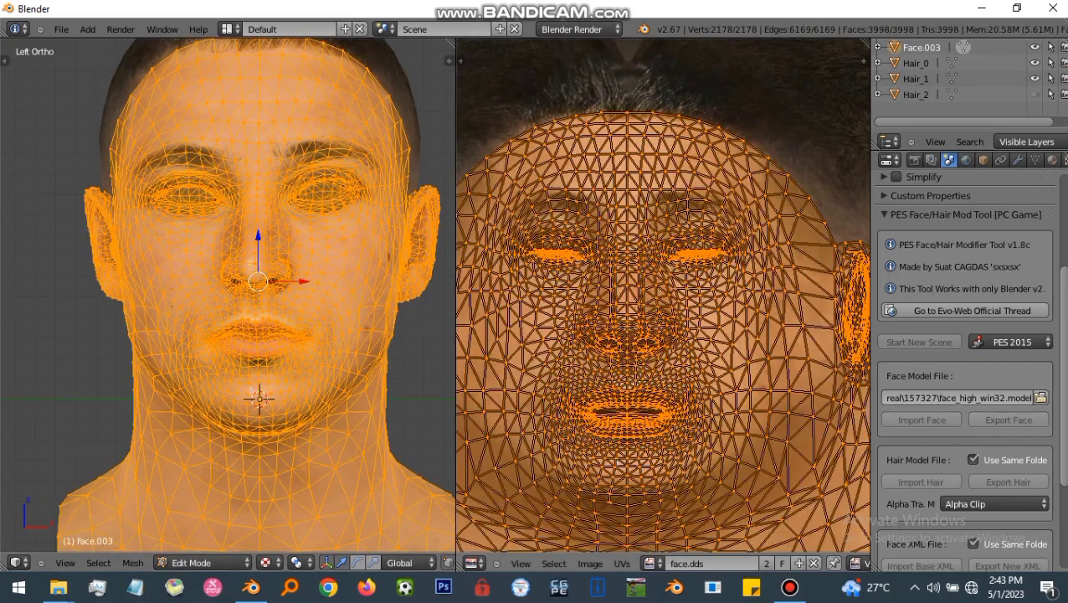
scroll(556, 298, down, 2)
key(a)
key(c)
click(601, 118)
right_click(600, 118)
click(1052, 160)
click(937, 236)
click(904, 264)
key(Tab)
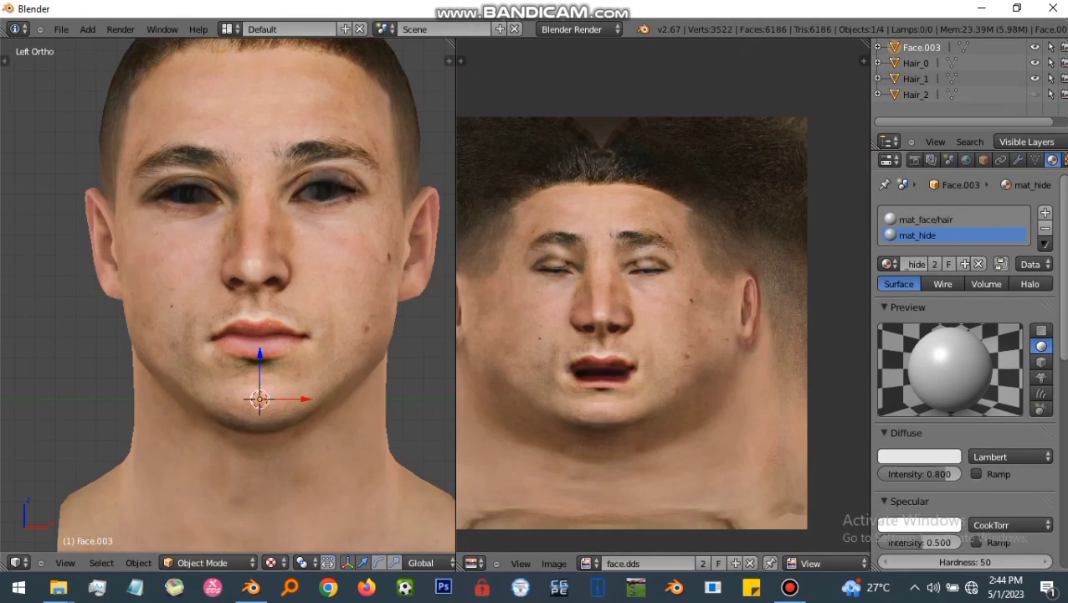
Step: Import the base face XML file with the PES Face/Hair Mod Tool
click(948, 160)
scroll(962, 351, down, 5)
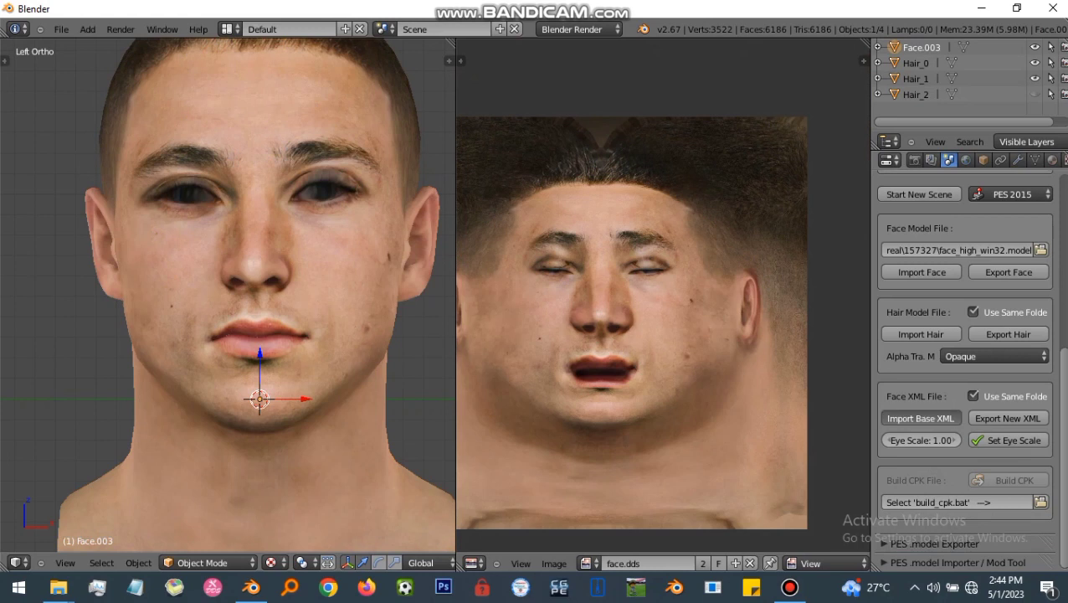
click(920, 418)
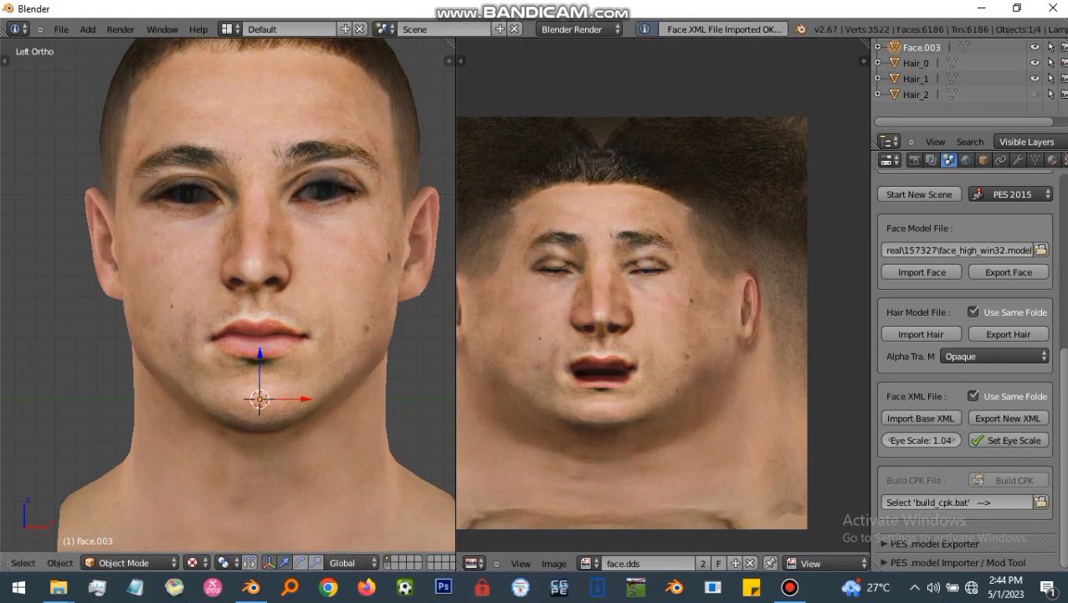
Step: Reposition the eyeR object vertically and along X until it is centred in its eye opening
scroll(234, 310, up, 7)
drag(272, 336, 272, 342)
drag(317, 387, 305, 388)
drag(260, 341, 260, 336)
scroll(249, 489, down, 5)
scroll(165, 261, up, 5)
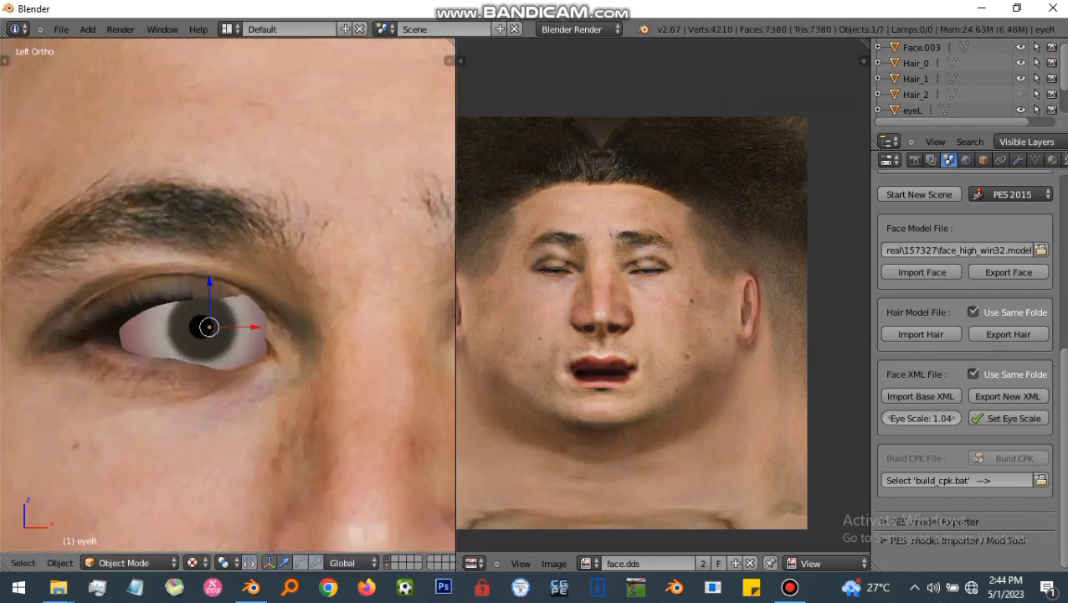
key(g)
key(x)
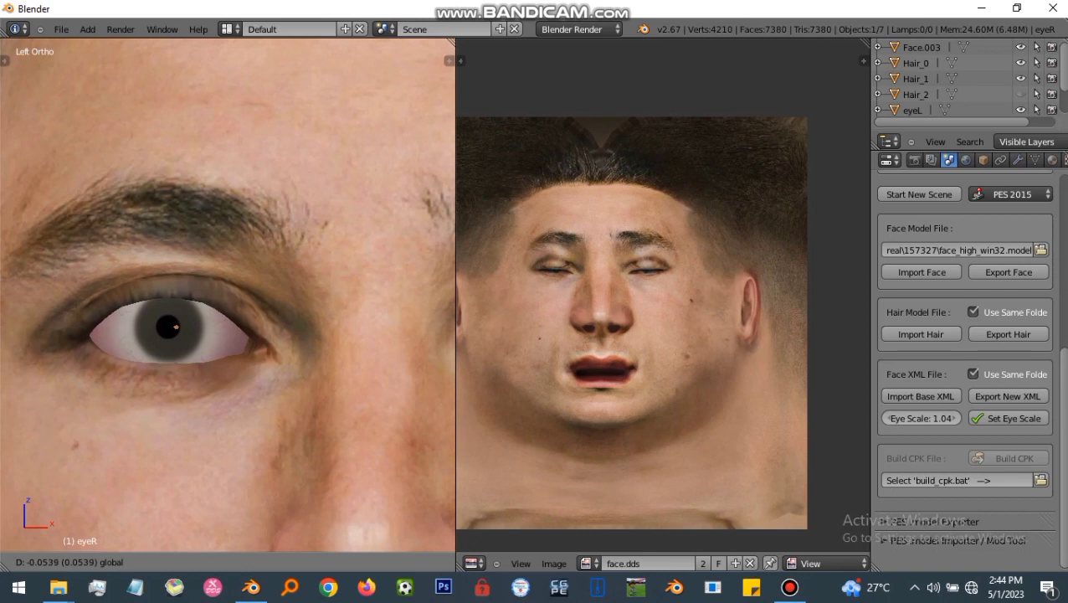
drag(219, 326, 218, 327)
Step: Select the eyeL object and raise it slightly to fit its eye opening
scroll(168, 326, down, 5)
scroll(322, 326, up, 3)
right_click(315, 327)
drag(312, 283, 313, 272)
scroll(921, 92, down, 2)
Step: Select both eye objects and adjust their position in the sockets from the right side view
shift+click(913, 92)
scroll(301, 310, down, 4)
middle_drag(302, 309, 218, 314)
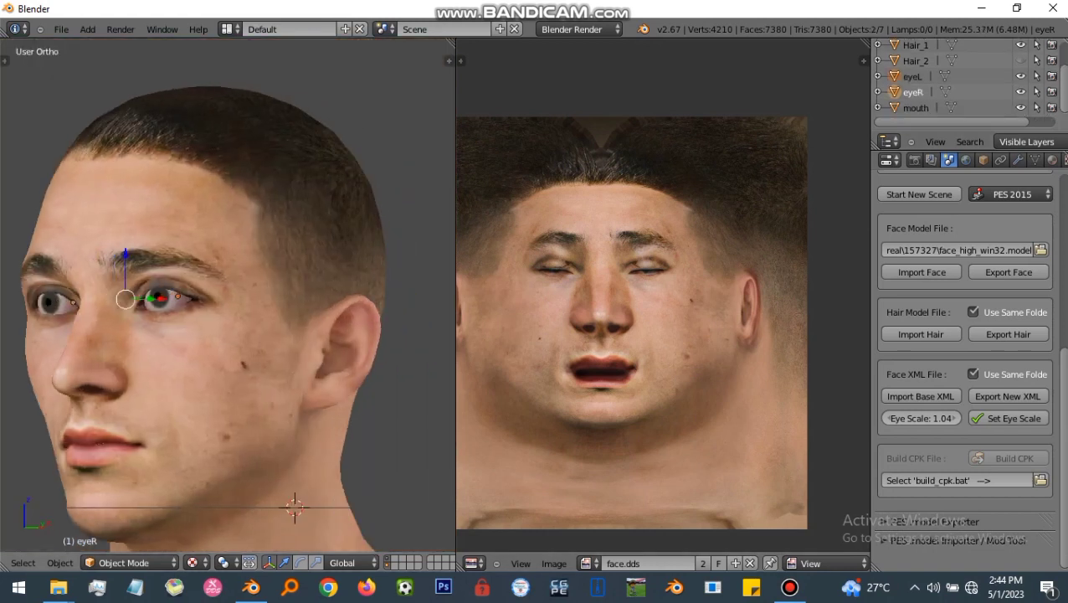
key(KP_3)
scroll(227, 318, up, 6)
key(g)
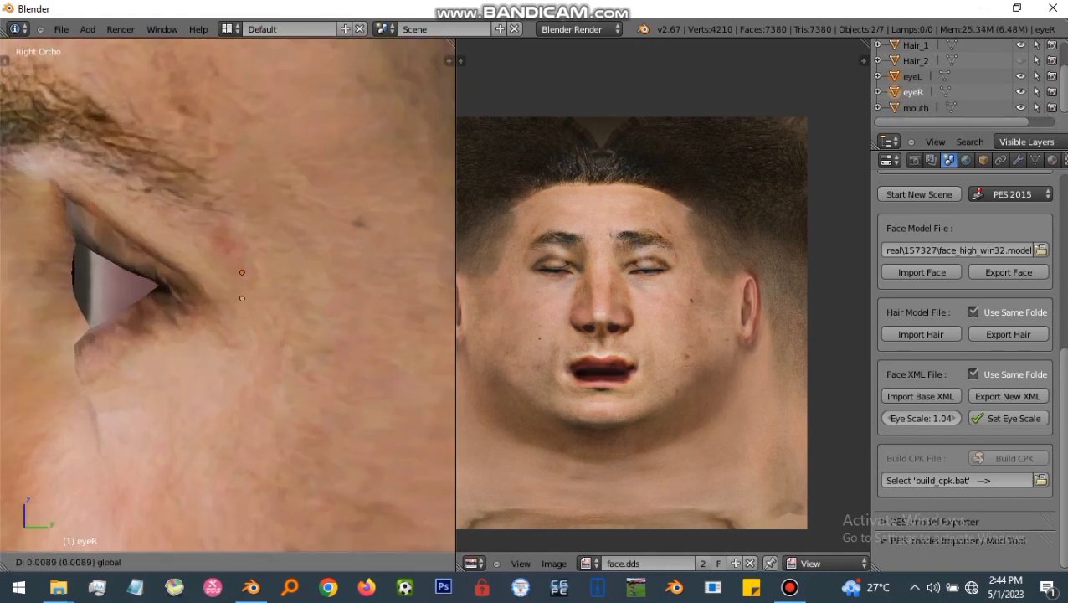
click(227, 318)
Step: Compare eyeR with the face mesh edges in the front view and shift it slightly along X
key(KP_1)
scroll(228, 318, down, 2)
right_click(282, 320)
key(Tab)
mouse_move(228, 318)
shift+middle_down()
mouse_move(282, 319)
mouse_move(265, 306)
mouse_move(217, 310)
shift+middle_up()
scroll(228, 318, up, 3)
key(Tab)
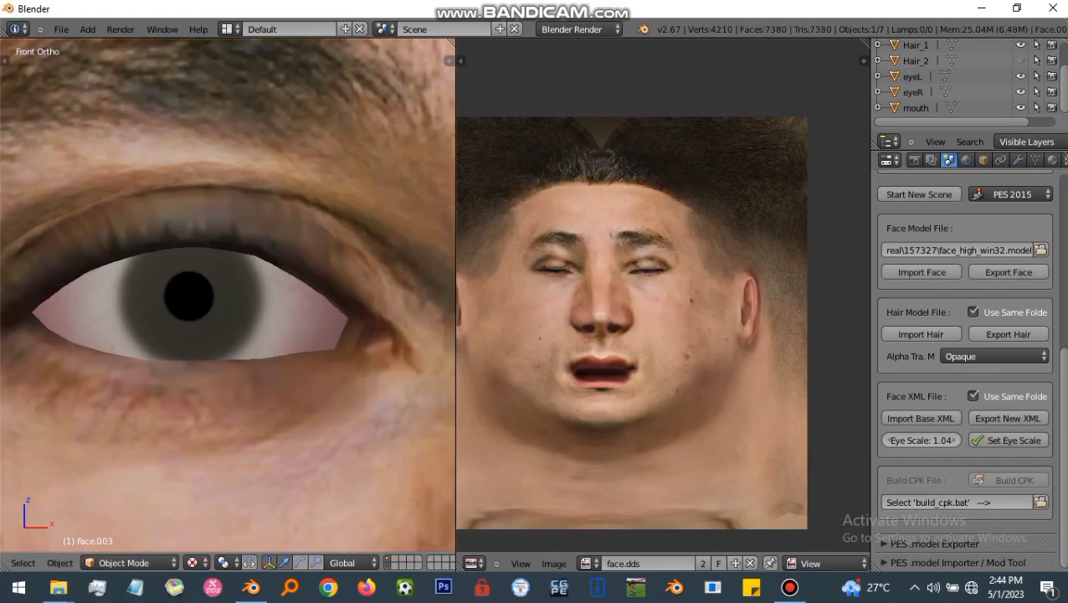
right_click(220, 306)
drag(249, 298, 256, 298)
scroll(251, 301, down, 2)
shift+middle_drag(257, 298, 238, 321)
scroll(238, 322, down, 4)
shift+middle_drag(401, 308, 139, 337)
right_drag(230, 336, 235, 263)
key(Escape)
scroll(235, 301, up, 2)
shift+middle_drag(234, 326, 221, 259)
right_click(221, 258)
key(Tab)
scroll(221, 259, up, 4)
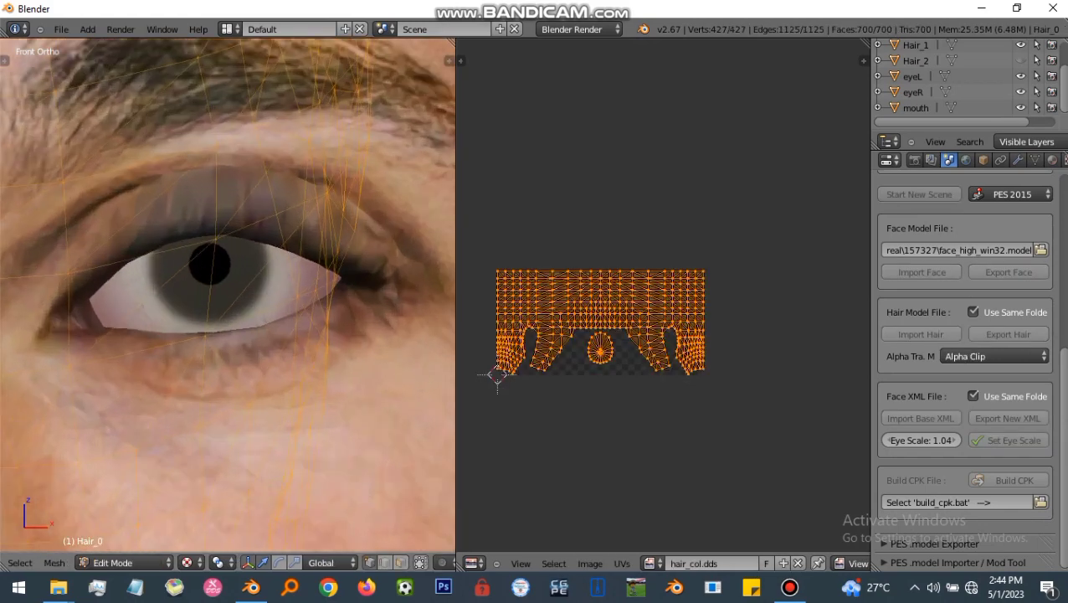
key(Tab)
Step: Check the face mesh around the other eye and lower eyeL slightly within its opening
right_click(221, 193)
key(Tab)
key(Tab)
right_click(214, 256)
drag(186, 207, 185, 225)
scroll(315, 357, down, 5)
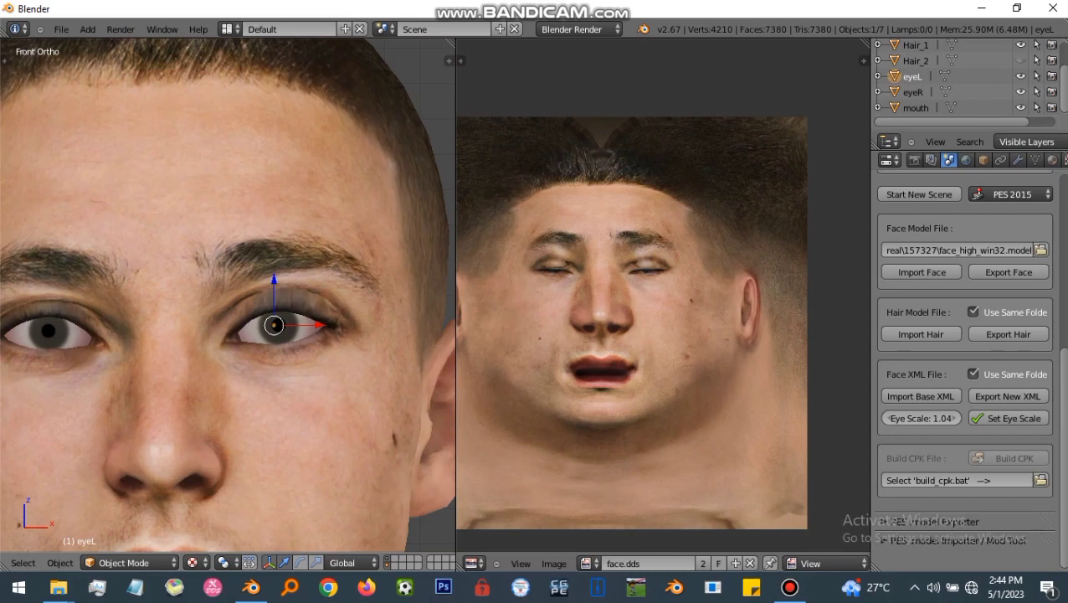
Step: Apply an eye scale of 1.01 and refine the height and depth of both eyes in the side view
click(891, 418)
click(1000, 418)
shift+right_click(48, 330)
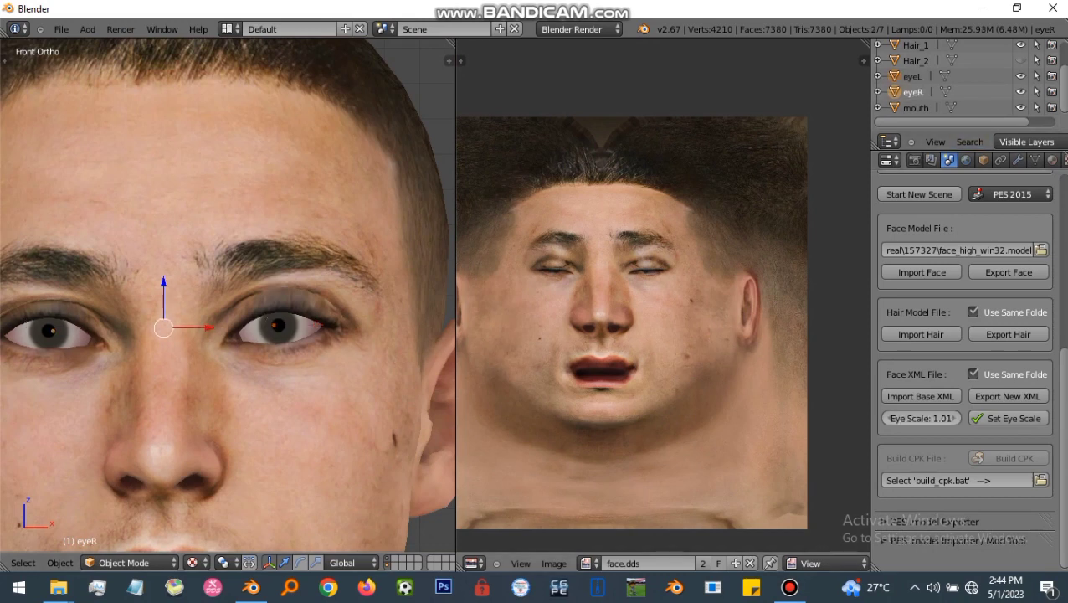
key(KP_Decimal)
key(KP_3)
scroll(228, 295, up, 8)
drag(257, 272, 257, 270)
drag(299, 315, 301, 314)
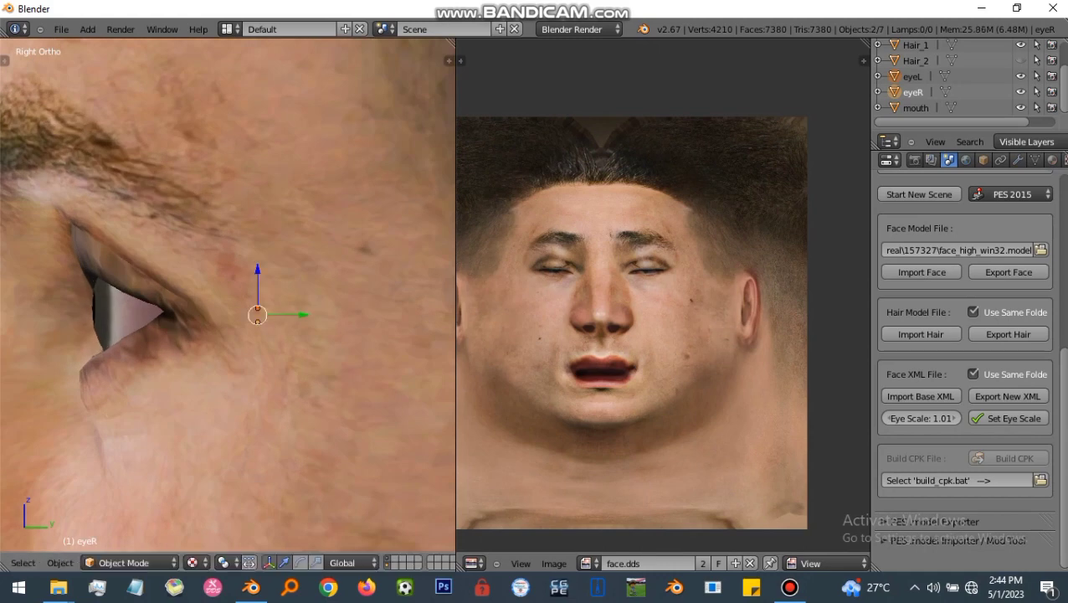
Step: Examine eyeR's alignment with the face mesh wireframe around its opening in the front view
scroll(289, 315, down, 6)
key(KP_1)
scroll(105, 322, up, 2)
right_click(100, 324)
key(Tab)
scroll(104, 324, up, 4)
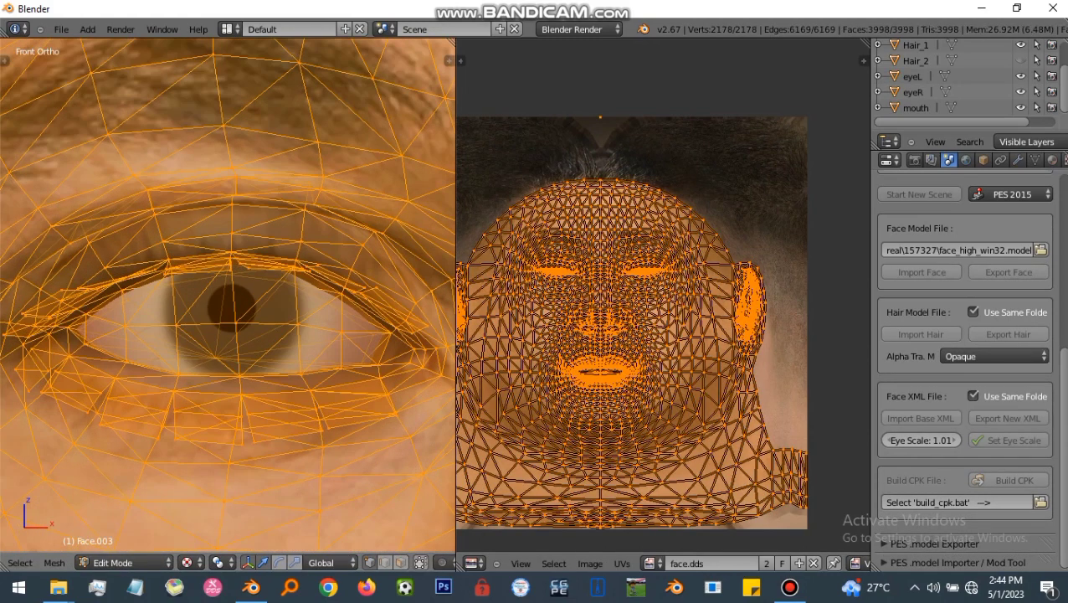
key(Tab)
scroll(228, 295, down, 3)
key(Tab)
scroll(227, 295, up, 4)
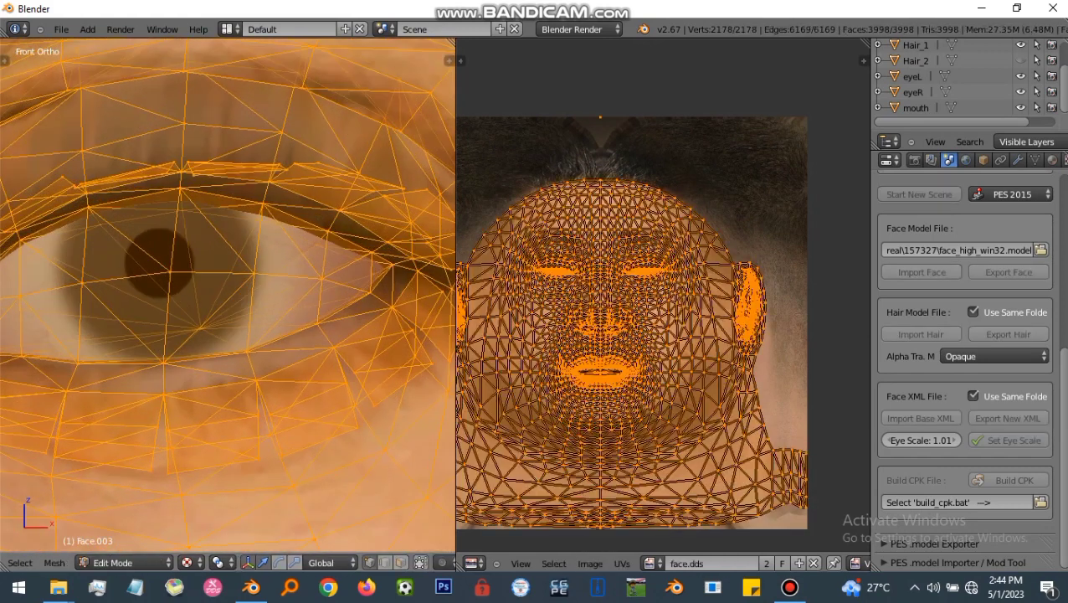
Step: Nudge eyeL slightly along Z and X so it is centred in its eye opening
ctrl+scroll(227, 294, down, 5)
key(Tab)
right_click(234, 293)
drag(262, 223, 261, 221)
drag(307, 262, 311, 262)
scroll(310, 261, down, 10)
scroll(117, 284, up, 3)
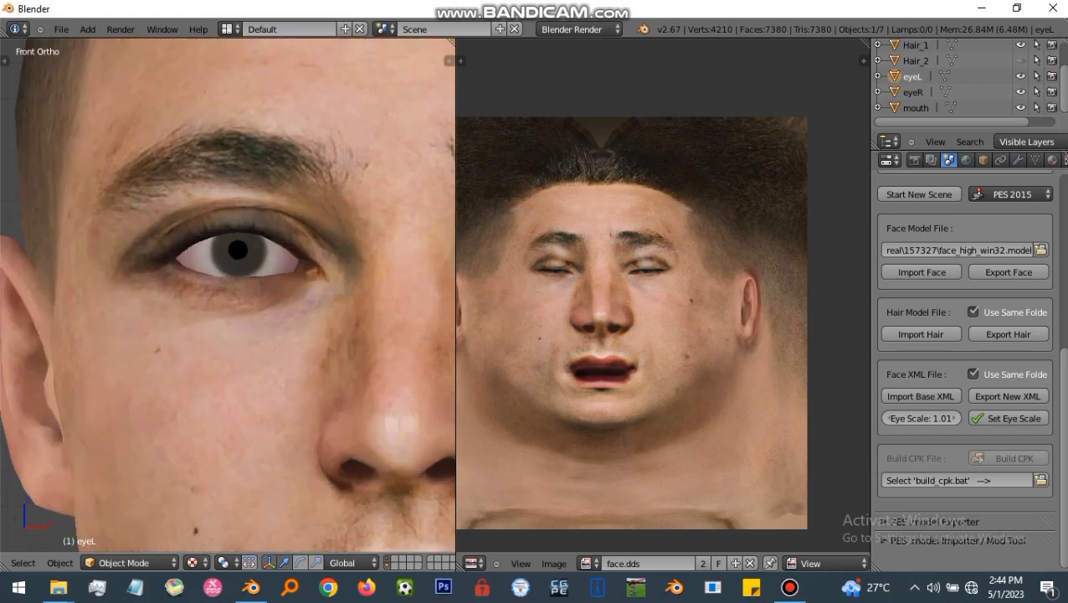
Step: Select both eyes and move them slightly forward along Y in the side view
shift+right_click(237, 251)
scroll(228, 276, down, 6)
key(KP_3)
scroll(243, 268, up, 6)
drag(286, 293, 281, 293)
Step: Check the eye against the face mesh wireframe from the front and shift one eye slightly along X
key(KP_1)
ctrl+scroll(266, 276, down, 3)
right_click(263, 251)
key(Tab)
scroll(262, 285, up, 3)
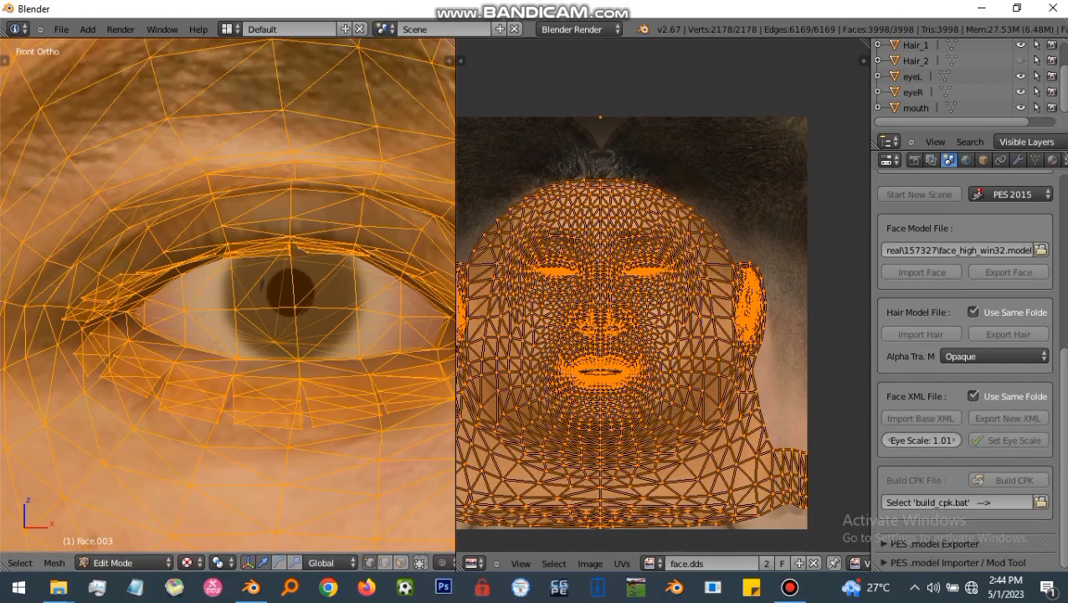
scroll(262, 283, down, 4)
ctrl+scroll(227, 293, up, 5)
key(Tab)
right_click(83, 310)
drag(127, 310, 132, 310)
scroll(140, 303, down, 7)
scroll(177, 494, up, 3)
Step: Move the mouth object forward about 0.12 along Y so the teeth sit behind the lips
right_click(180, 333)
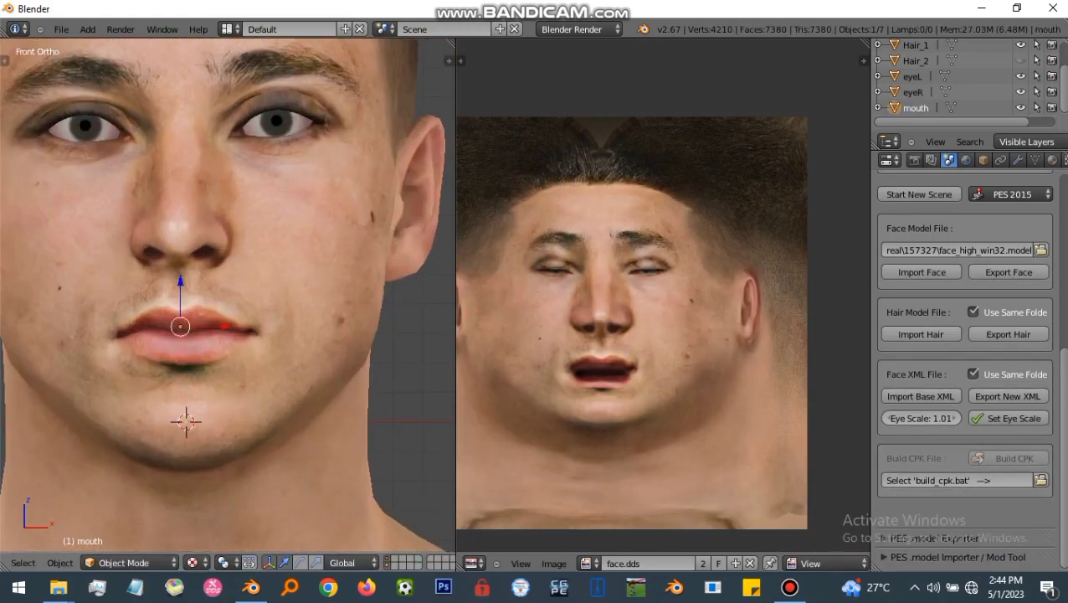
key(KP_3)
key(g)
key(y)
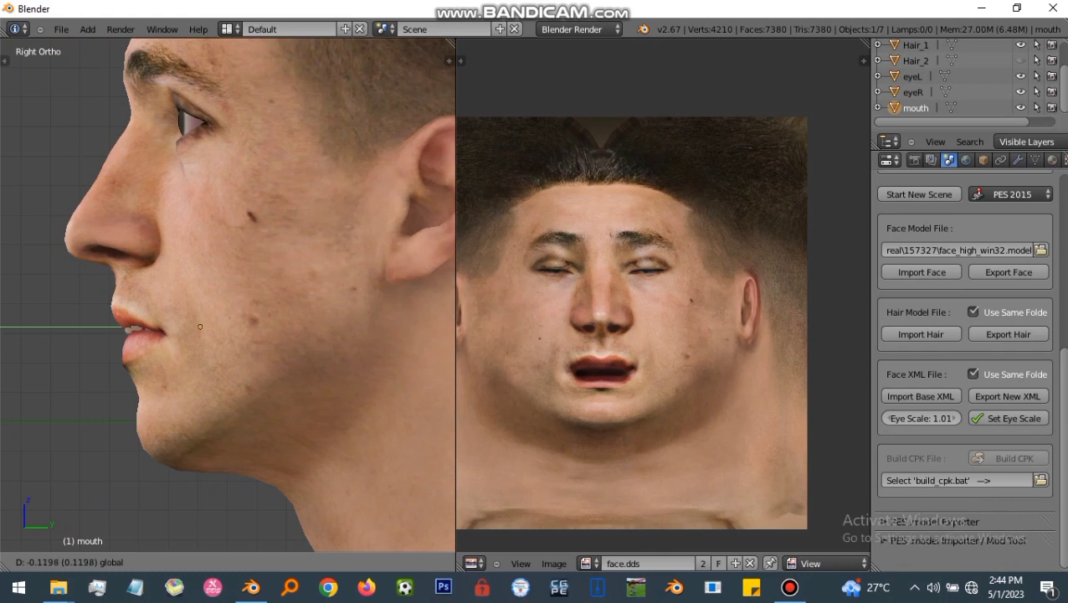
click(210, 326)
Step: Return to the front view of the head and unhide the Hair_2 object
key(KP_1)
shift+middle_drag(209, 326, 263, 403)
click(1020, 60)
scroll(962, 80, up, 1)
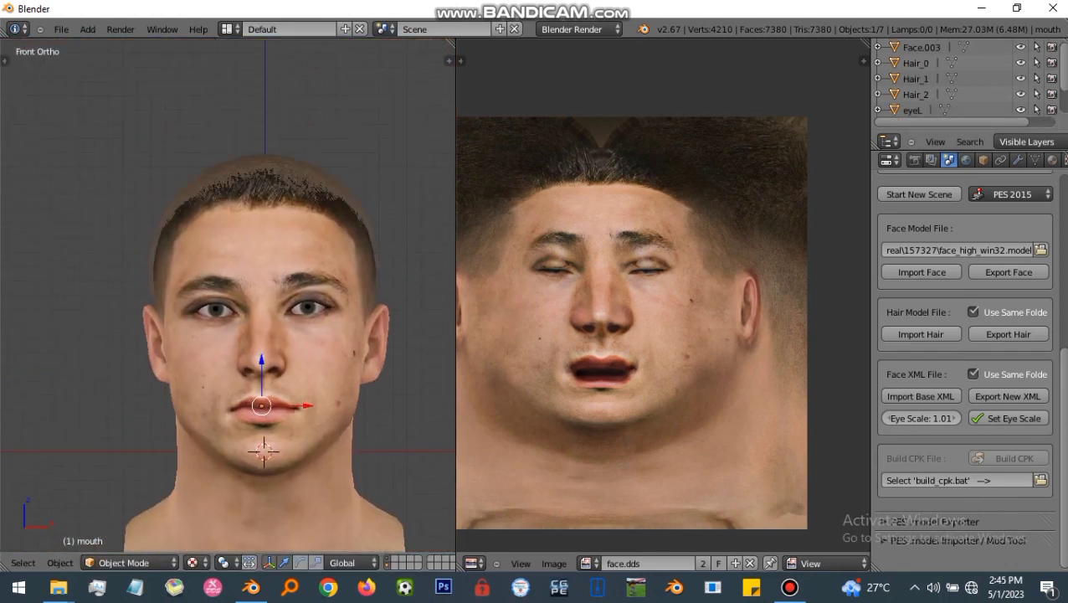
Step: Export the new face XML, the face model and the hair model with the PES tool
click(922, 48)
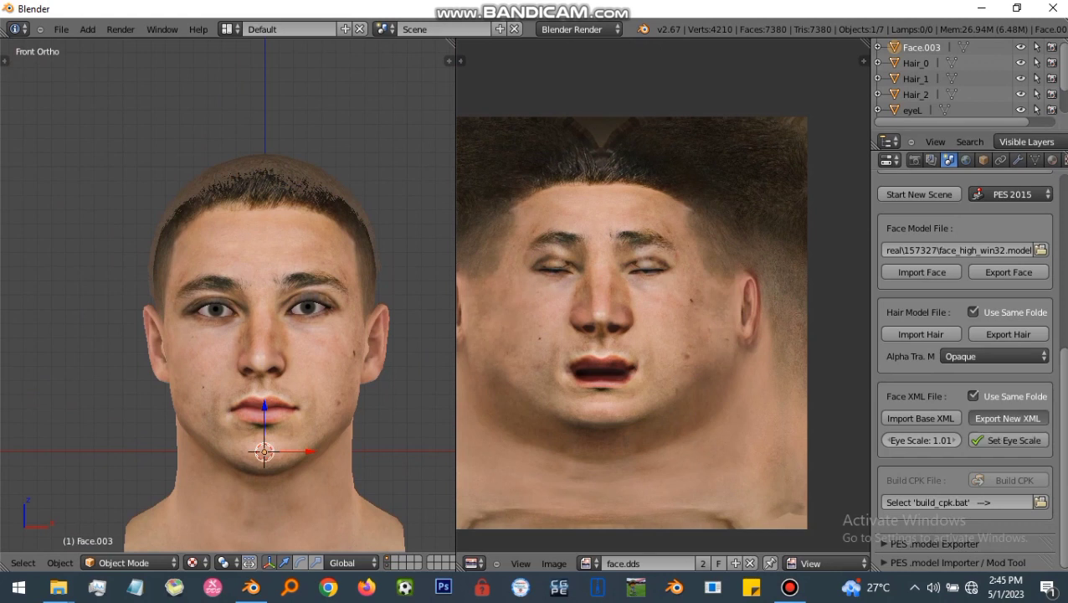
click(1009, 418)
click(1009, 272)
click(1009, 334)
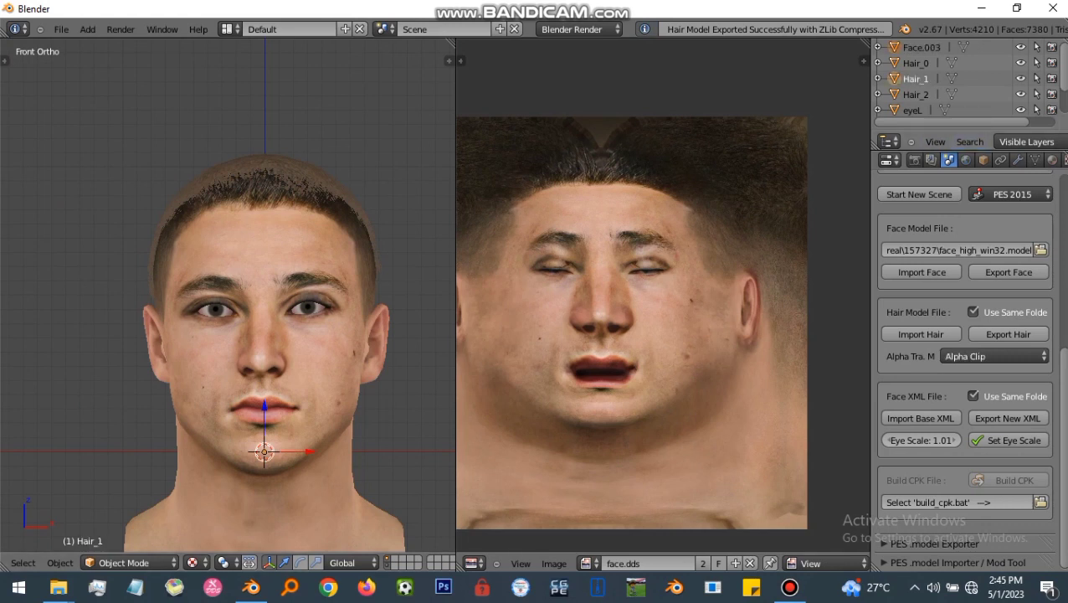
Step: Put the Hair_1 mesh into Edit Mode and open its material settings
click(951, 63)
click(1036, 159)
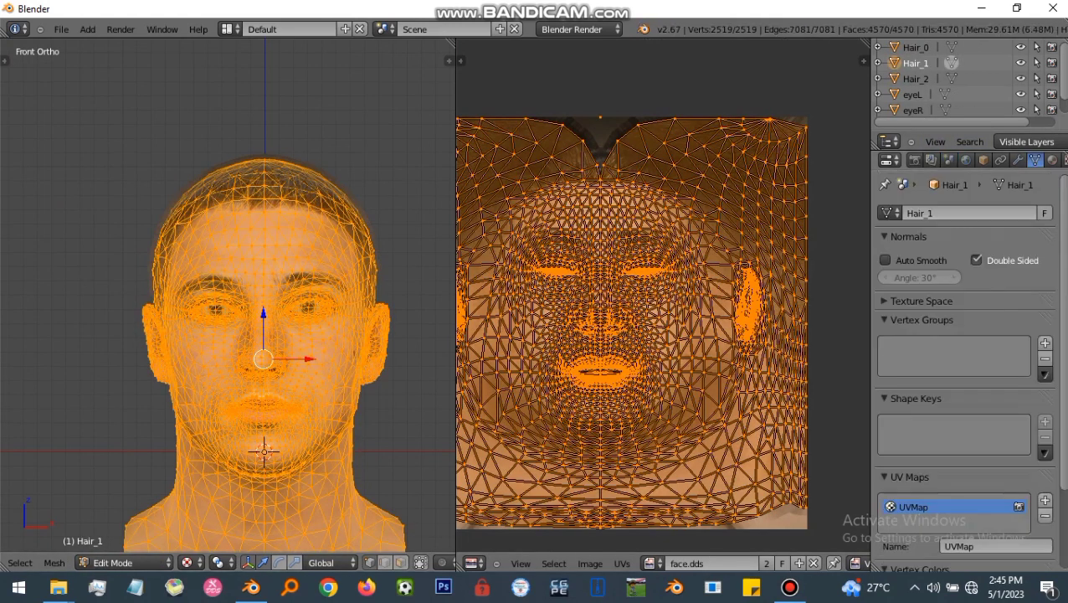
click(1052, 159)
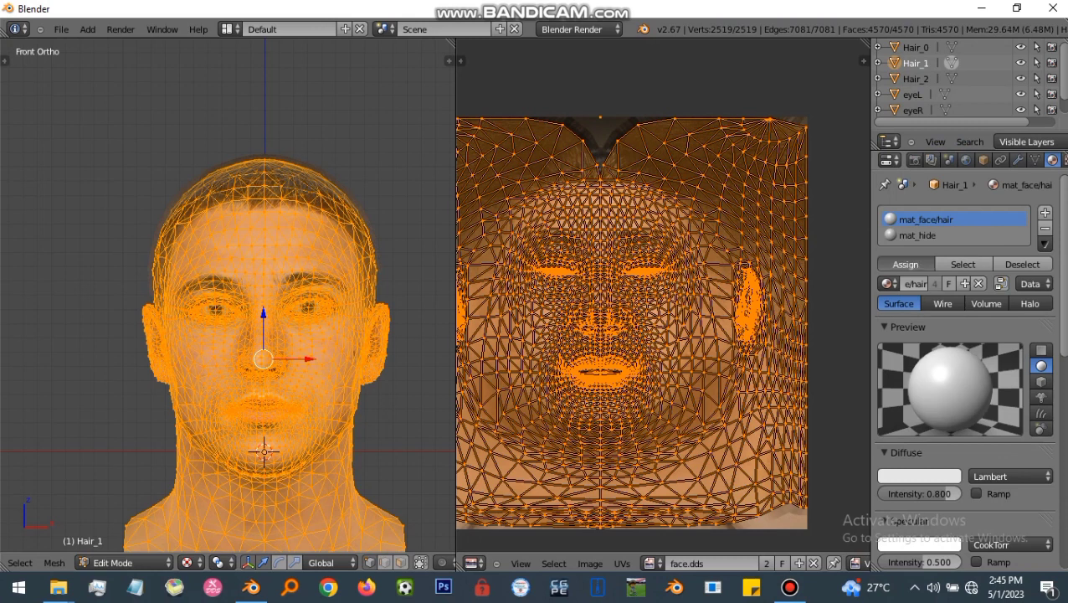
Step: Enable compositing nodes in the Node Editor and replace the default input node with an Image node feeding the output
click(474, 562)
click(502, 411)
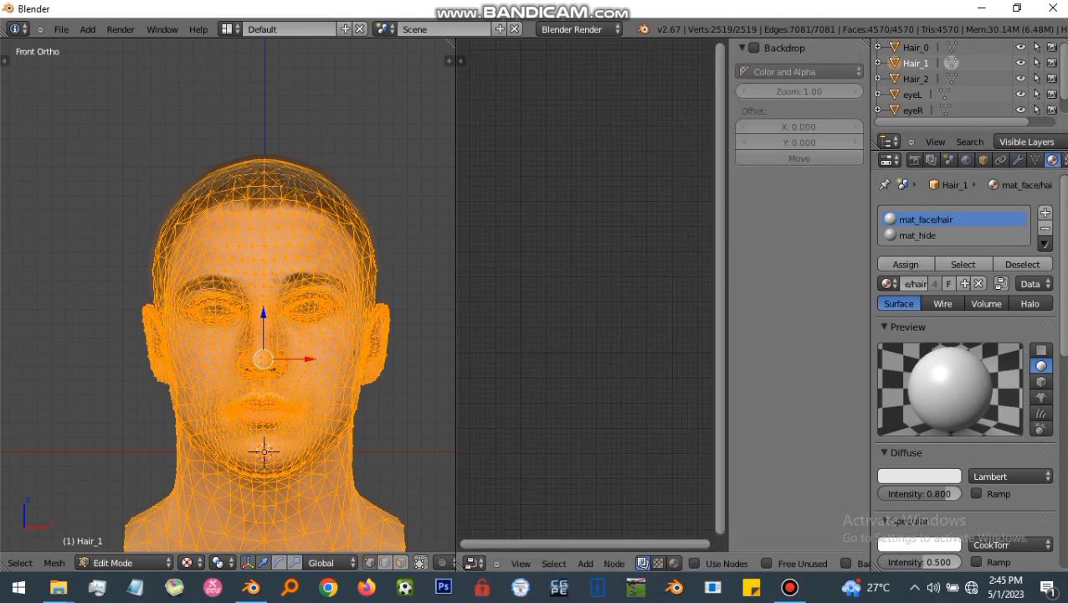
click(694, 563)
click(546, 295)
key(x)
key(shift+a)
mouse_move(523, 313)
click(593, 331)
click(551, 307)
scroll(549, 306, up, 1)
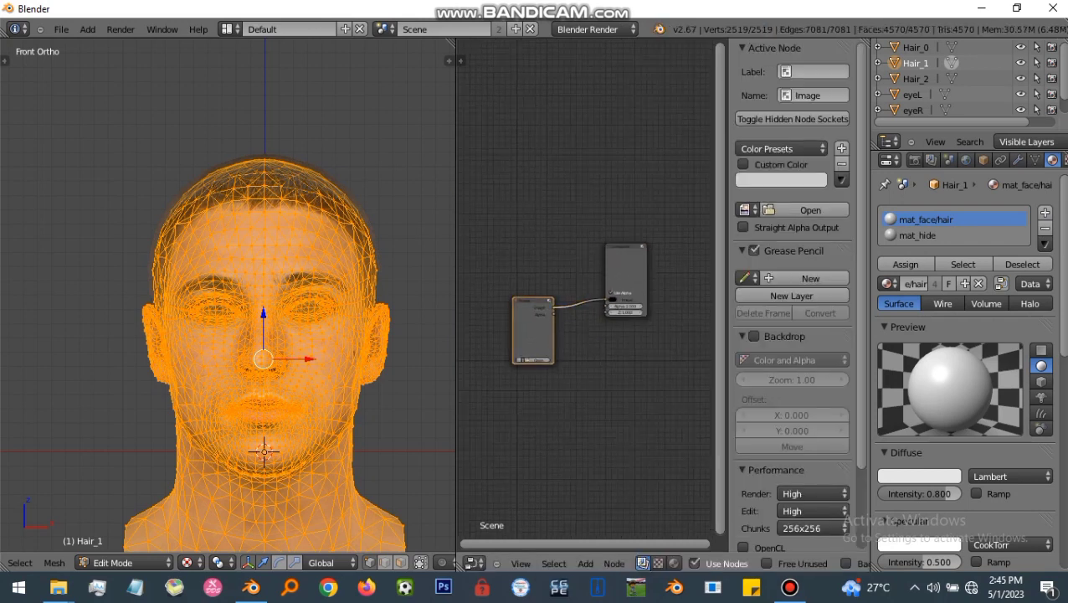
Step: Load face.dds into the Image node and return the area to the UV/Image Editor
click(520, 360)
click(540, 374)
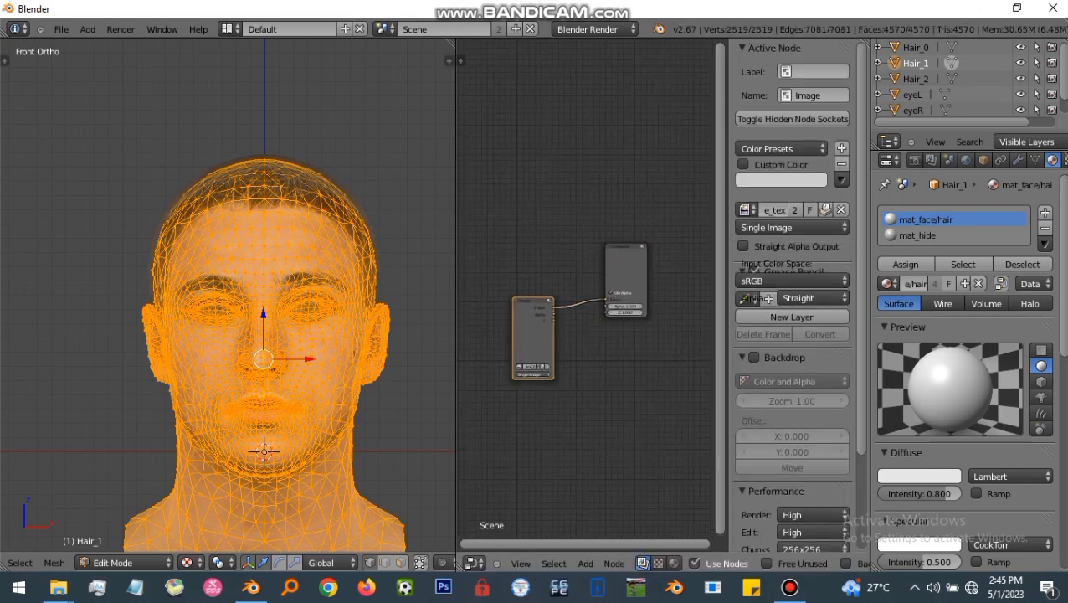
click(519, 367)
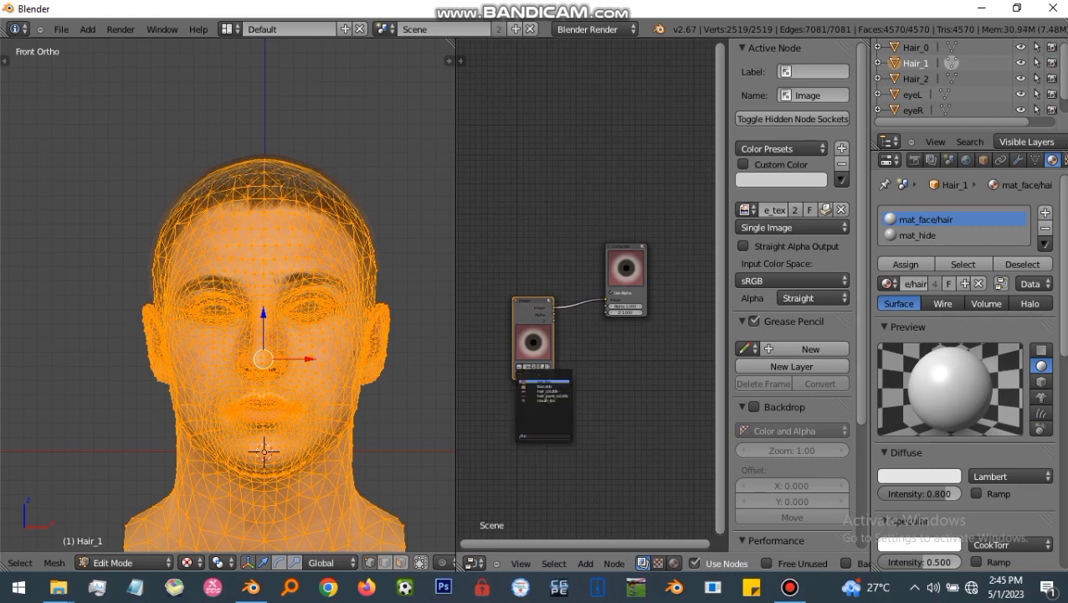
click(546, 386)
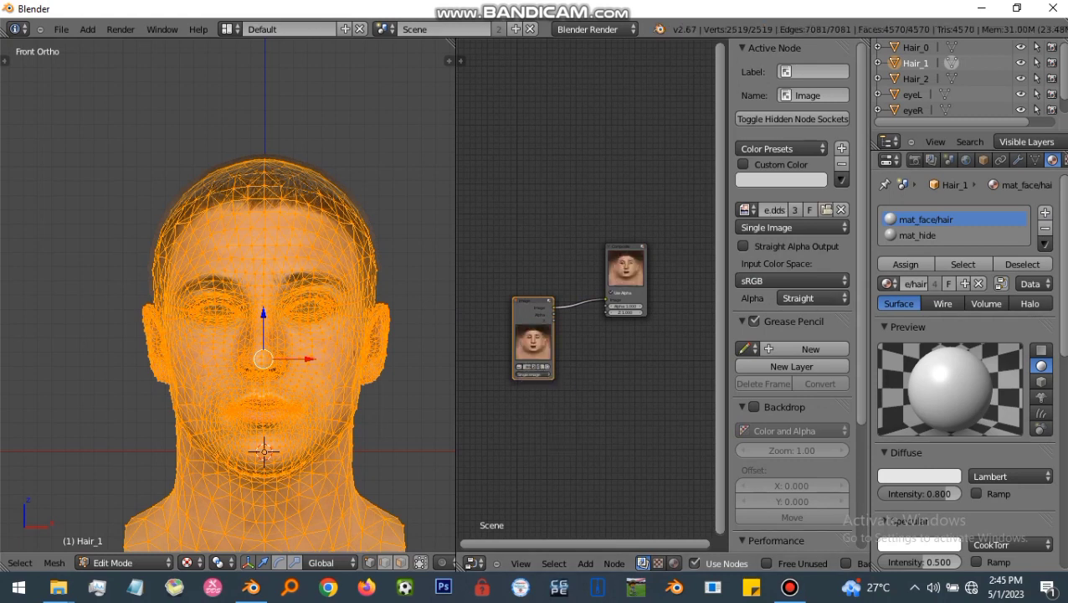
click(474, 562)
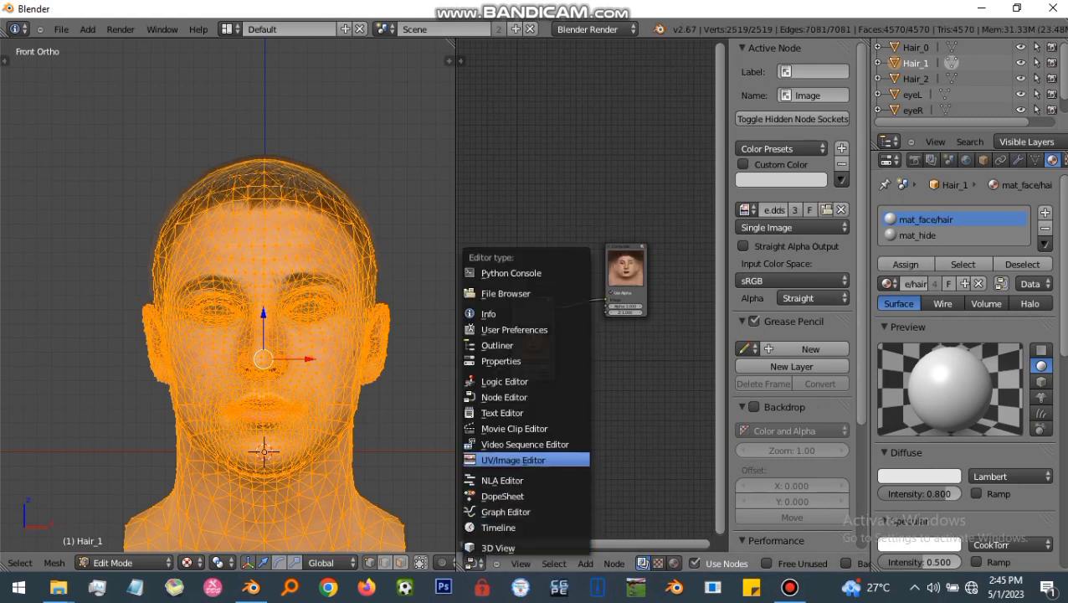
click(514, 456)
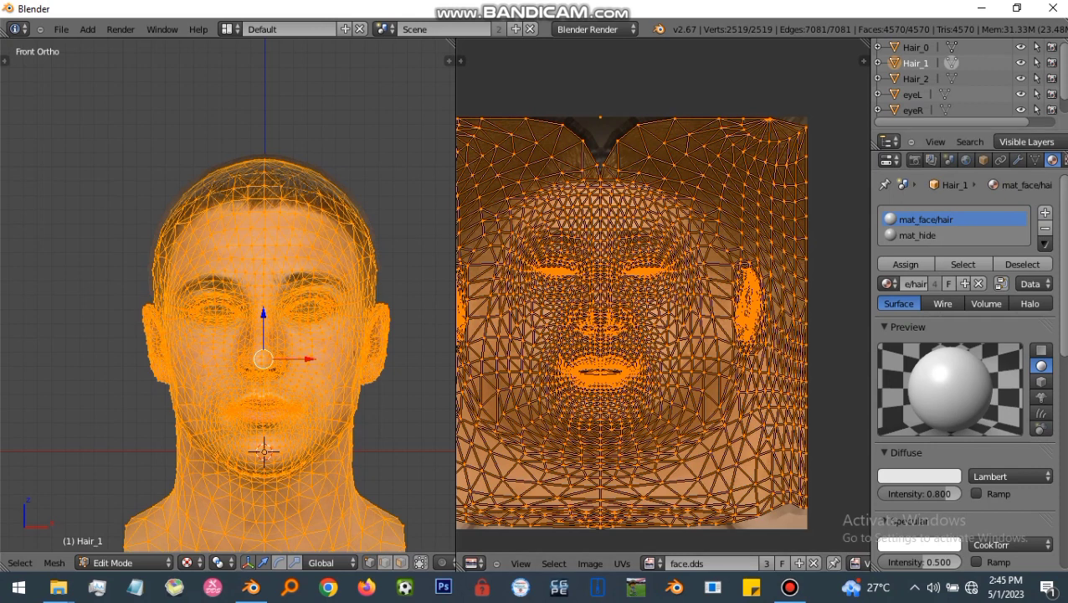
Step: Display Hair_2's hair_parts_col.dds texture and select Hair_1 and Hair_2 in Object Mode with Hair_2 active
click(951, 48)
click(952, 78)
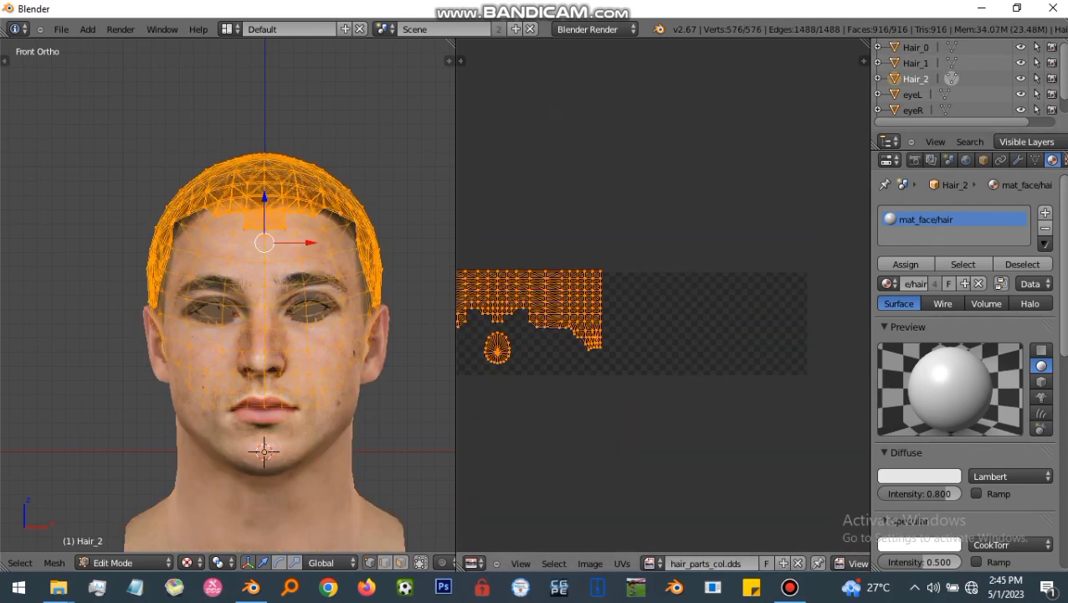
scroll(687, 468, down, 2)
click(915, 63)
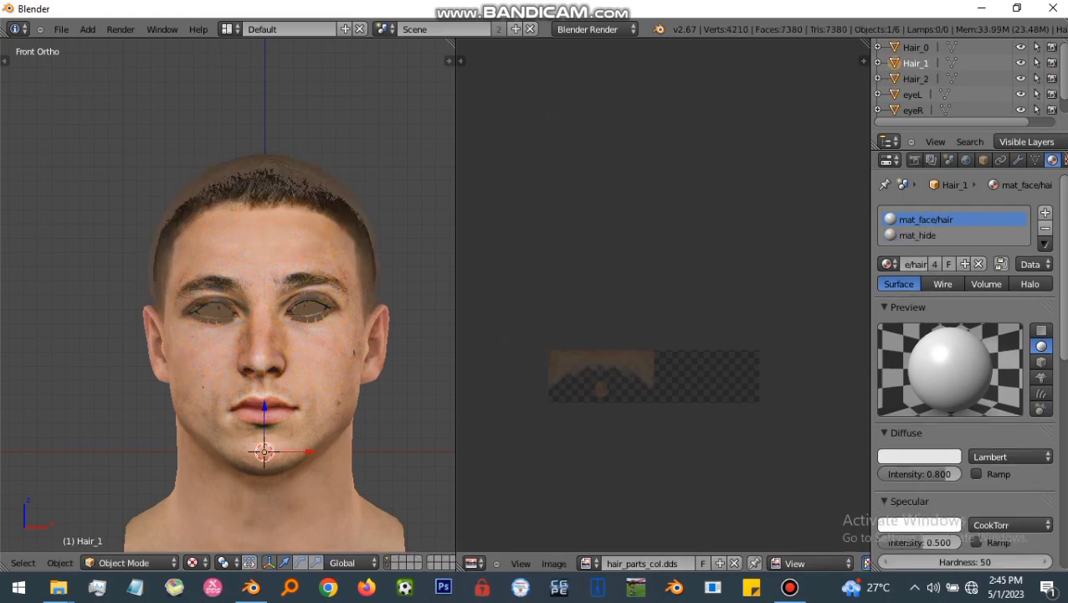
Step: Bake Hair_1's texture onto Hair_2's hair_parts_col.dds image using the Textures bake mode and Selected to Active
click(915, 160)
scroll(923, 402, down, 7)
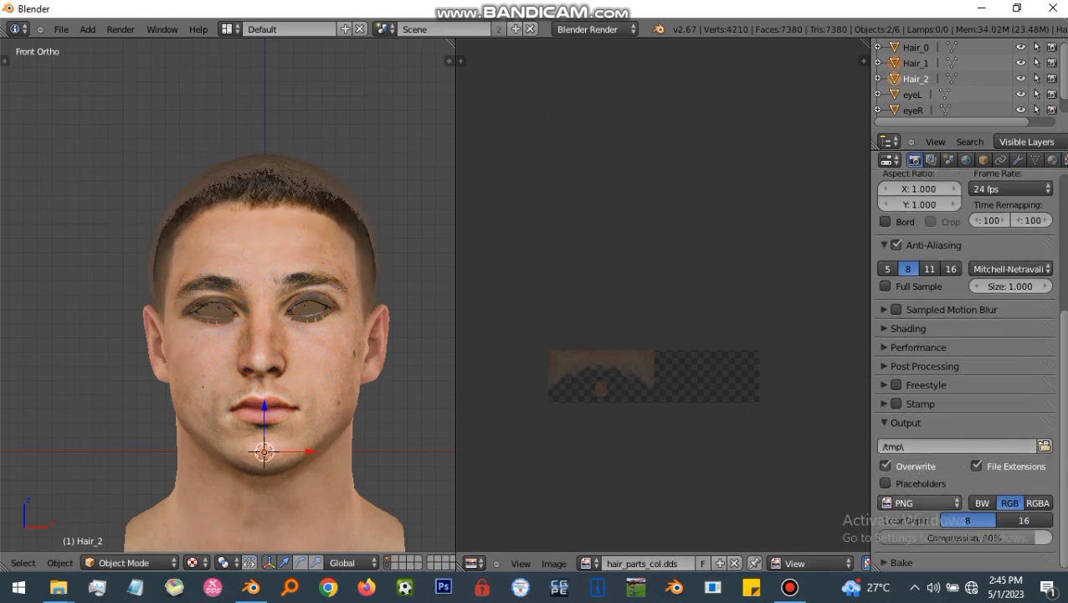
scroll(962, 352, down, 4)
click(995, 475)
click(991, 392)
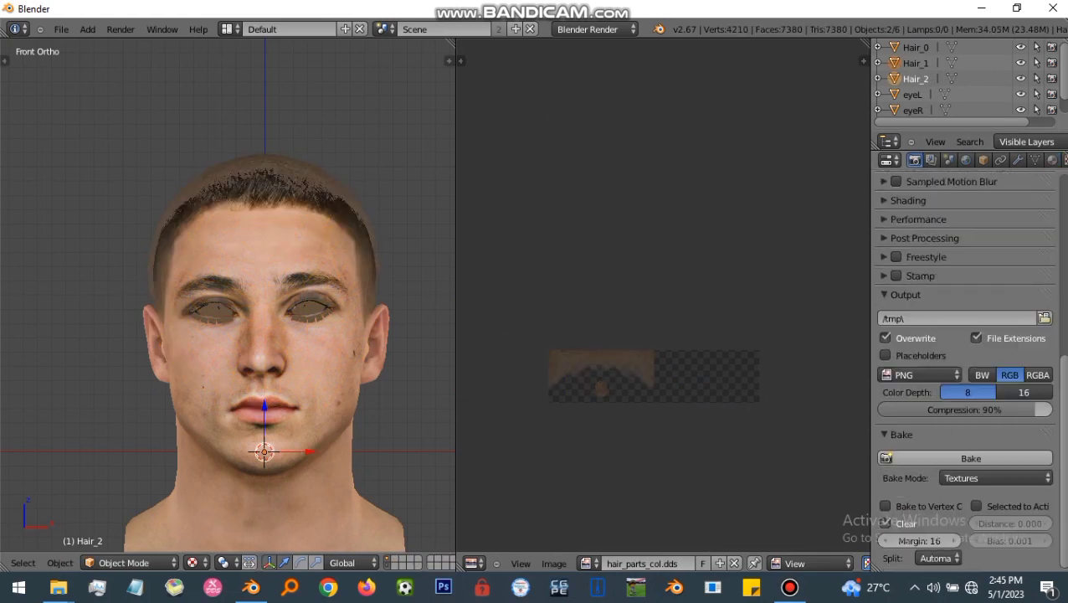
click(970, 458)
scroll(595, 383, up, 8)
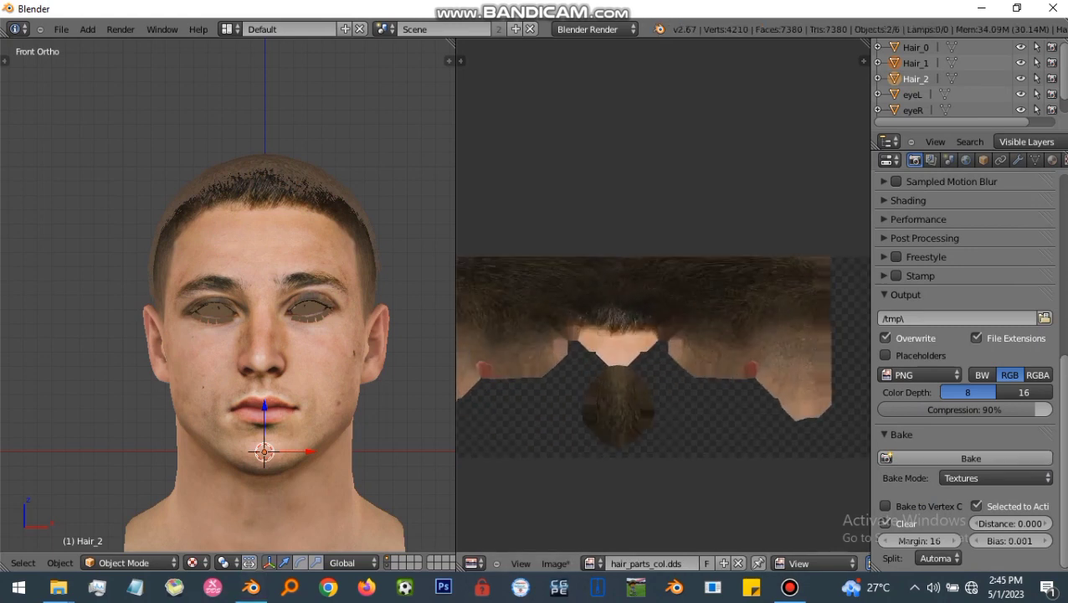
Step: Save the baked Hair_2 texture as hair_parts_col.png in the 157327 folder and return to Object Mode
key(Tab)
click(590, 564)
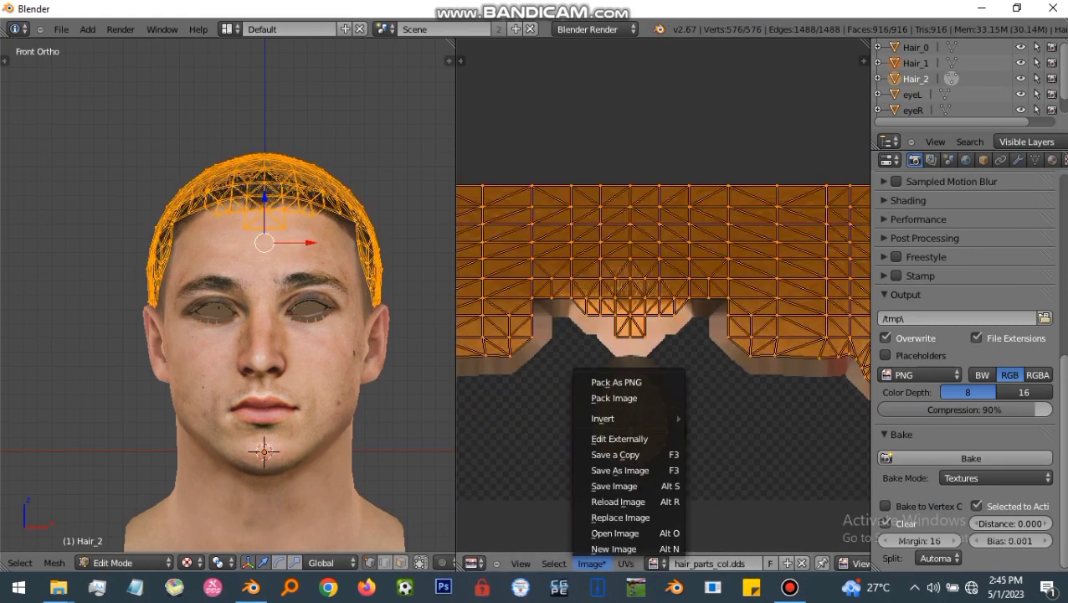
click(595, 491)
click(590, 564)
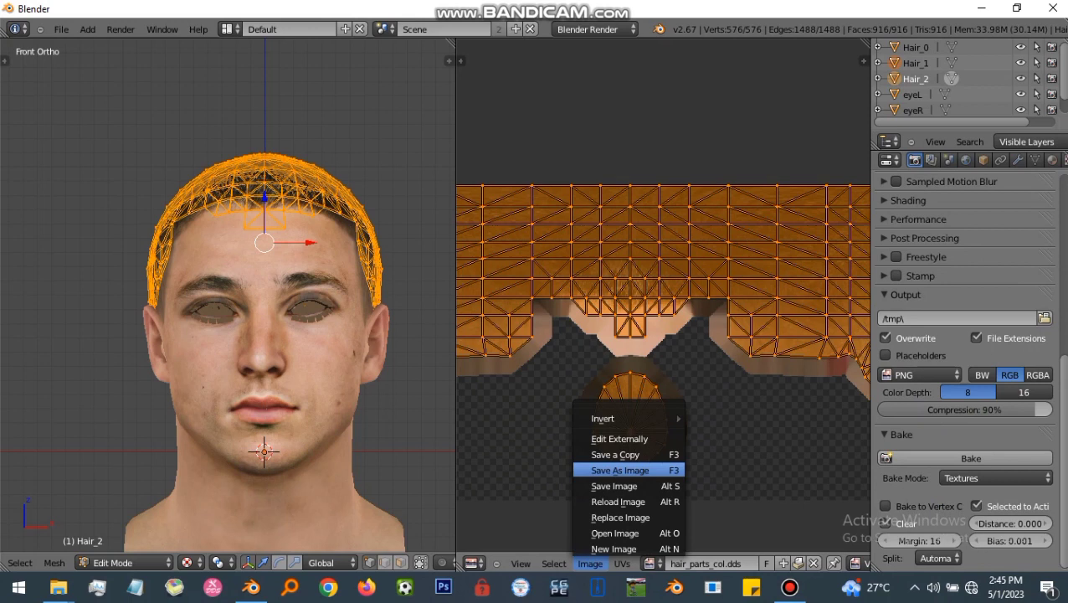
click(623, 467)
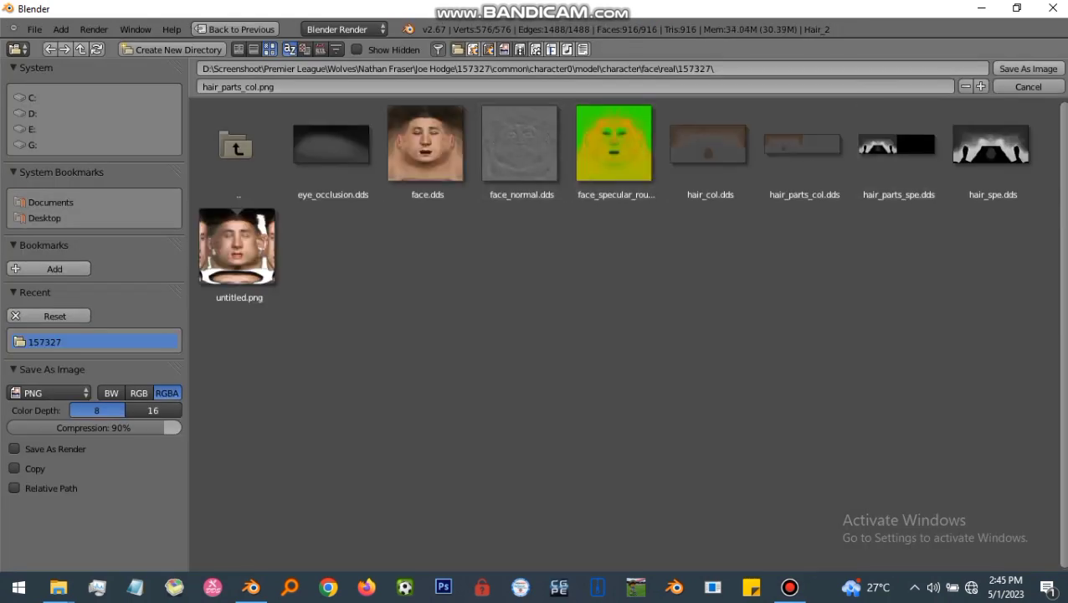
key(Escape)
key(Tab)
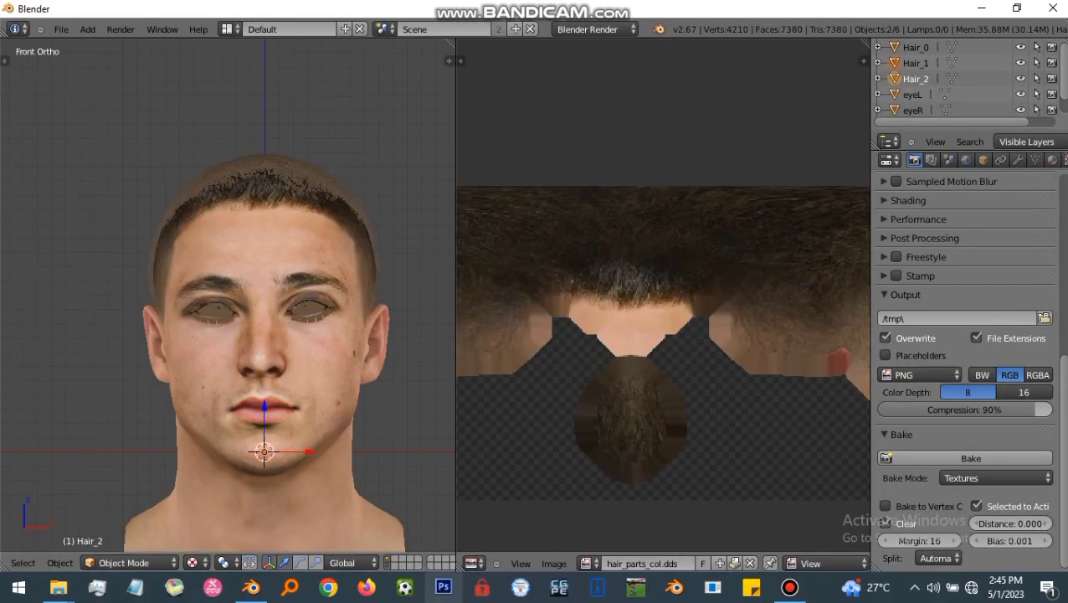
Step: Switch to Photoshop and open face.dds from the 157327 face folder
click(444, 588)
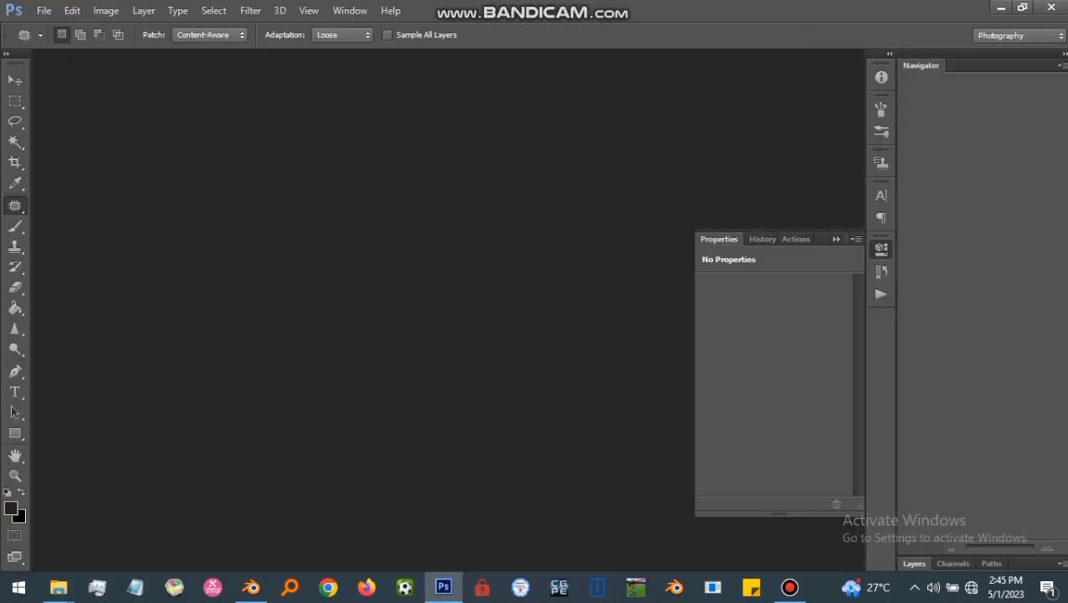
mouse_move(57, 587)
click(83, 523)
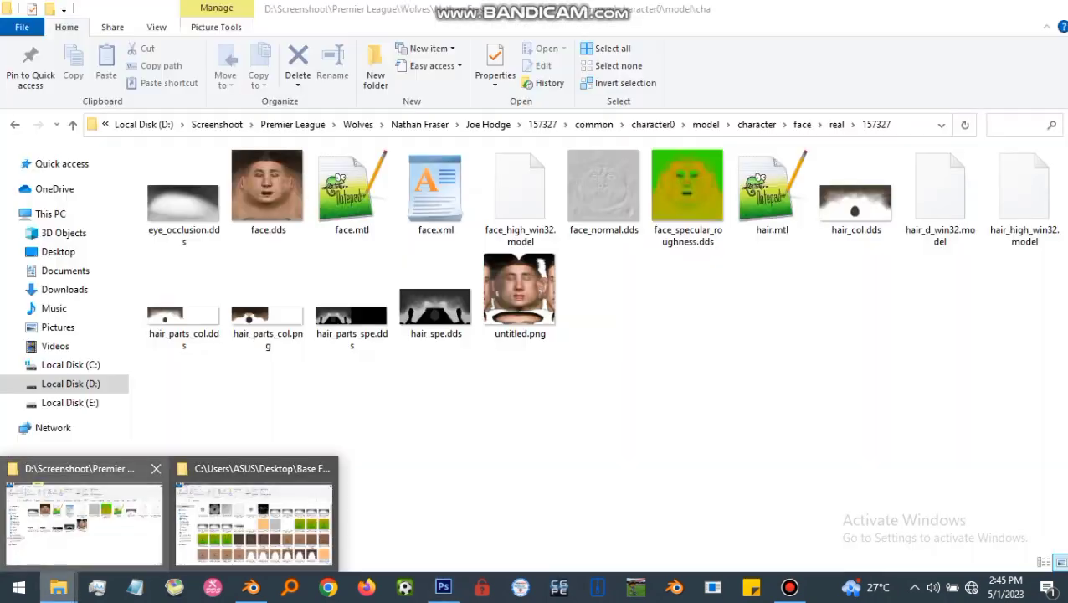
click(268, 190)
drag(268, 191, 352, 301)
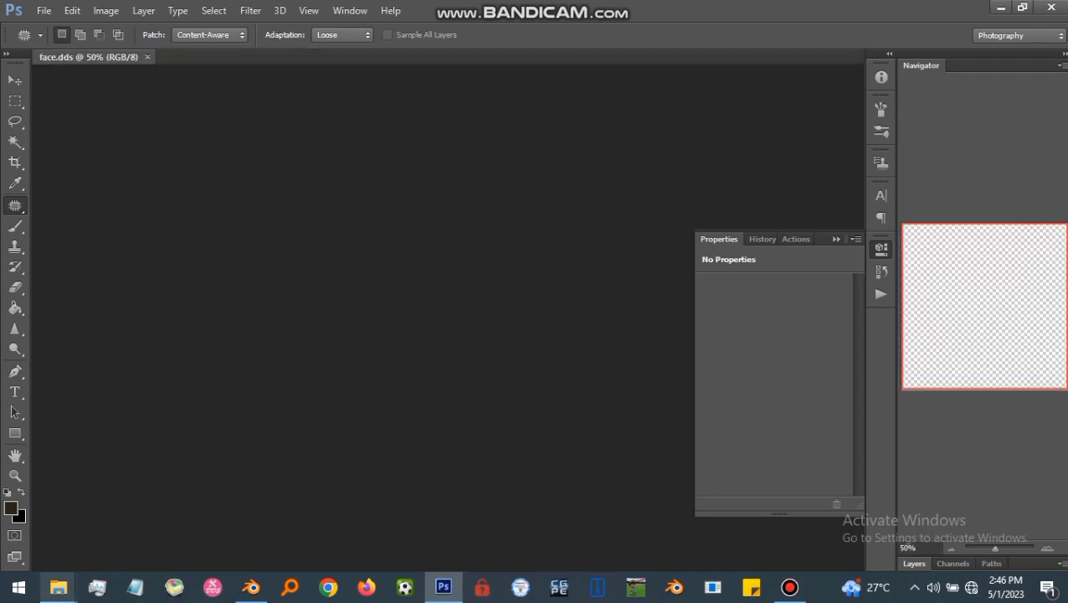
Step: Copy a specular head texture from the Base Face folder onto face.dds as a new layer and run the Face Spectacullar action
mouse_move(58, 587)
click(256, 513)
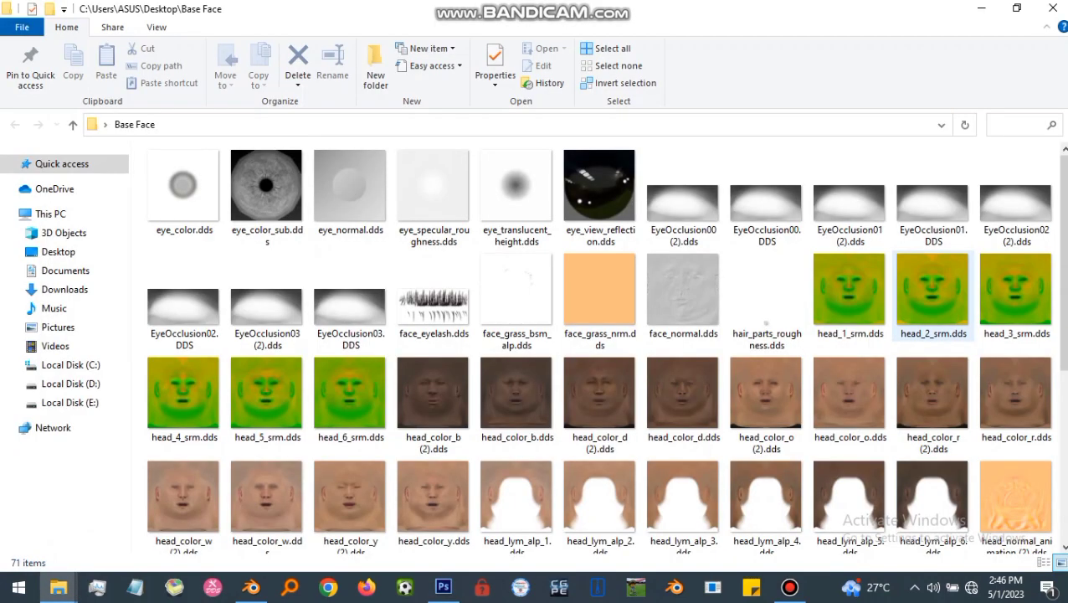
drag(516, 502, 503, 251)
click(516, 264)
key(ctrl+a)
key(ctrl+x)
key(ctrl+w)
key(n)
key(ctrl+v)
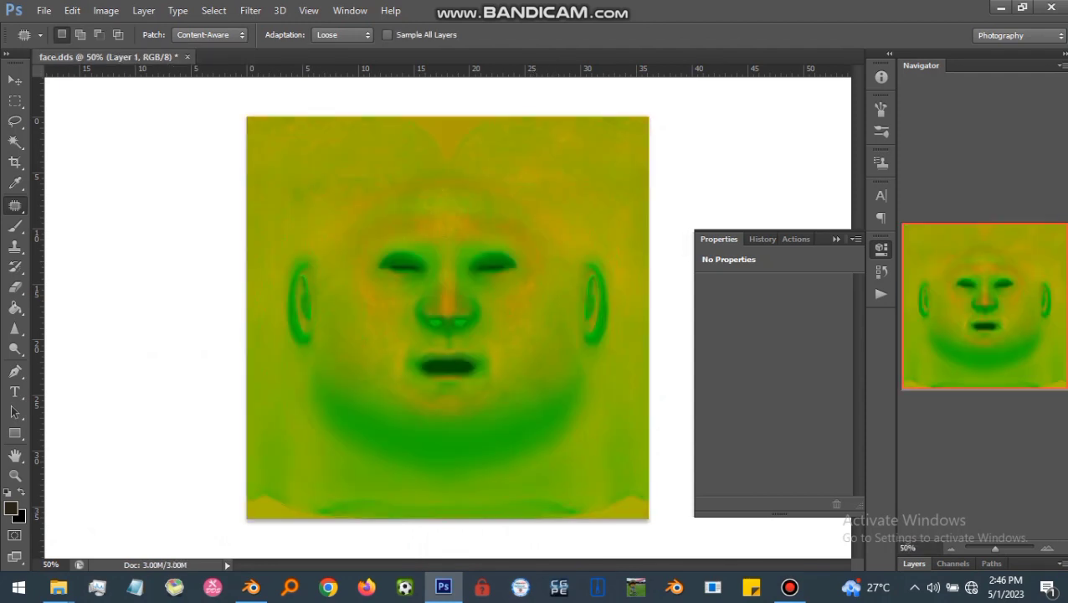
click(880, 294)
click(767, 504)
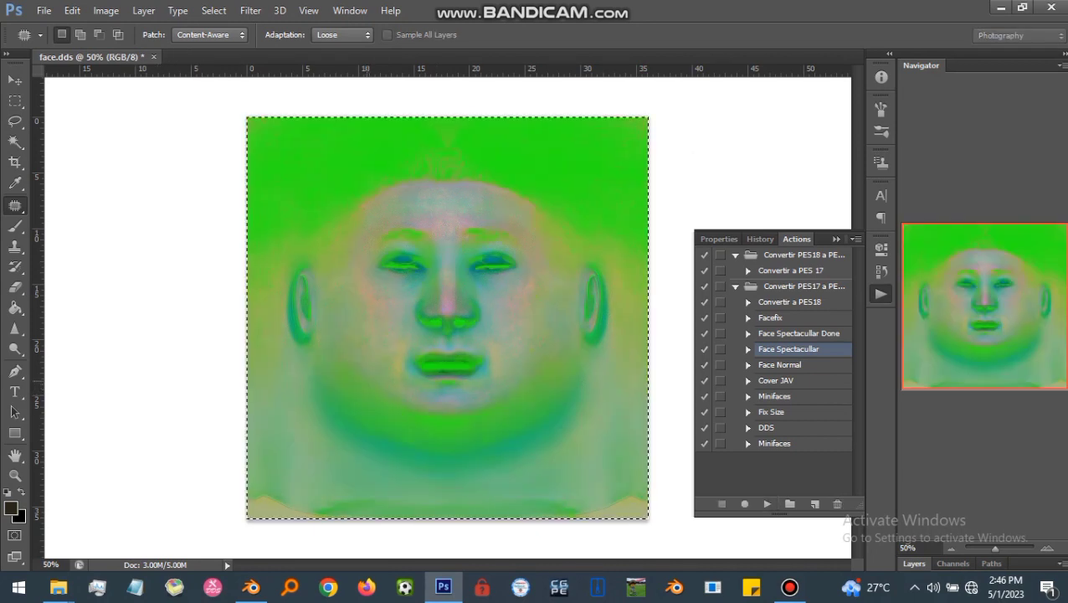
Step: Use a new temporary document to transfer the channels, run the Face Spectacullar Done action, and close the temporary document without saving
click(43, 11)
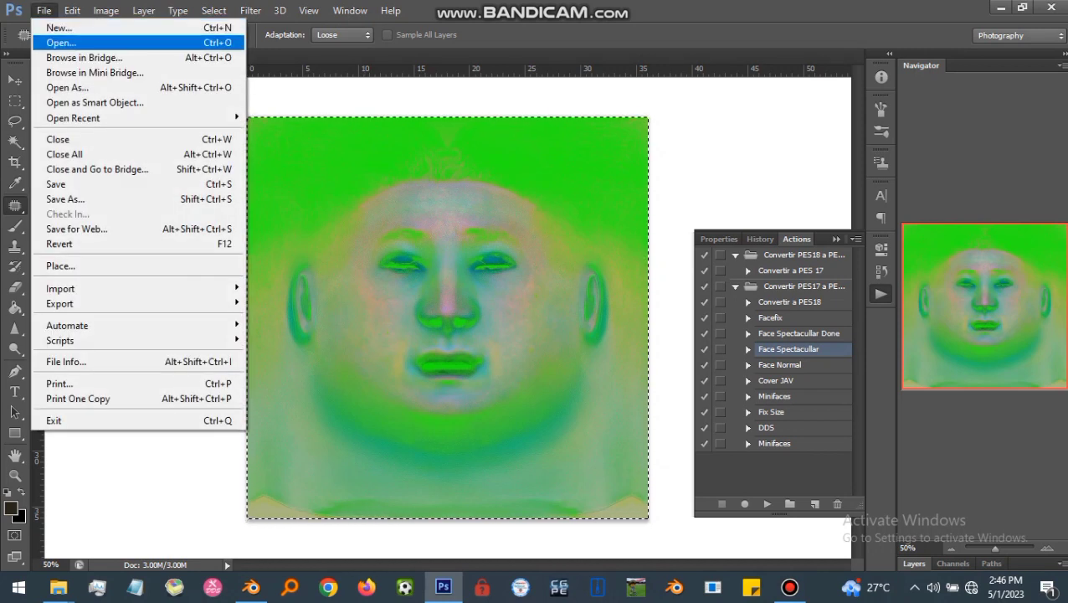
click(60, 28)
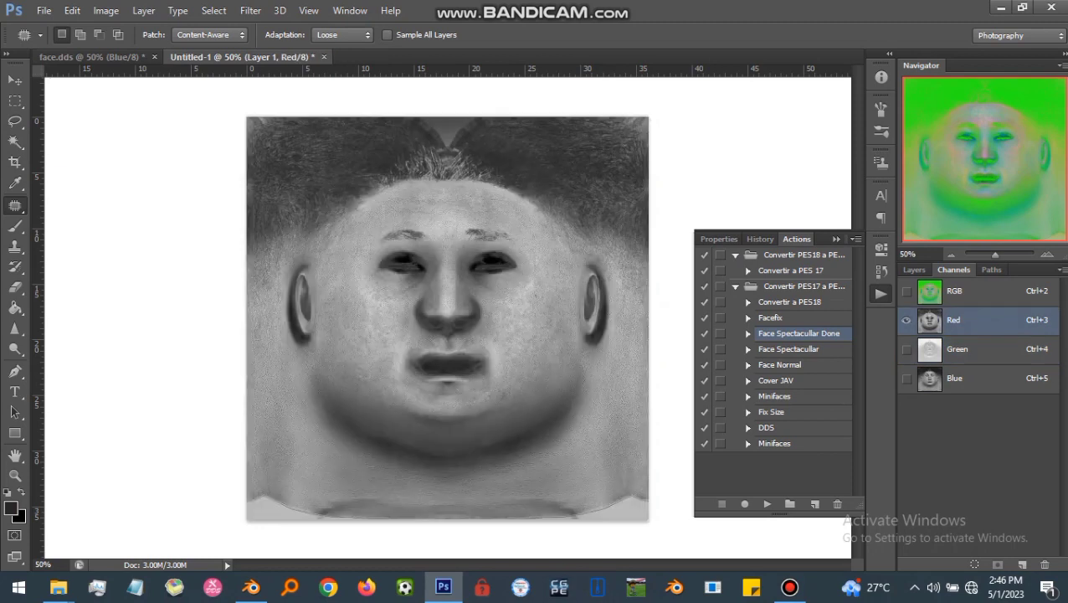
key(n)
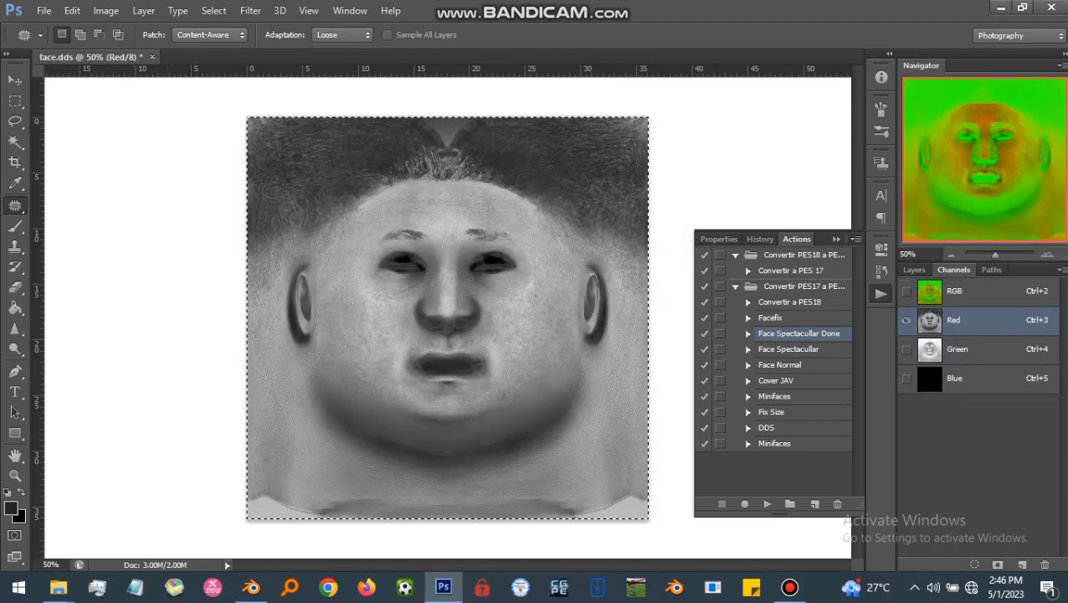
Step: Clear the selection and save the full RGB specular image over face_specular_roughness.dds
click(15, 101)
click(125, 117)
click(44, 11)
click(65, 199)
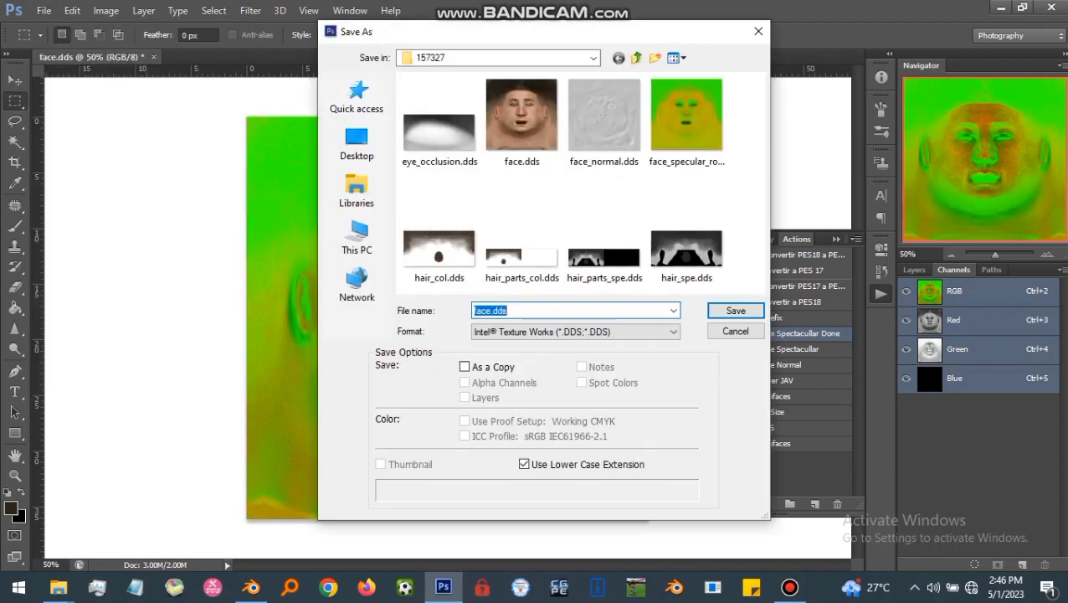
click(576, 331)
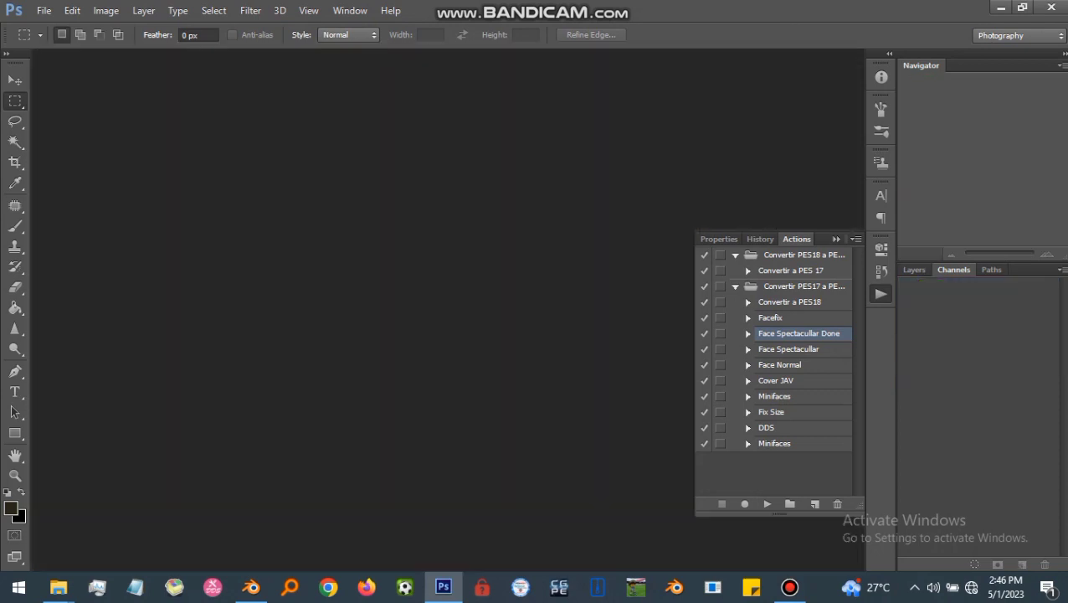
Step: Open face.dds from the 157327 folder and NormalMap.dds from the Base Face folder in Photoshop
mouse_move(57, 586)
click(83, 519)
drag(268, 191, 444, 585)
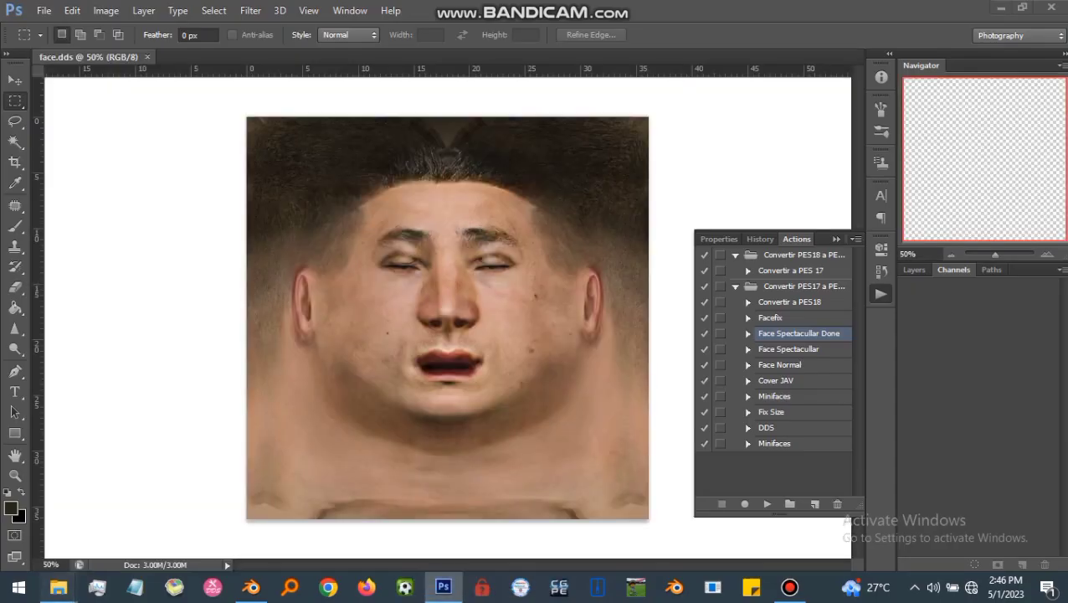
click(58, 586)
scroll(828, 327, down, 4)
drag(766, 385, 444, 586)
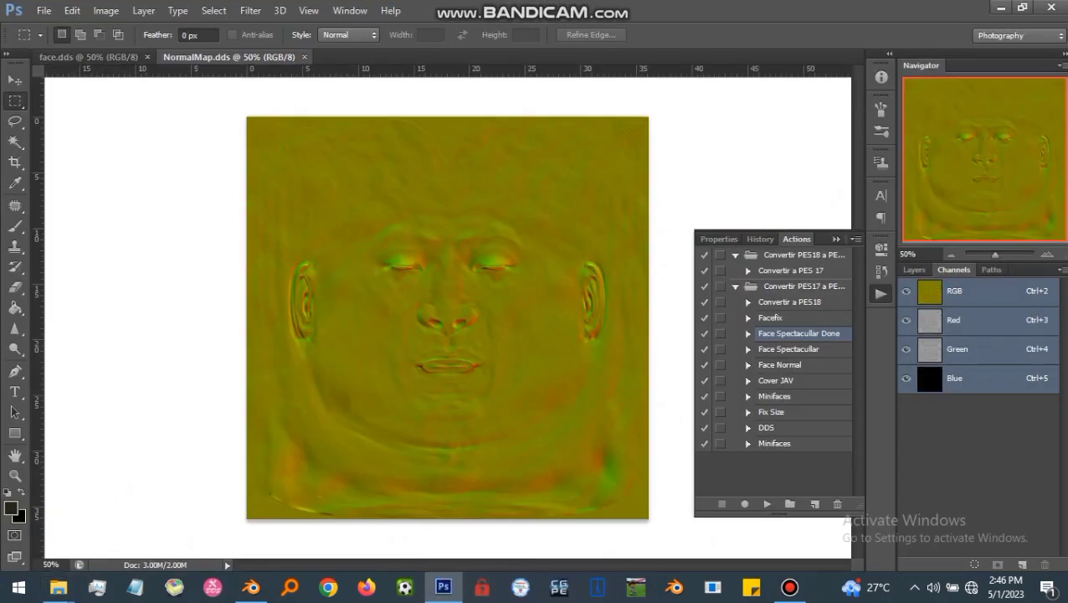
Step: Run the Face Normal action with face.dds as the active document
click(780, 365)
click(88, 57)
click(767, 504)
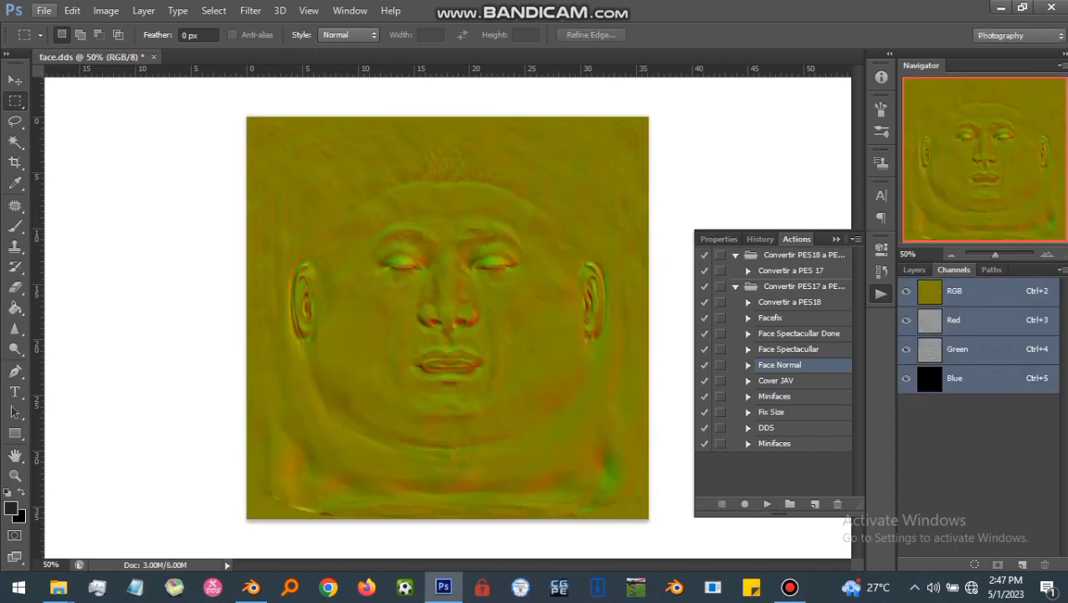
Step: Save the generated normal map over face_normal.dds in D3D/DDS format
click(43, 11)
click(59, 195)
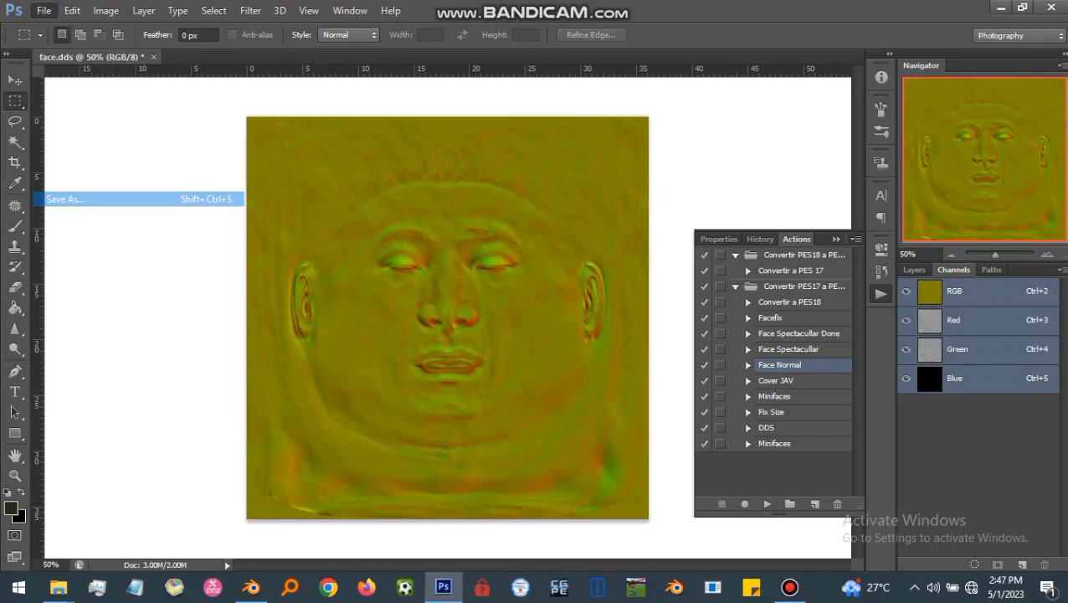
click(575, 332)
click(521, 263)
double_click(604, 122)
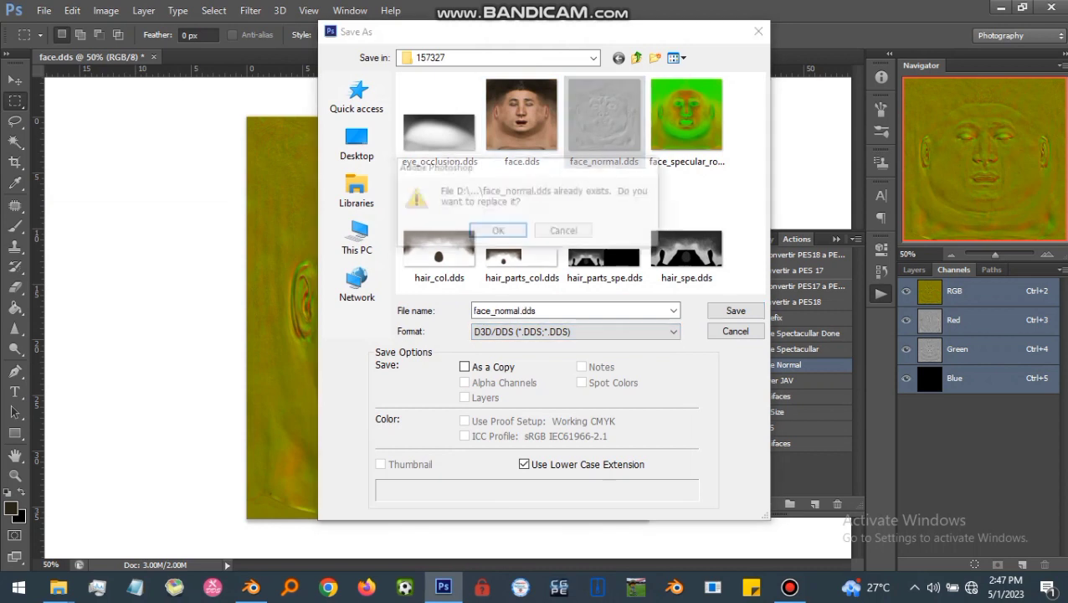
click(495, 231)
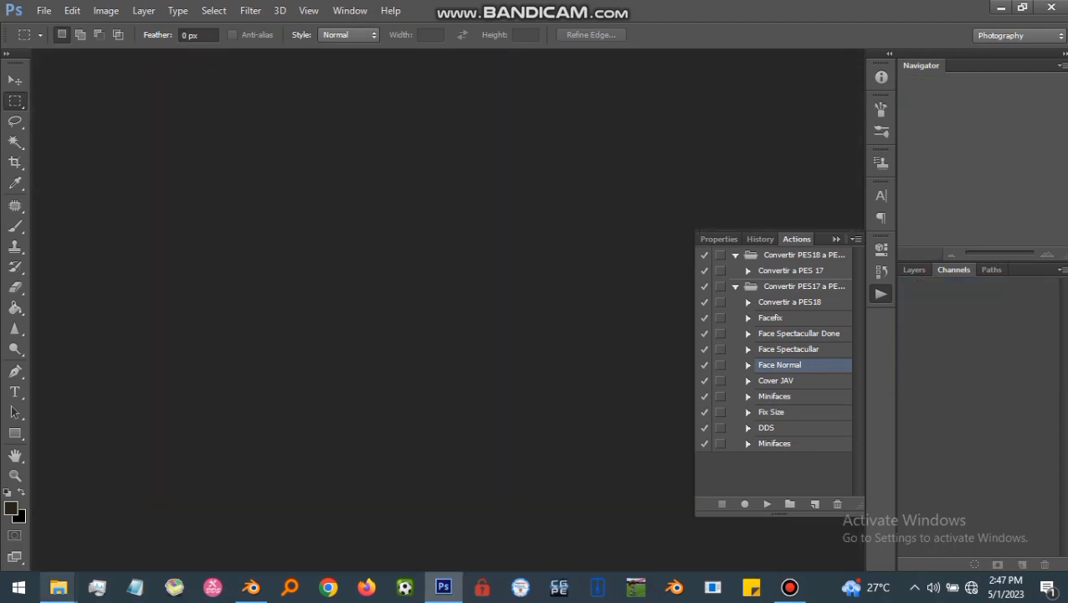
Step: Open hair_parts_col.png and hair_parts_col.dds in Photoshop, loading the DDS transparency as an alpha channel
click(58, 587)
click(83, 521)
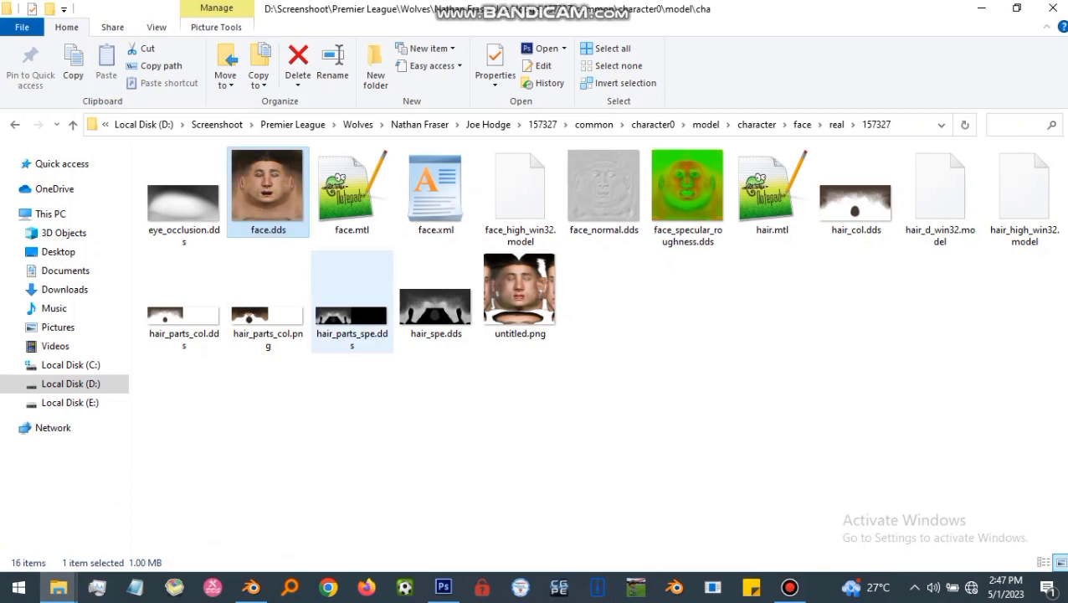
click(268, 306)
ctrl+click(184, 305)
drag(268, 301, 515, 381)
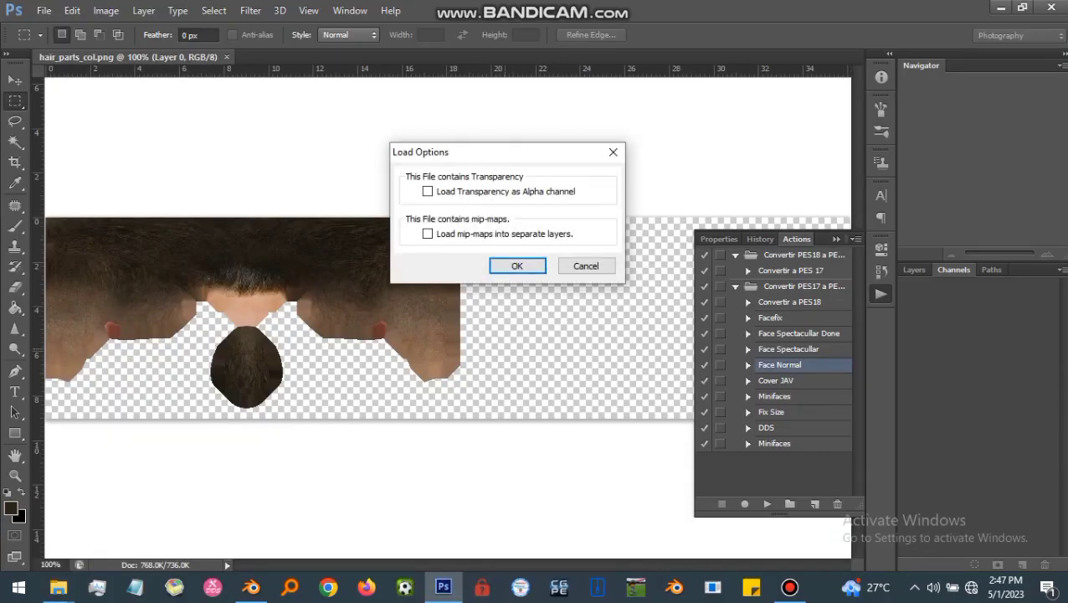
click(517, 265)
Step: Cut the RGB artwork from hair_parts_col.dds and paste it into hair_parts_col.png as a new layer
key(ctrl+a)
key(ctrl+x)
key(ctrl+w)
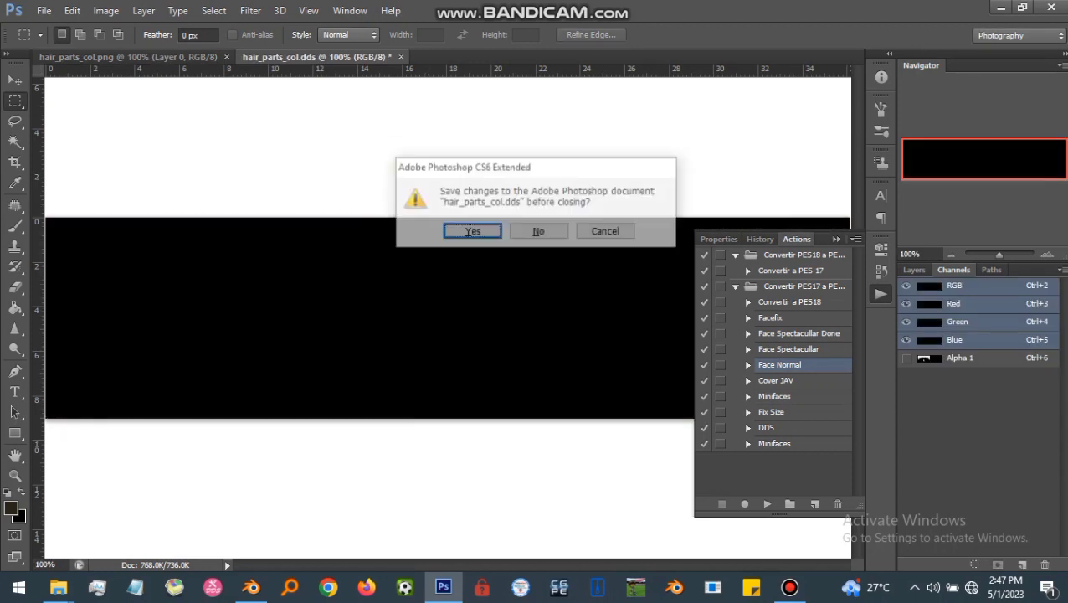
key(n)
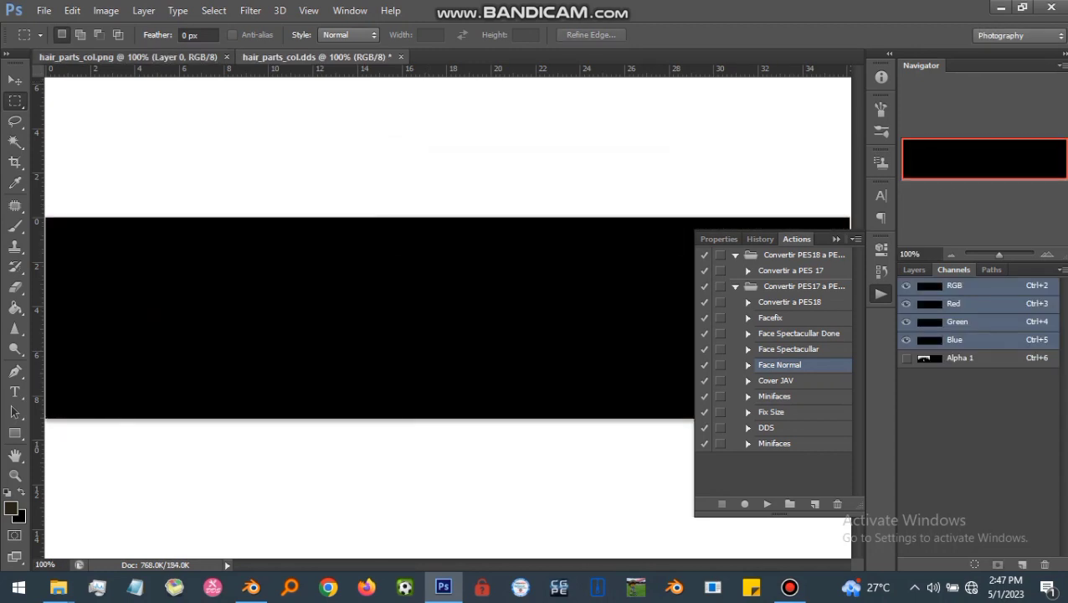
key(ctrl+Tab)
key(ctrl+v)
key(ctrl+Tab)
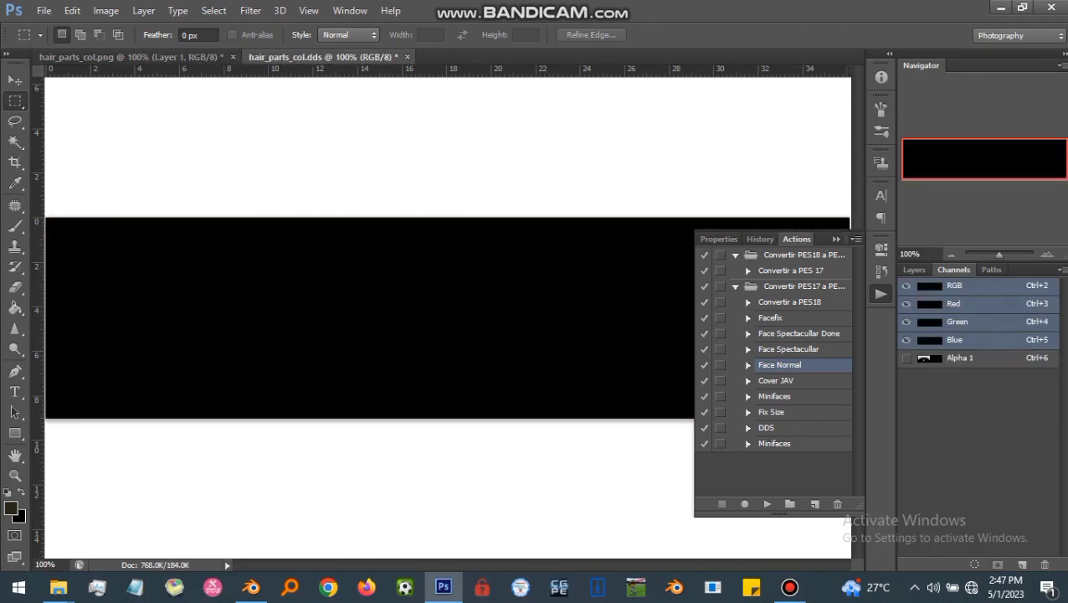
Step: Transfer the DDS file's Alpha 1 contents to a new alpha channel in hair_parts_col.png, closing the DDS without saving
key(ctrl+6)
key(ctrl+v)
key(ctrl+w)
key(n)
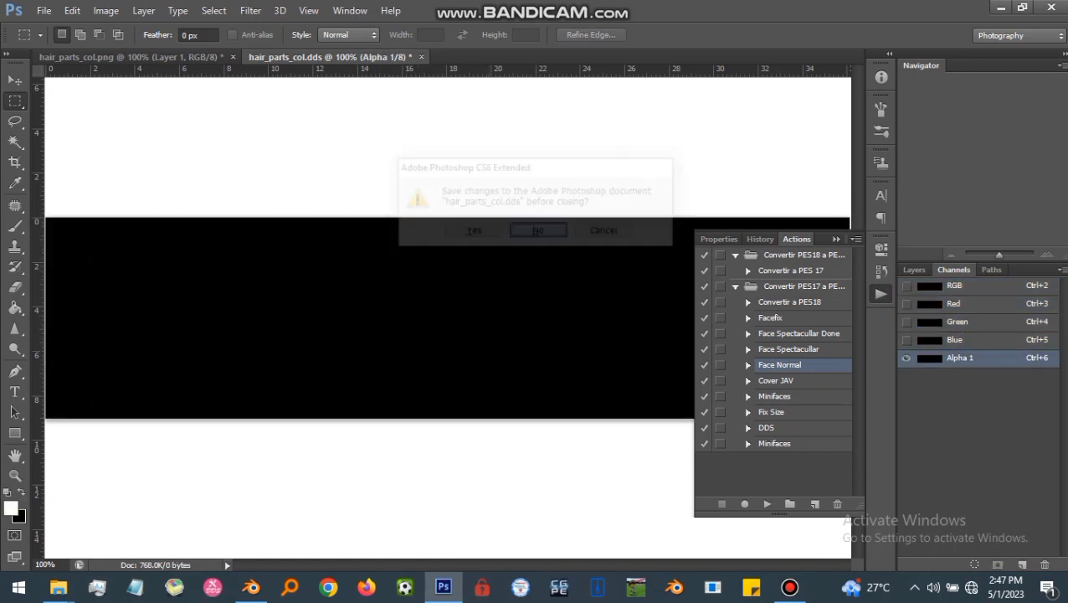
click(1022, 564)
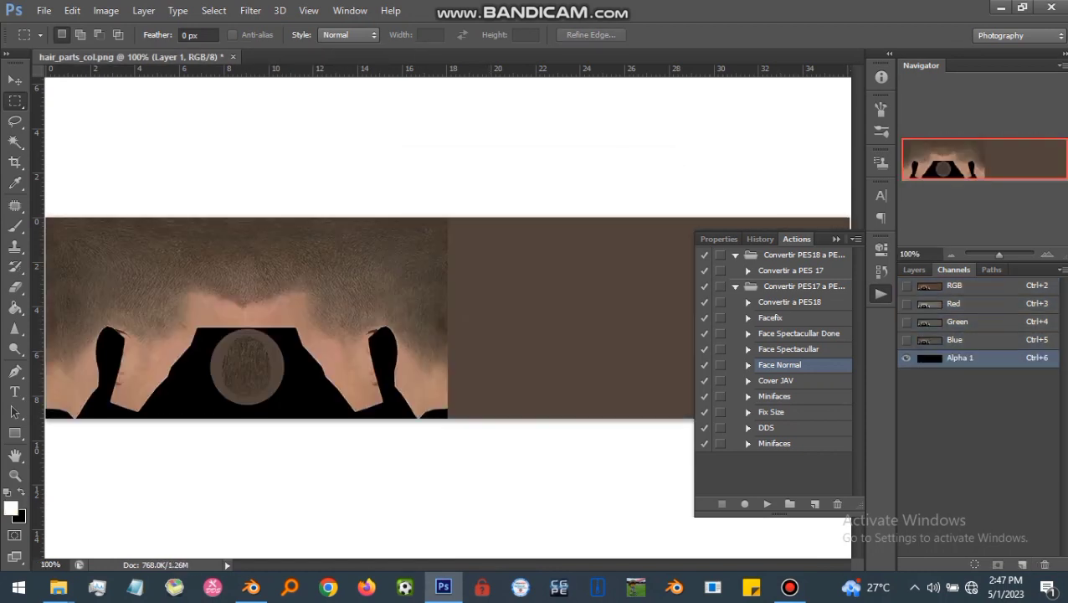
key(ctrl+v)
Step: Show the RGB composite and move Layer 1 beneath the baked hair on Layer 0
click(954, 286)
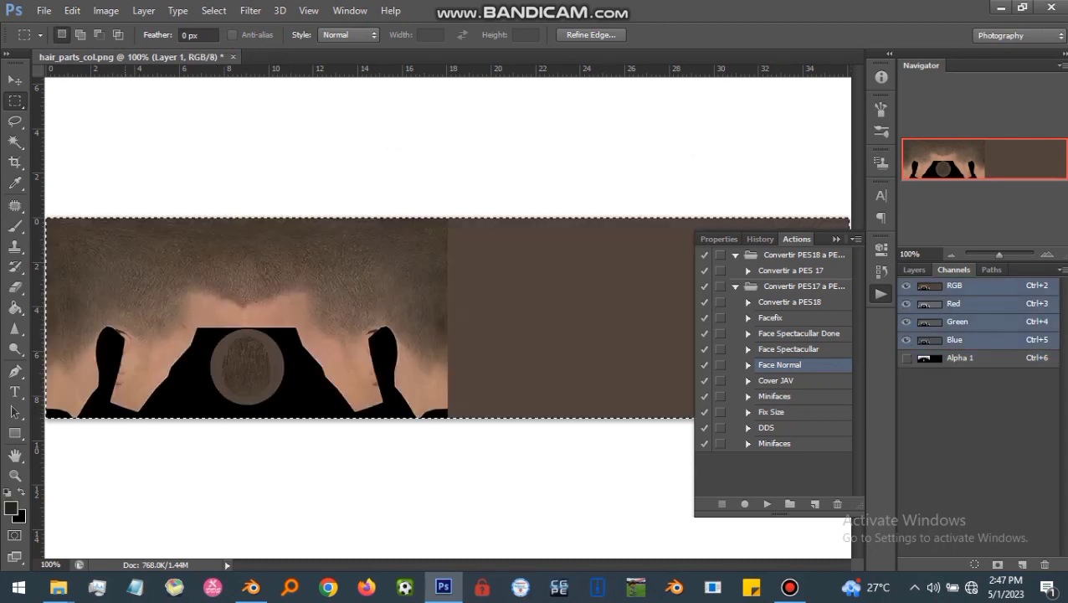
click(914, 269)
drag(969, 354, 974, 378)
Step: Save the composite over hair_parts_col.dds in D3D/DDS format with alpha channels, and quit Photoshop without saving the PNG
click(44, 11)
click(65, 198)
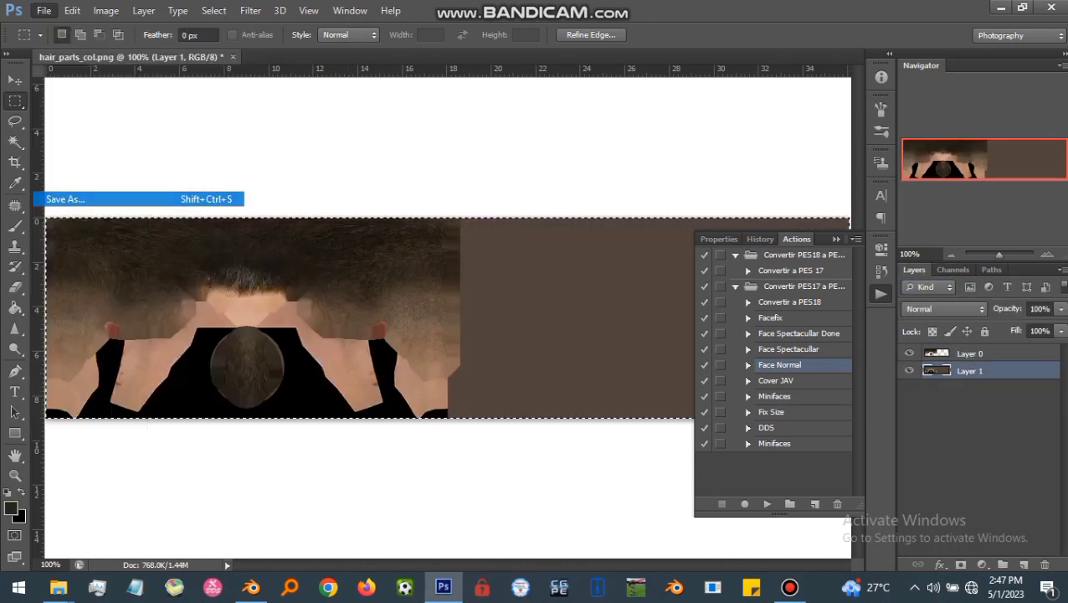
click(576, 331)
click(520, 114)
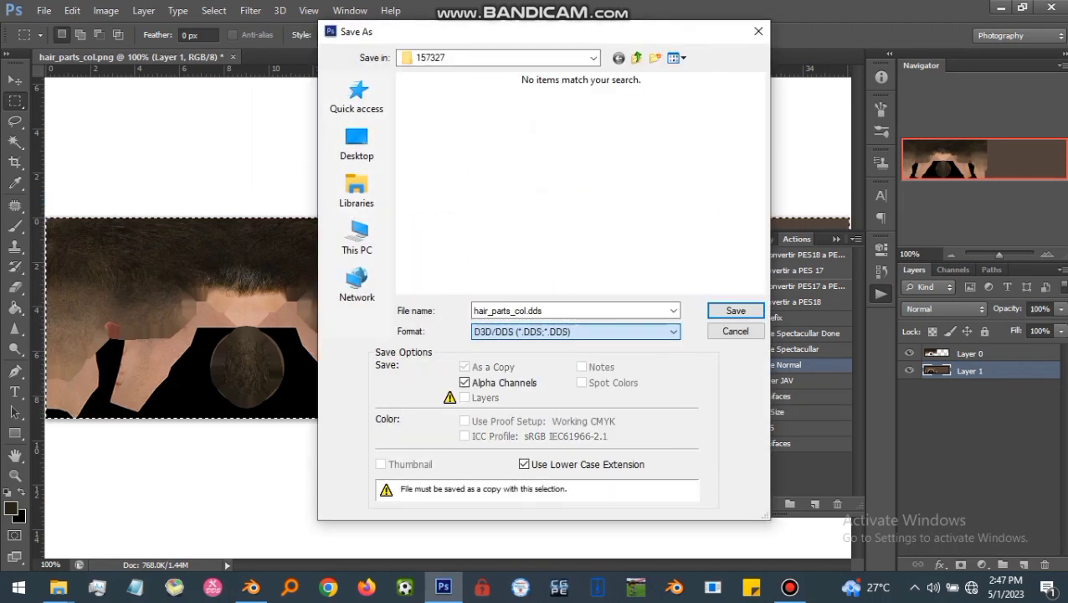
double_click(520, 243)
key(Return)
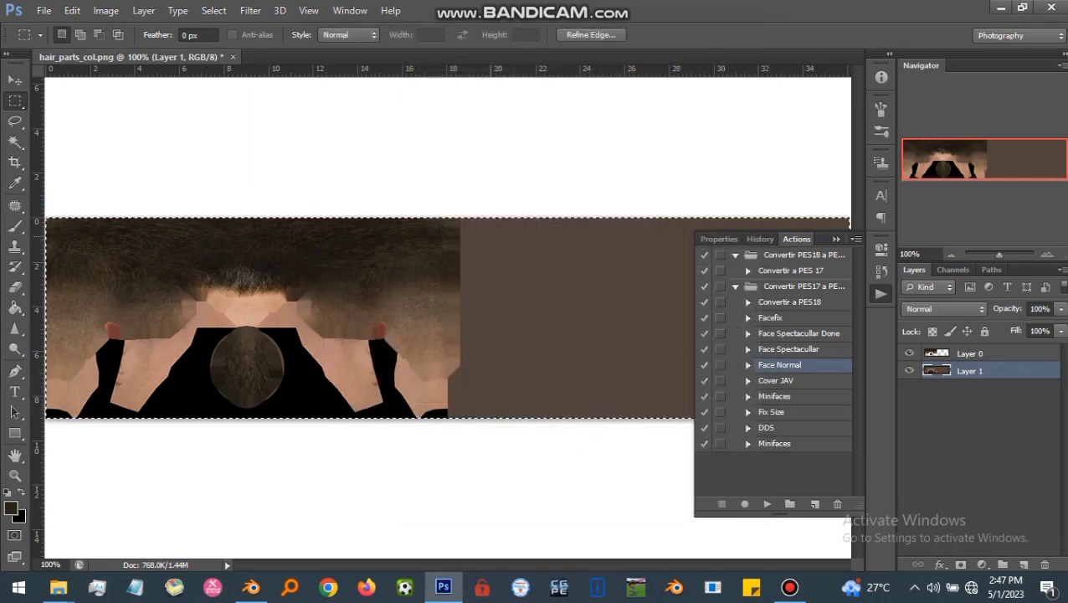
key(Up)
key(Return)
key(ctrl+q)
key(n)
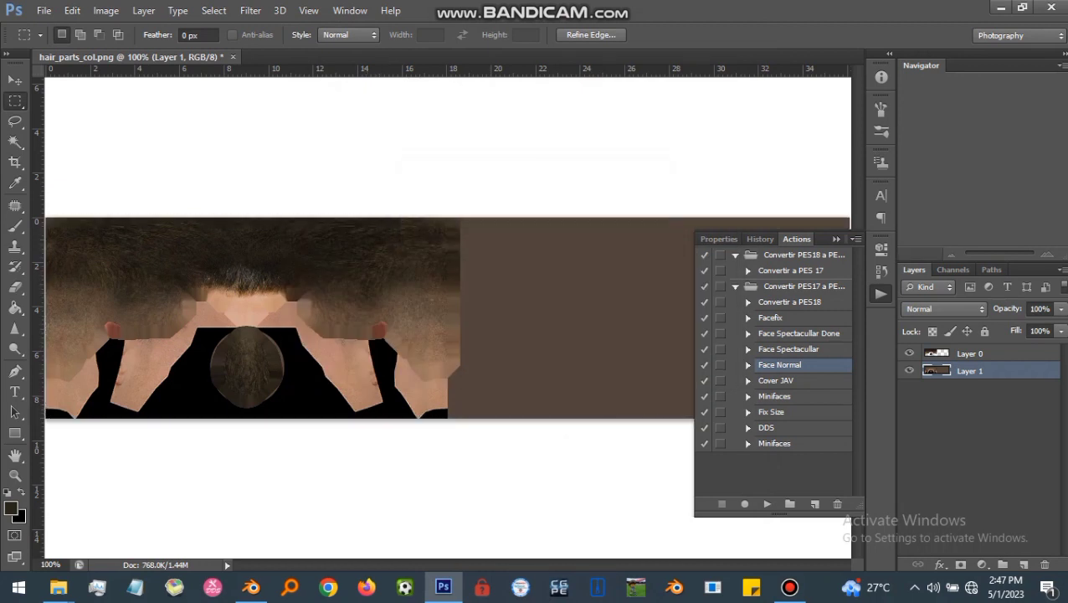
Step: Switch to Blender, refresh Hair_2's display through Edit Mode, and inspect the hair texture on the head
key(alt+Tab)
key(Tab)
key(a)
key(a)
key(Tab)
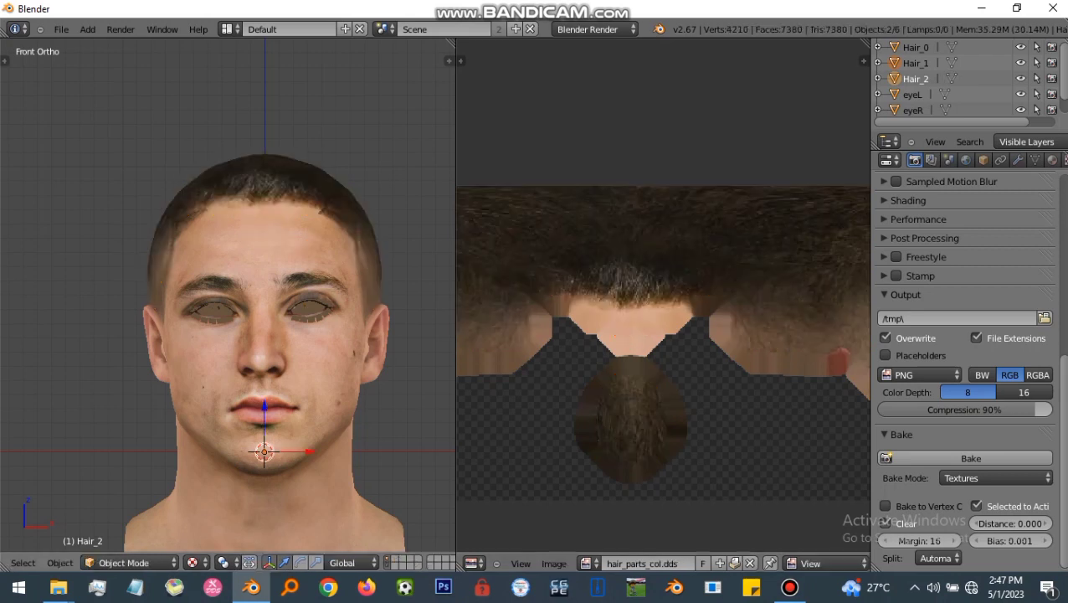
key(KP_3)
key(KP_1)
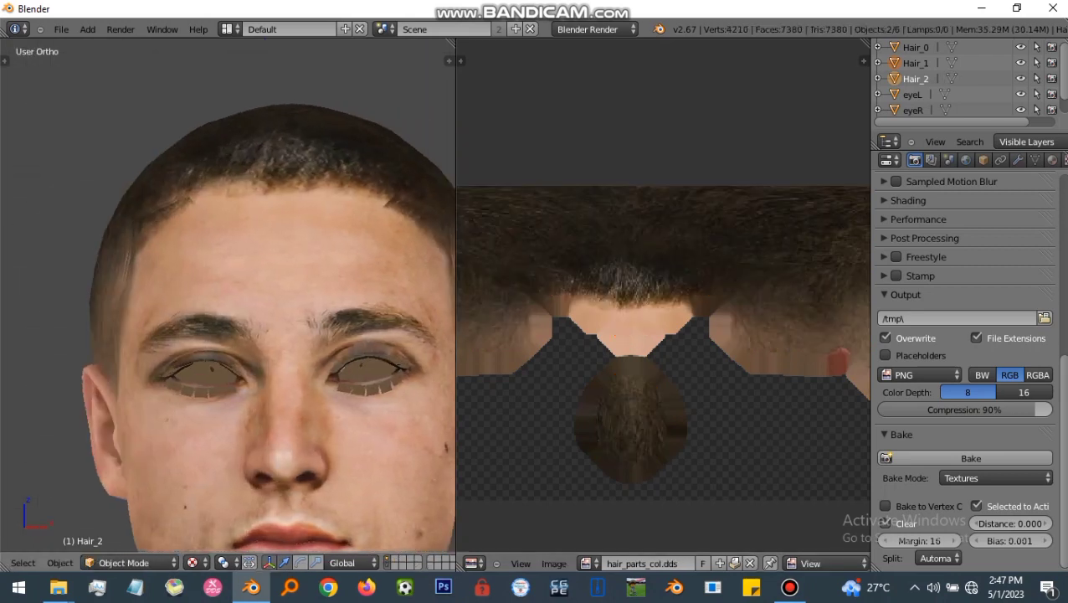
Step: Start a new PES 2015 scene and import the face and hair models from the 157327 folder
key(Tab)
key(Tab)
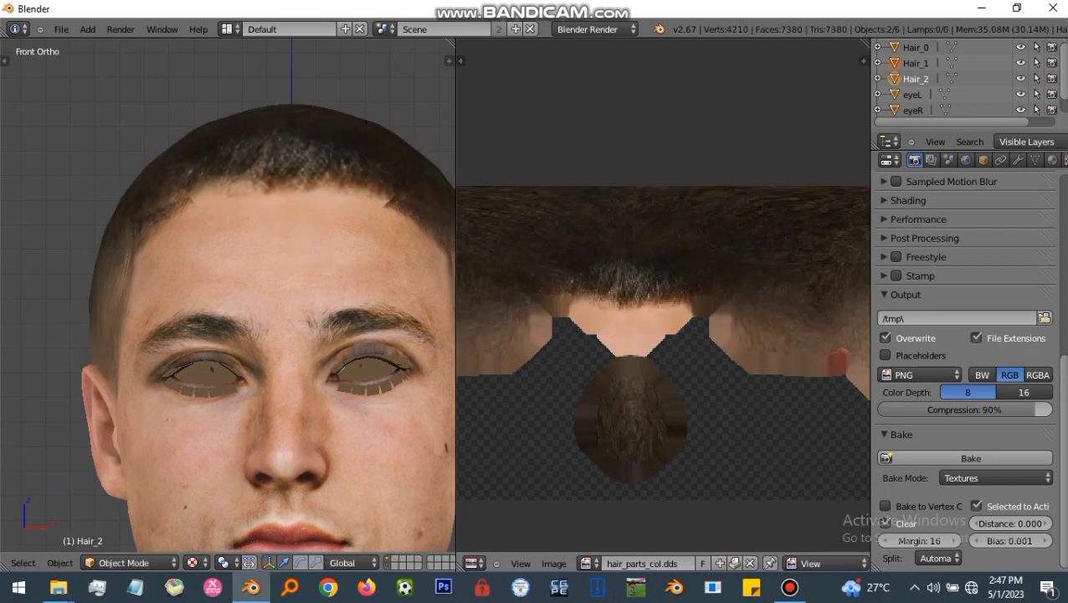
click(949, 160)
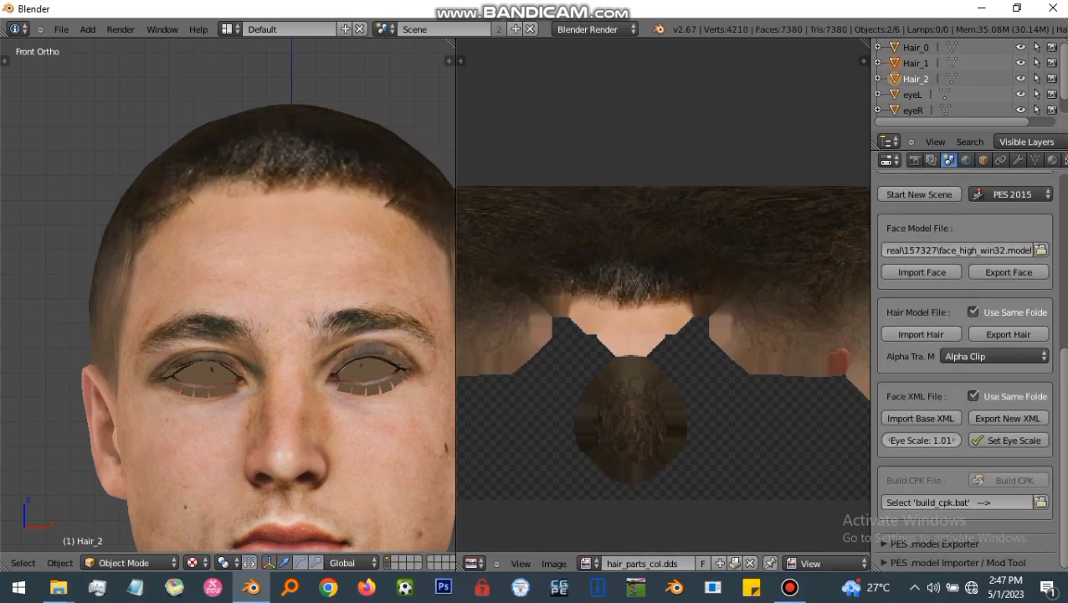
key(Tab)
key(Tab)
click(919, 194)
click(1040, 493)
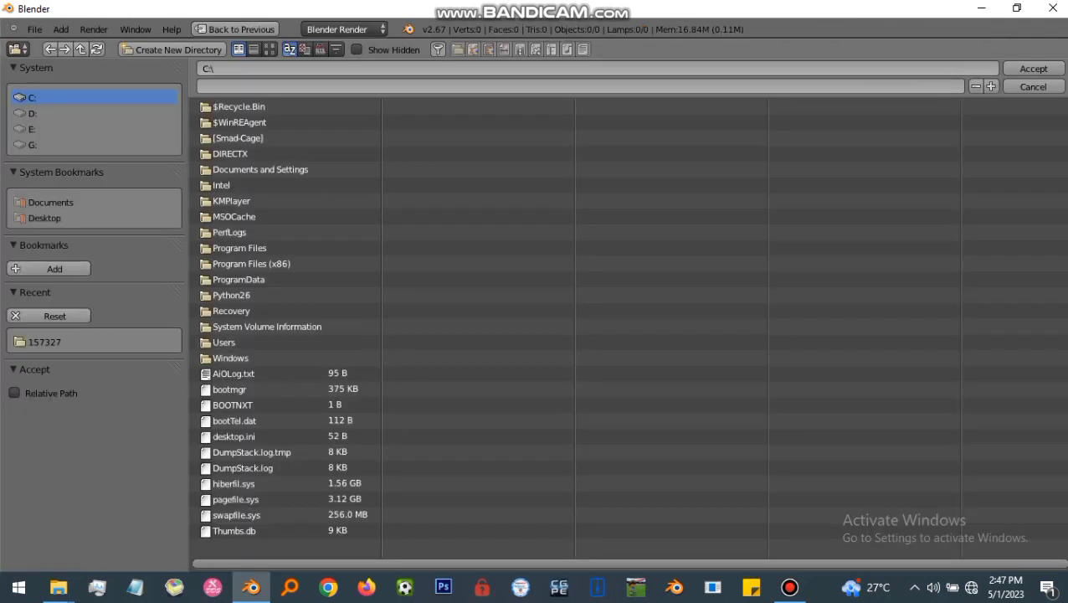
click(46, 342)
double_click(259, 184)
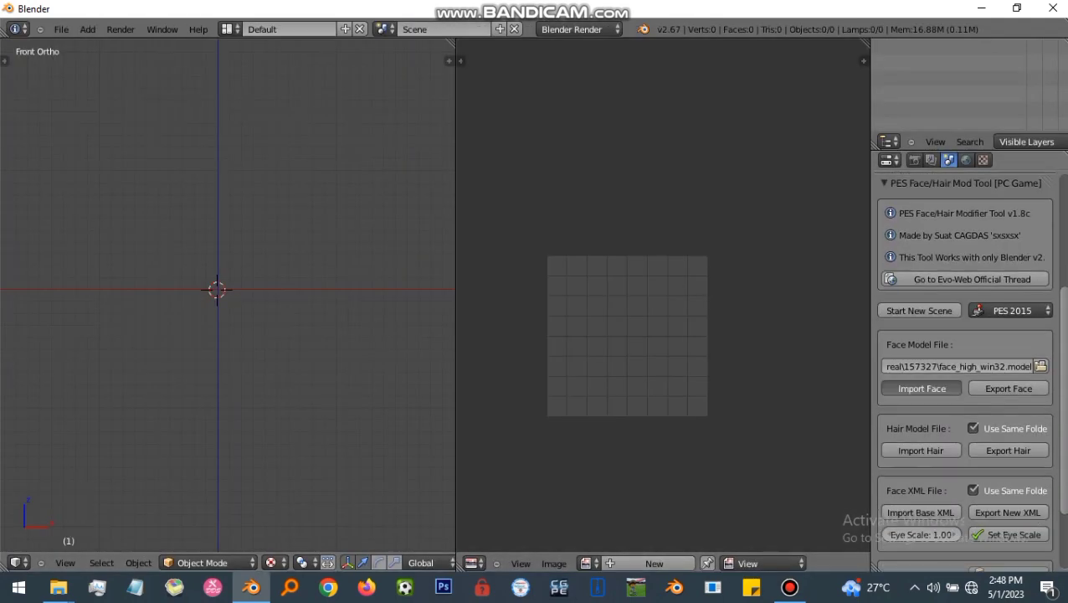
shift+middle_drag(227, 251, 228, 390)
scroll(228, 390, up, 3)
Step: Examine the imported head from the front and both sides to check how the hair blends into the face
key(KP_3)
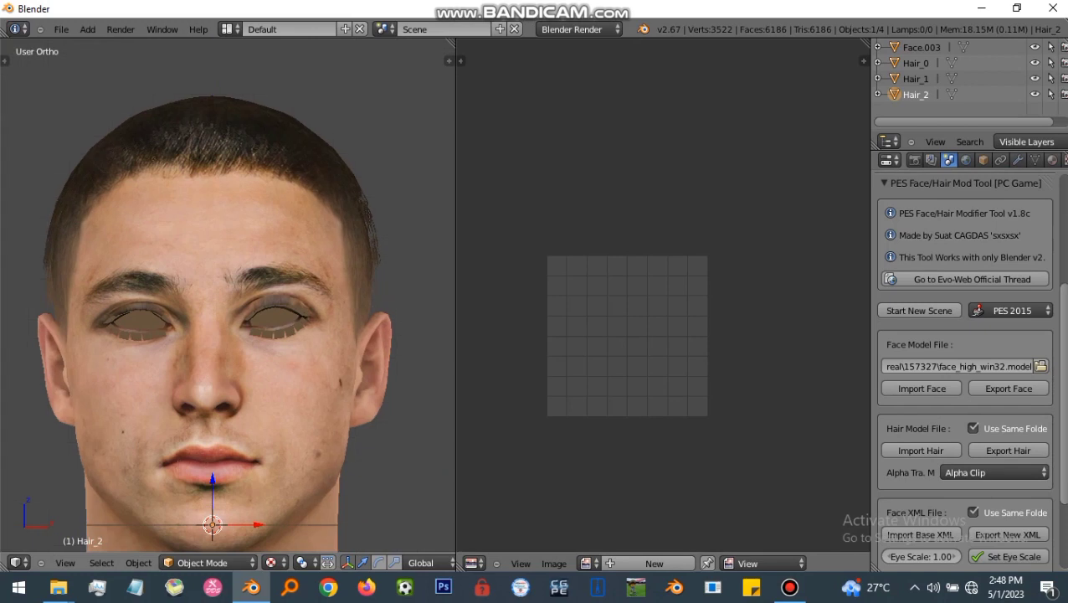
key(KP_1)
key(KP_3)
key(ctrl+KP_3)
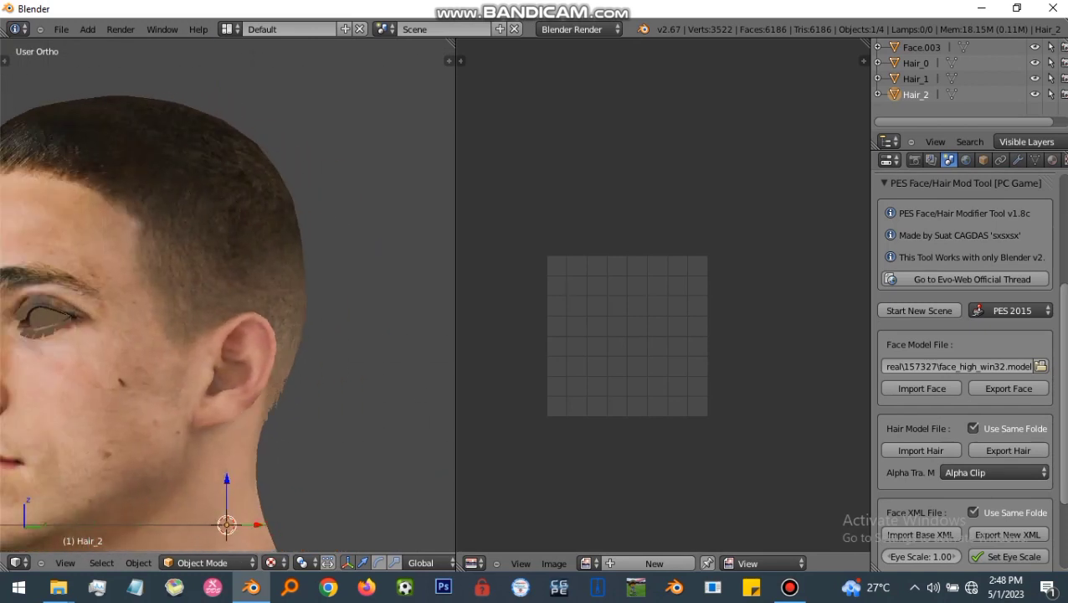
click(995, 473)
scroll(228, 295, down, 2)
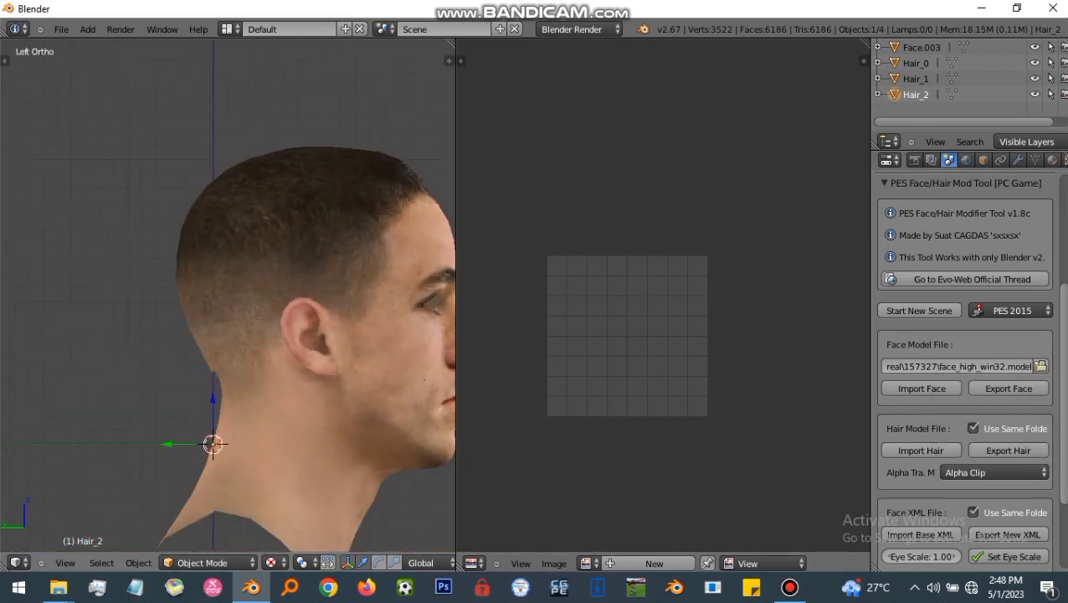
key(KP_1)
shift+middle_drag(205, 126, 193, 182)
scroll(193, 182, up, 4)
Step: Inspect the Hair_1 and Hair_2 meshes and their UV layouts in Edit Mode
right_click(189, 172)
key(Tab)
key(Tab)
key(Tab)
key(Tab)
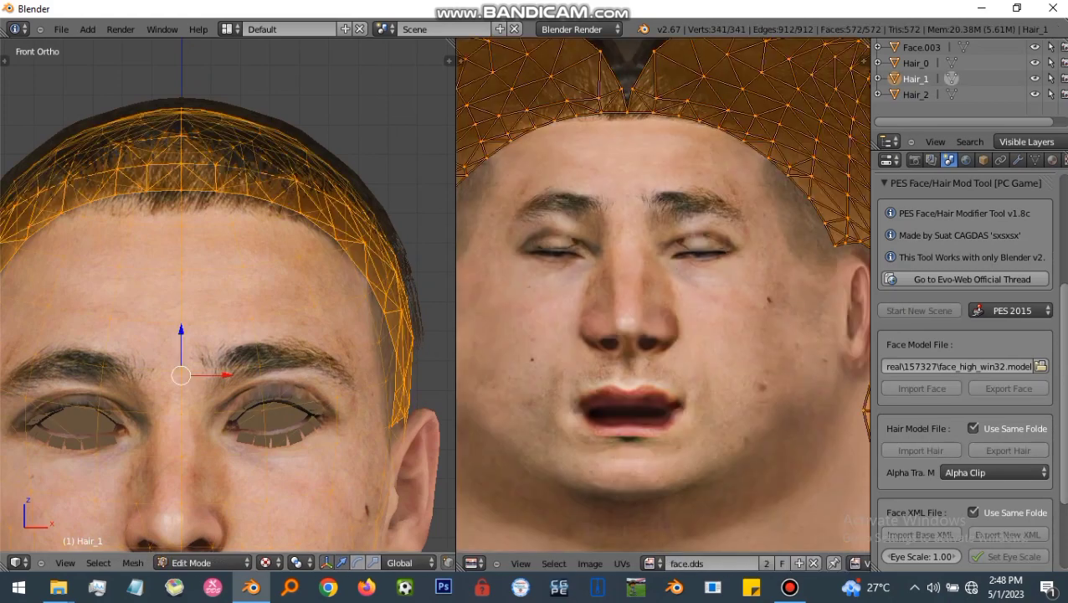
scroll(329, 203, down, 2)
key(KP_3)
right_click(251, 239)
key(Tab)
key(KP_1)
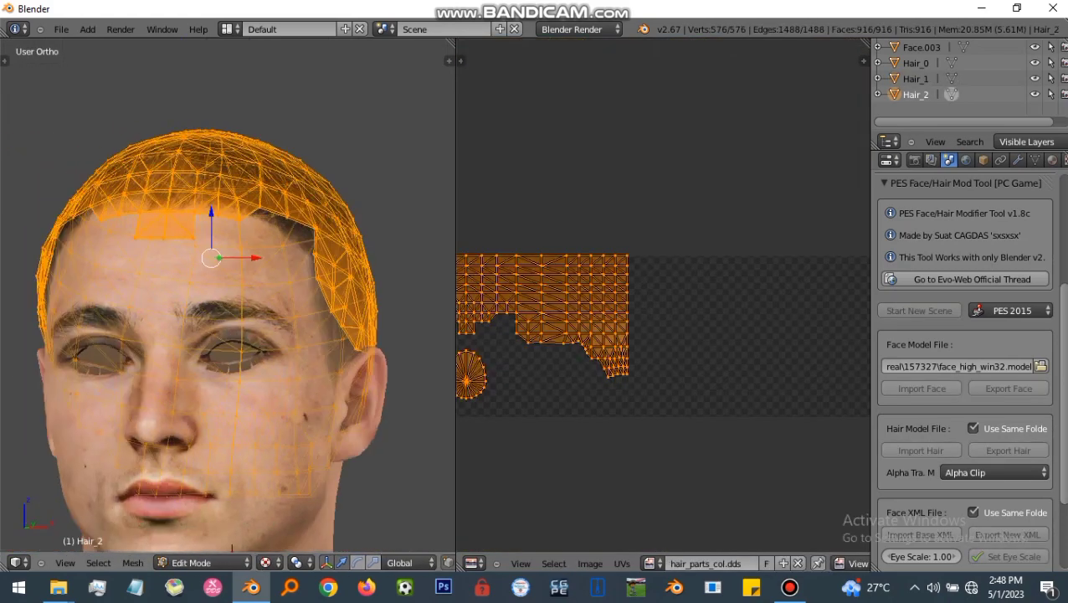
Step: Return to Object Mode and examine the hair texture all the way around the head
key(Tab)
key(ctrl+KP_1)
key(KP_4)
key(KP_4)
key(KP_4)
key(KP_4)
key(KP_4)
key(KP_4)
key(KP_4)
key(KP_4)
key(KP_4)
key(KP_4)
key(KP_4)
key(KP_4)
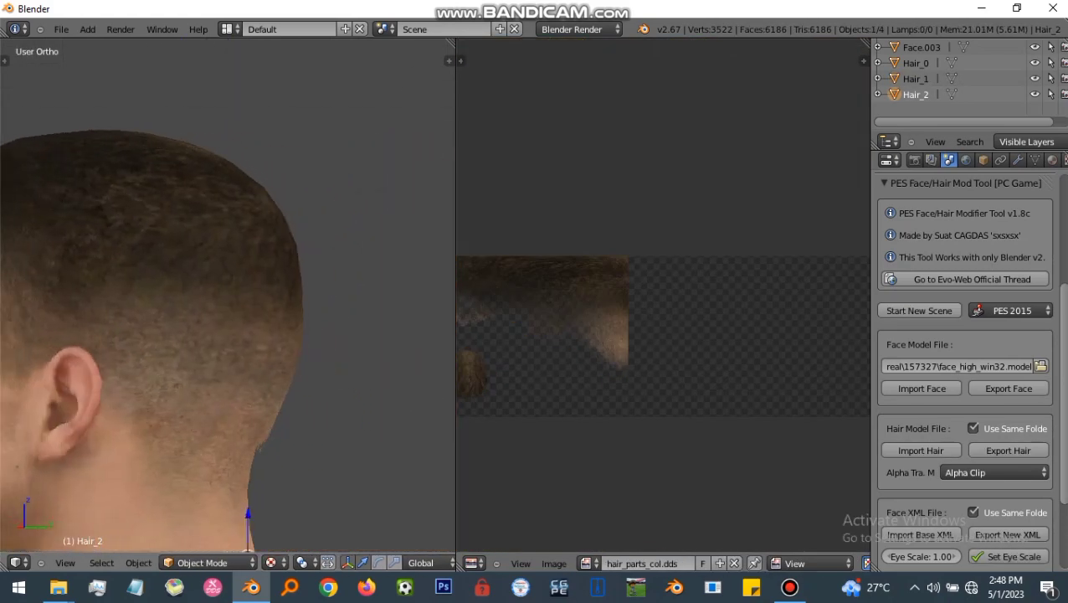
scroll(227, 301, down, 2)
scroll(227, 301, up, 3)
key(KP_4)
key(KP_4)
key(KP_4)
key(KP_4)
key(KP_4)
key(KP_4)
key(KP_4)
key(KP_4)
key(KP_4)
key(KP_4)
key(KP_4)
key(KP_4)
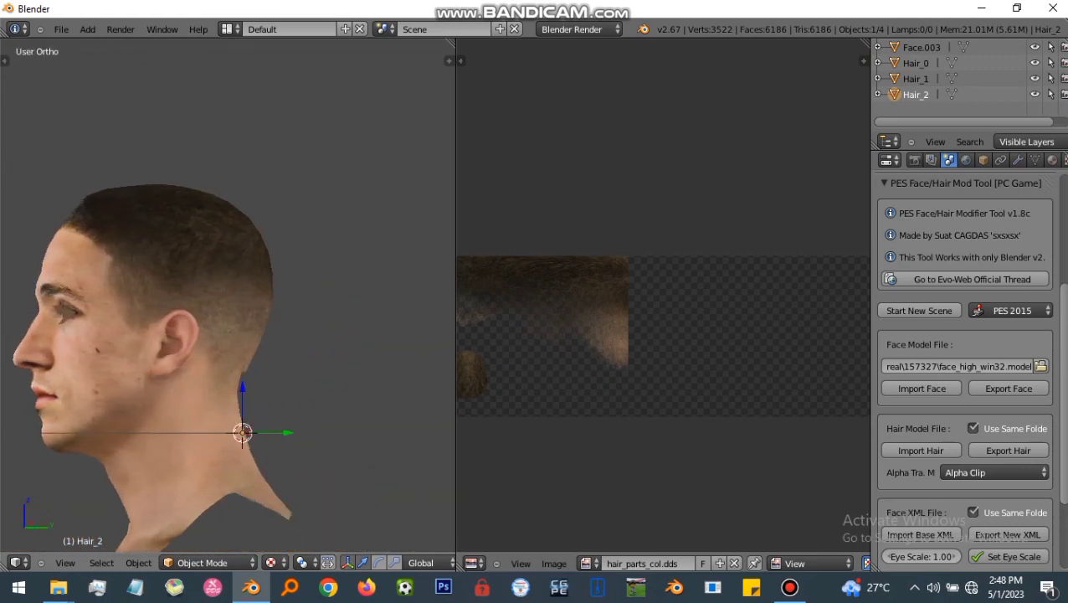
key(KP_1)
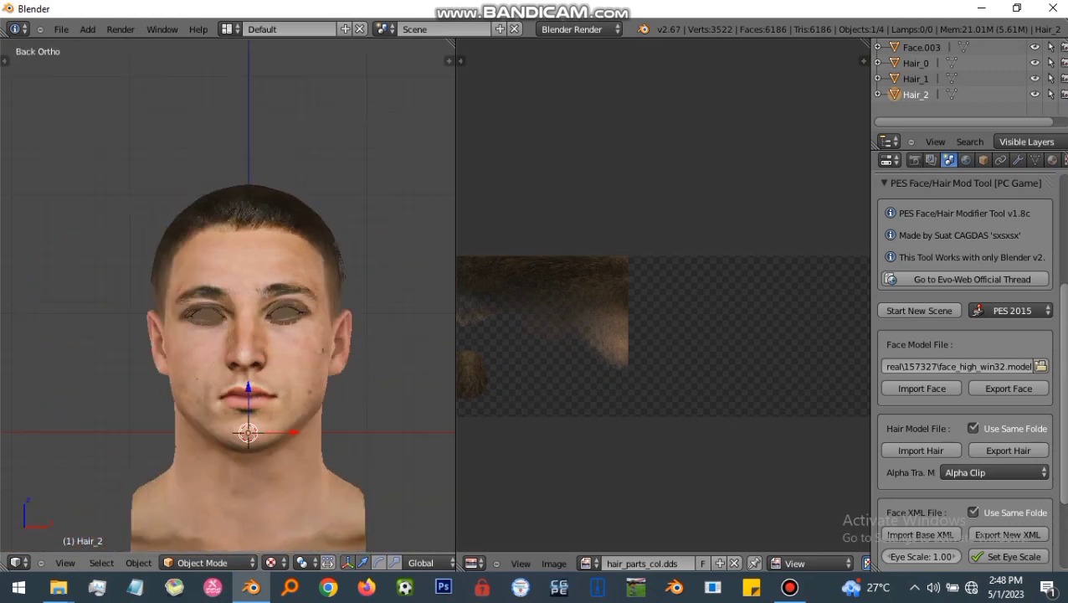
Step: Clear the model with a new scene and close Blender
click(919, 310)
click(1053, 8)
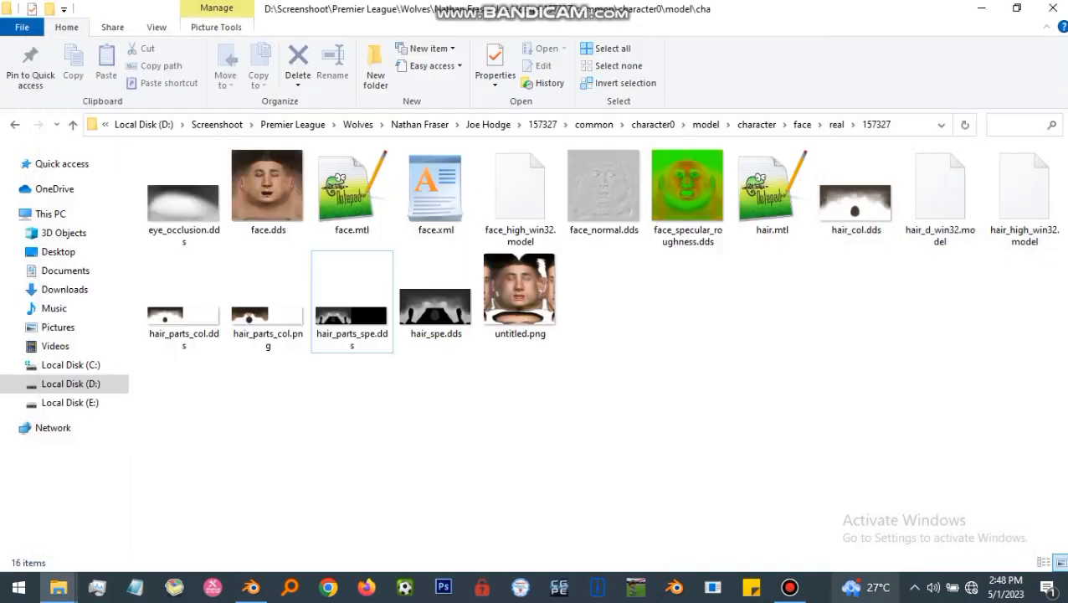
click(789, 587)
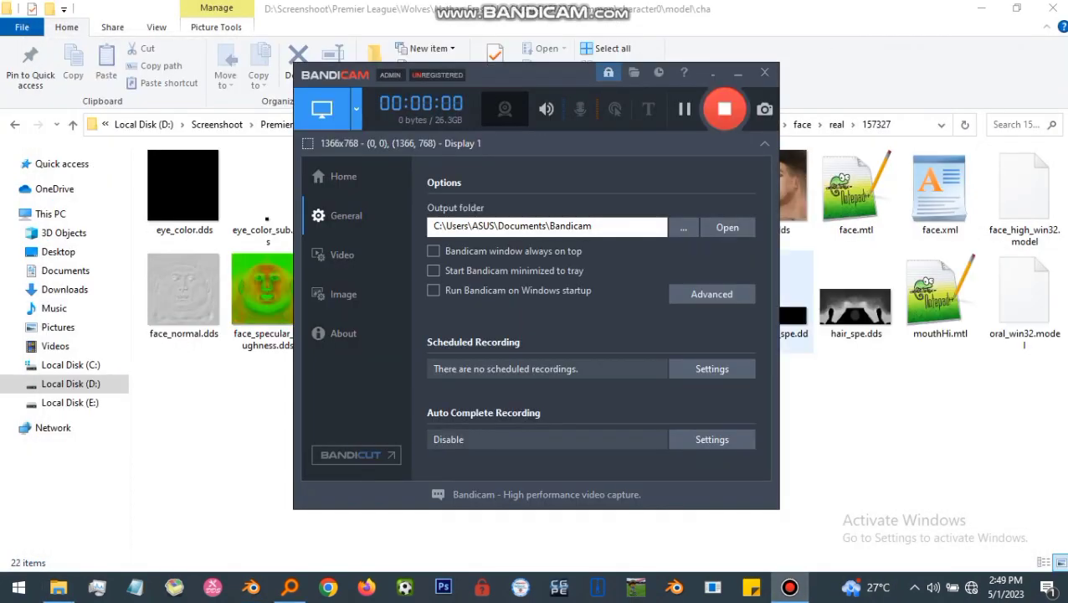
click(737, 74)
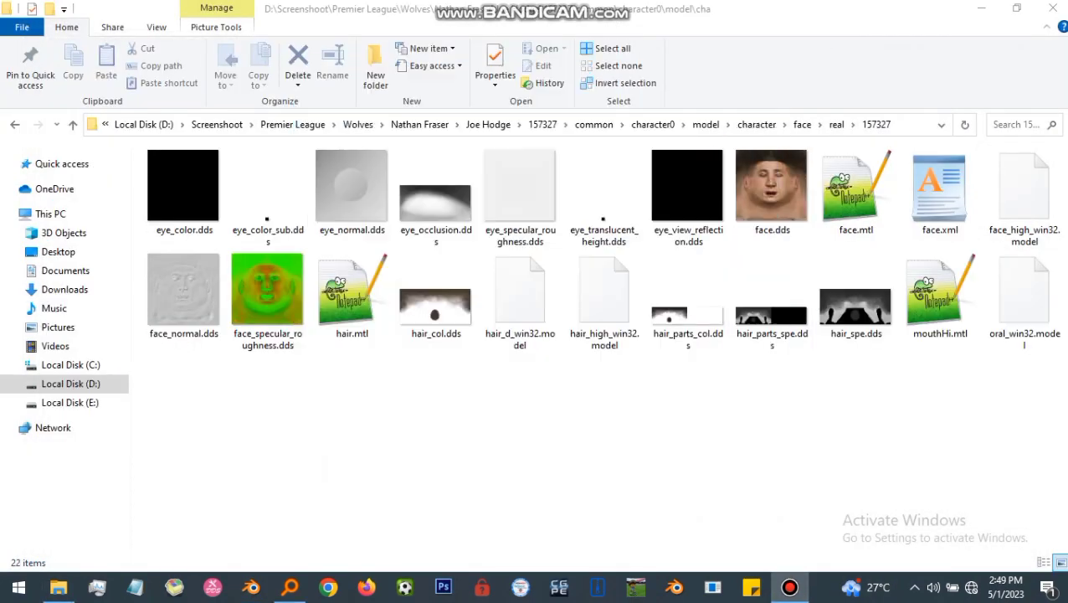
Step: Open face.xml in WordPad, and use Everything to search for "script rea" and open Script real eyes.txt
click(940, 192)
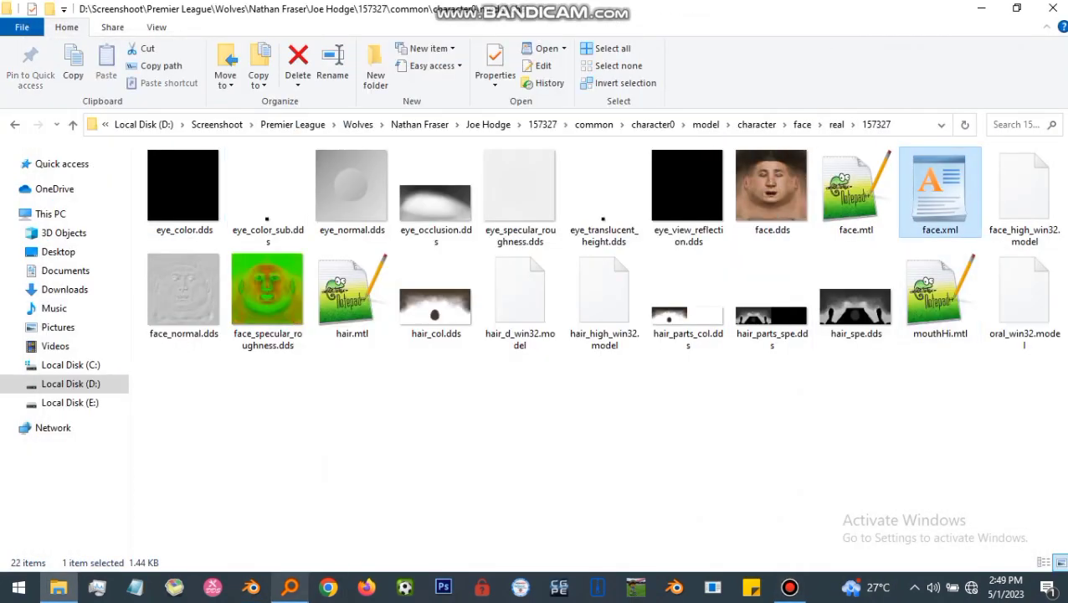
click(290, 587)
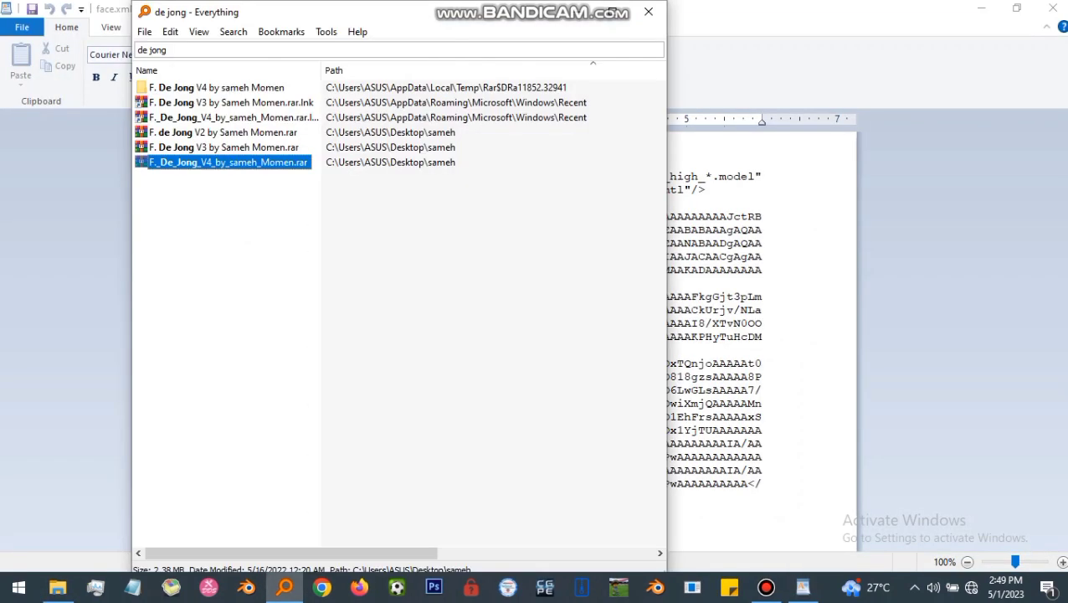
text(script rea)
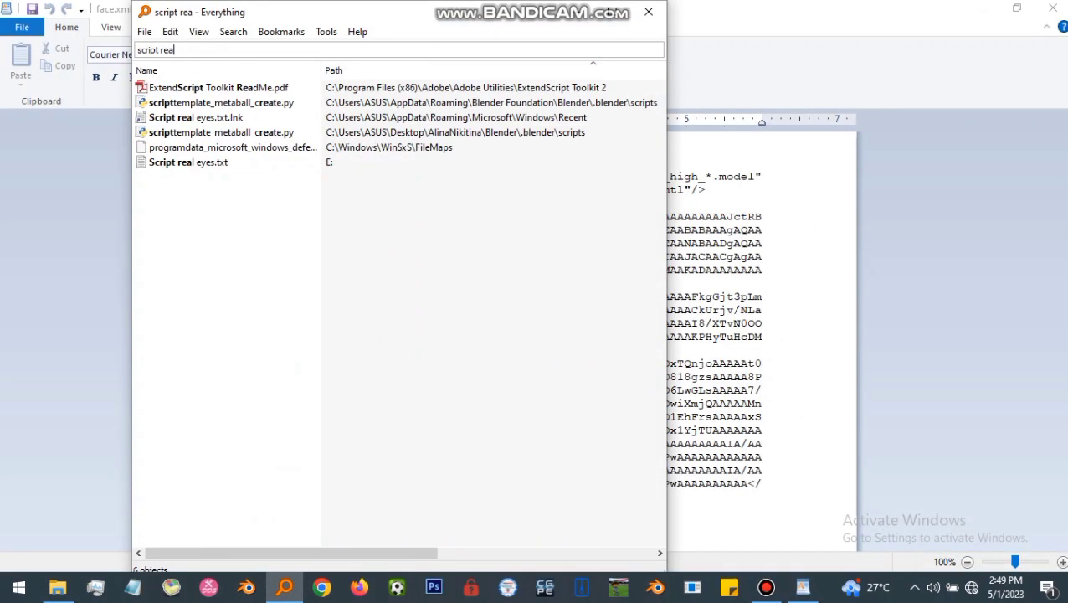
double_click(189, 163)
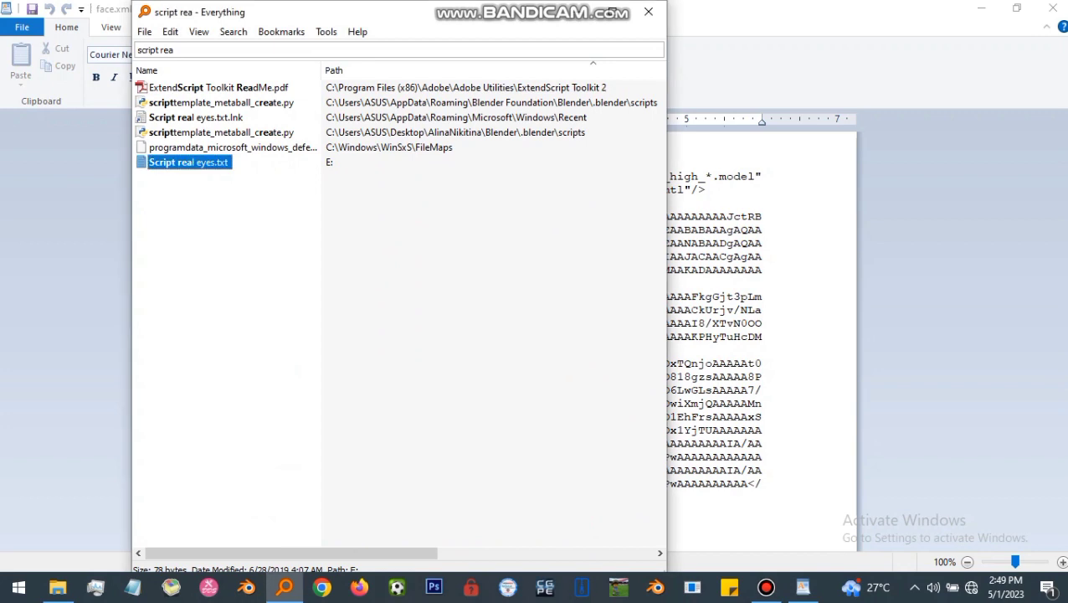
key(Return)
Step: Copy the entire eye model line from Script real eyes.txt, and close Notepad and Everything
key(ctrl+a)
key(ctrl+c)
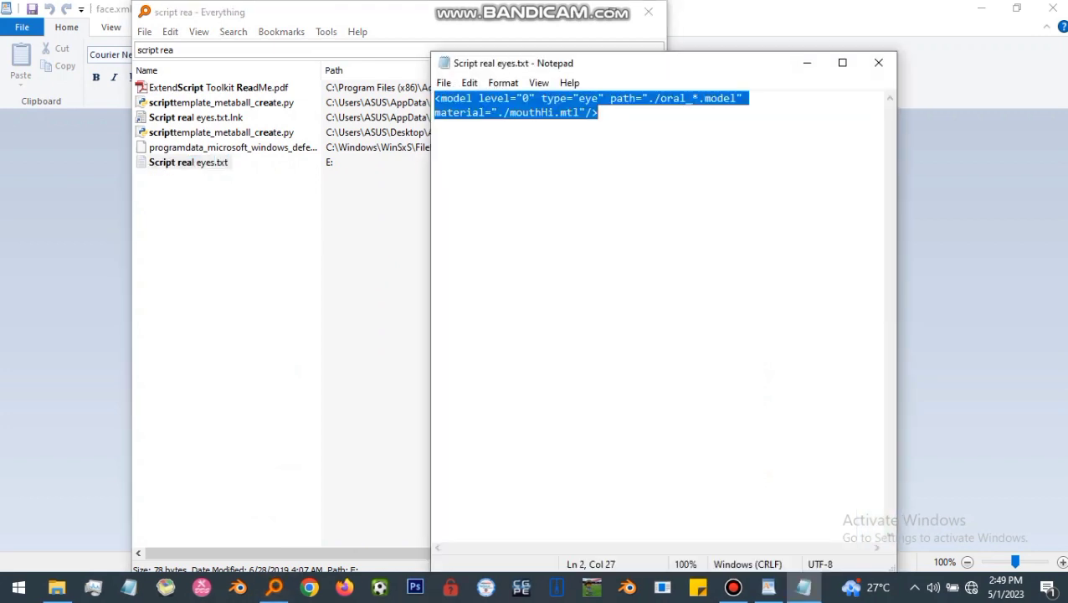
click(879, 63)
click(648, 11)
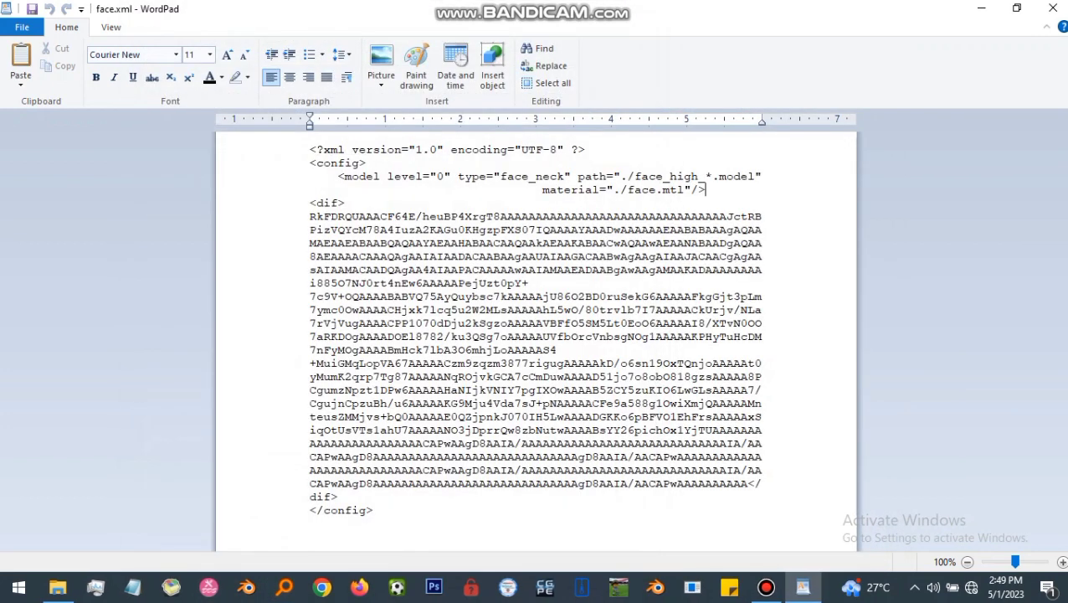
Step: Insert the copied eye model line below the face_neck model entry in face.xml, save the file and close WordPad
key(Return)
key(ctrl+v)
key(Return)
key(ctrl+s)
click(1053, 9)
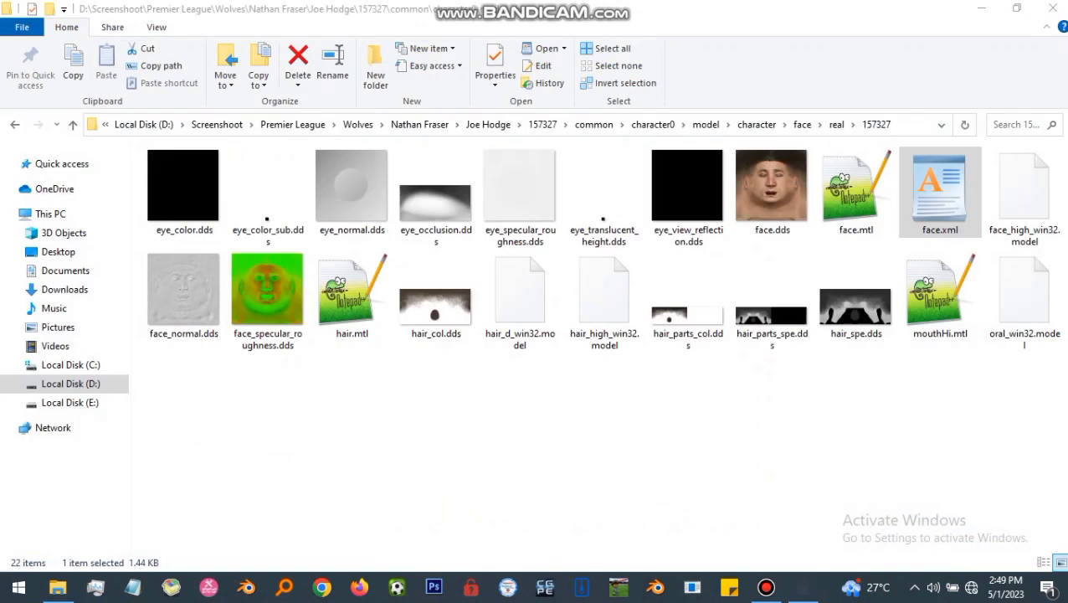
Step: Go up to the real folder and select the 157327 face folder
right_click(432, 468)
click(536, 289)
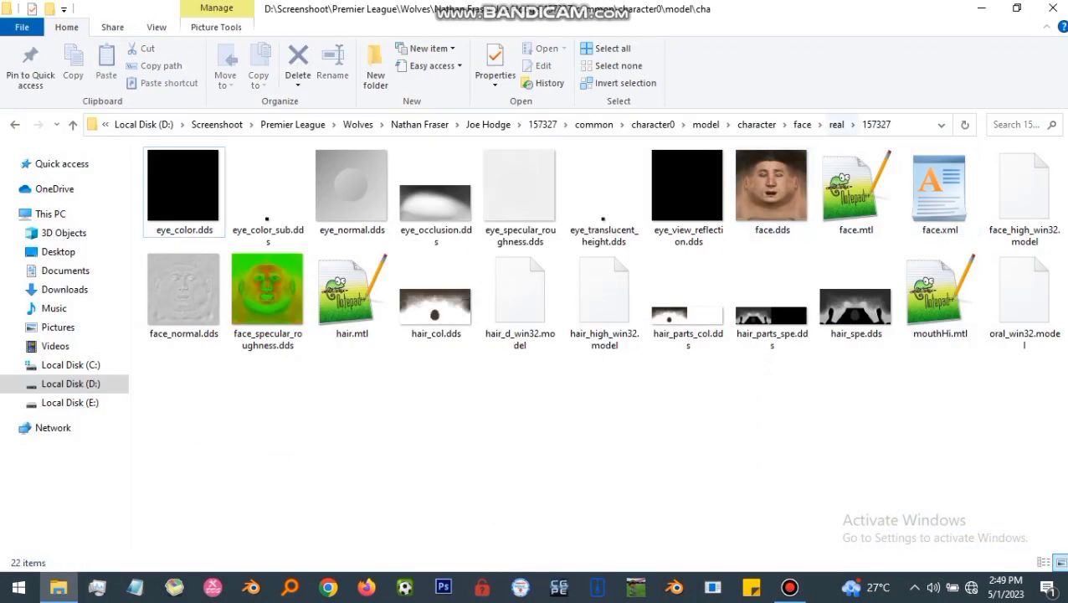
click(837, 125)
click(193, 174)
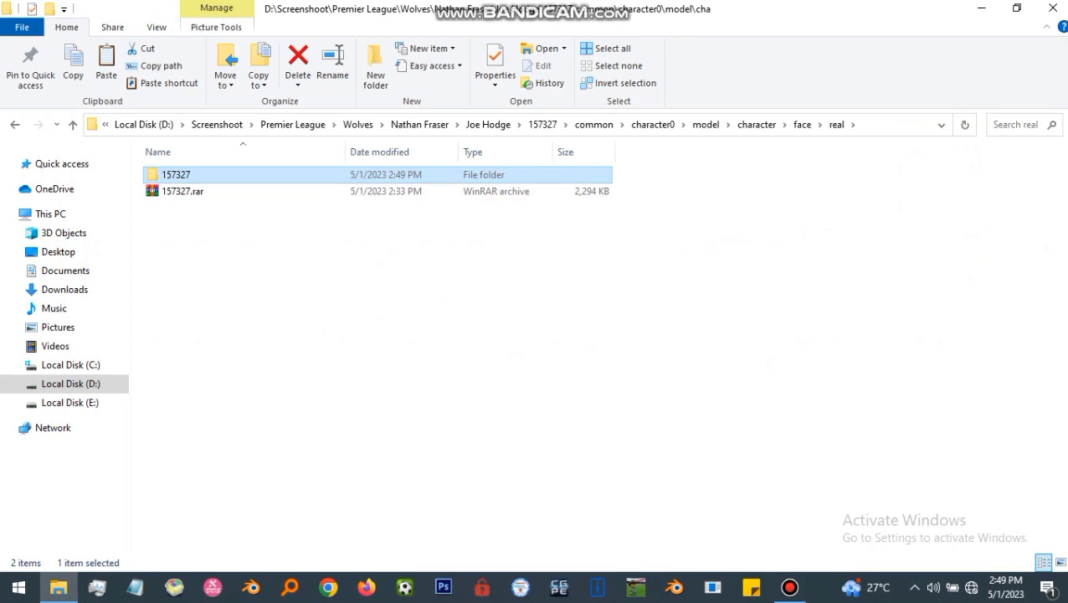
click(790, 587)
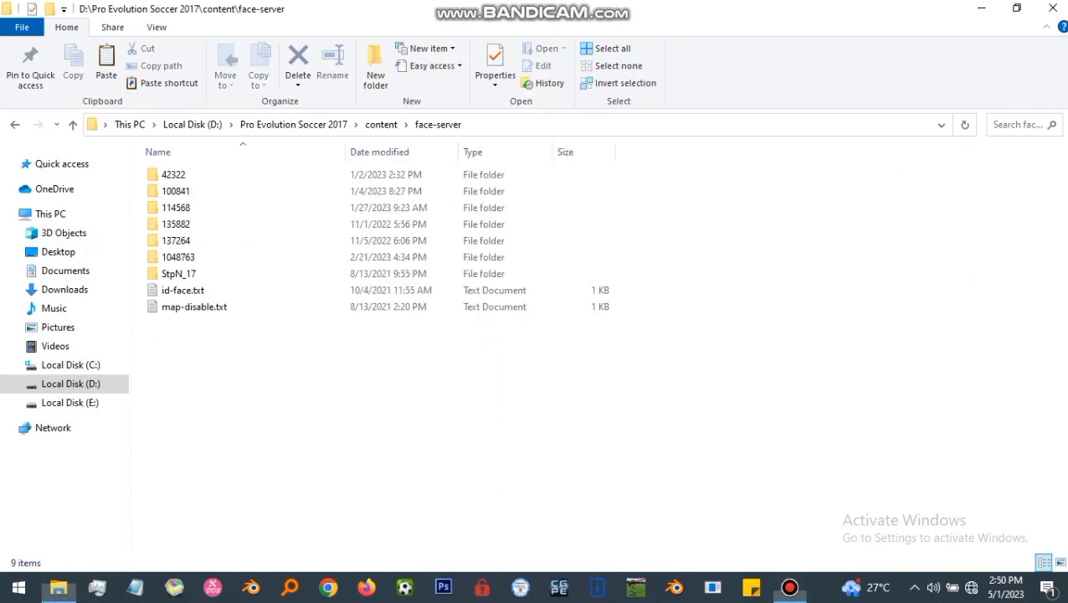
Step: Paste the copied face folder into content\face-server of Pro Evolution Soccer 2017
key(ctrl+v)
right_click(680, 169)
click(720, 231)
Step: Launch sider.exe and PES2017.exe from the Pro Evolution Soccer 2017 folder, ignoring the minimum-specifications warning
click(294, 124)
click(599, 511)
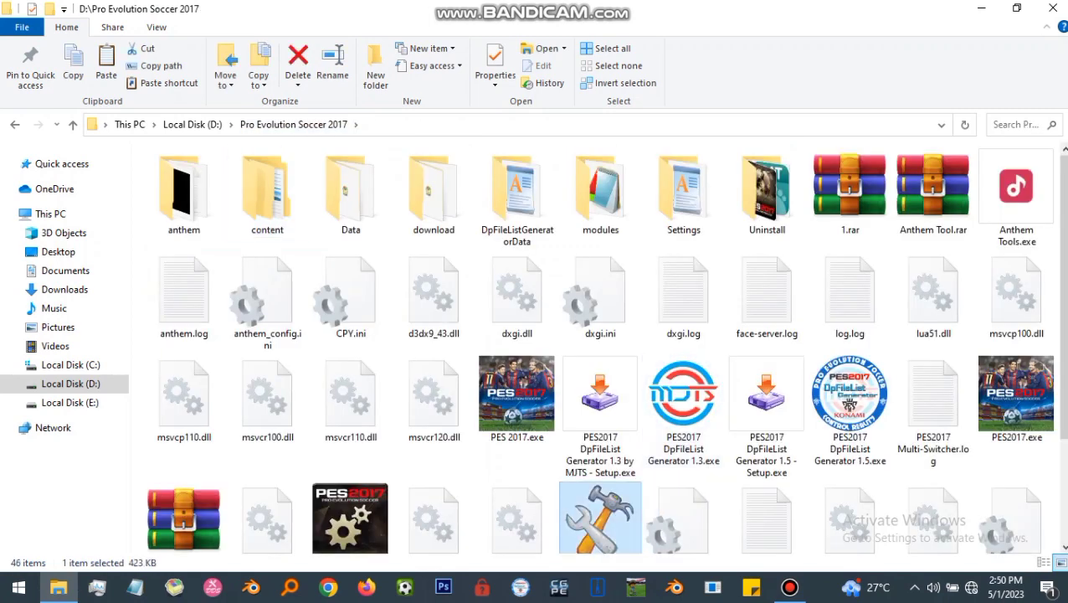
scroll(599, 511, down, 1)
click(1016, 368)
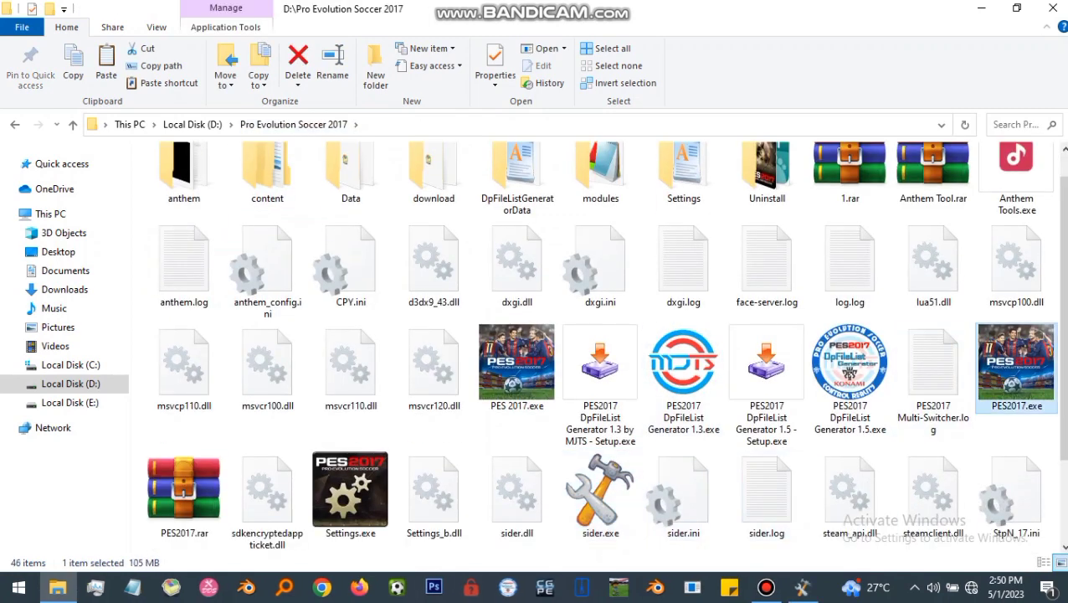
right_click(1016, 369)
click(900, 191)
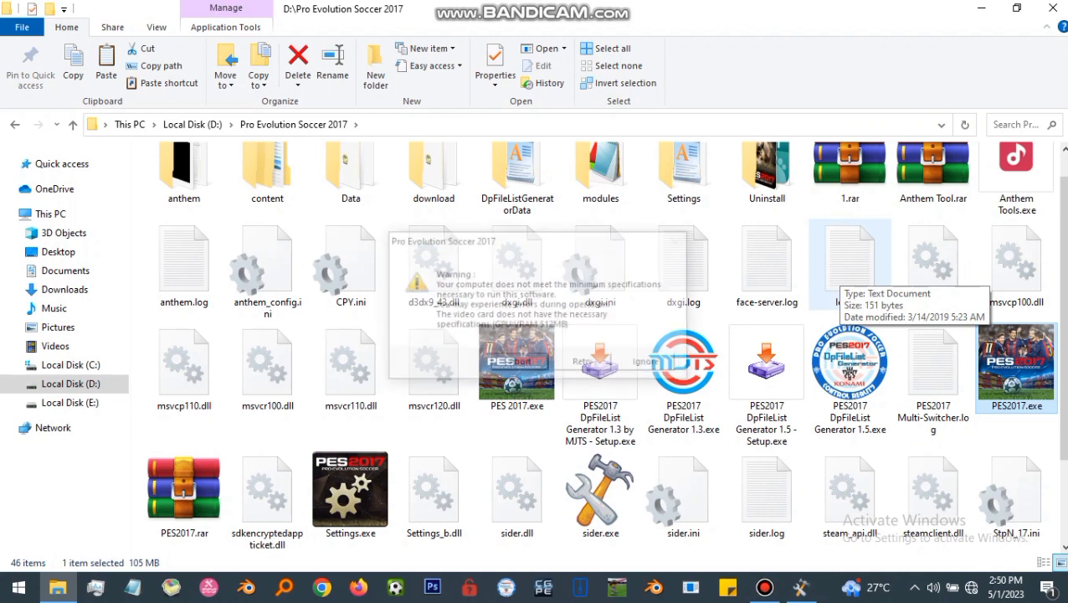
click(649, 363)
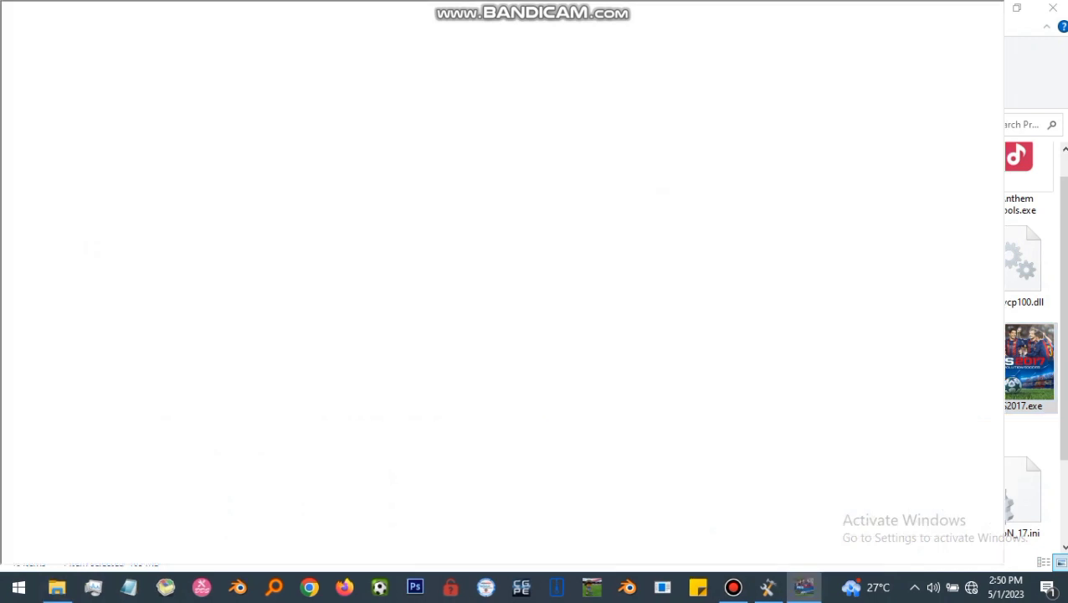